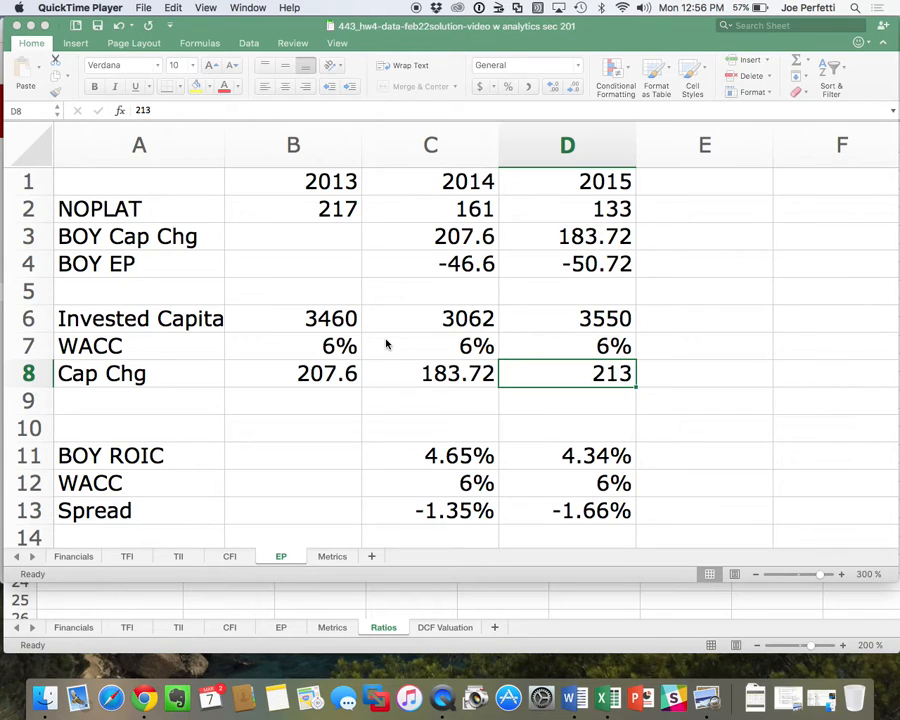
Review the Financials, TFI, TII, CFI, EP and Metrics worksheets one after another
left_click(84, 563)
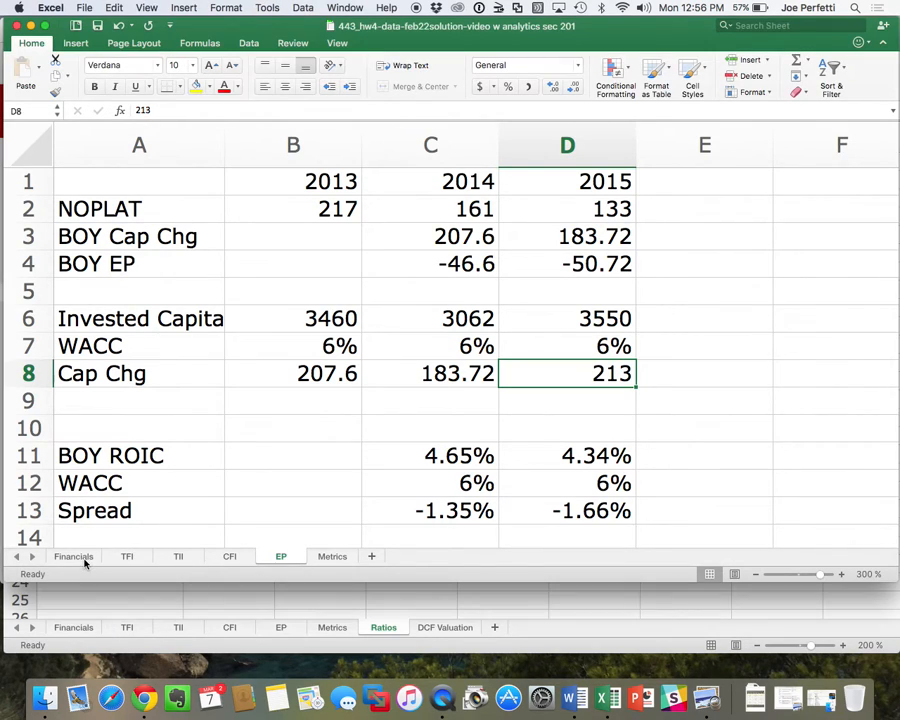
left_click(74, 557)
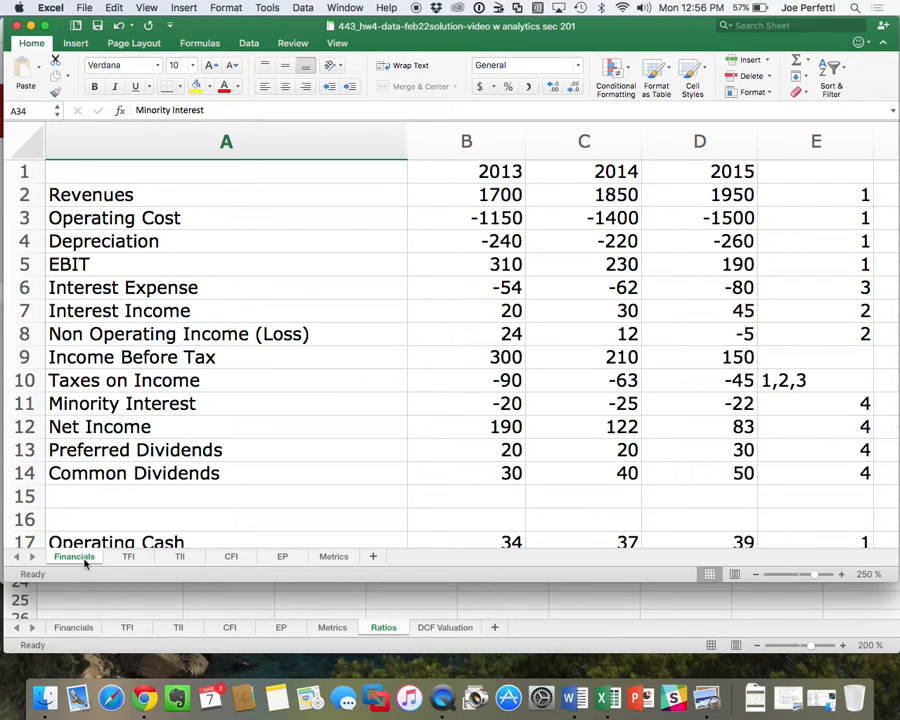
left_click(130, 557)
left_click(178, 557)
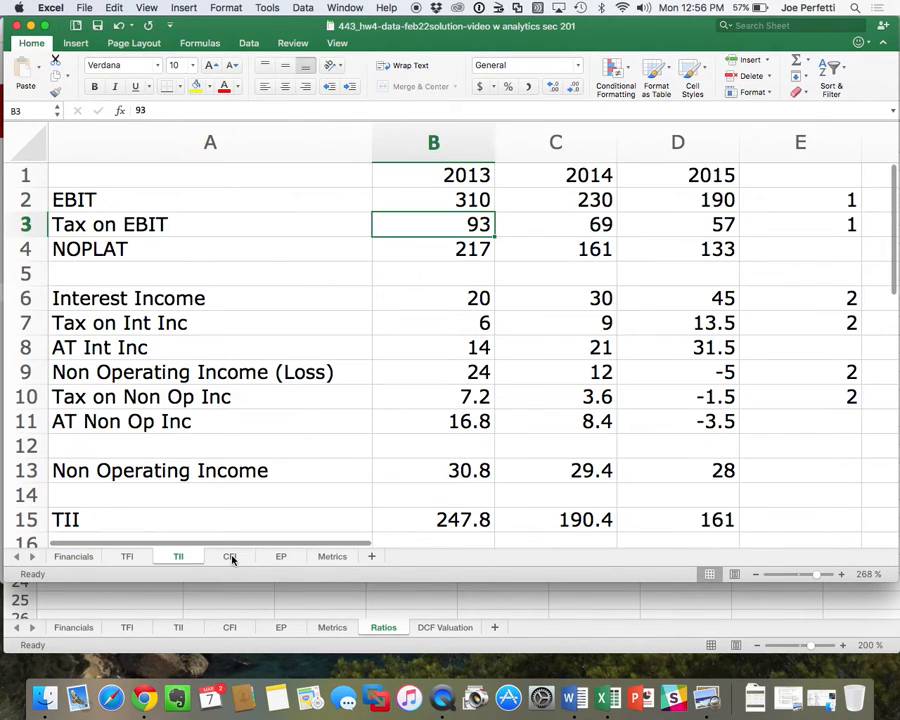
left_click(230, 557)
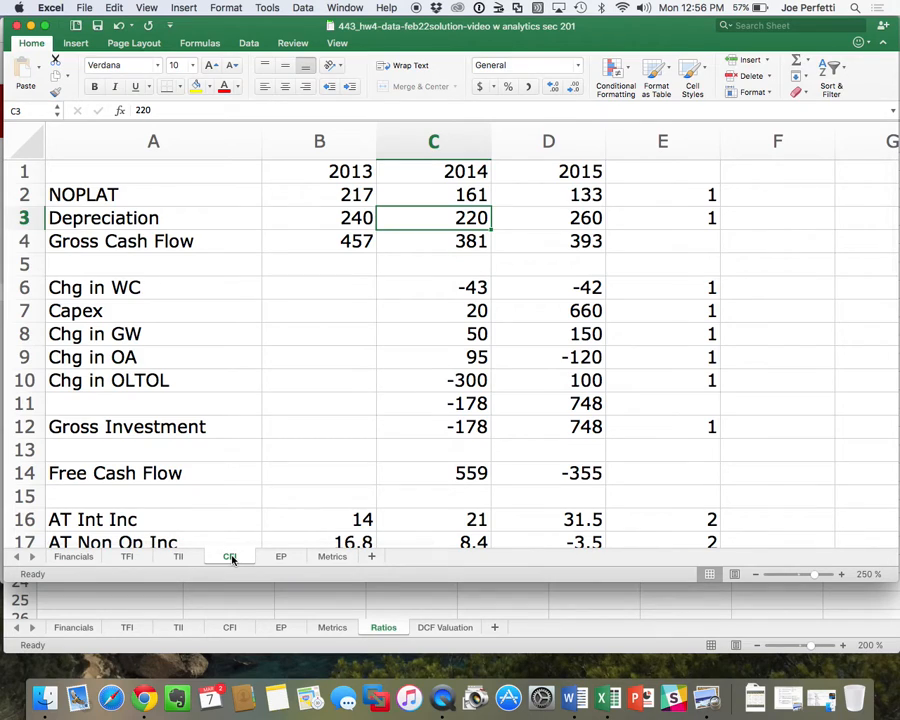
left_click(283, 557)
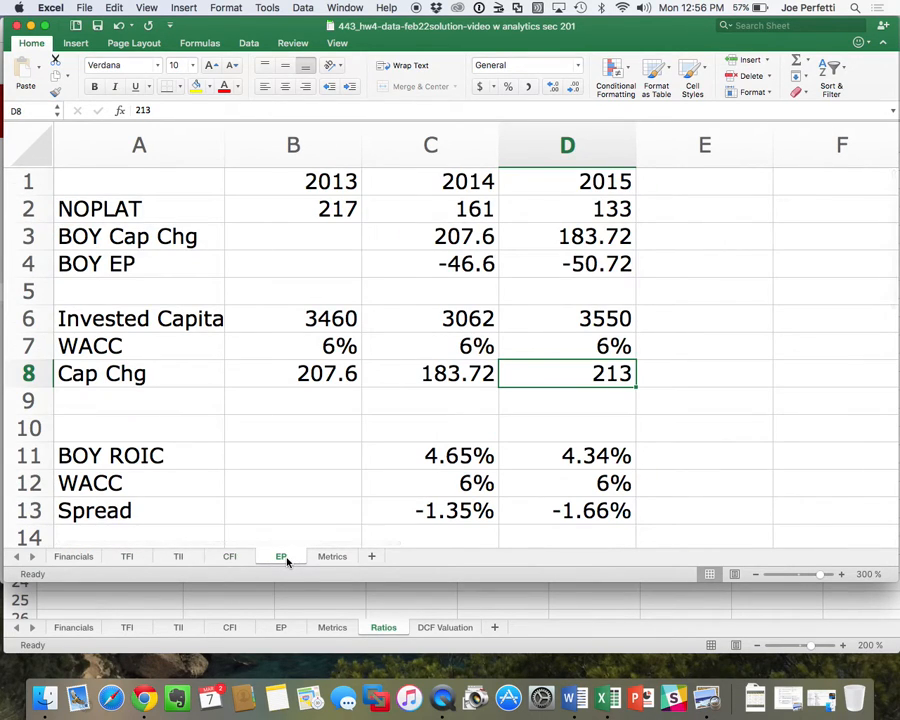
left_click(330, 558)
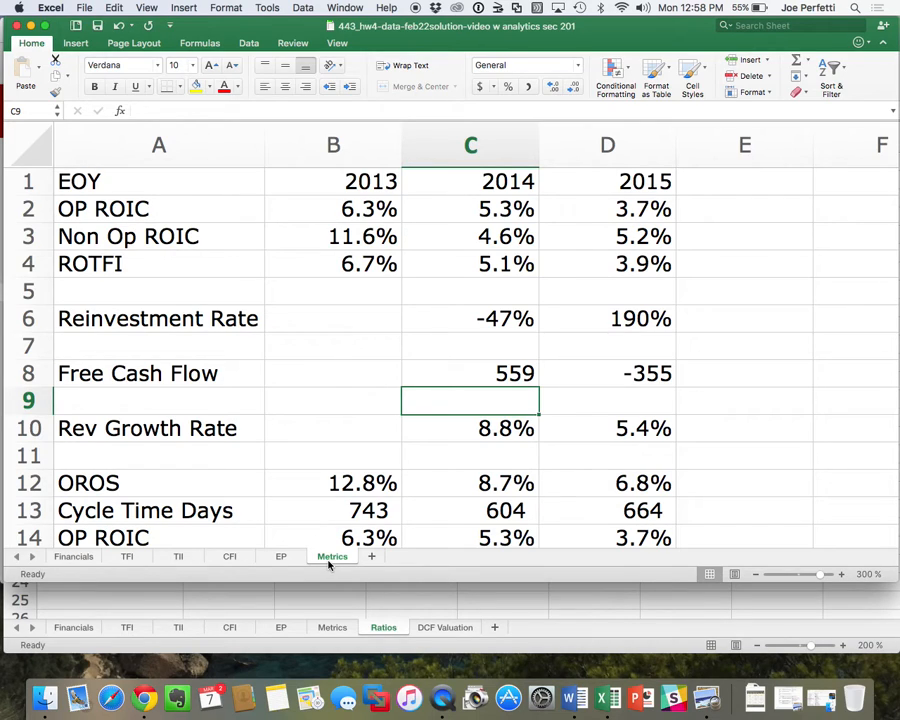
Add a new worksheet after Metrics and name it Ratios
left_click(371, 556)
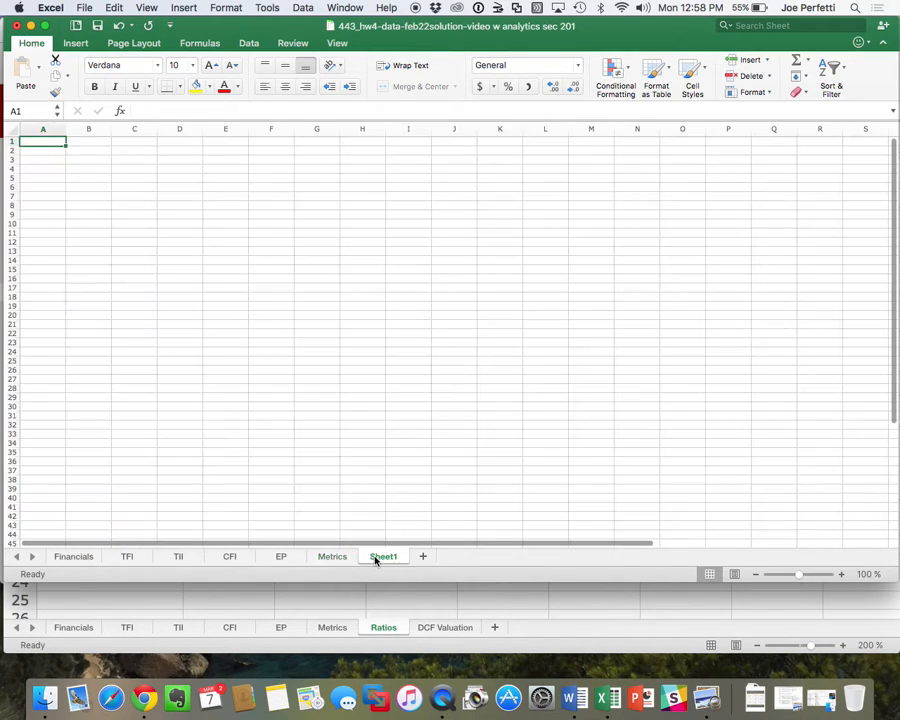
double_click(383, 556)
type("R")
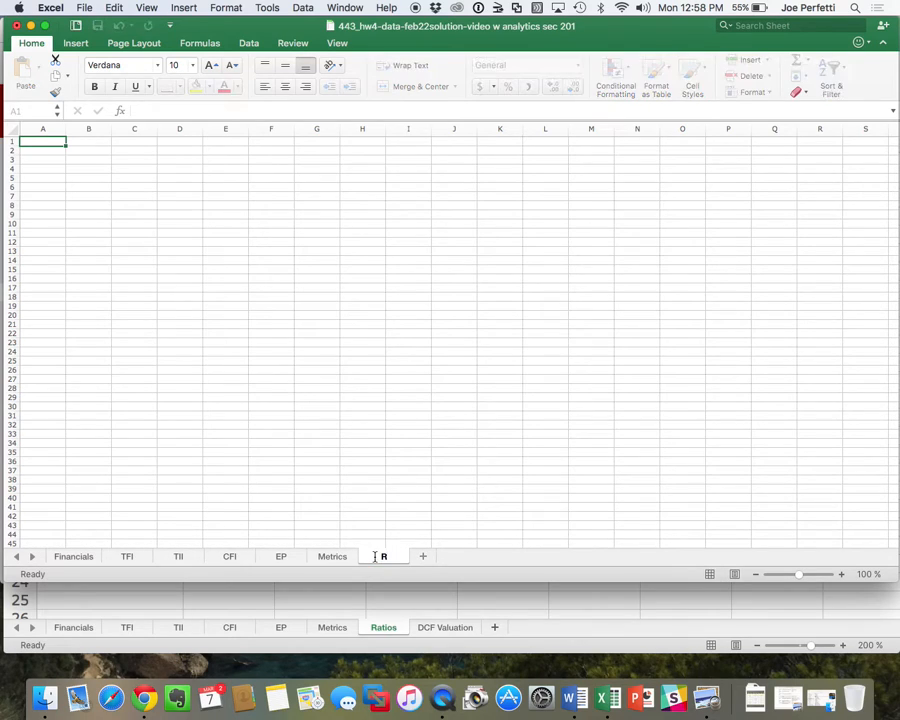
type("atios")
key("Return")
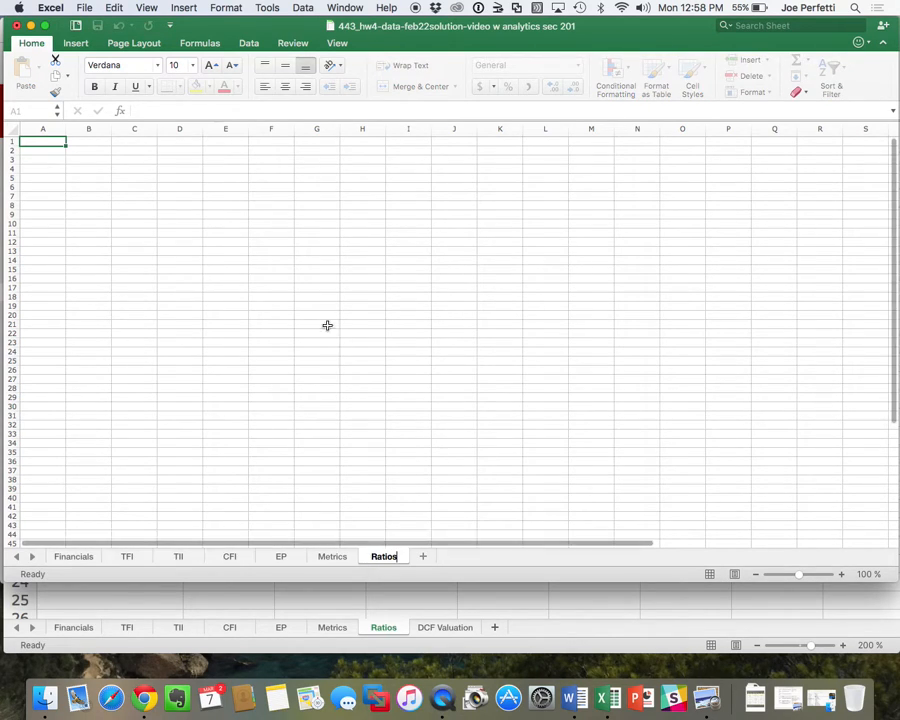
left_click(77, 26)
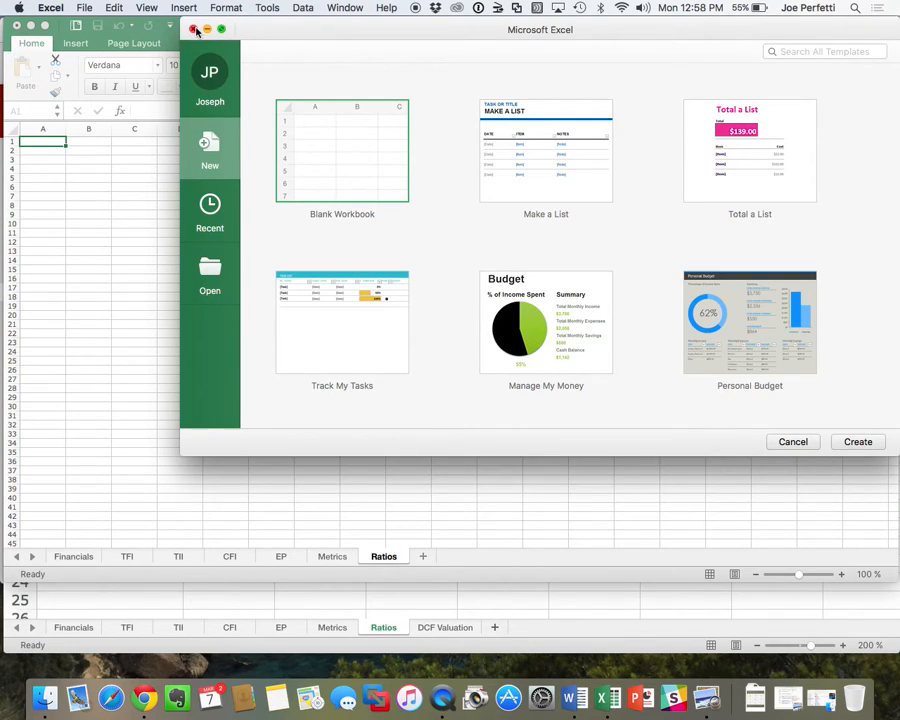
left_click(193, 30)
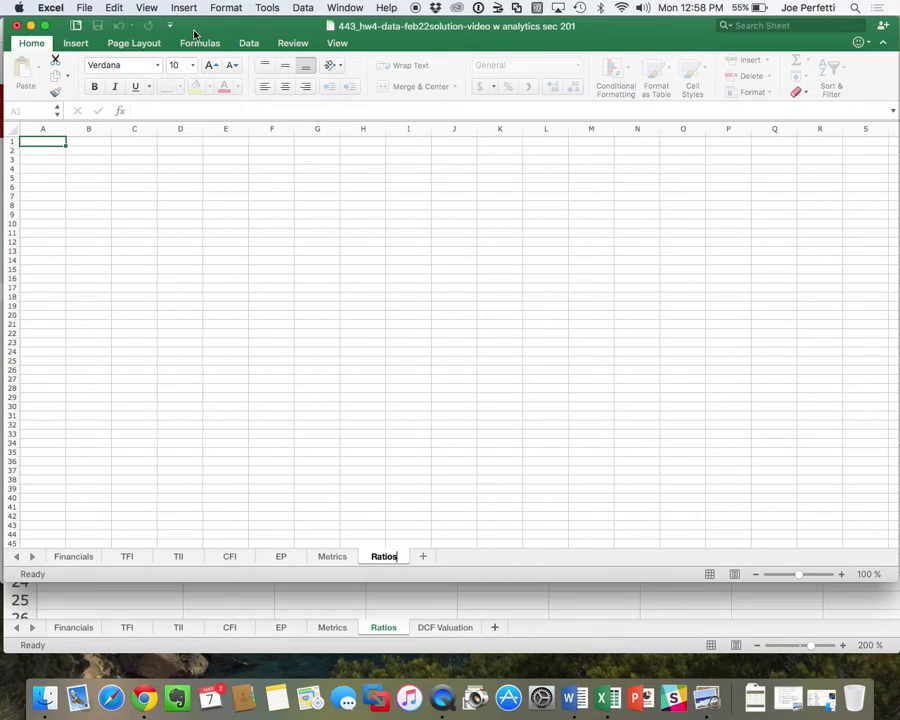
left_click(84, 7)
left_click(87, 7)
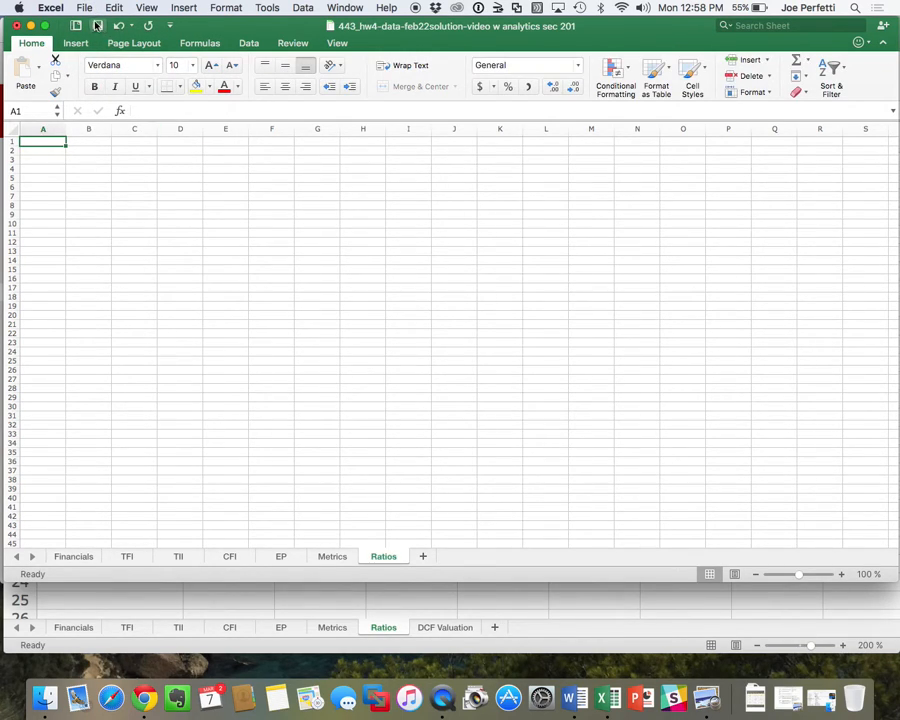
Set the zoom of the Ratios sheet to 250%
left_click(866, 573)
type("250")
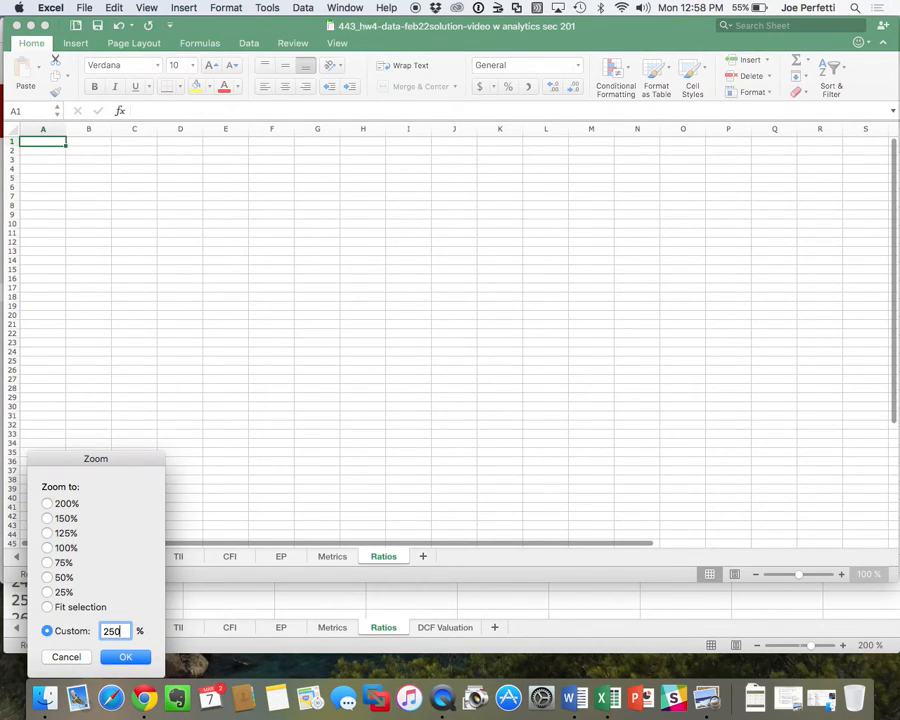
key("Return")
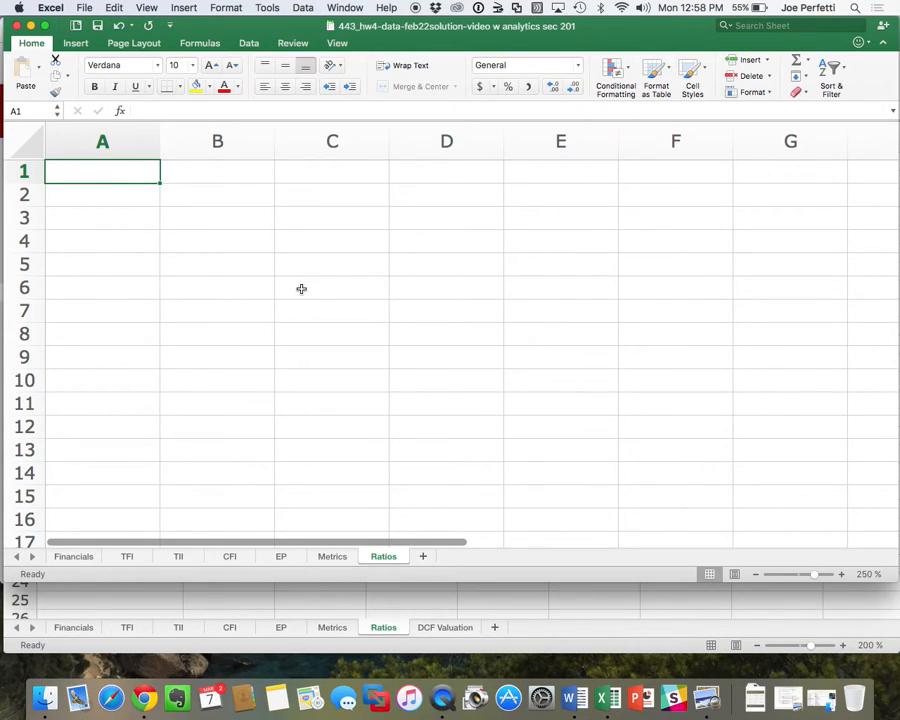
Link cell B1 of the Ratios sheet to the 2015 year heading in cell D1 of the Financials sheet
left_click(268, 173)
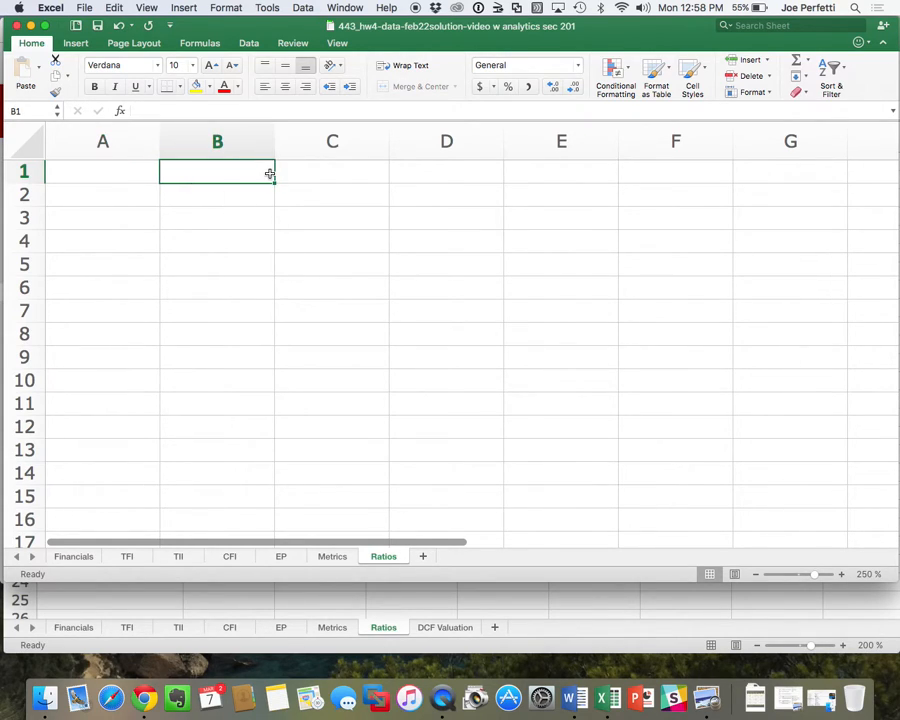
left_click(78, 558)
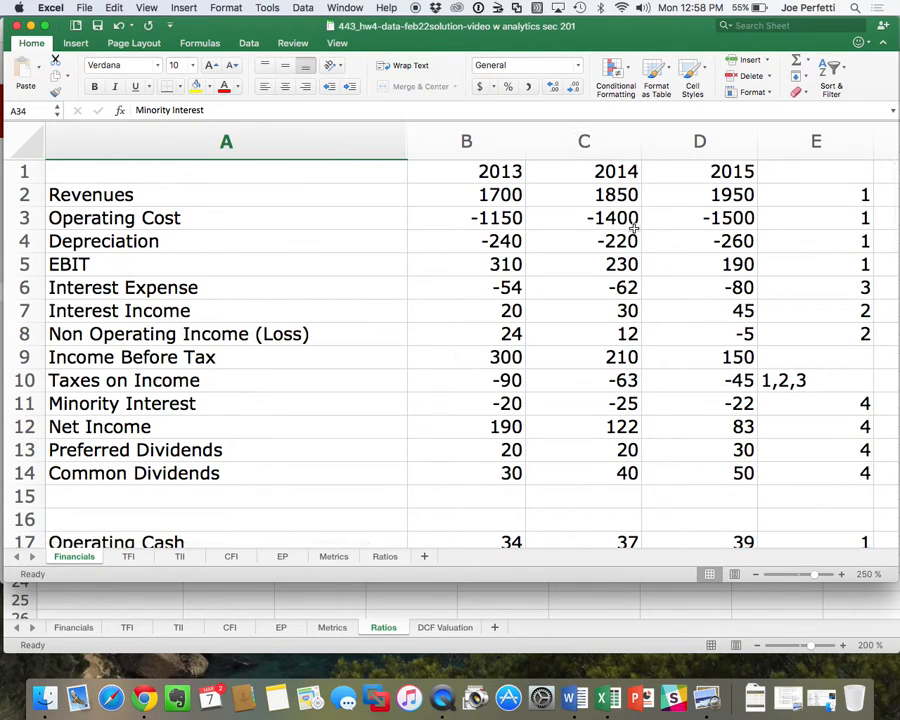
left_click(386, 557)
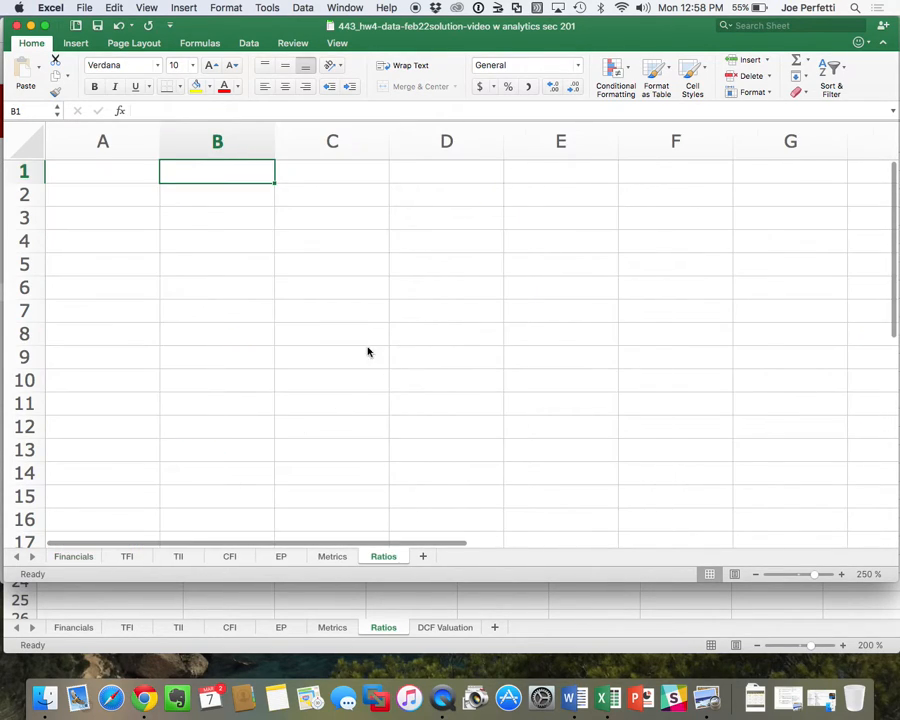
type("=")
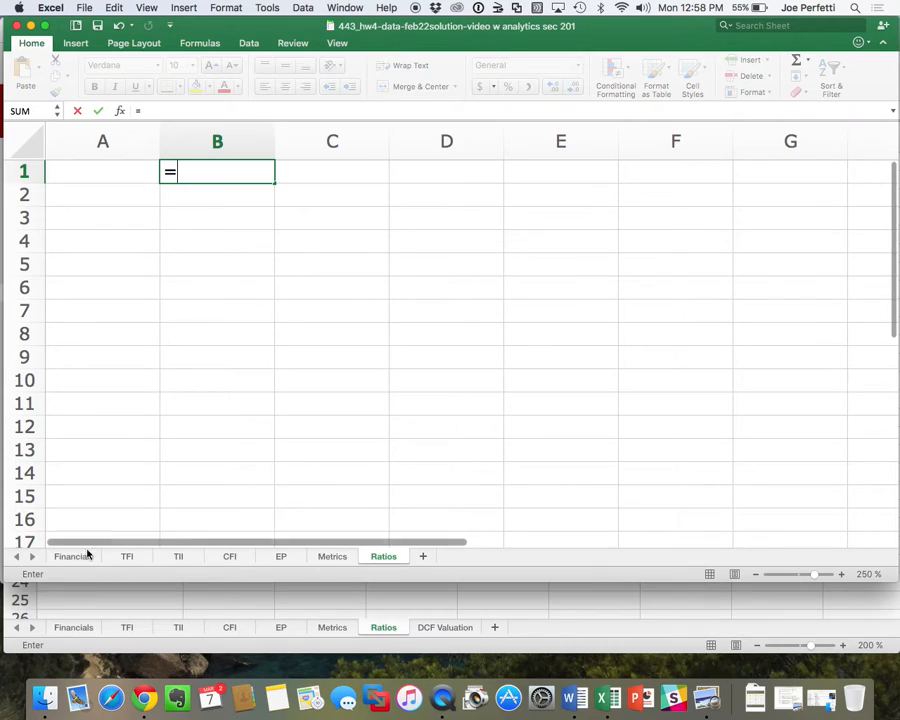
left_click(76, 557)
left_click(690, 176)
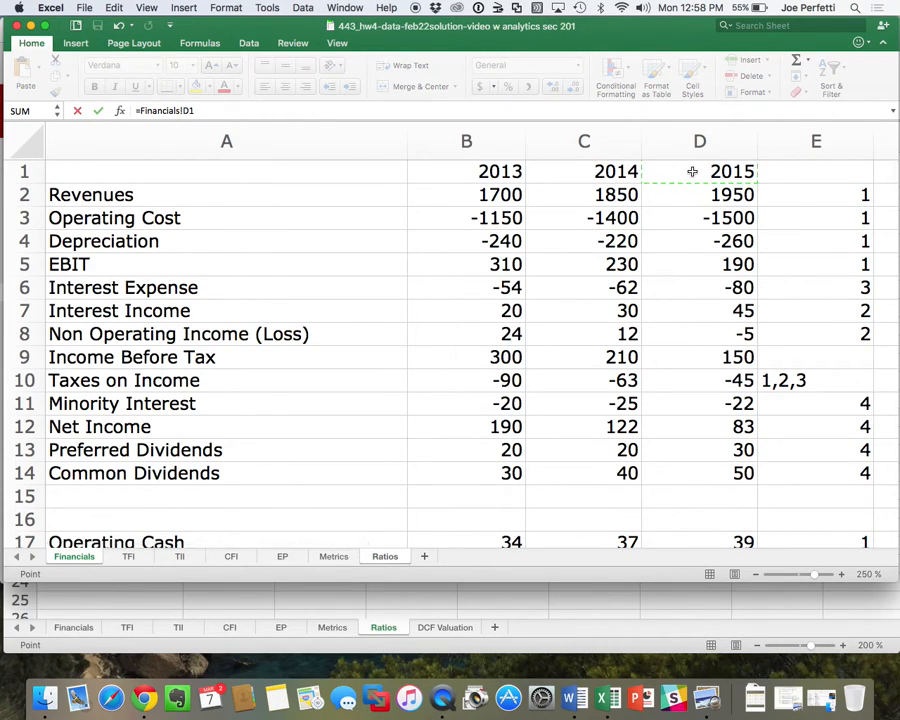
key("Return")
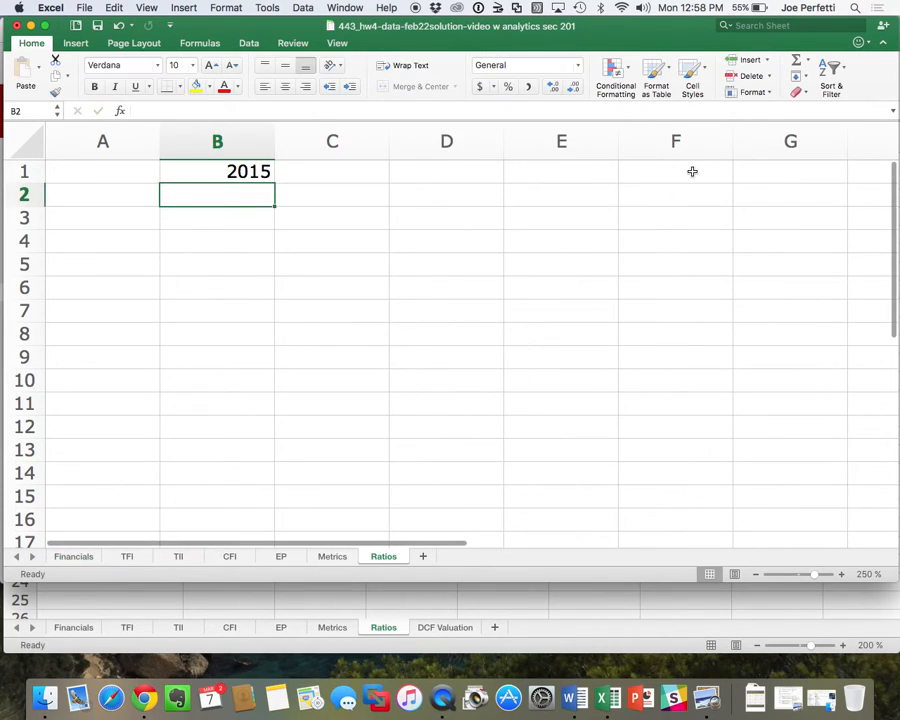
Add 1 to the year formula in B1 so that it reads =Financials!D1+1
double_click(241, 174)
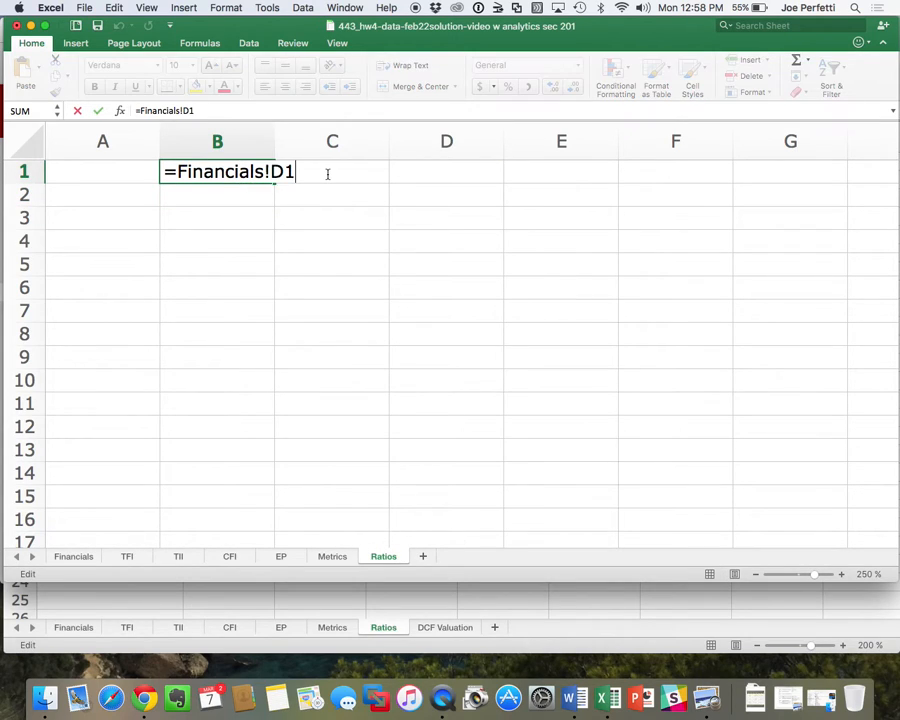
type("+1")
key("Return")
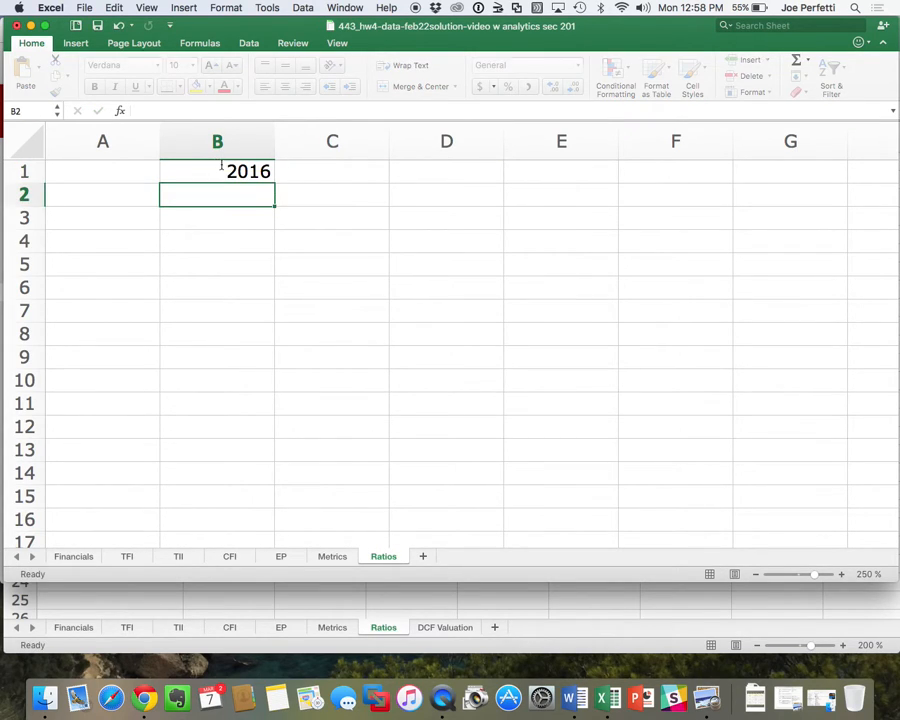
Copy the year formula from B1 across to C1:E1
left_click(221, 166)
key("super+c")
left_click_drag(300, 172, 582, 172)
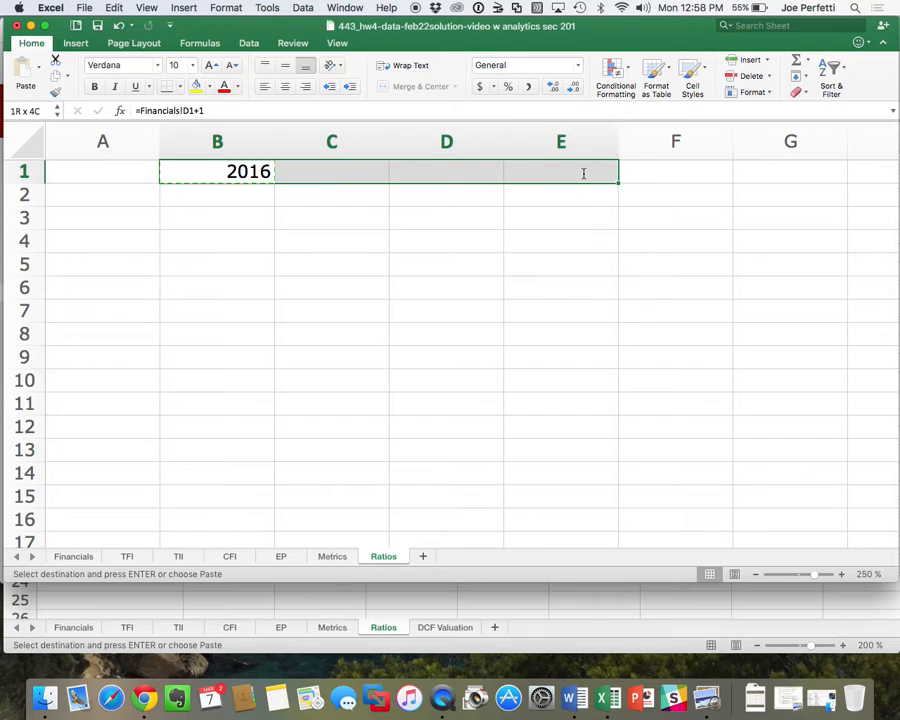
key("super+v")
left_click(598, 319)
Replace the formula in C1 with =B1+1
left_click(362, 168)
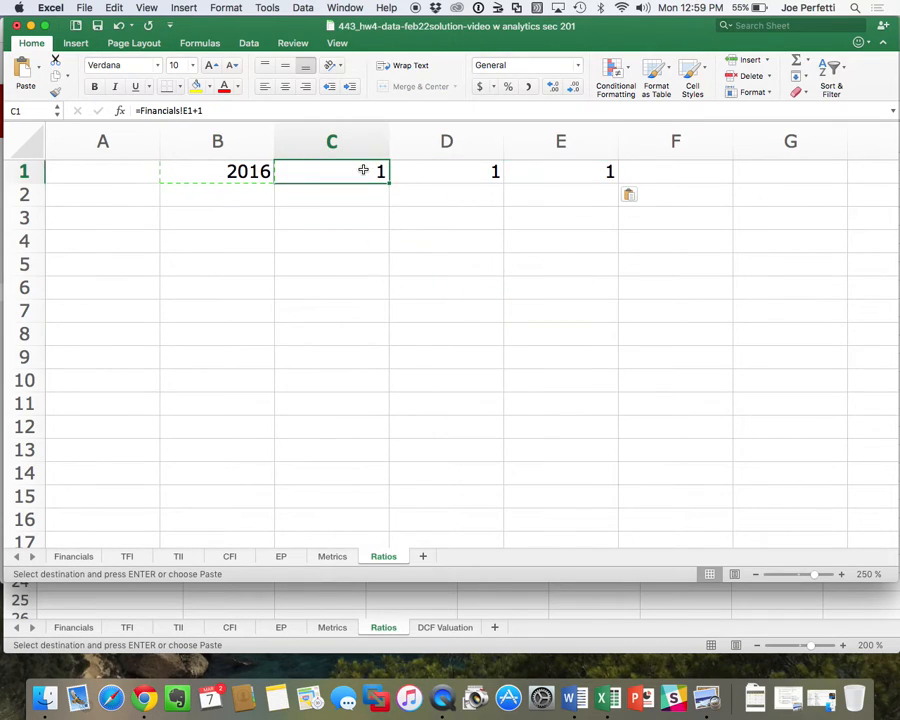
type("=")
key("Left")
type("+1")
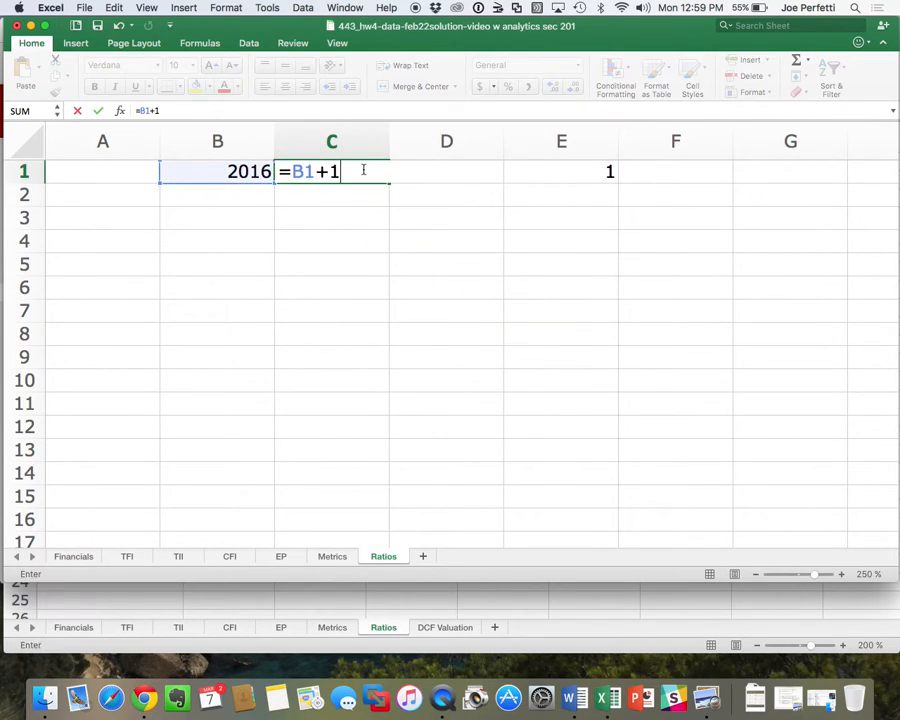
key("Return")
Copy the year formula from C1 to D1:E1
left_click(363, 171)
key("super+c")
left_click_drag(440, 172, 556, 172)
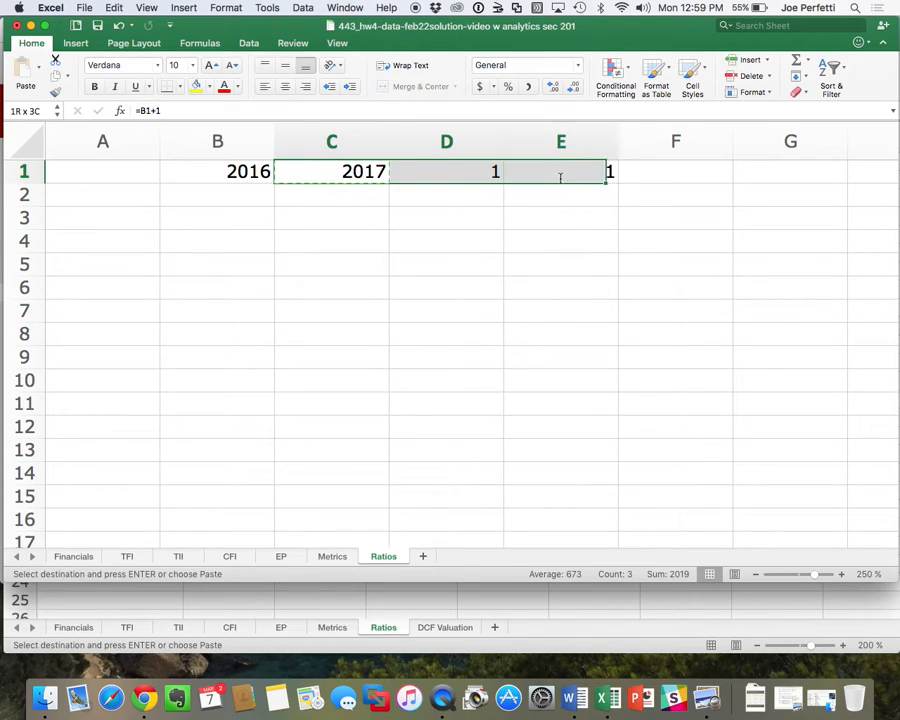
key("super+v")
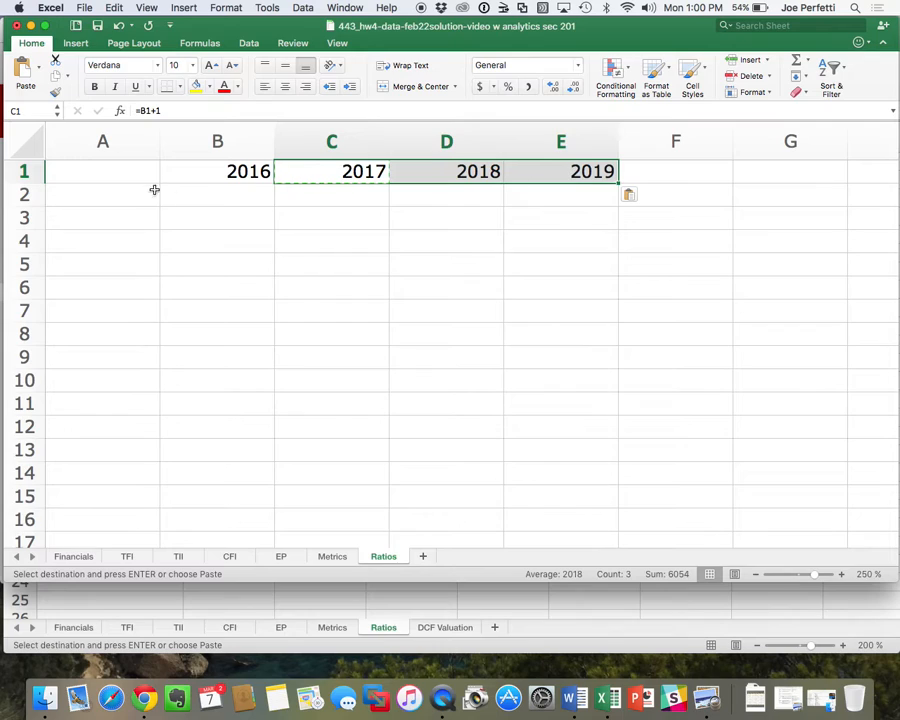
Enter the row label Rev Growth Rate in A2 and widen column A to fit it
left_click(62, 205)
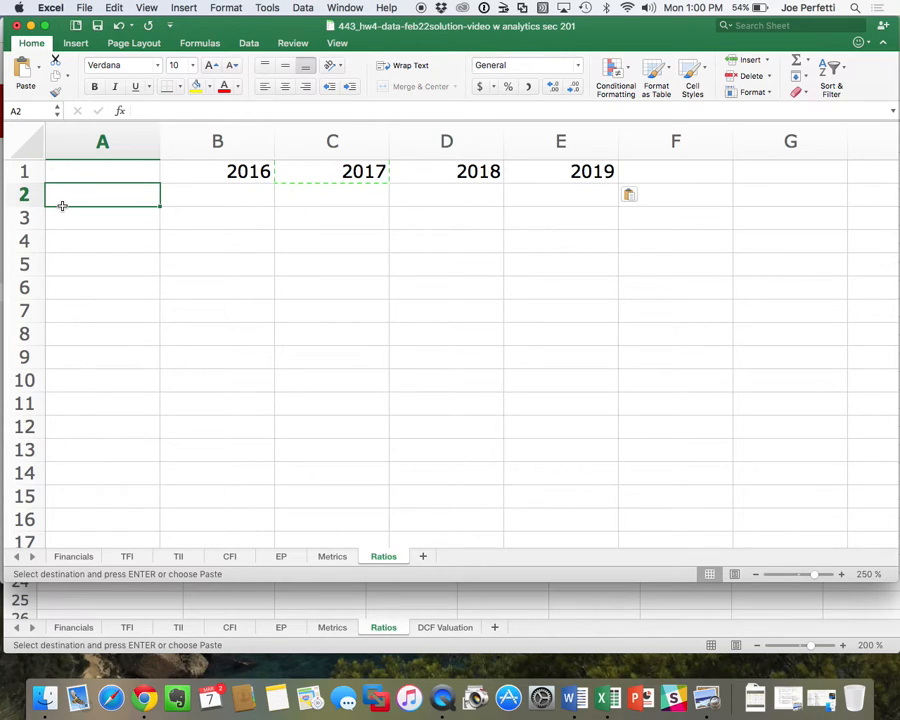
type("R")
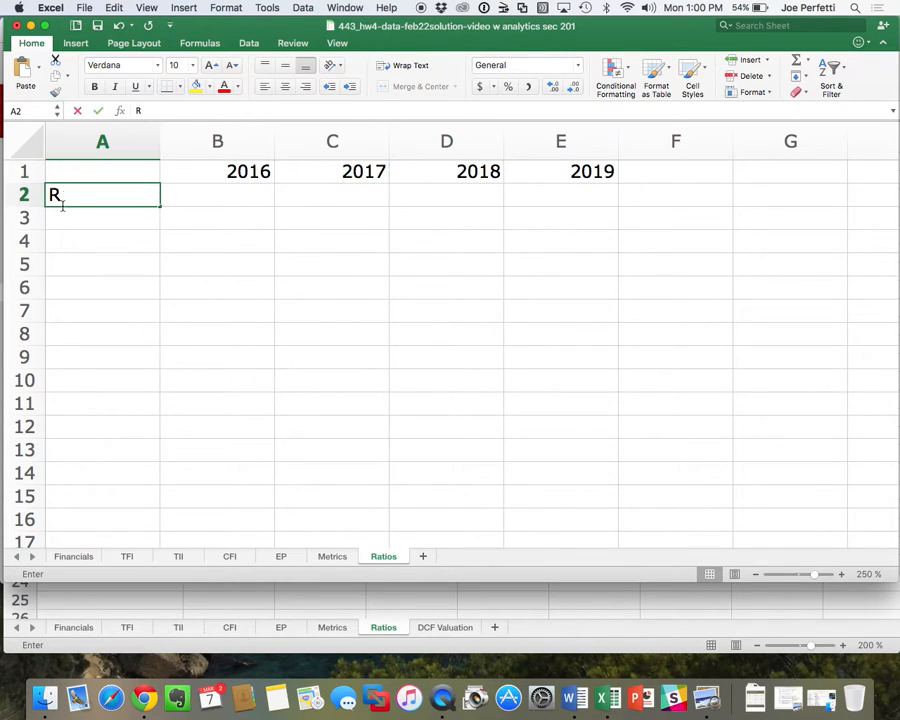
type("ev Gro")
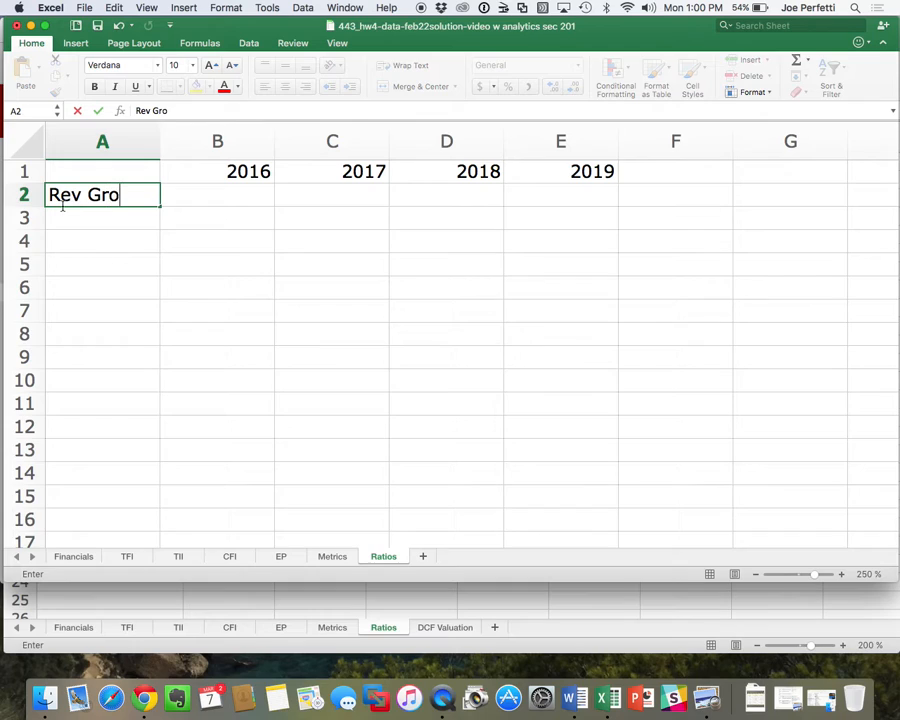
type("wth Rate")
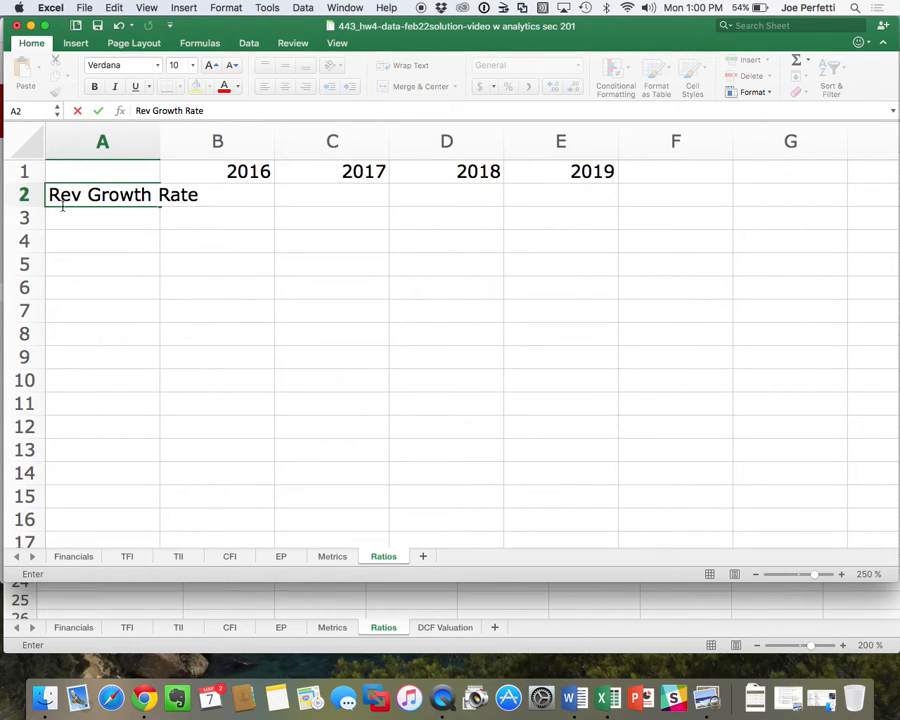
key("Return")
left_click_drag(162, 129, 236, 147)
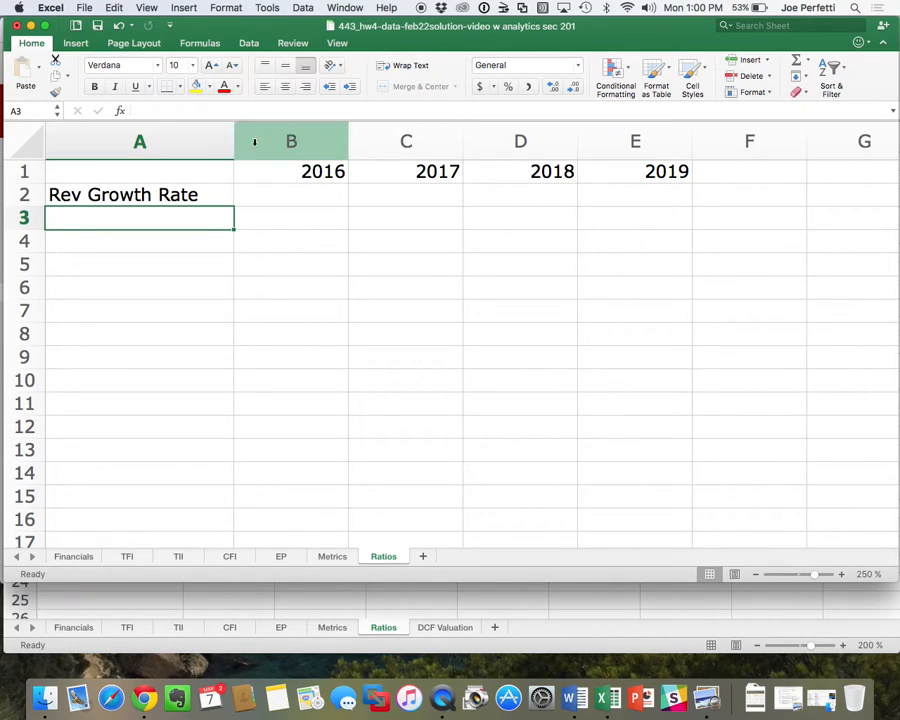
Insert three blank columns between the row labels and the 2016 column
left_click(313, 142)
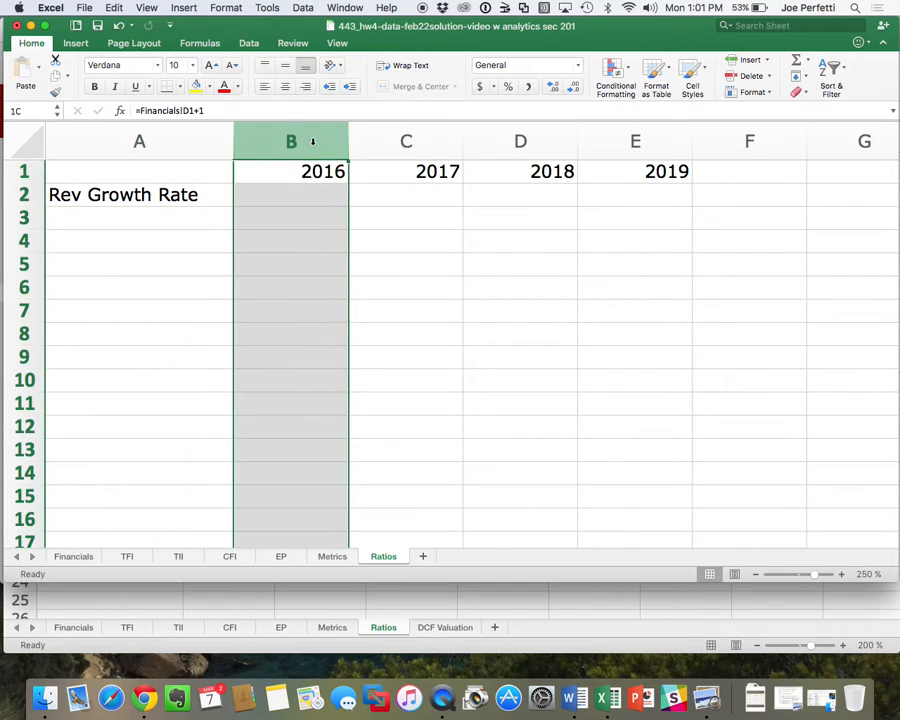
left_click_drag(313, 142, 500, 141)
right_click(502, 141)
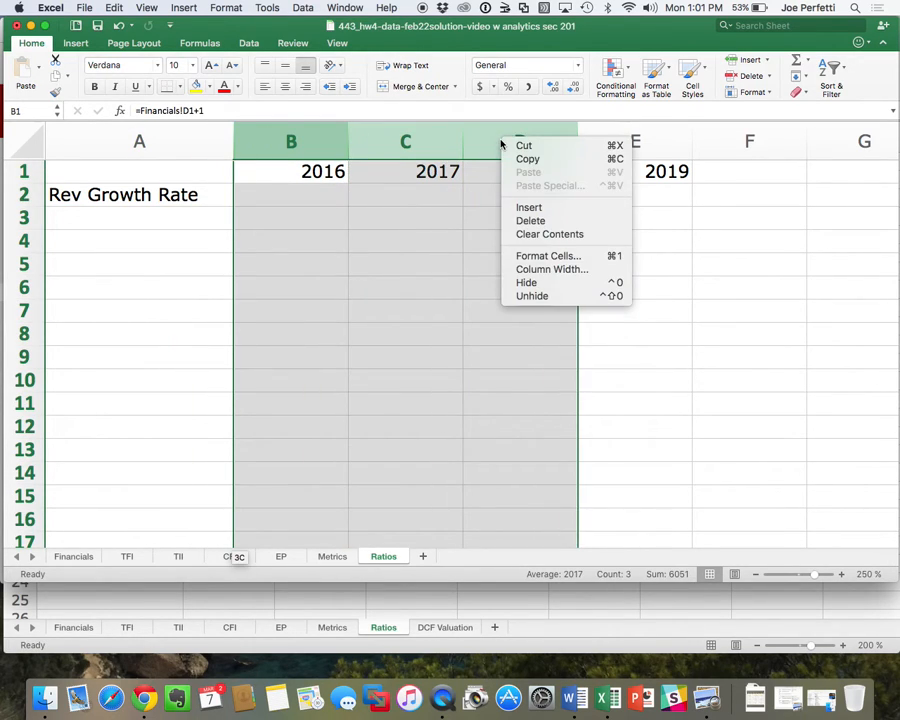
left_click(527, 208)
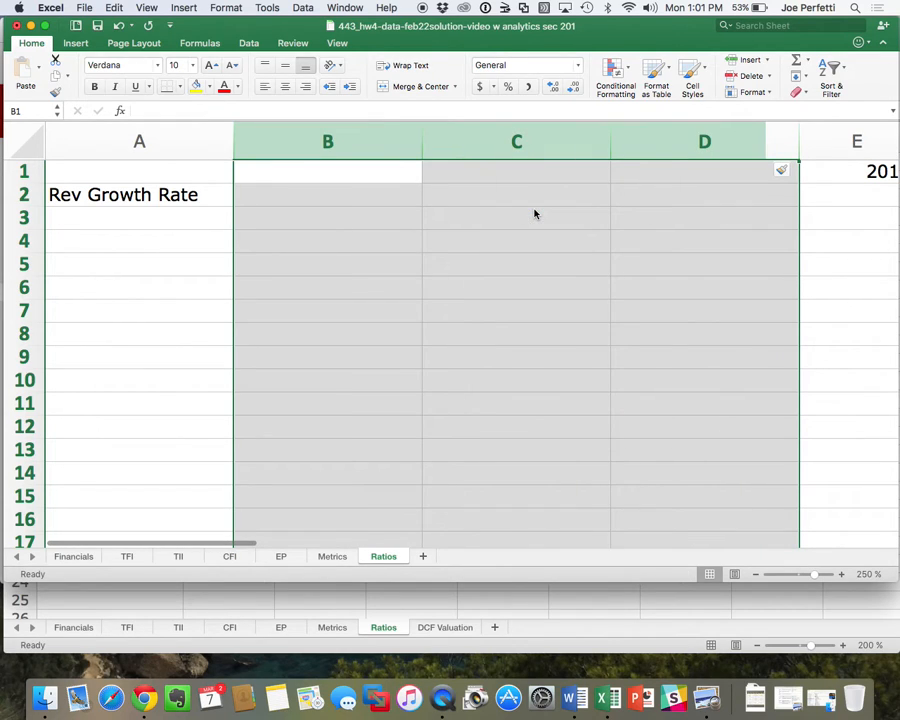
Set the Ratios sheet's zoom to a custom 175%
left_click(867, 574)
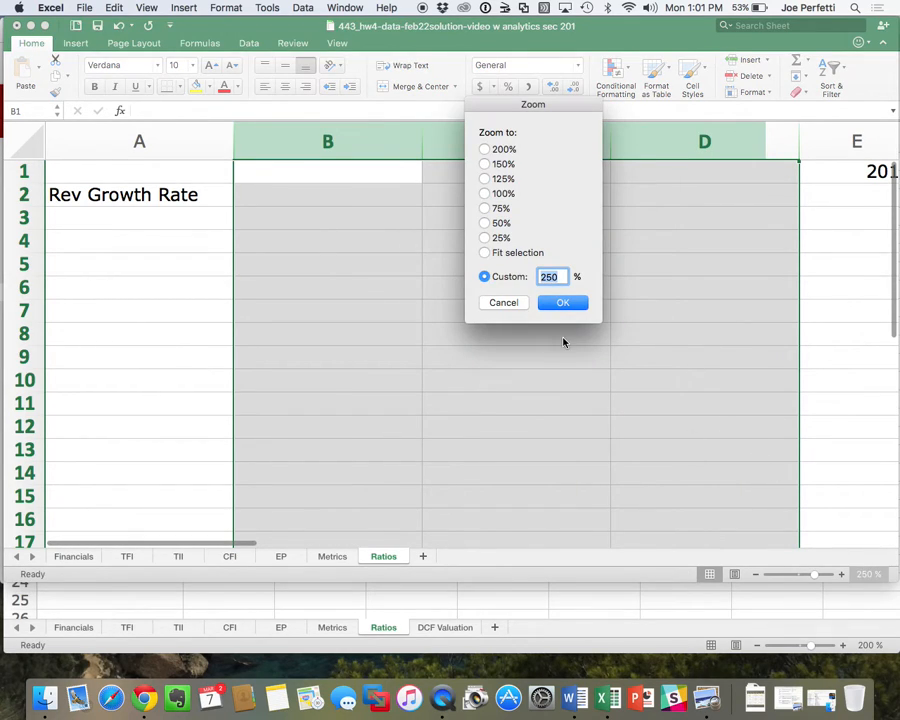
type("175")
key("Return")
left_click(369, 287)
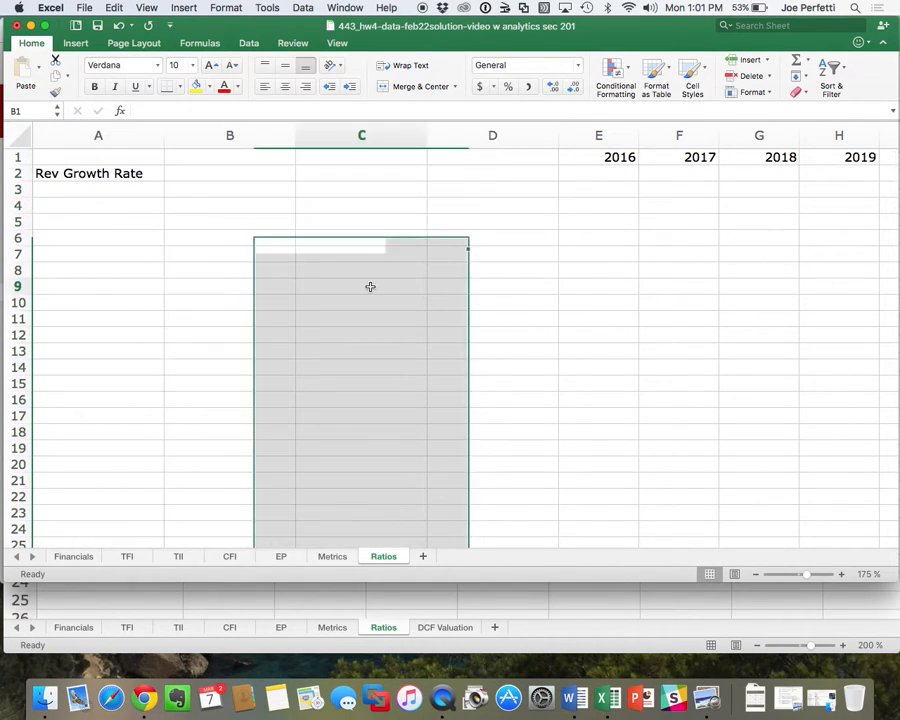
Link cell B1 to the first year on the Financials sheet with =Financials!B1
left_click(268, 159)
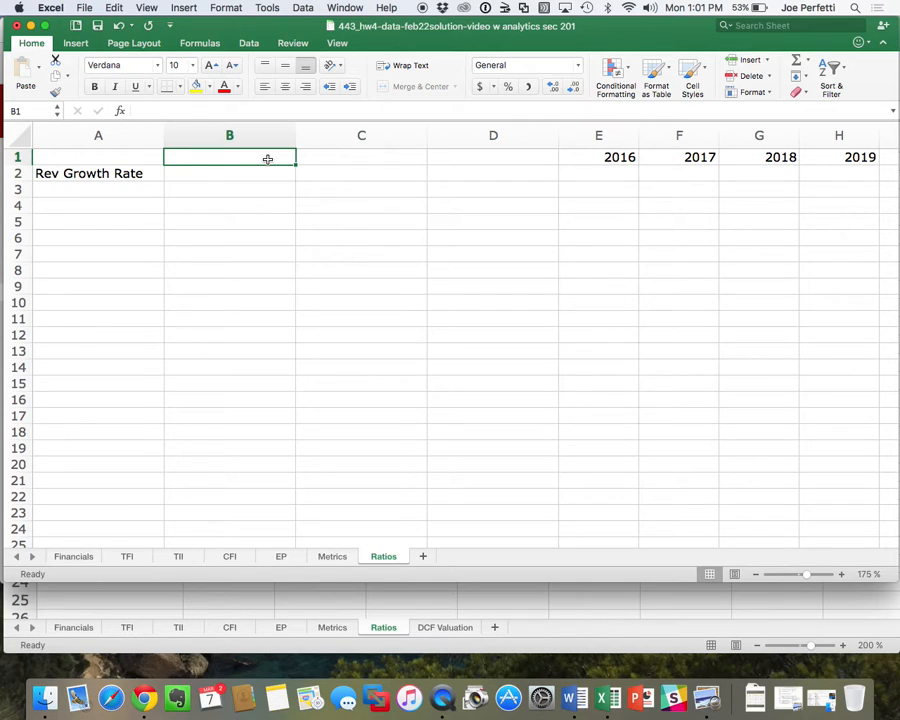
type("=")
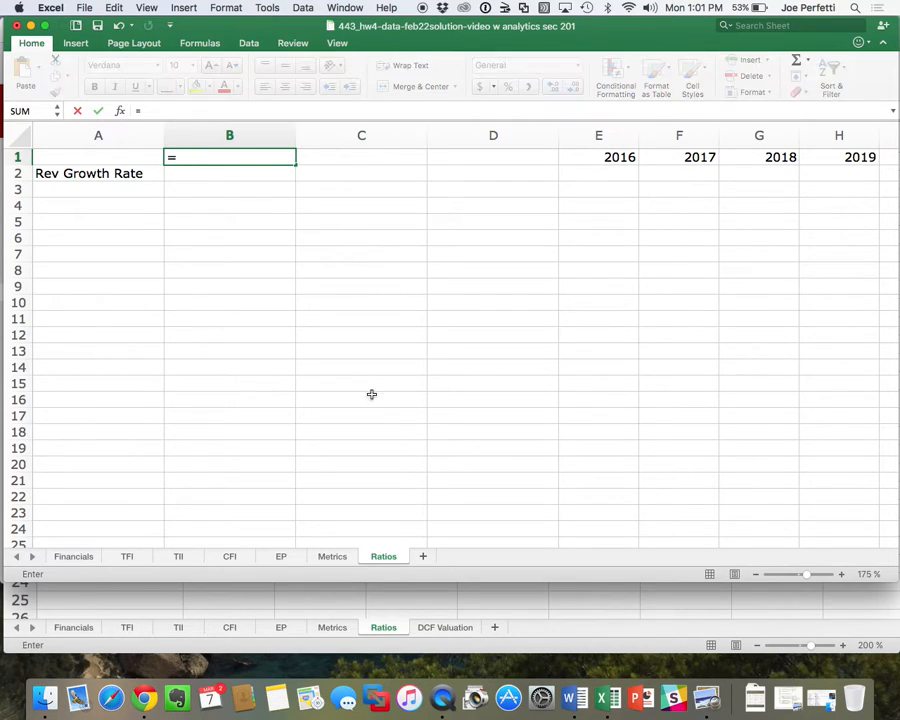
left_click(78, 556)
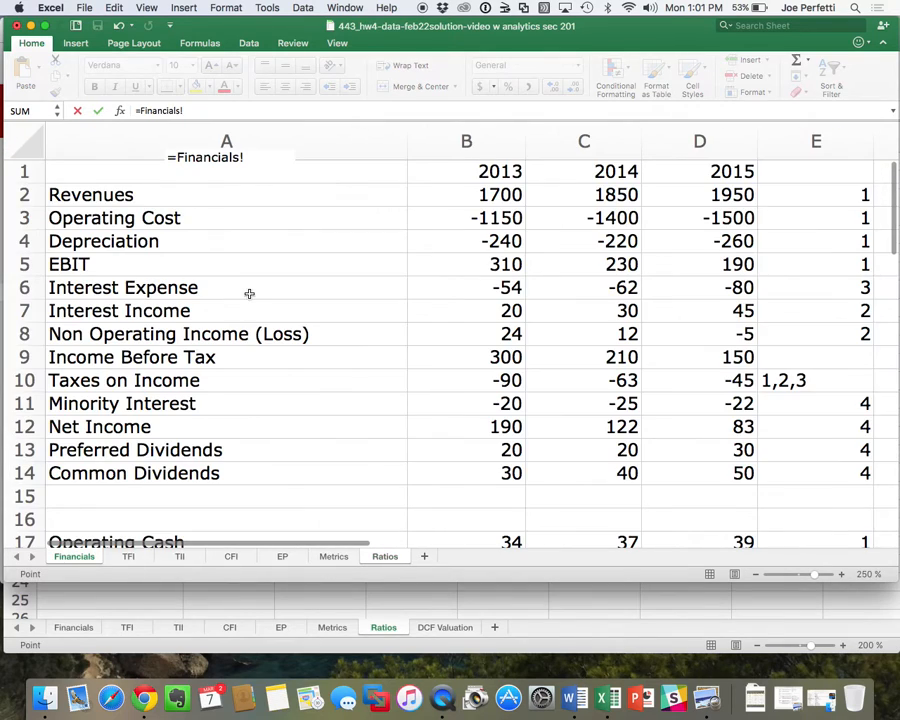
left_click(497, 173)
key("Return")
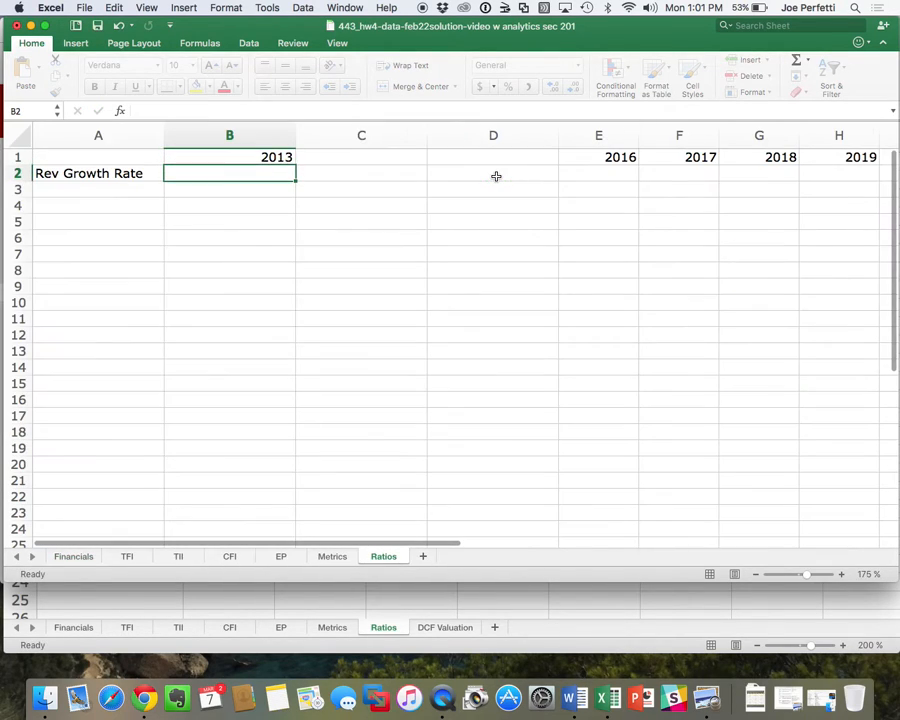
Copy the linked year formula from B1 across C1:D1
key("super+c")
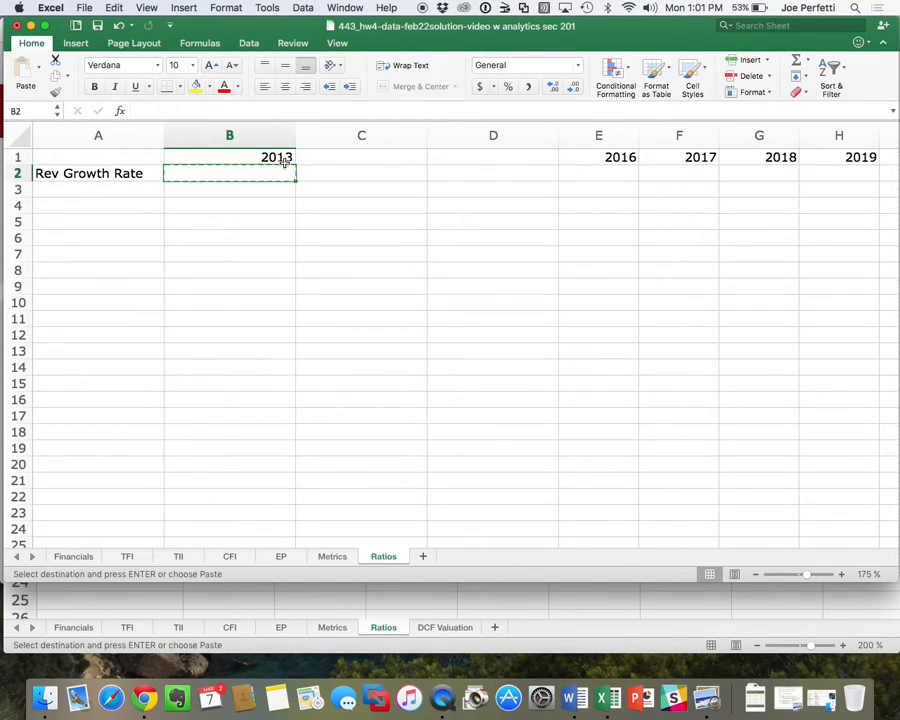
key("Escape")
left_click(286, 158)
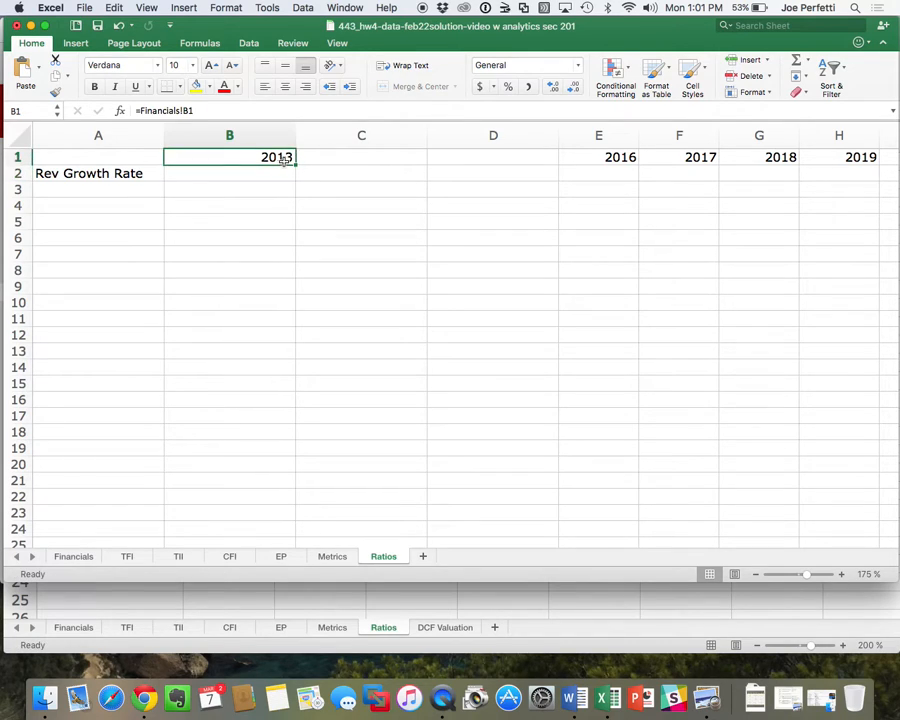
key("super+c")
left_click_drag(289, 156, 502, 156)
key("super+v")
Narrow columns D, C and B to roughly the width of the forecast year columns
left_click_drag(559, 133, 507, 133)
left_click_drag(427, 136, 368, 136)
left_click_drag(299, 142, 240, 142)
Link the 2014 revenue growth rate in C2 to the Metrics sheet with =Metrics!C10
left_click(255, 180)
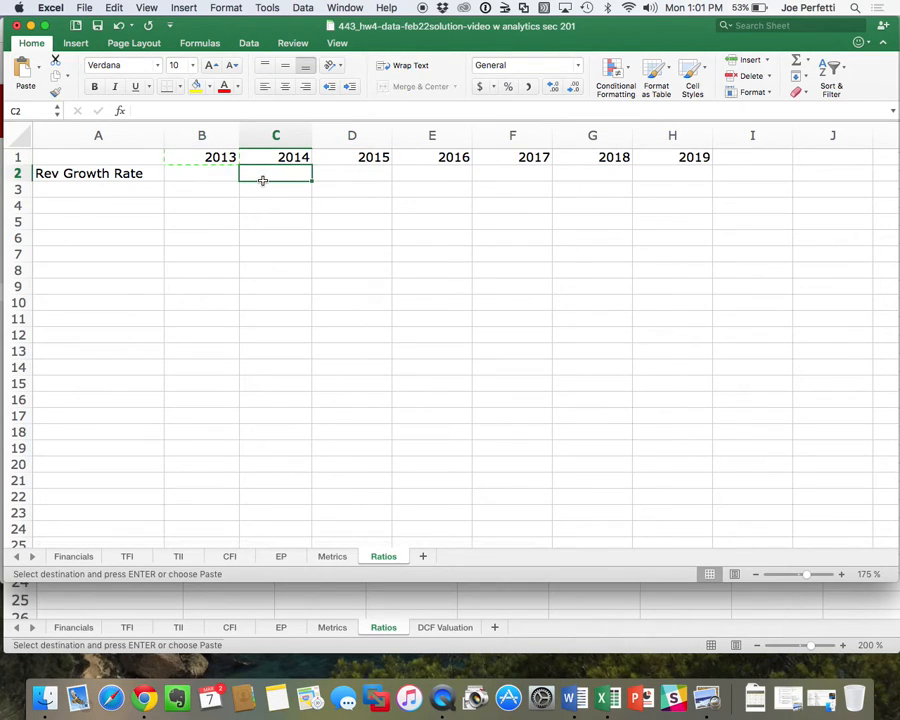
type("=")
left_click(334, 556)
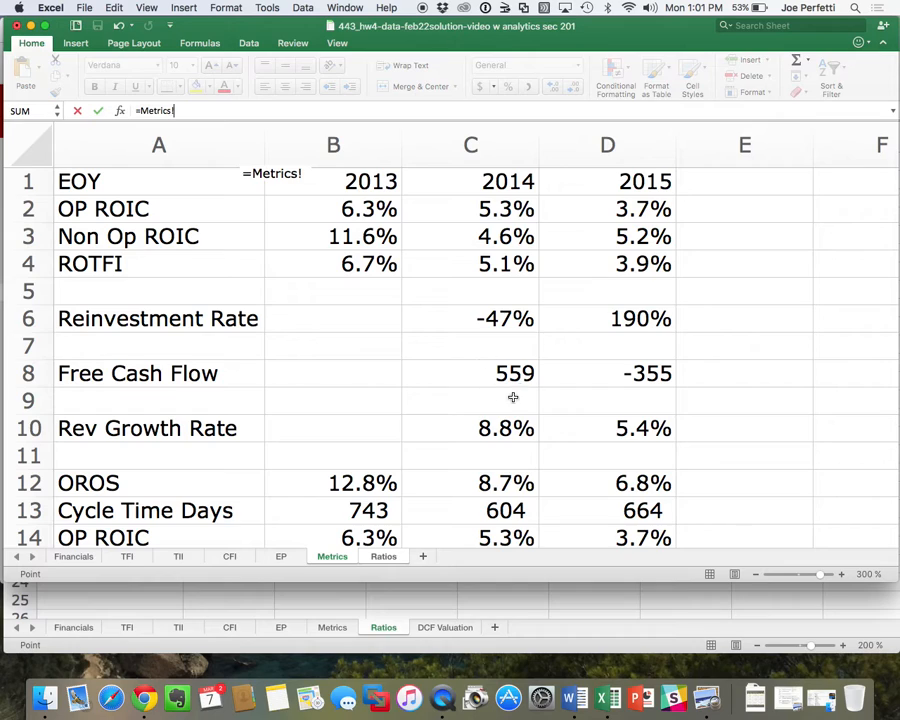
left_click(500, 428)
key("Return")
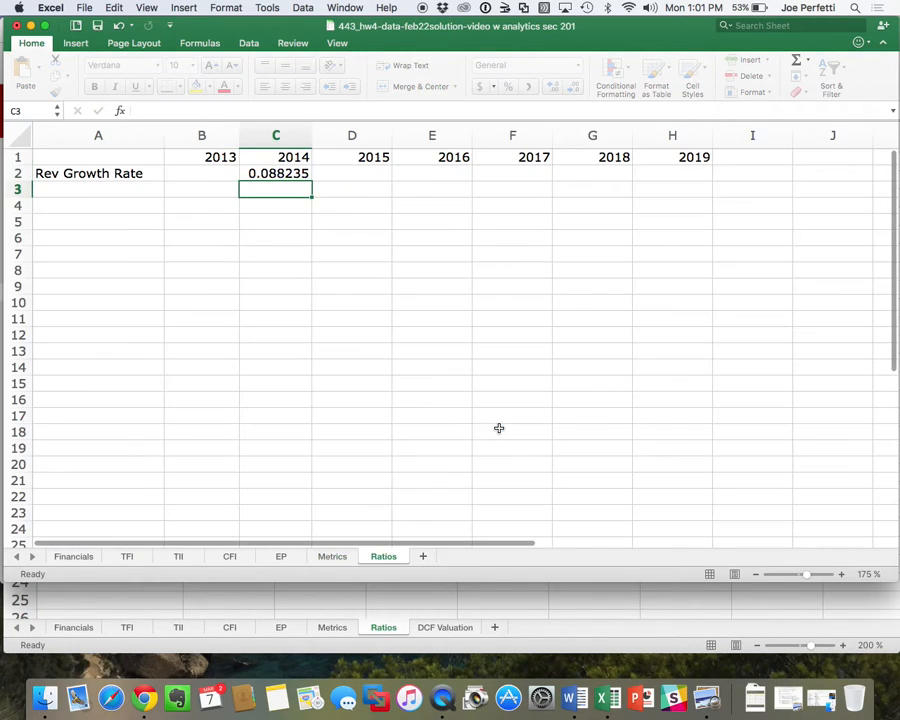
Copy the growth rate link from C2 to D2 and format both cells as percentages with one decimal
left_click(288, 172)
key("super+c")
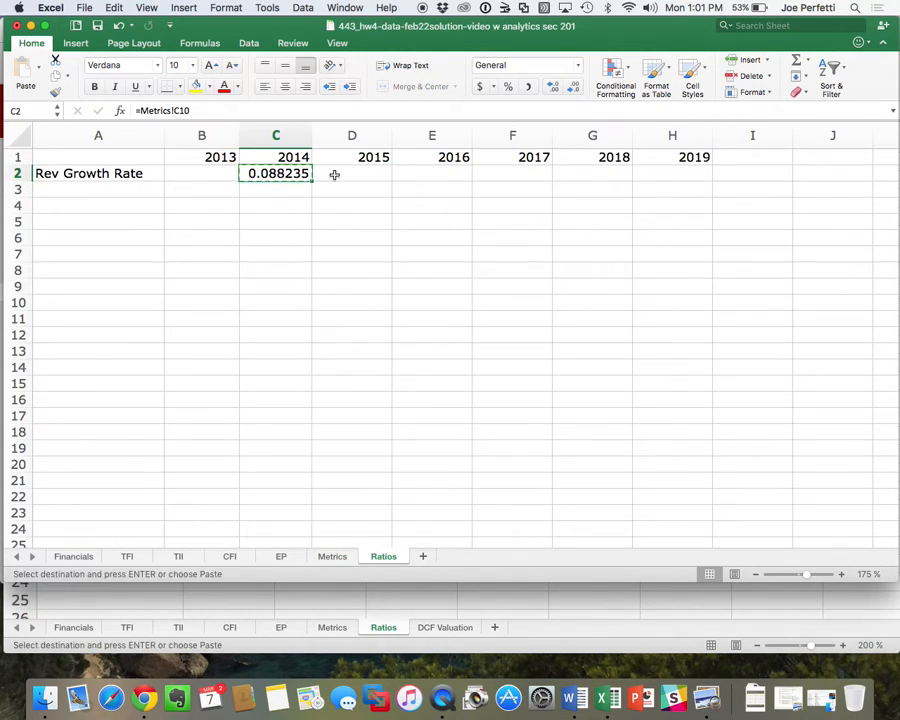
left_click(344, 178)
key("super+v")
key("shift+Left")
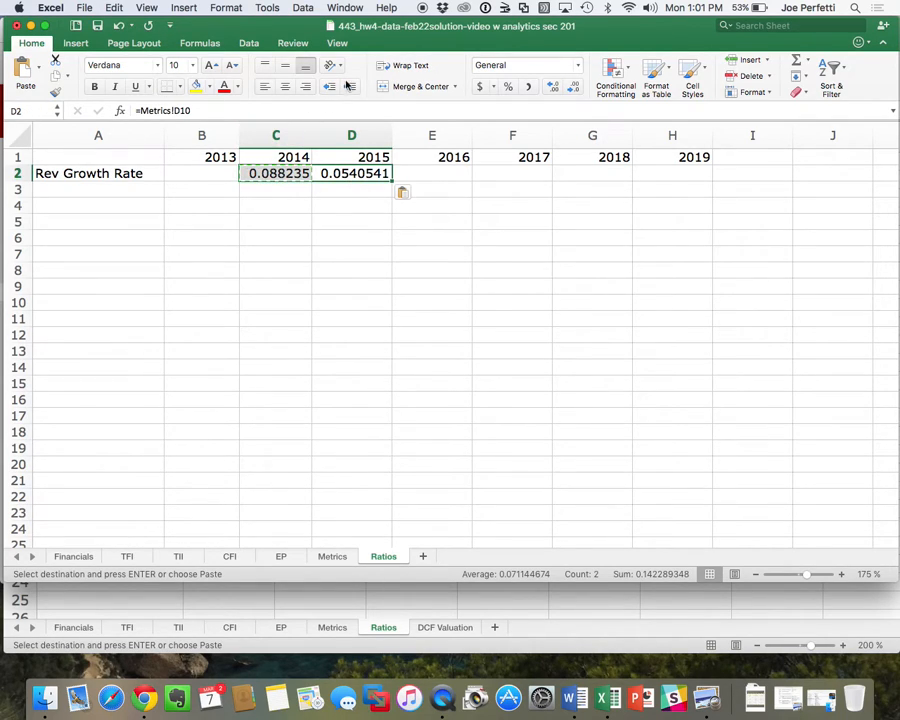
left_click(553, 87)
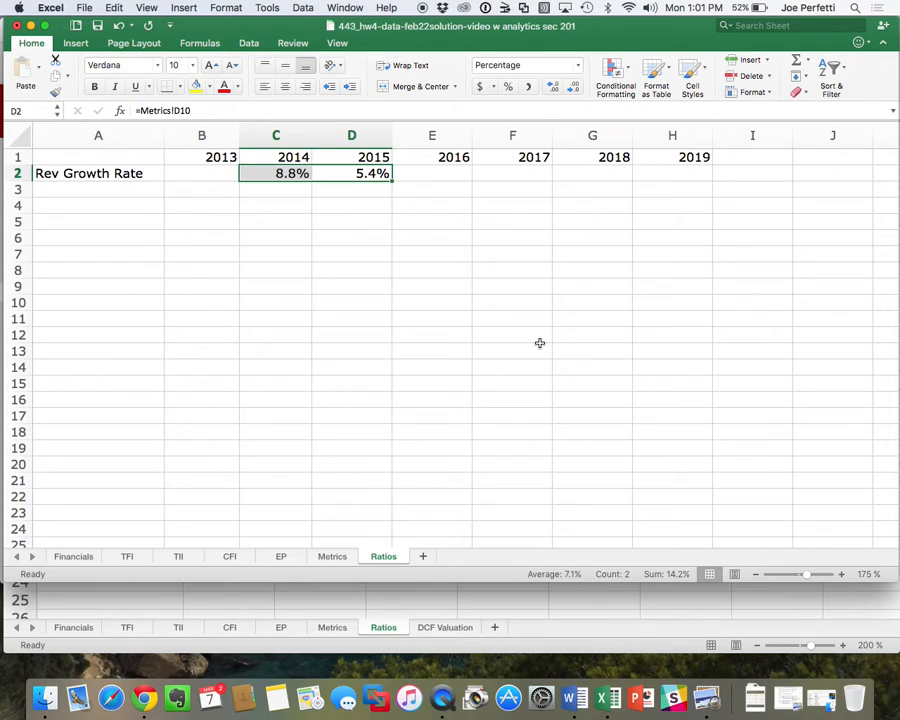
Set the 2016 growth rate in E2 to =D2 and fill the cell yellow
left_click(452, 177)
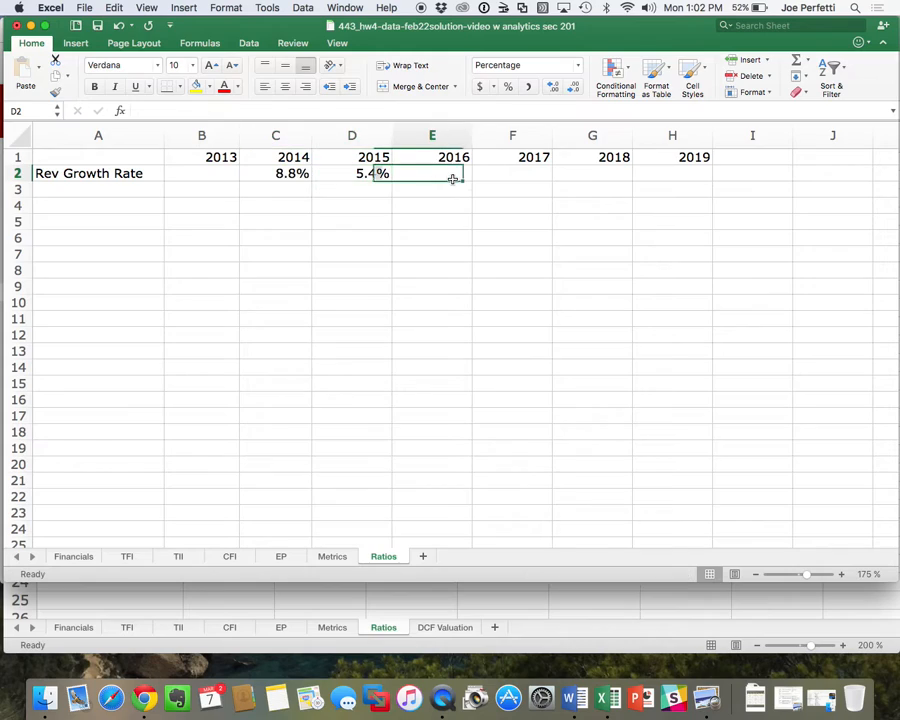
type("=")
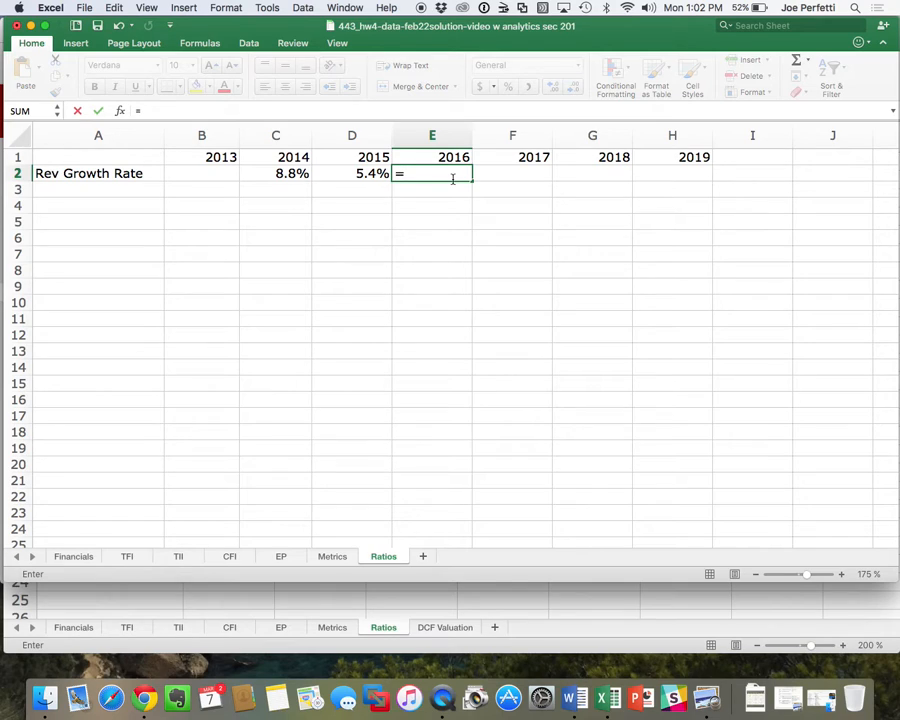
key("Left")
key("Return")
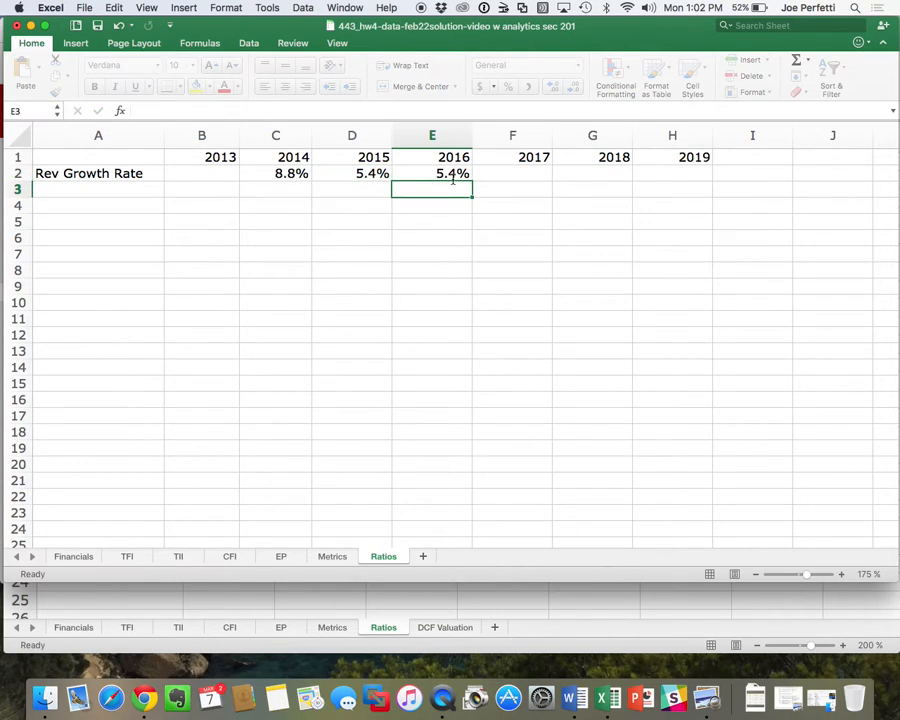
left_click(456, 174)
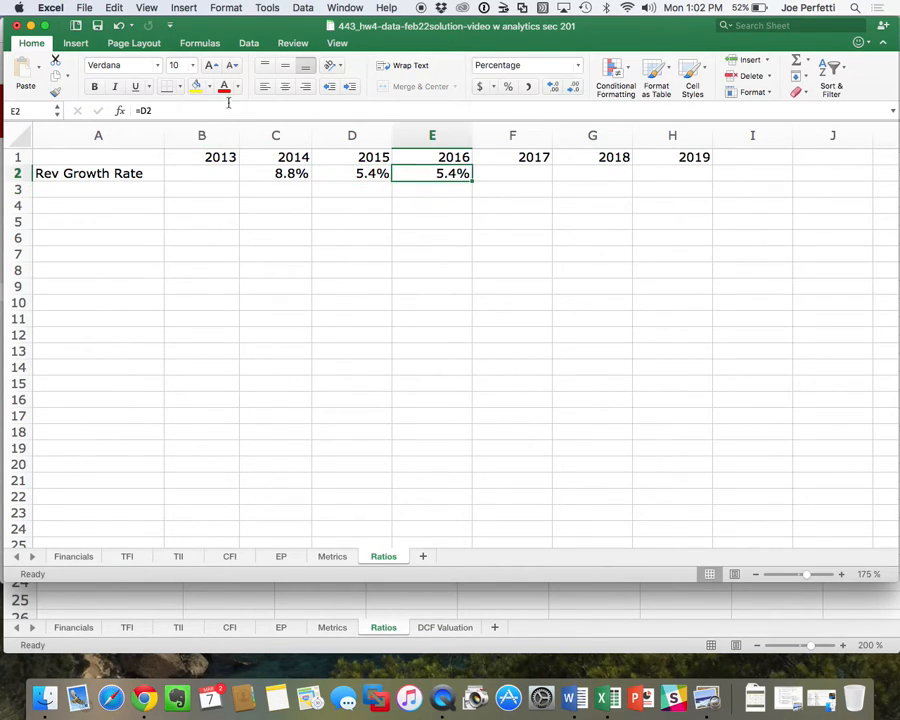
left_click(196, 86)
left_click(555, 338)
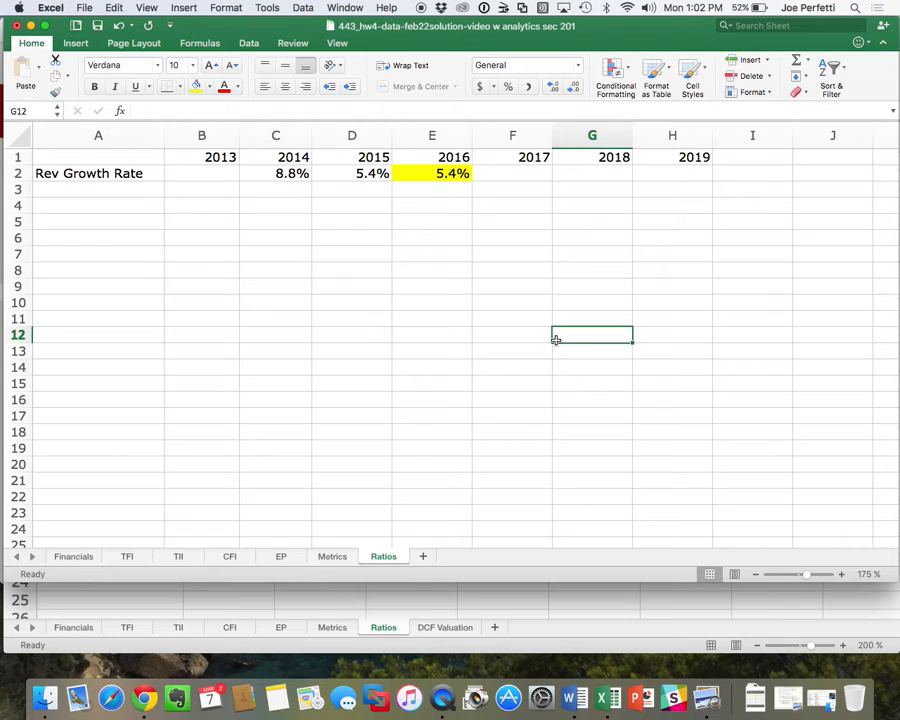
Set the 2017 growth rate in F2 to =E2 and fill the cell yellow
left_click(530, 174)
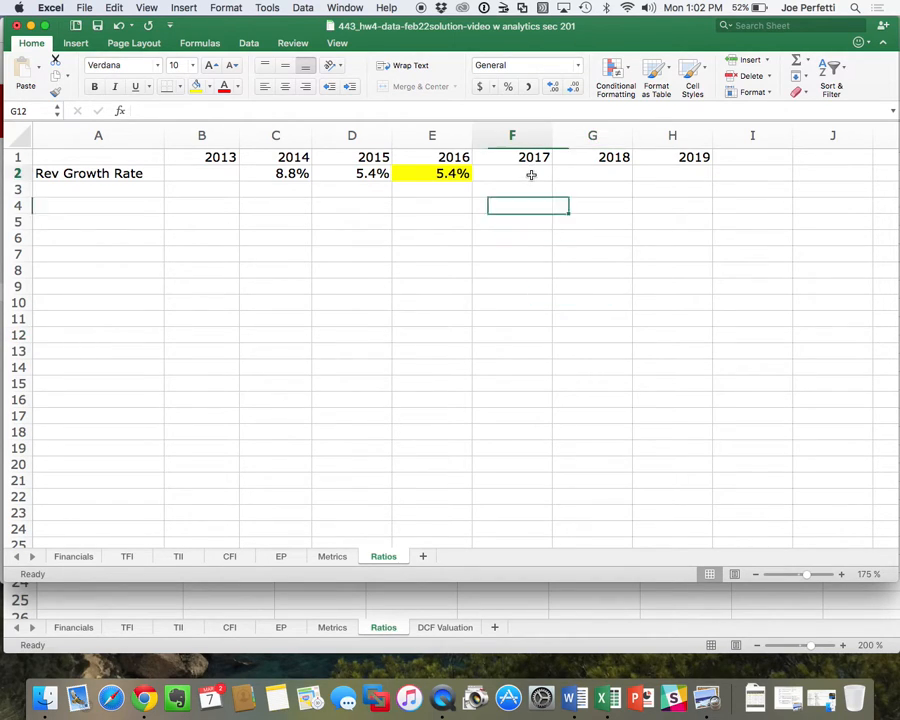
type("=")
key("Left")
key("Return")
left_click(532, 174)
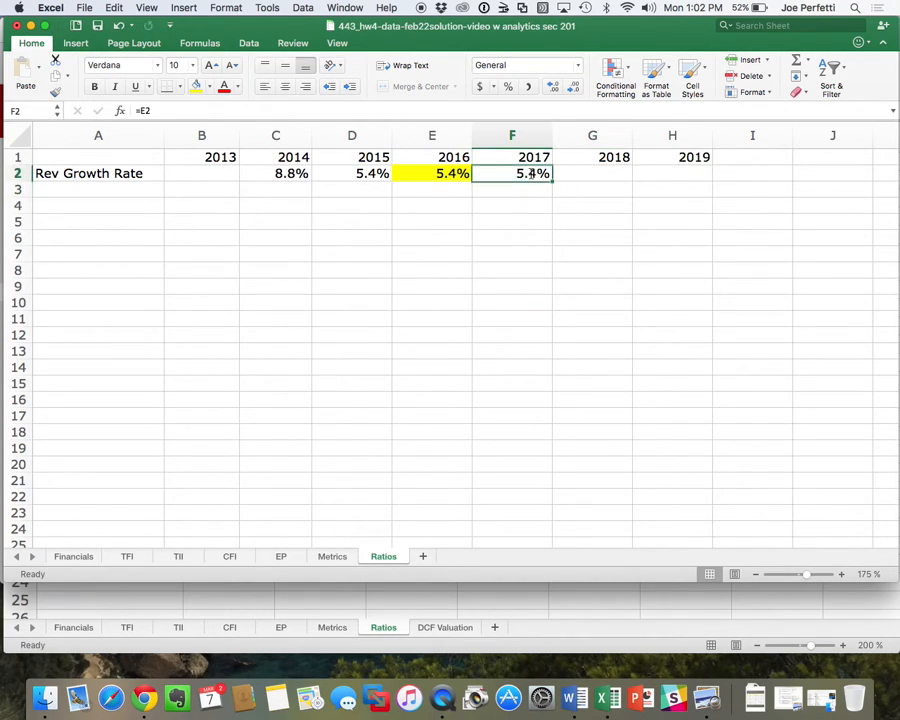
left_click(452, 173)
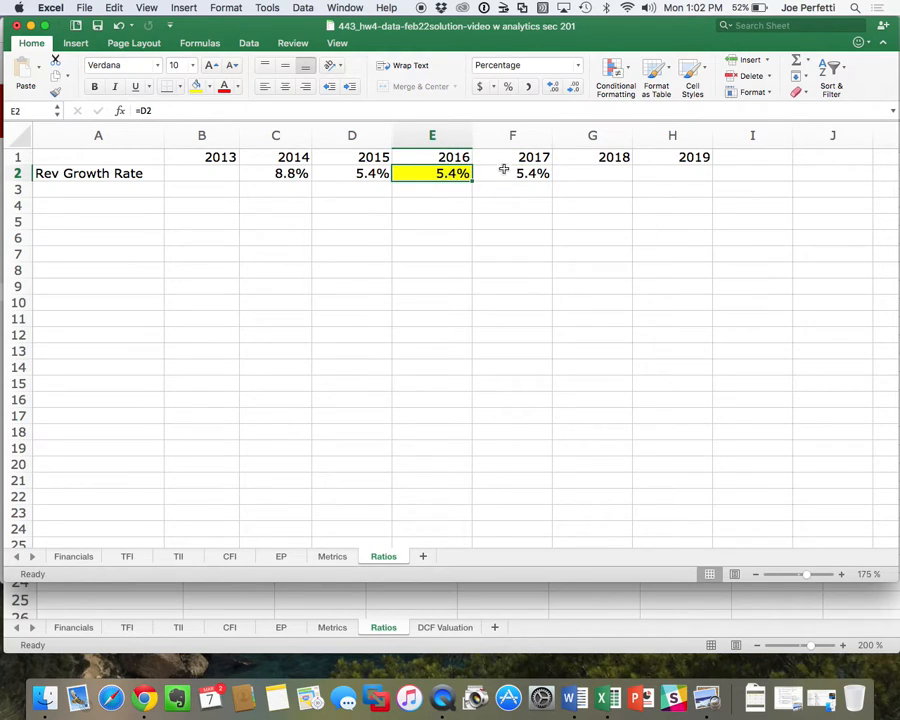
left_click(495, 172)
left_click(197, 87)
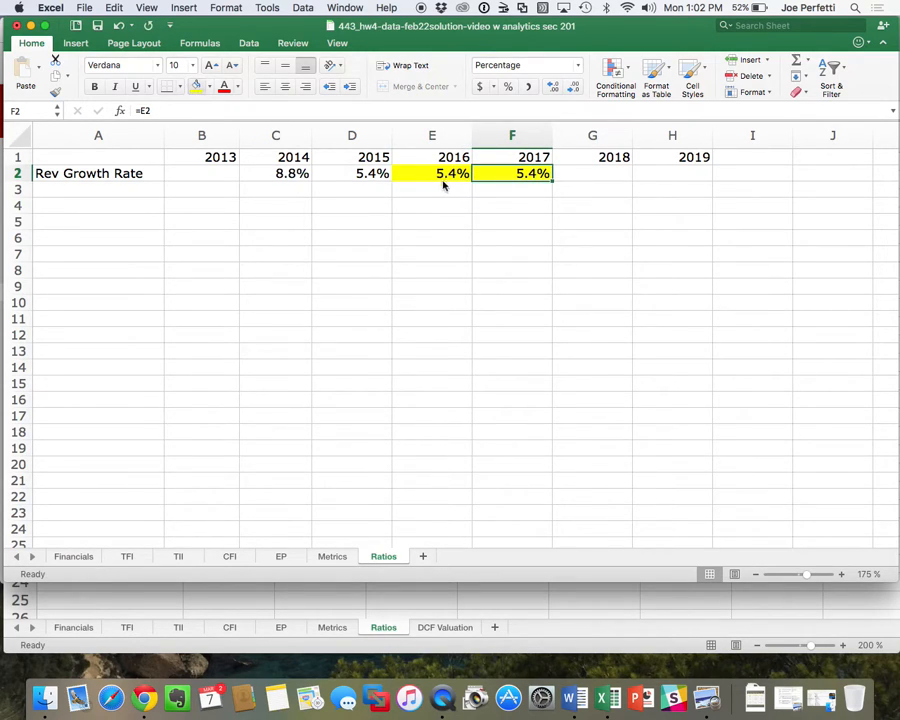
Copy the 2017 growth rate formula and its yellow fill from F2 to the 2018 and 2019 columns
key("super+c")
left_click_drag(534, 174, 643, 182)
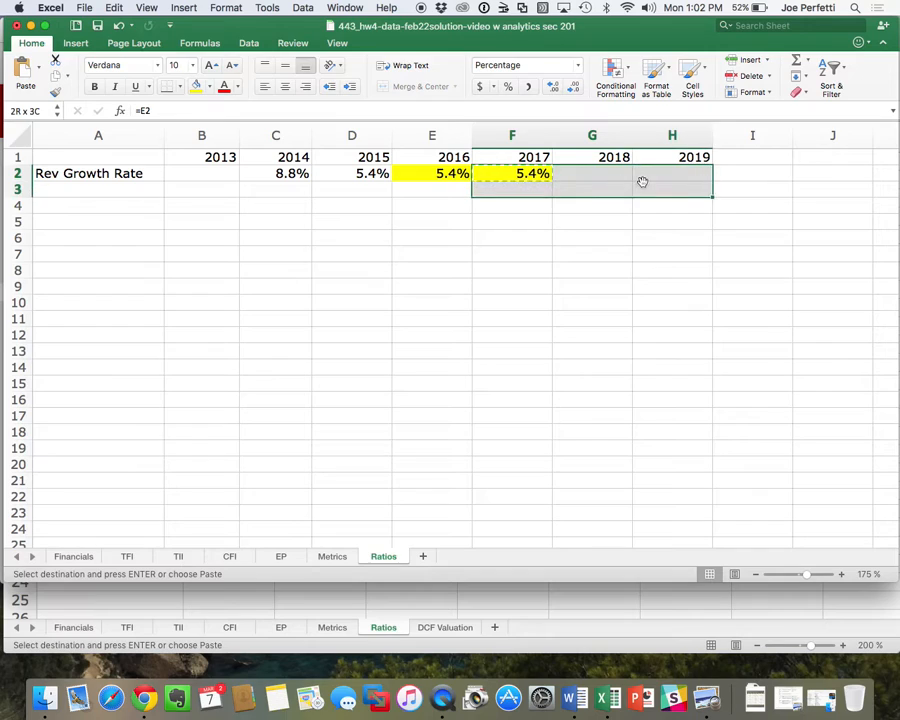
key("super+v")
left_click(620, 254)
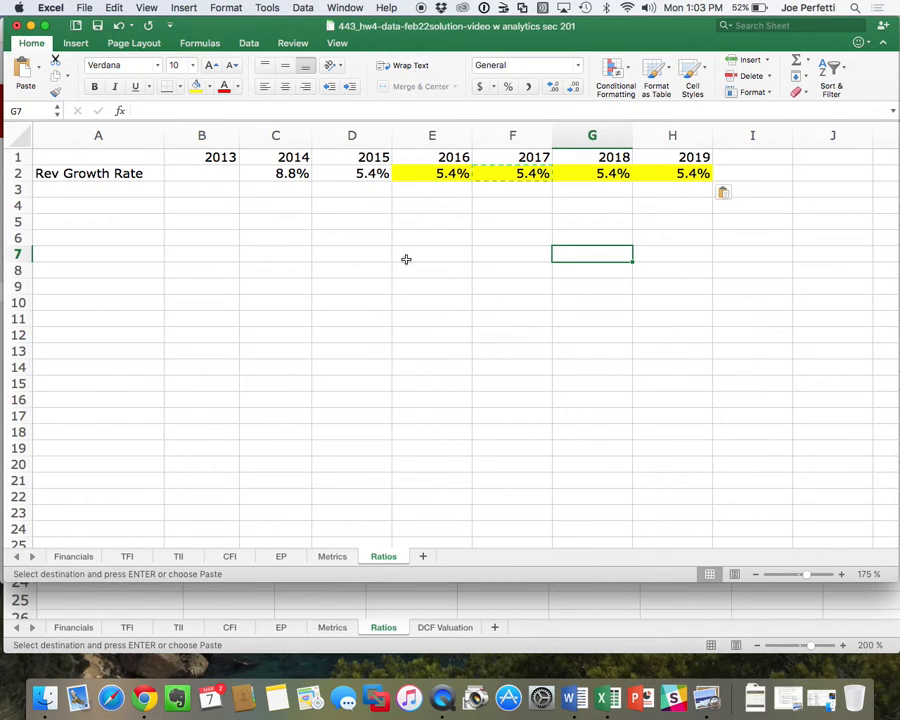
Enter the row label Depr % in A3
left_click(128, 194)
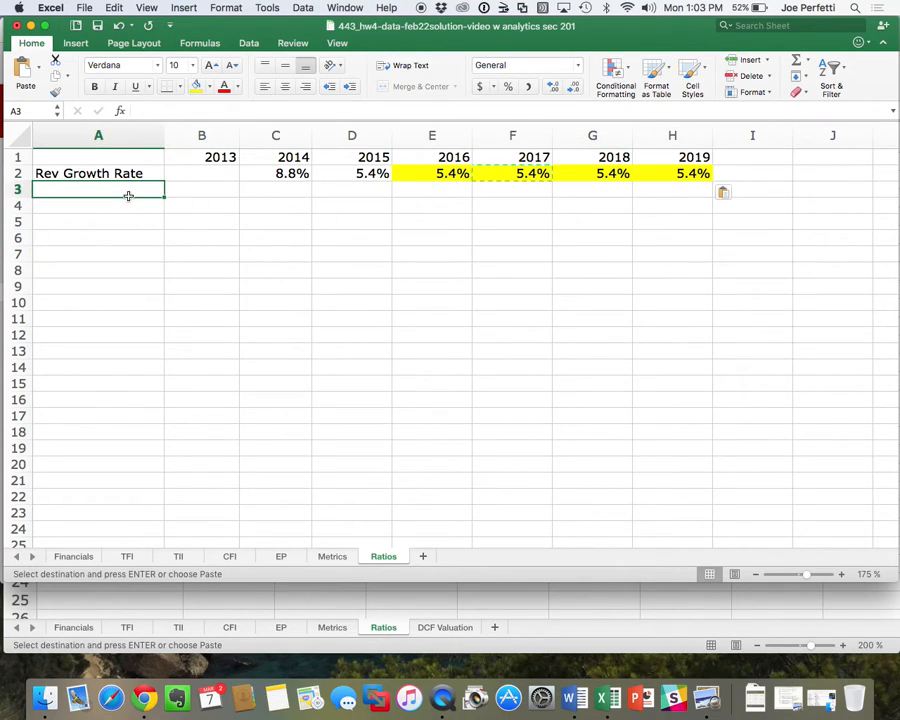
type("Depr %")
key("Return")
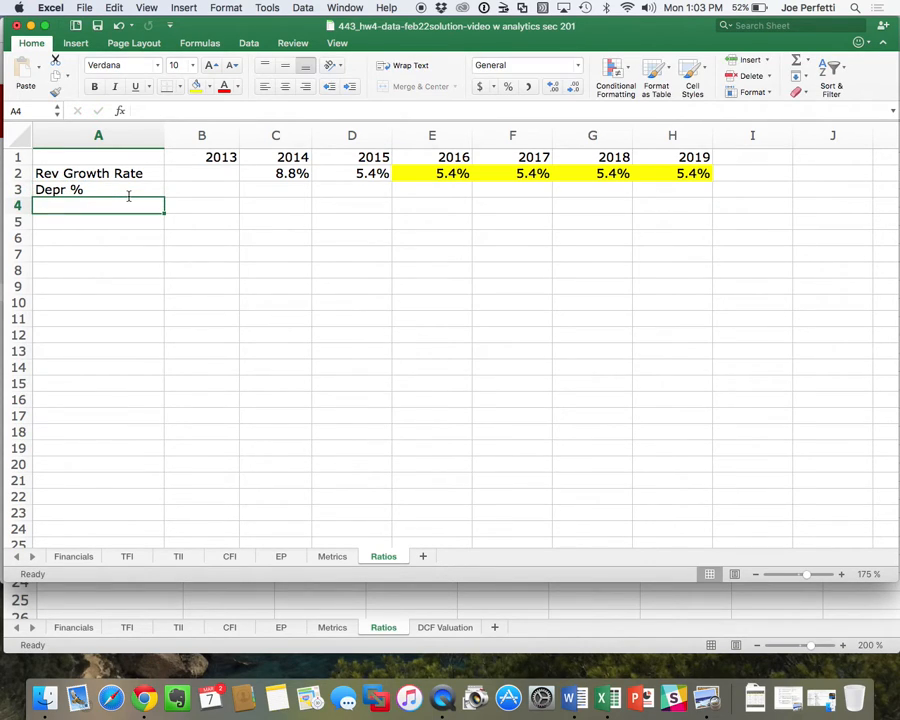
Enter the 2013 depreciation ratio in B3 as =Financials!B4/Financials!B2, minimizing the other open workbook
left_click(199, 194)
type("=")
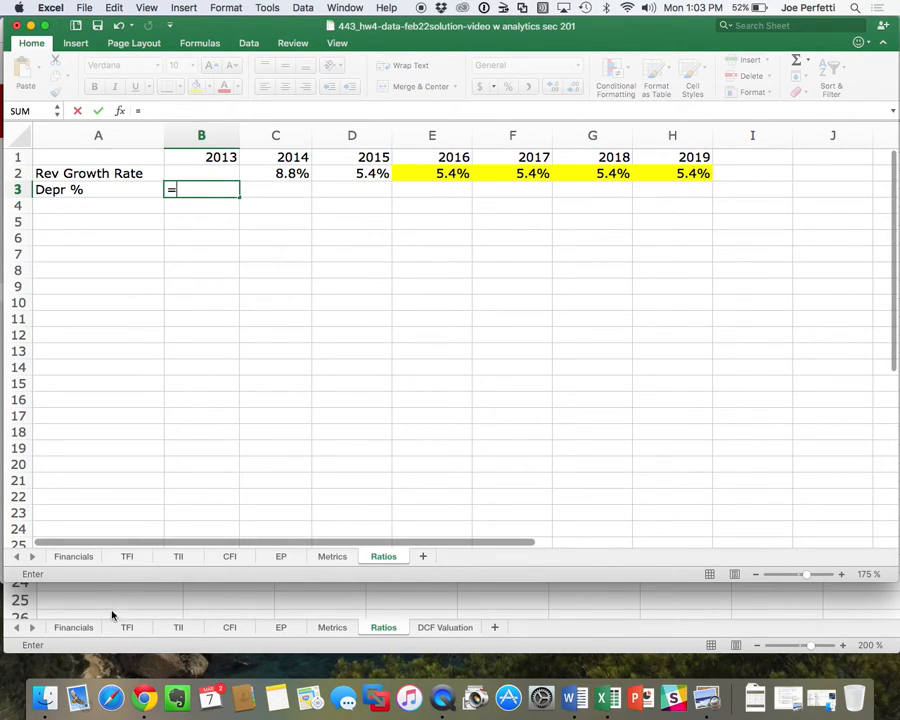
left_click(78, 632)
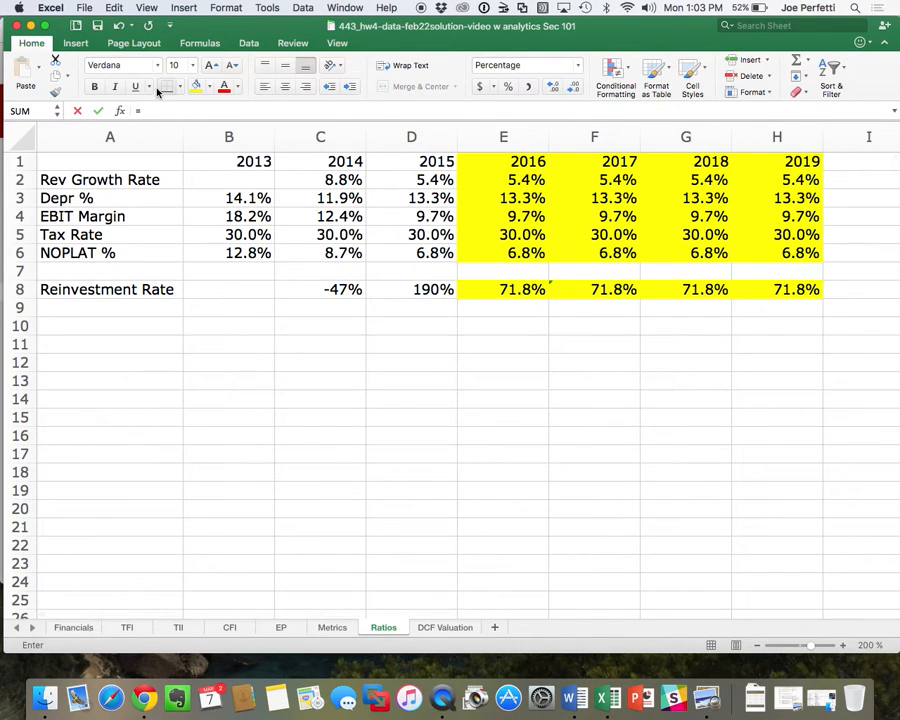
left_click(31, 26)
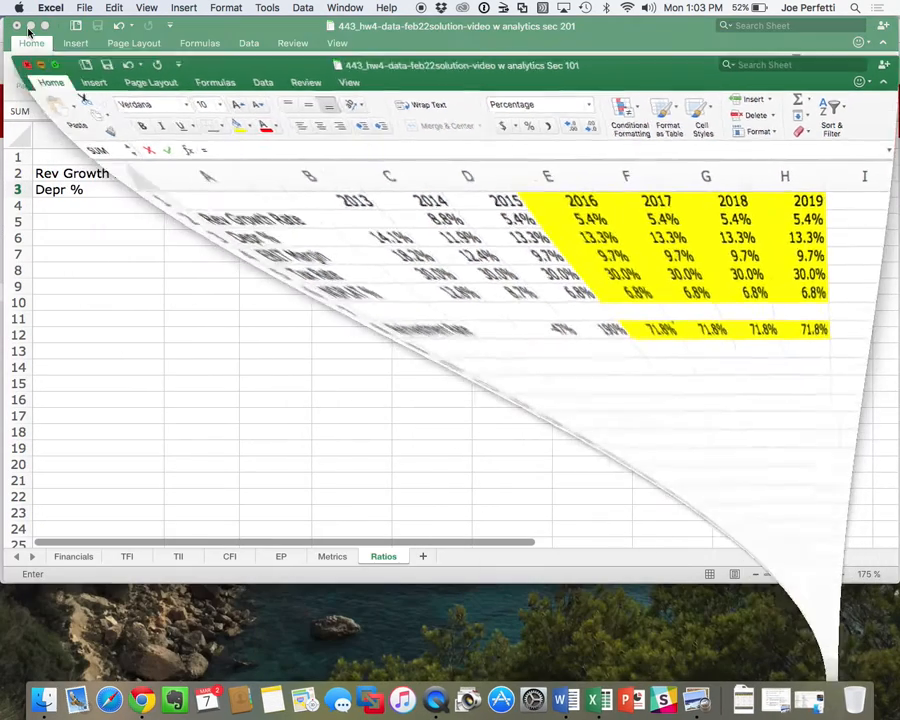
left_click(63, 557)
left_click(492, 244)
type("/")
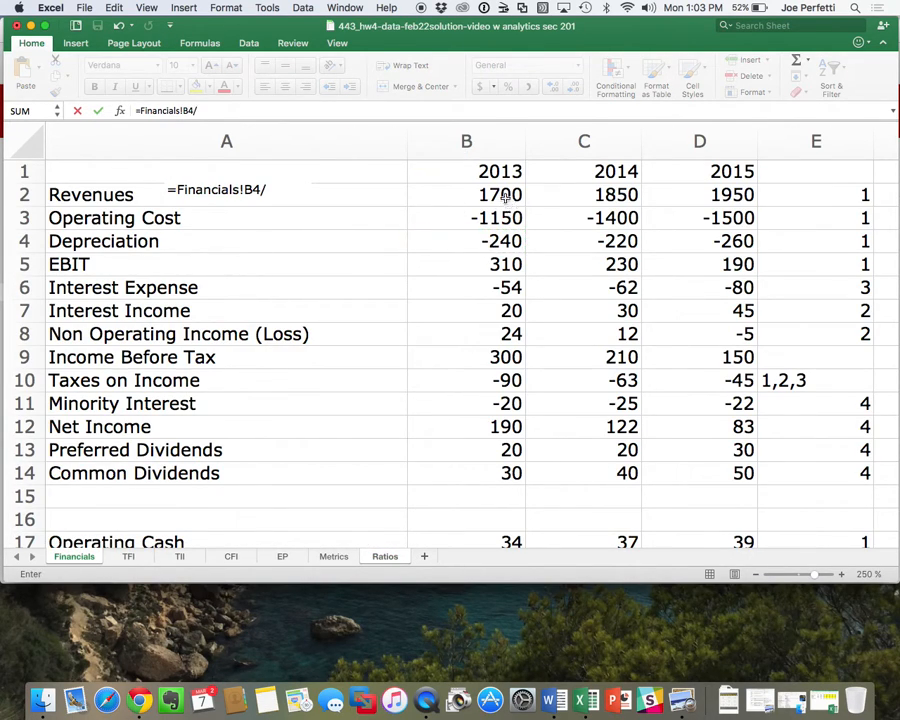
left_click(507, 200)
key("Return")
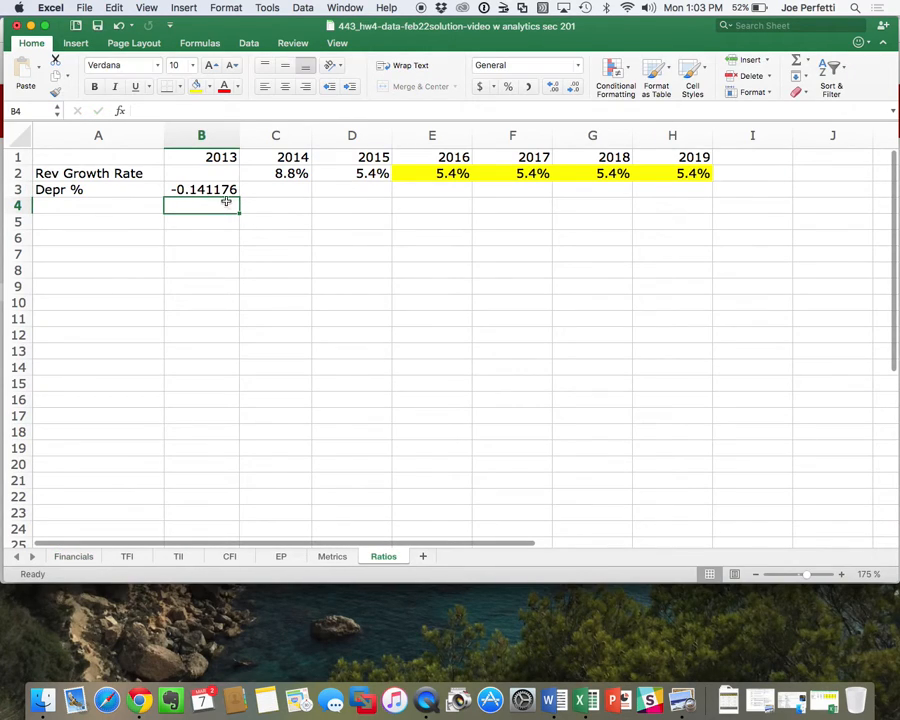
Add a leading minus to the depreciation formula in B3 and format the cell as a percentage
left_click(224, 188)
double_click(178, 192)
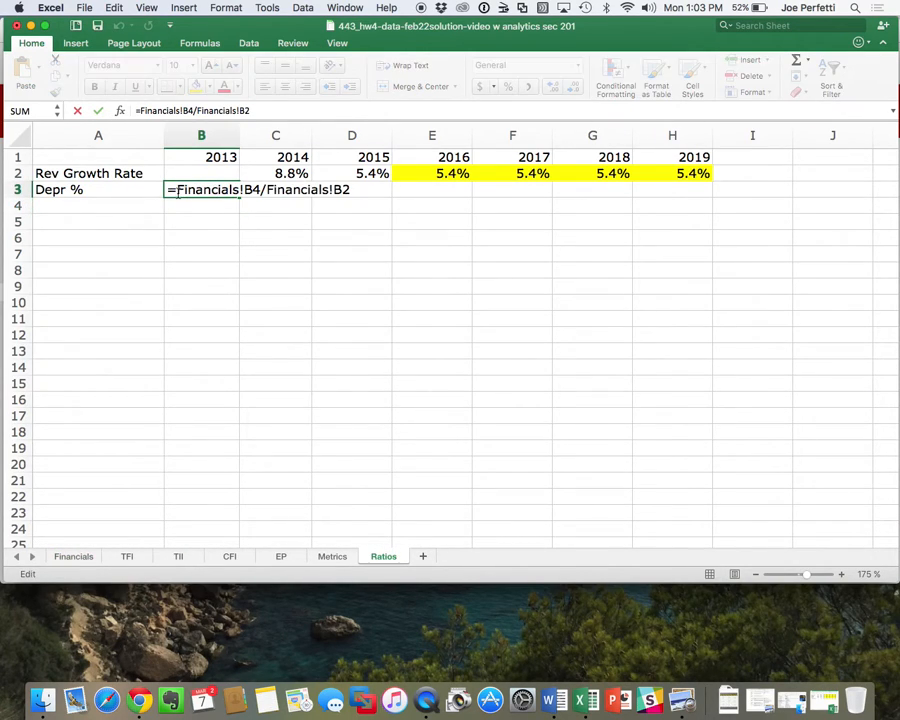
type("-")
key("Return")
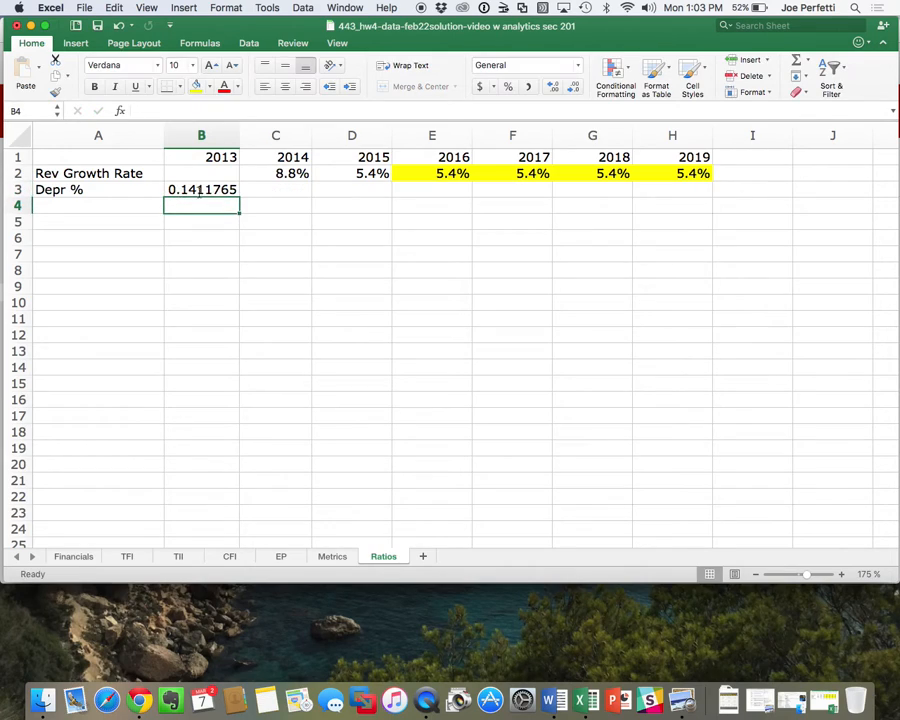
left_click(202, 190)
left_click(508, 86)
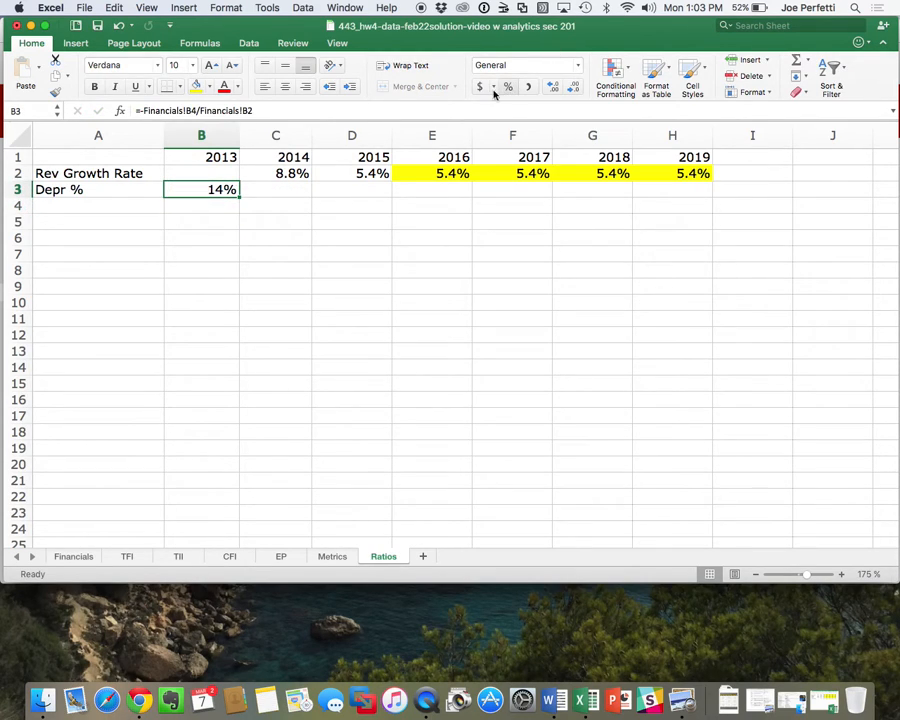
Show the 2013 depreciation ratio in B3 with one decimal and copy it to the 2014 and 2015 columns
left_click(552, 86)
key("super+c")
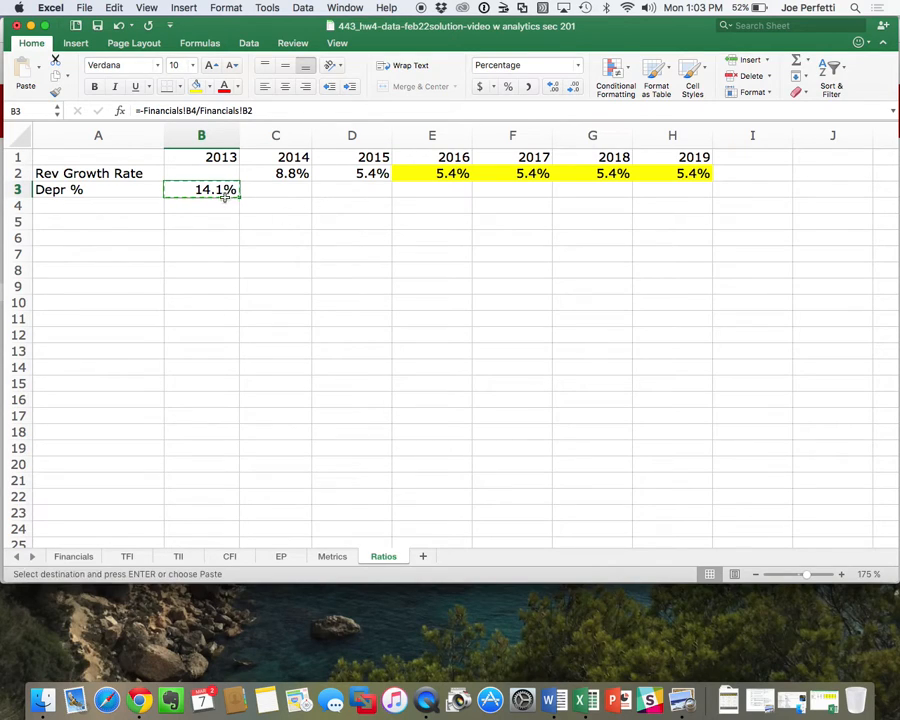
left_click_drag(255, 190, 360, 191)
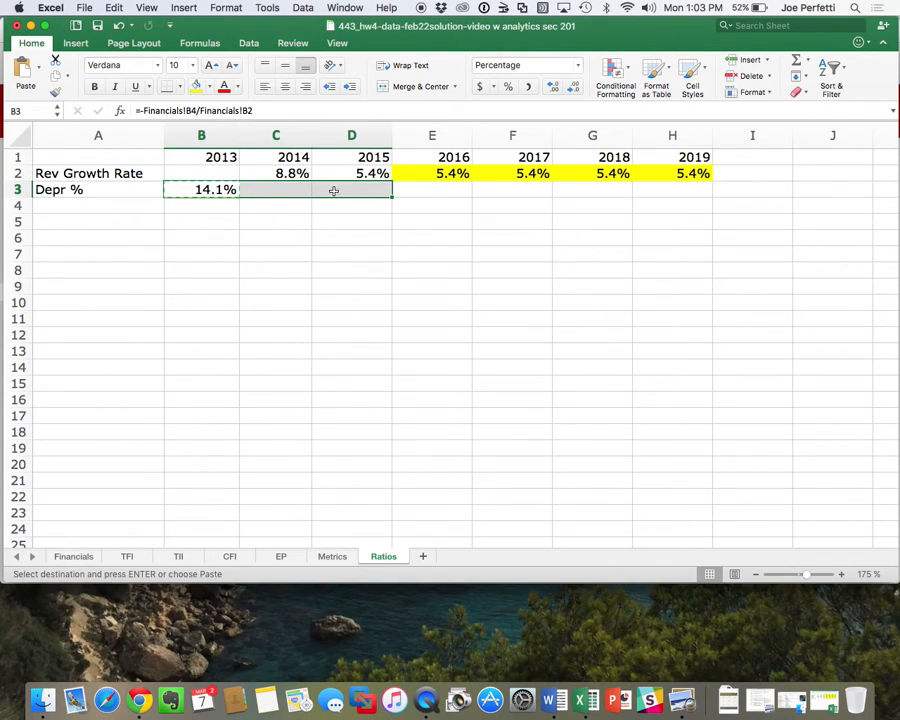
left_click(226, 188)
left_click_drag(253, 188, 347, 187)
key("super+v")
Enter the 2016 depreciation forecast in E3 as =D3 and fill the cell yellow
left_click(429, 188)
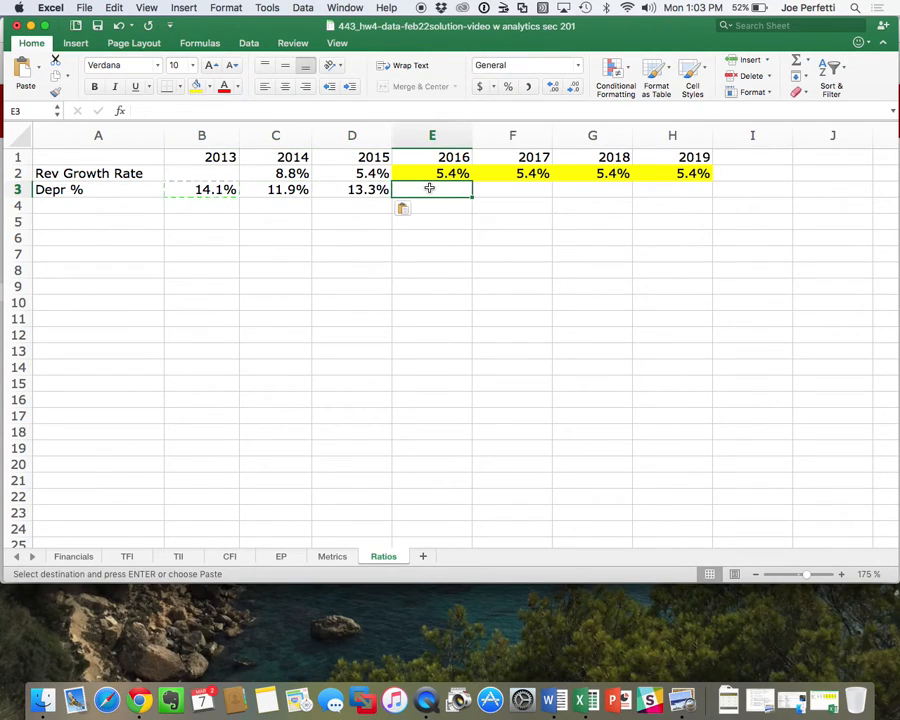
type("=D3")
key("Return")
left_click(430, 189)
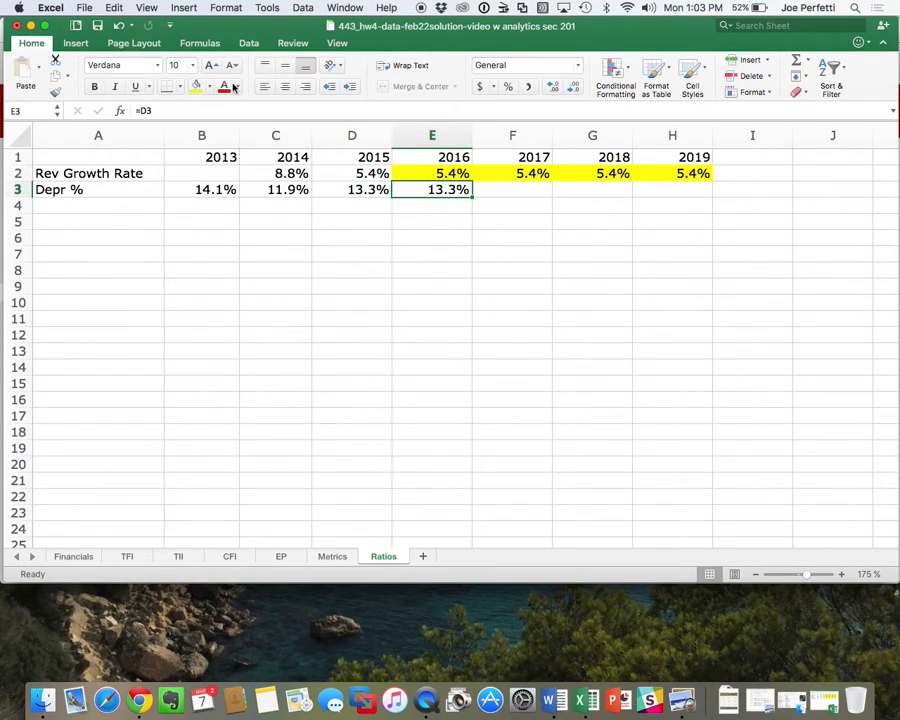
left_click(196, 86)
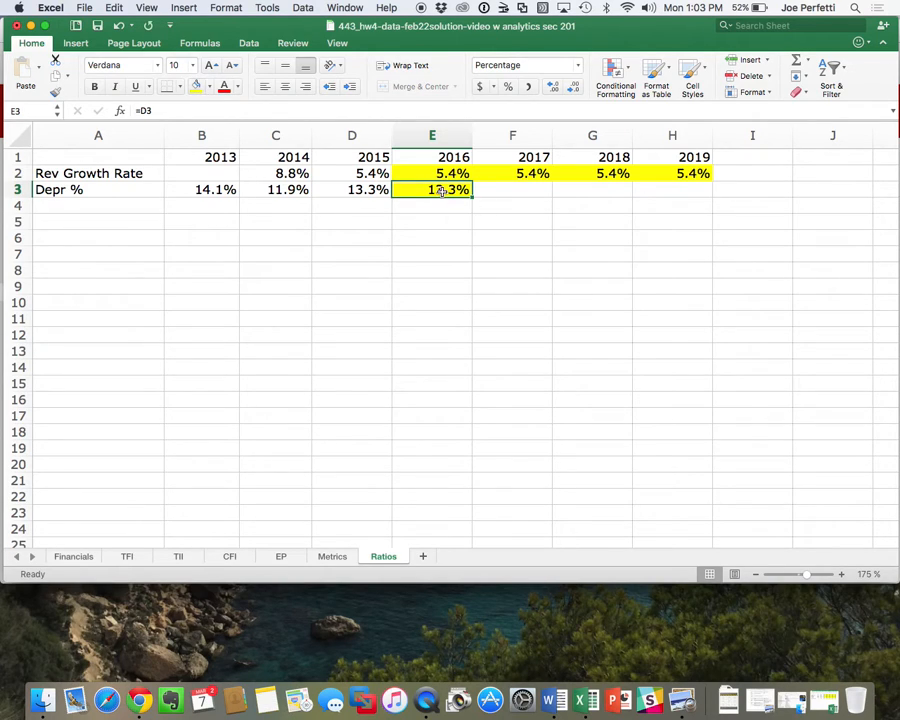
Copy the 2016 depreciation forecast and its yellow fill from E3 to the 2017–2019 columns
key("super+c")
left_click_drag(500, 190, 645, 190)
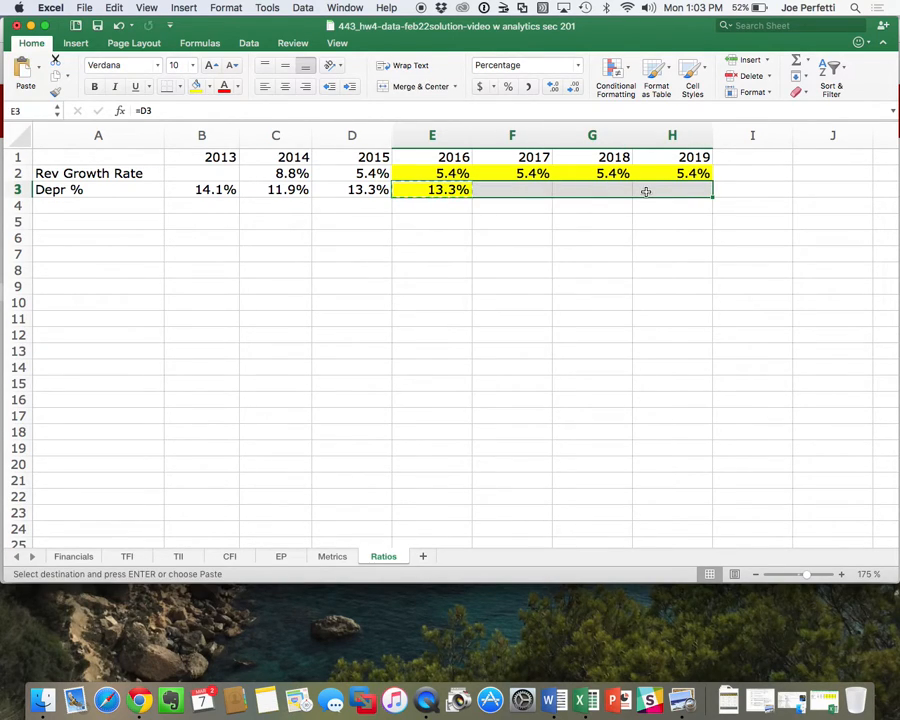
key("super+v")
left_click(648, 289)
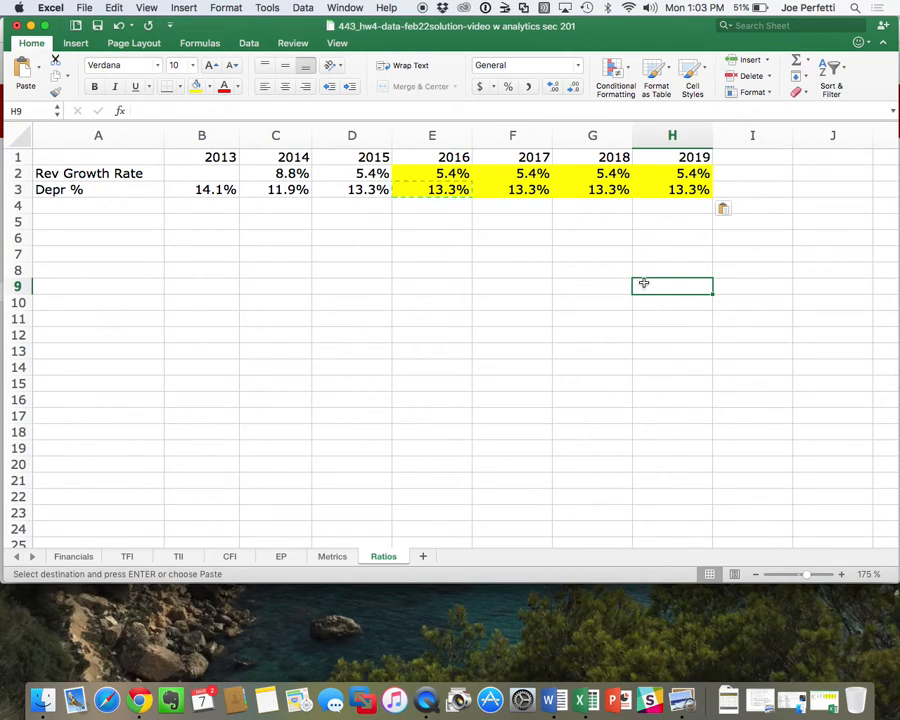
Enter the row label EBIT in A4
left_click(99, 203)
type("E")
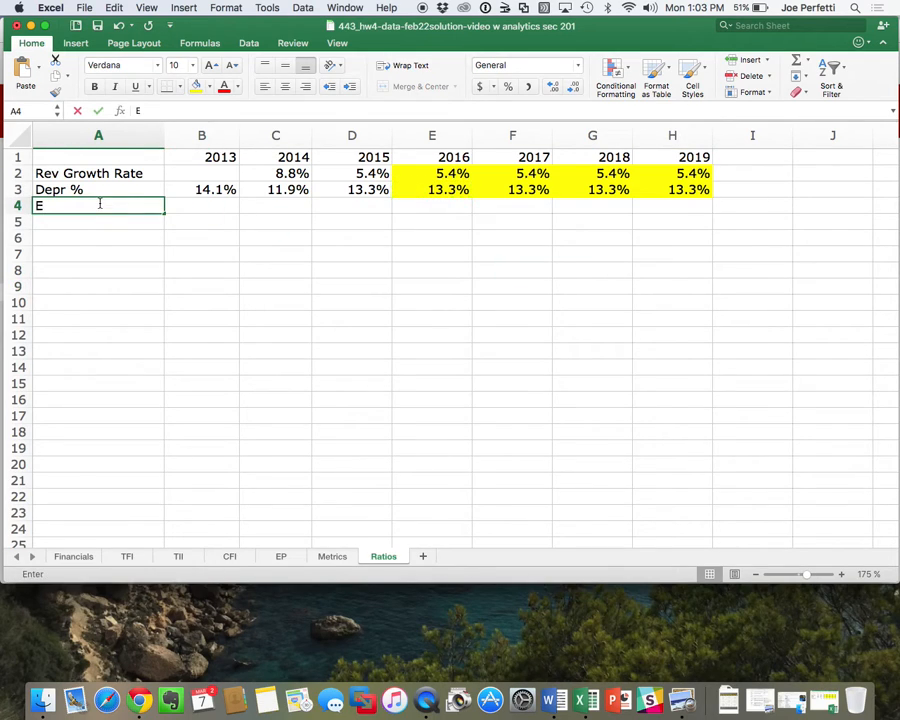
type("BIT")
key("Return")
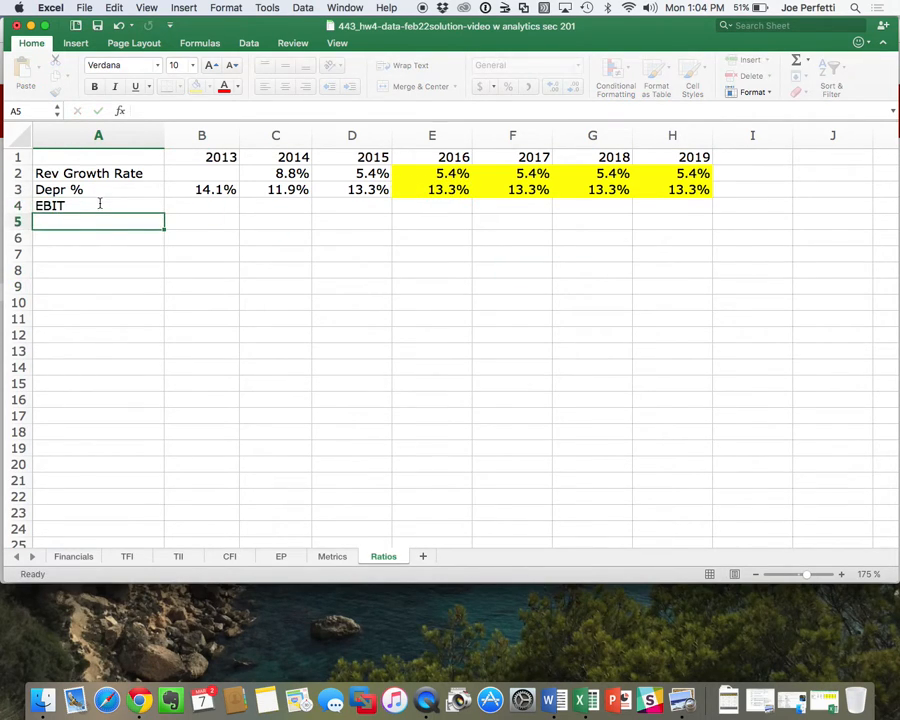
Enter the 2013 EBIT ratio in B4 as =Financials!B5/Financials!B2
key("Up")
key("Right")
key("Up")
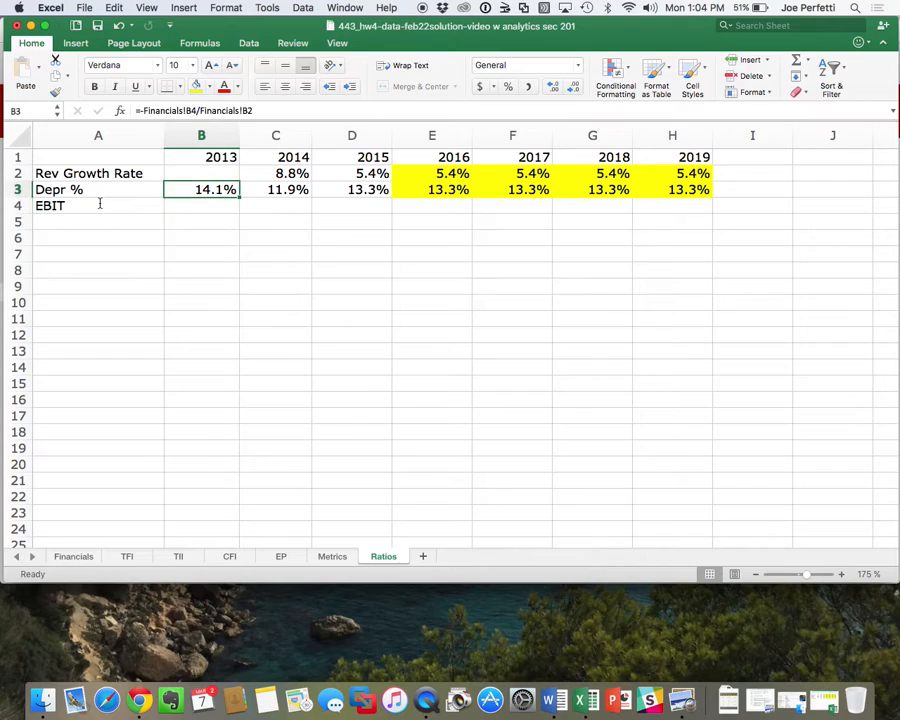
key("Down")
type("=")
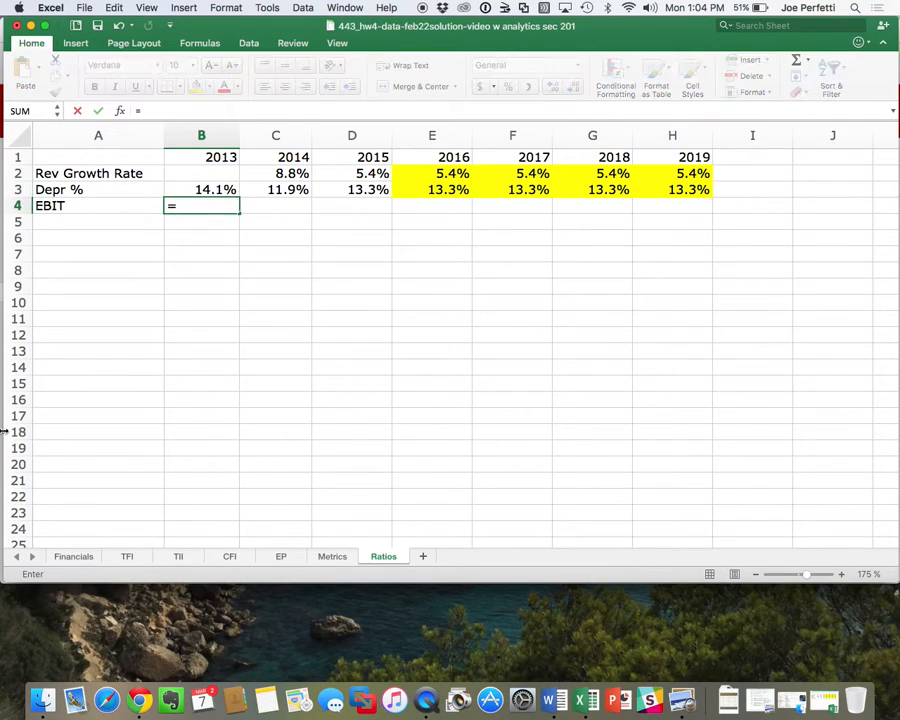
left_click(75, 558)
left_click(492, 264)
type("/")
left_click(516, 203)
key("Return")
Format the EBIT ratio in B4 as a percentage with one decimal and copy it to the 2014 and 2015 columns
left_click(232, 205)
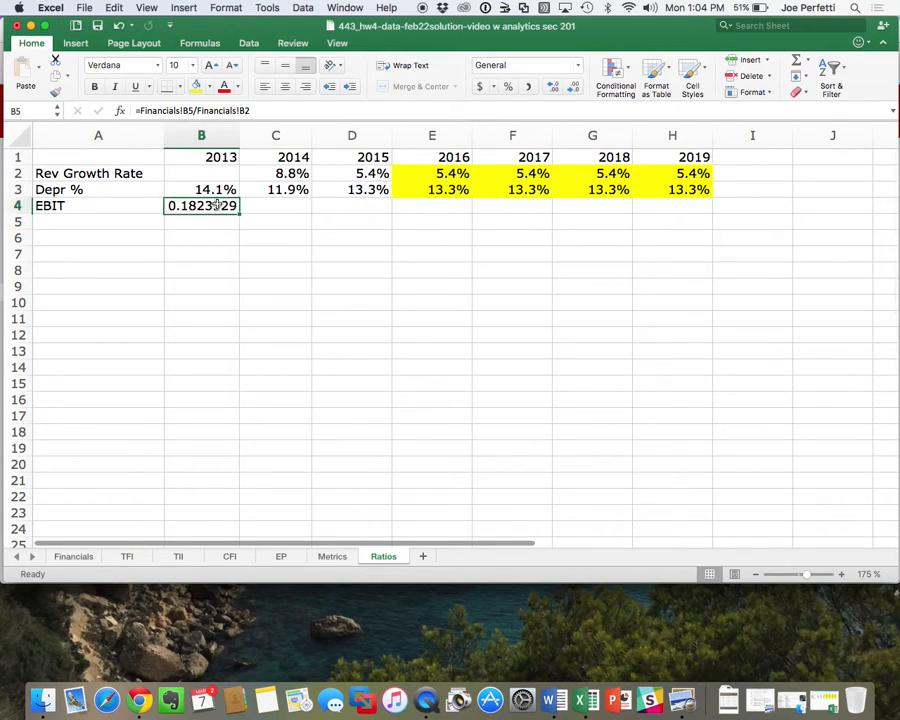
left_click(507, 87)
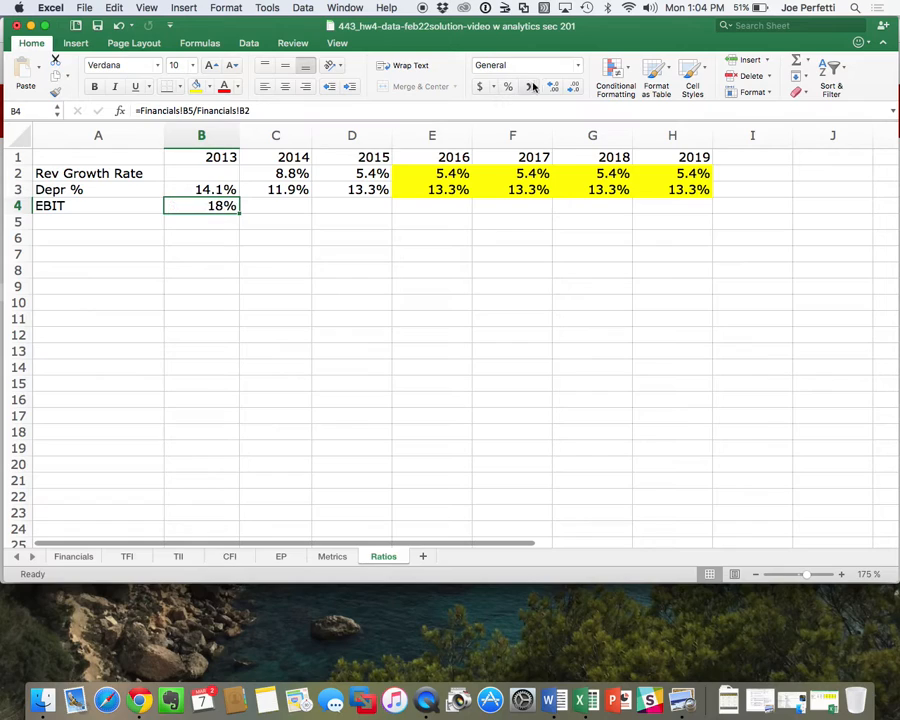
left_click(552, 87)
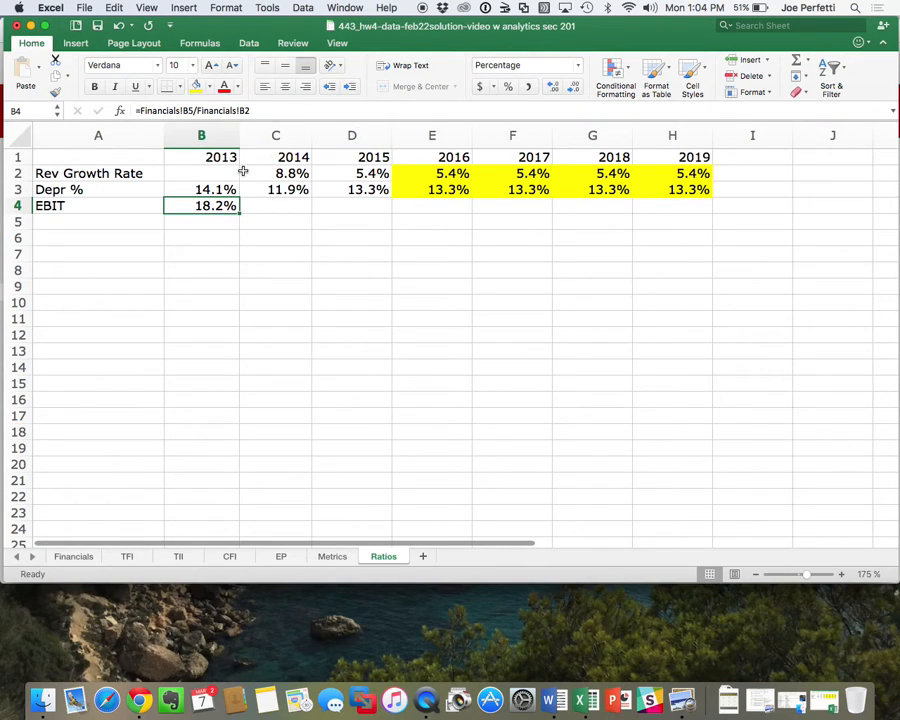
key("super+c")
left_click_drag(263, 207, 322, 207)
key("super+v")
Enter the 2016 EBIT forecast in E4 as =D4 and fill the cell yellow
left_click(406, 206)
type("=")
key("Left")
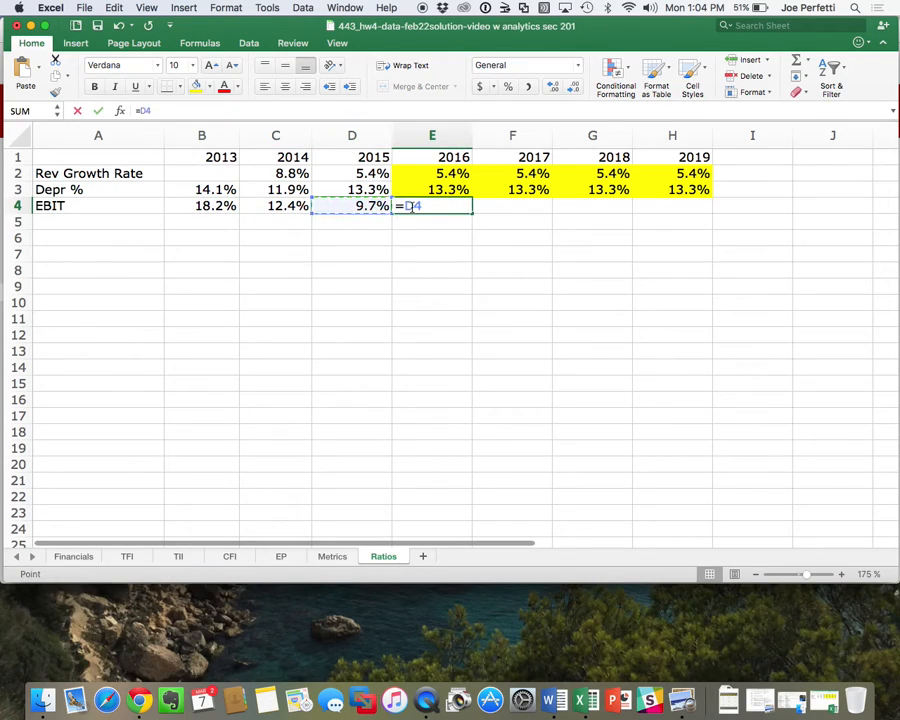
key("Return")
left_click(410, 204)
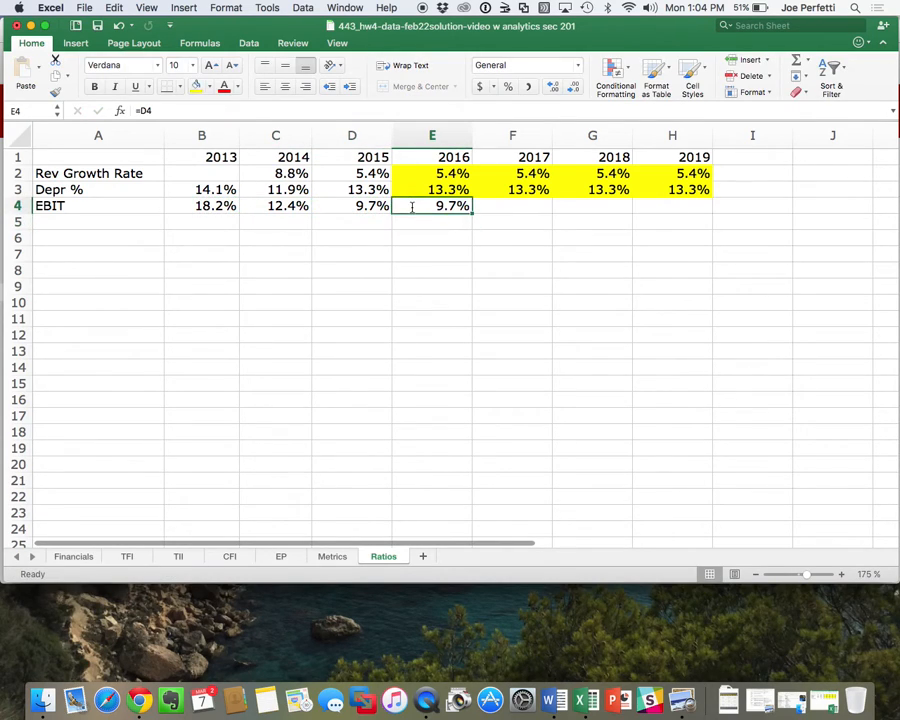
left_click(196, 87)
Copy the 2016 EBIT forecast and its yellow fill from E4 to the 2017–2019 columns
key("super+c")
left_click_drag(456, 202, 655, 206)
key("super+v")
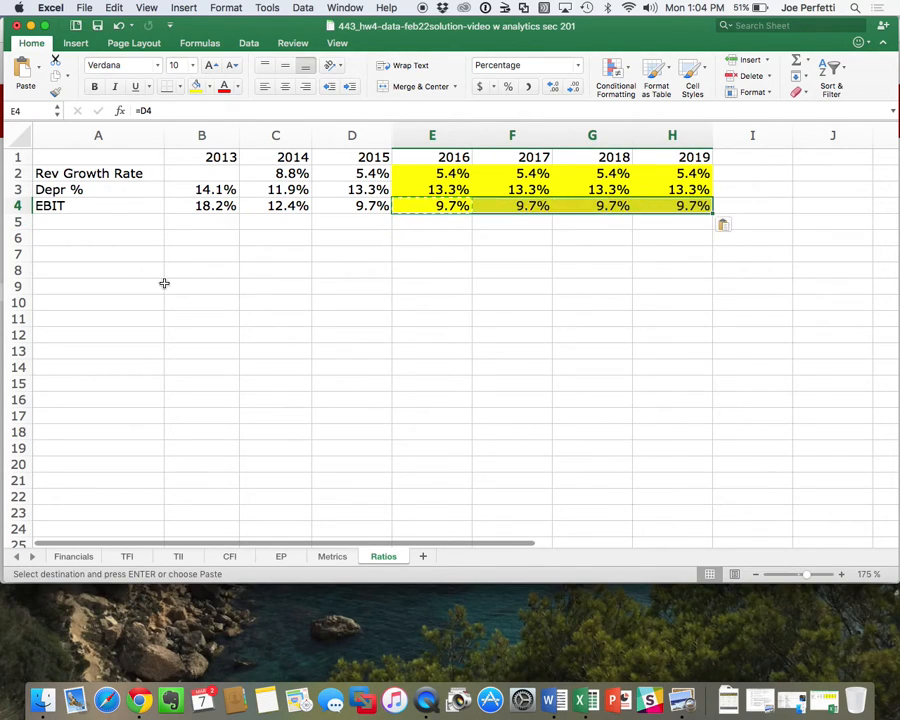
Enter the row label NOPLAT in A5
left_click(99, 218)
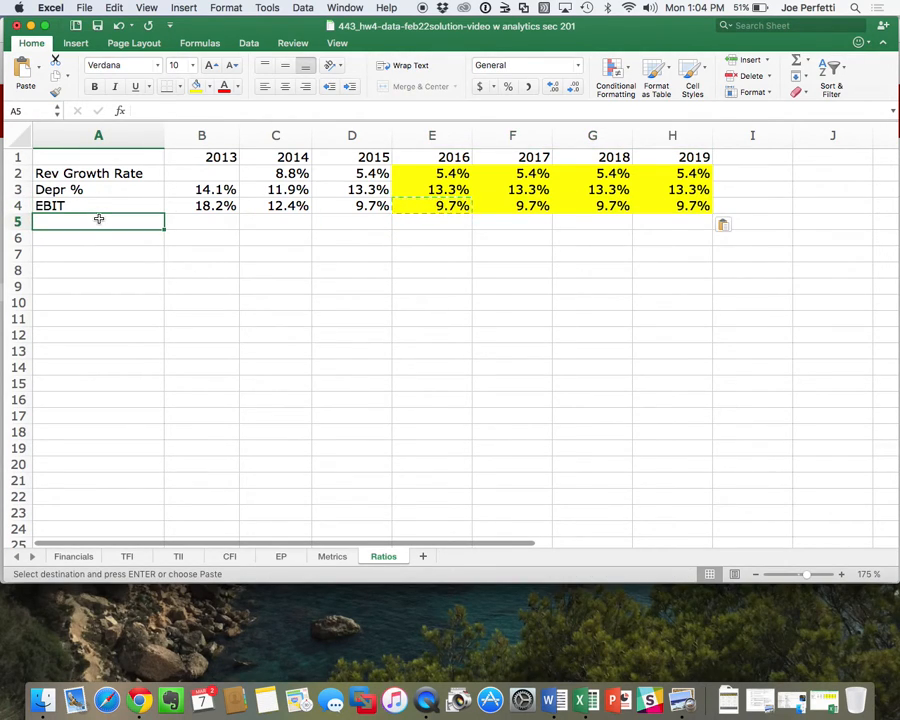
type("NOPLAT")
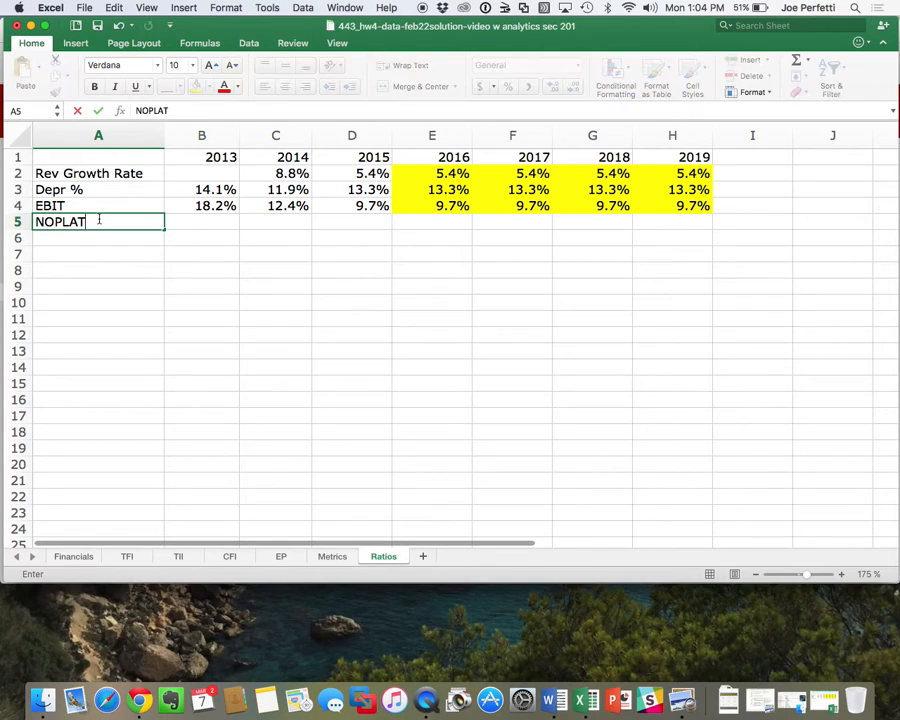
key("Return")
key("Right")
key("Up")
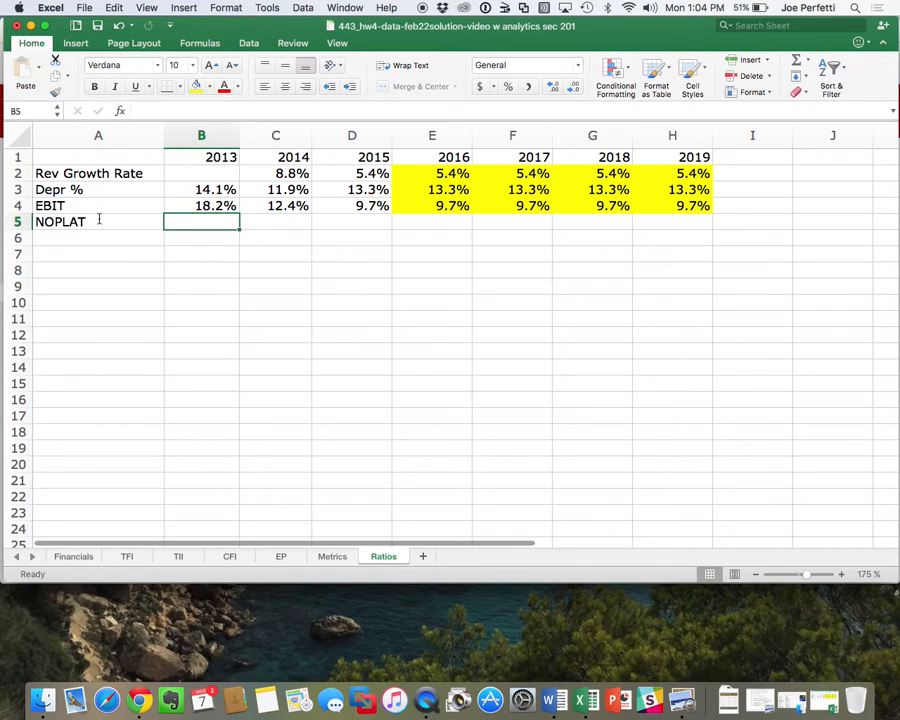
type("=")
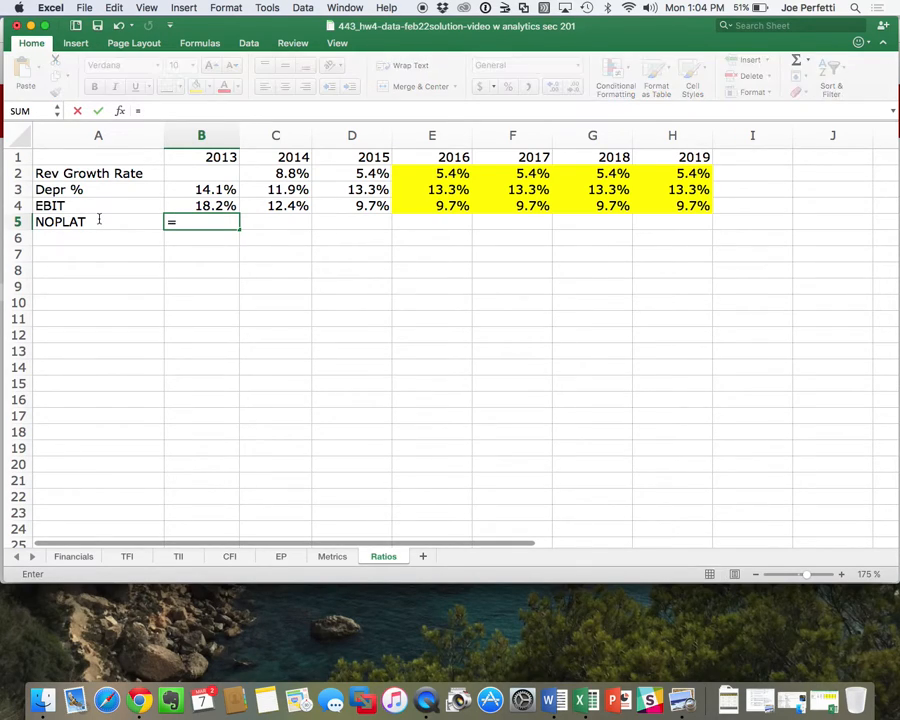
key("Up")
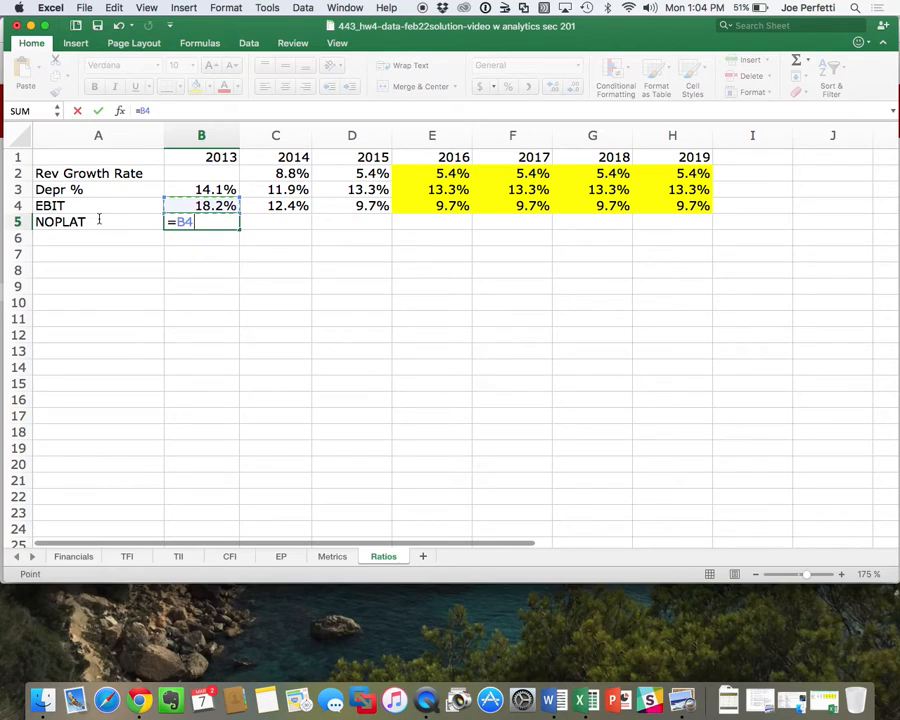
type("*")
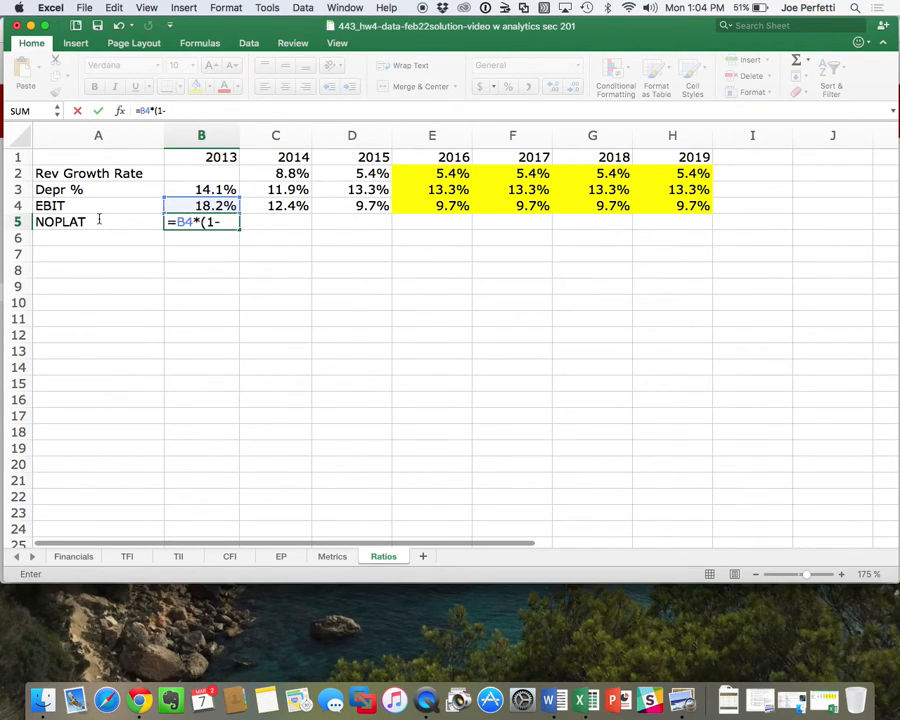
key("Escape")
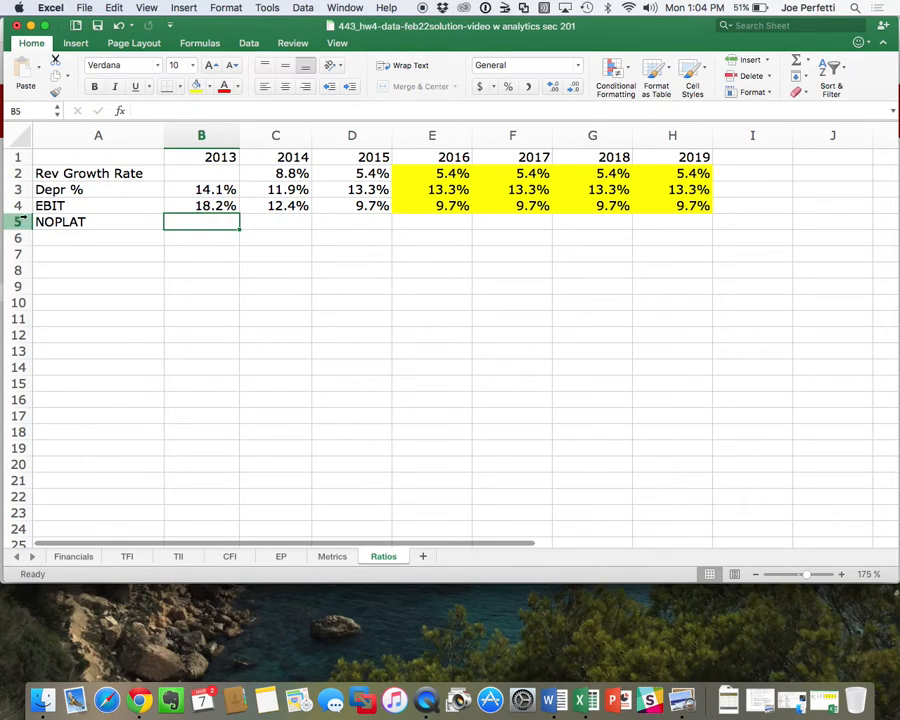
Insert a row above NOPLAT and label it Tax Rate in A5
left_click(18, 221)
right_click(20, 221)
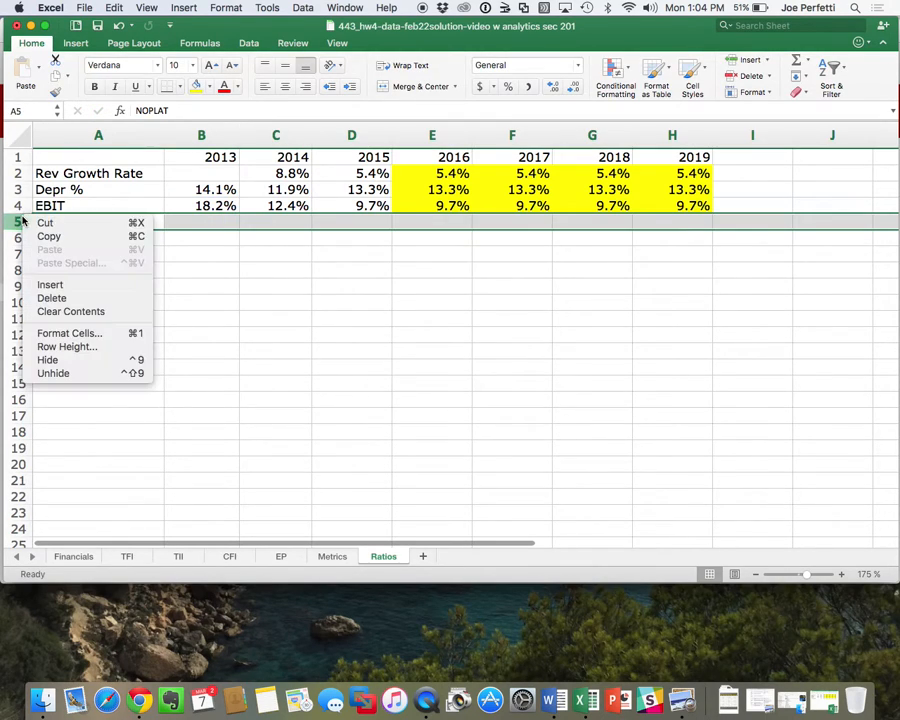
left_click(68, 284)
type("Tax Rate")
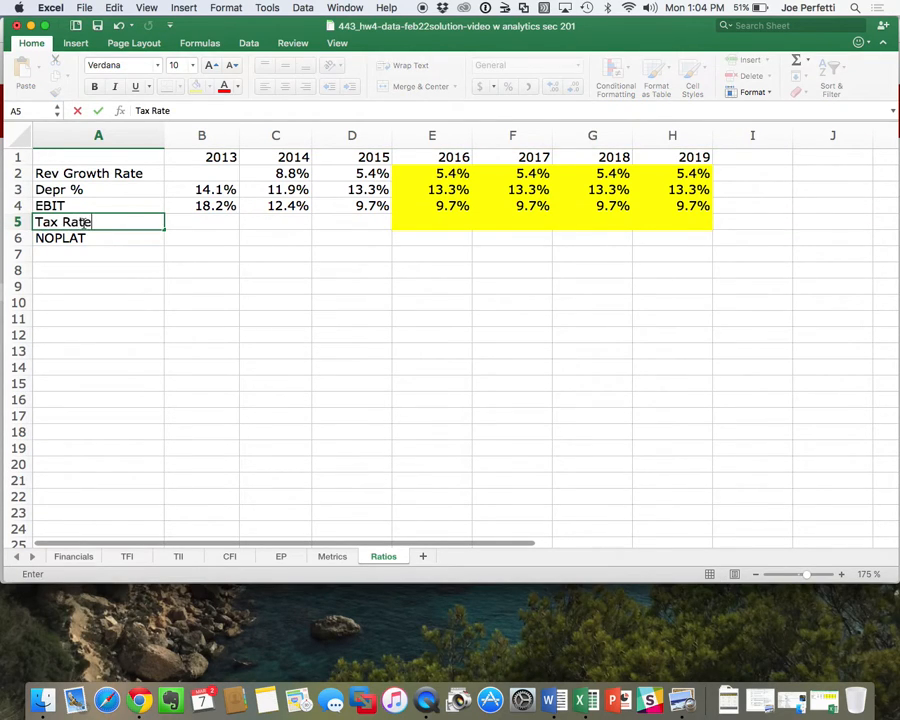
key("Return")
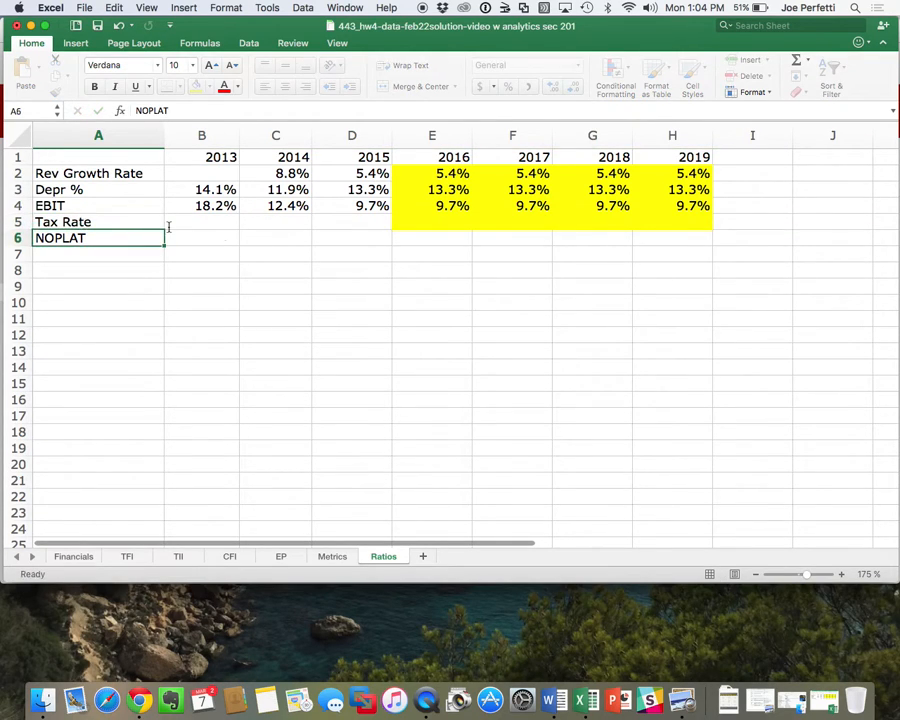
Look up the assumed tax rate on the Financials sheet and enter 30% as the 2013 tax rate in B5
left_click(222, 222)
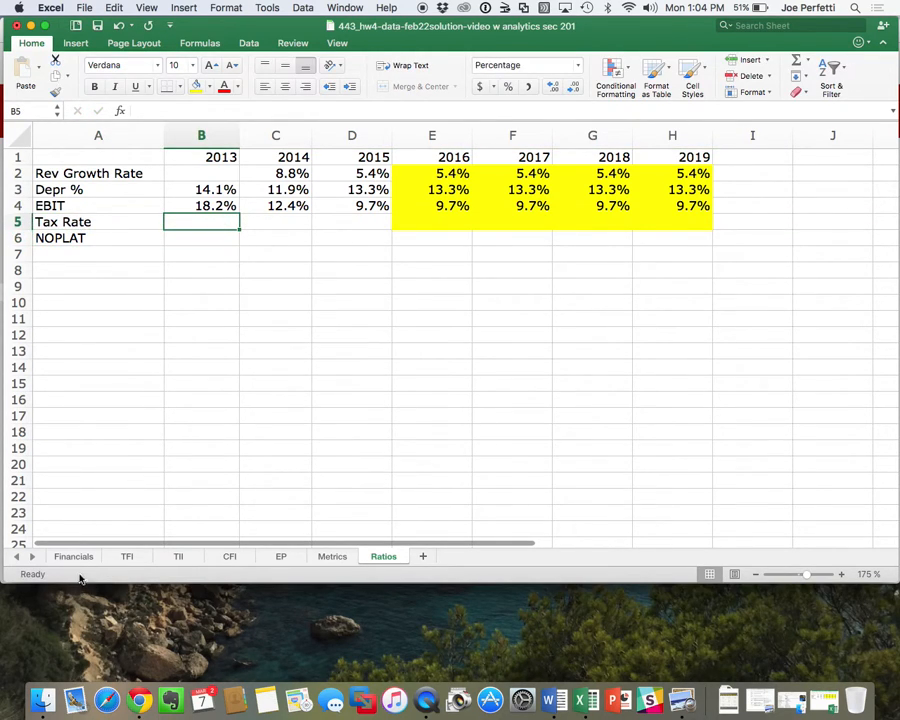
left_click(76, 556)
scroll(184, 476, "down", 5)
scroll(184, 481, "down", 5)
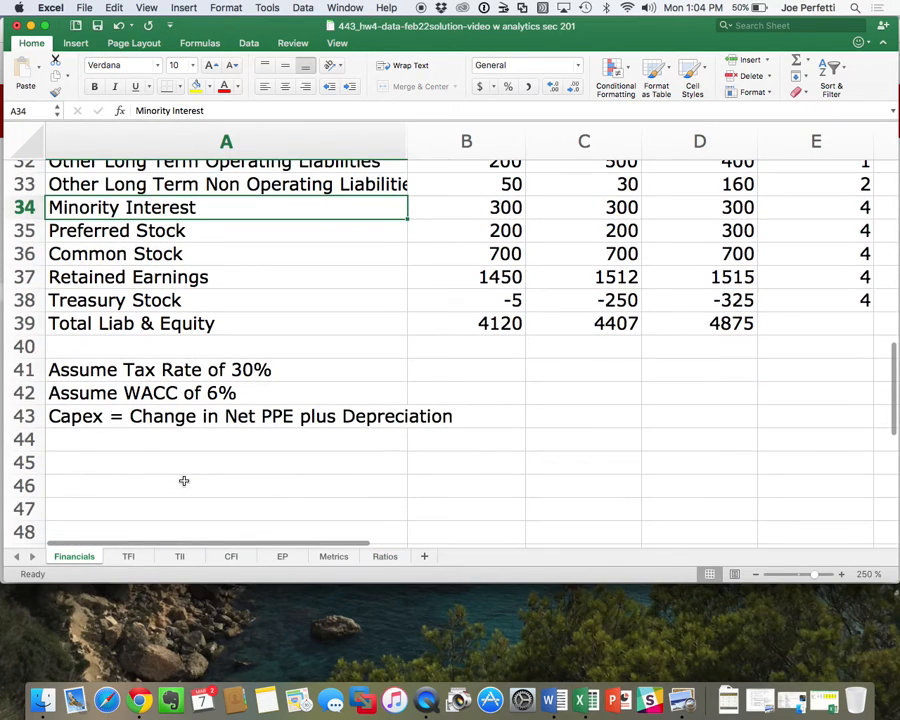
left_click(387, 555)
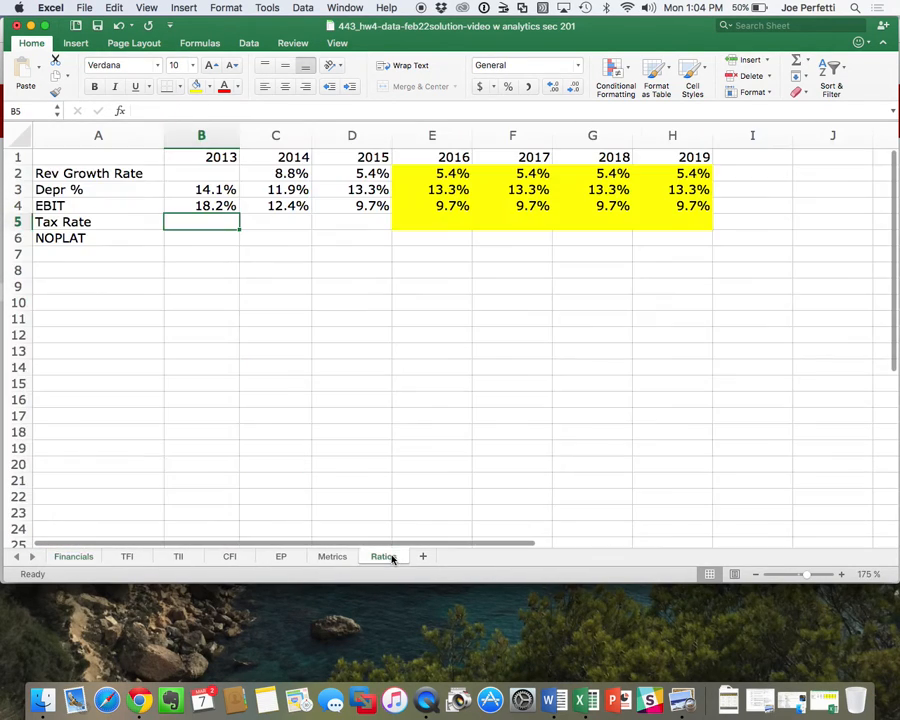
type("30%")
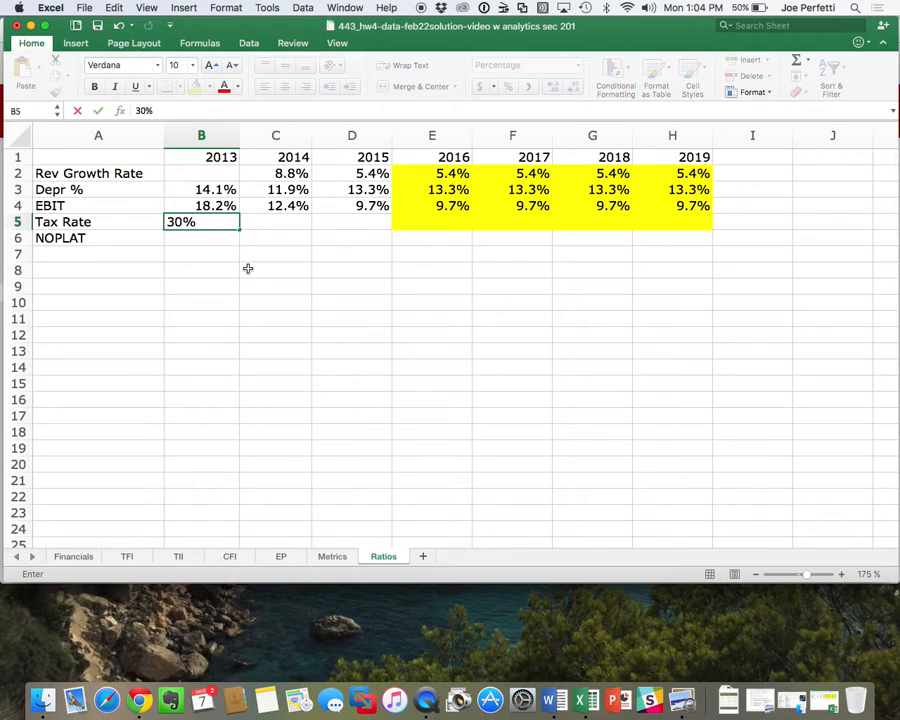
key("Return")
double_click(218, 222)
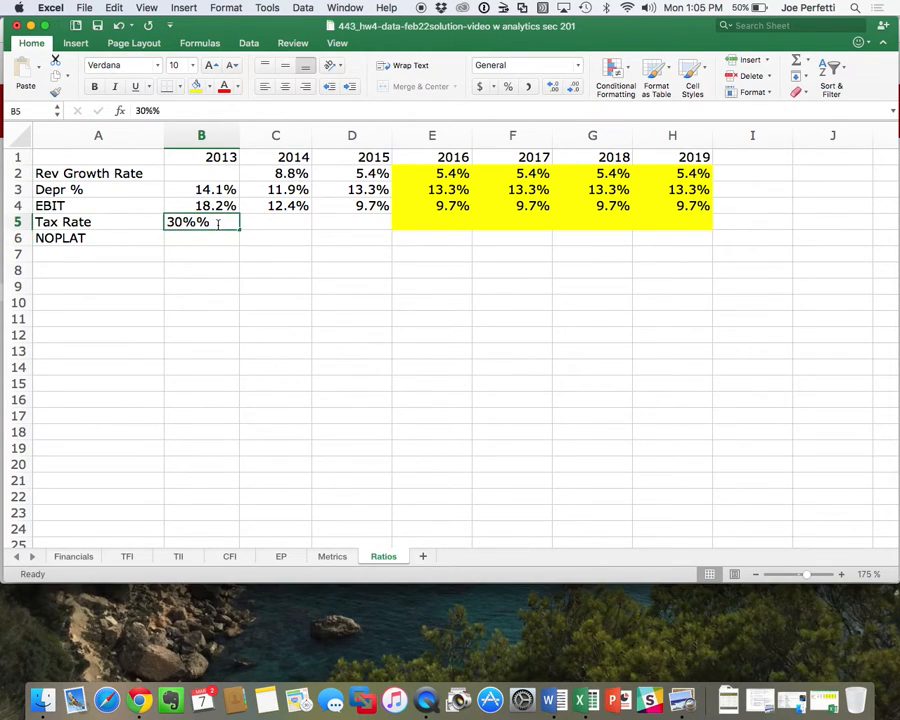
key("Return")
Copy the 30% tax rate from B5 to the 2014 and 2015 columns
left_click(218, 222)
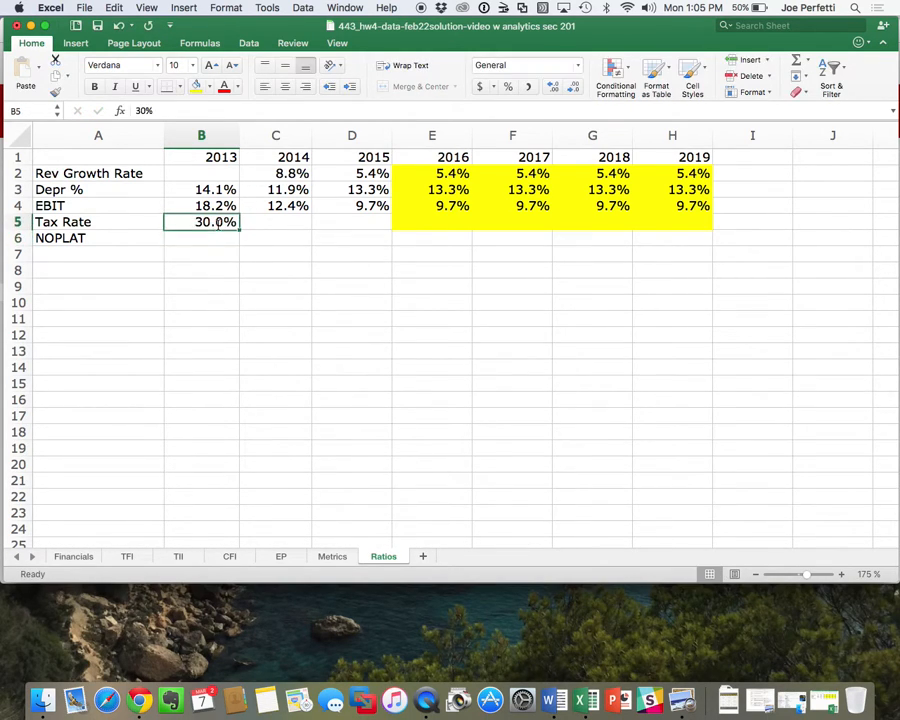
key("super+c")
left_click_drag(264, 225, 675, 221)
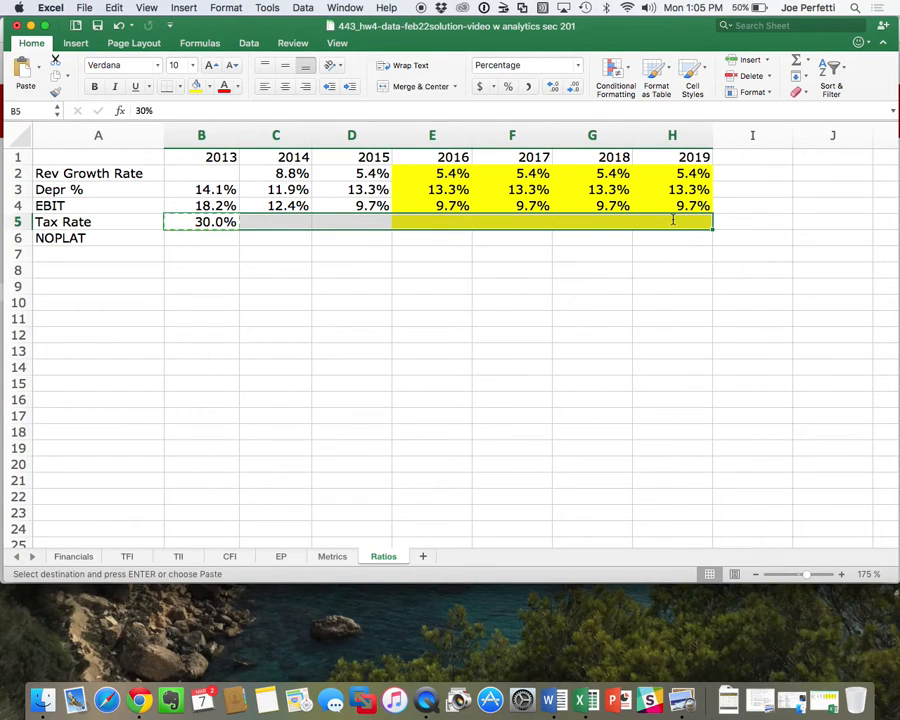
left_click(219, 225)
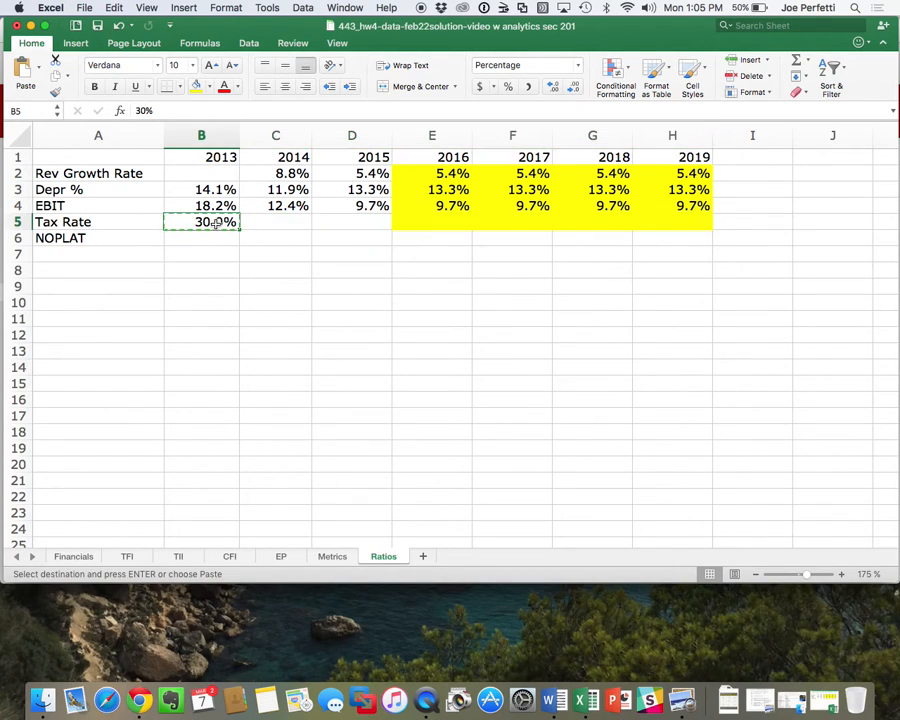
left_click_drag(218, 222, 368, 221)
key("super+v")
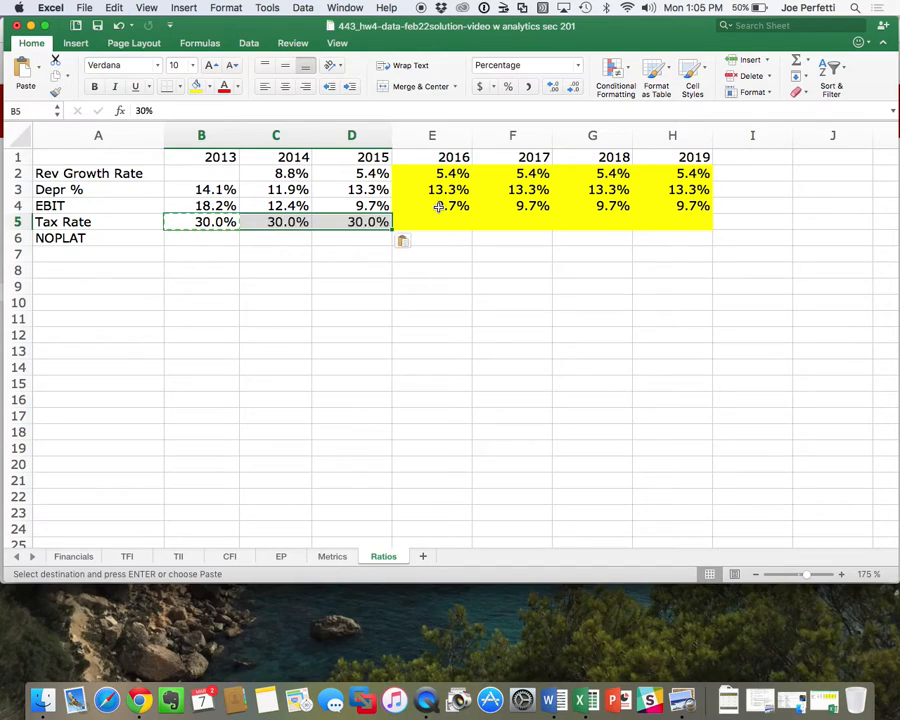
Link the 2016 tax rate in E5 to the 2015 rate with the formula =D5
left_click(431, 222)
type("=")
left_click(432, 222)
key("super+c")
left_click_drag(432, 222, 682, 222)
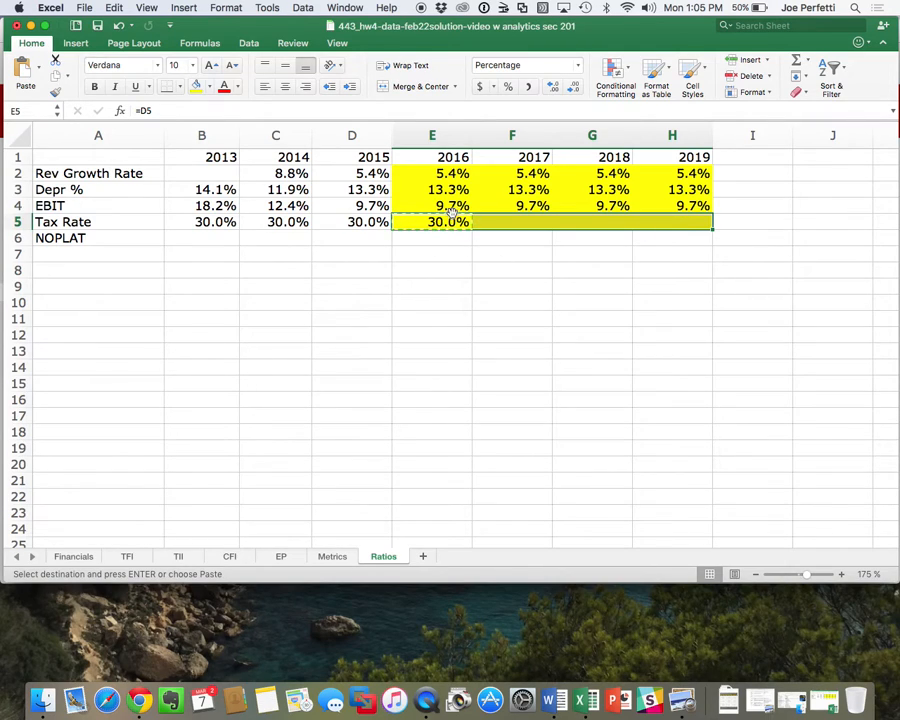
left_click_drag(516, 222, 755, 222)
key("super+v")
left_click(516, 302)
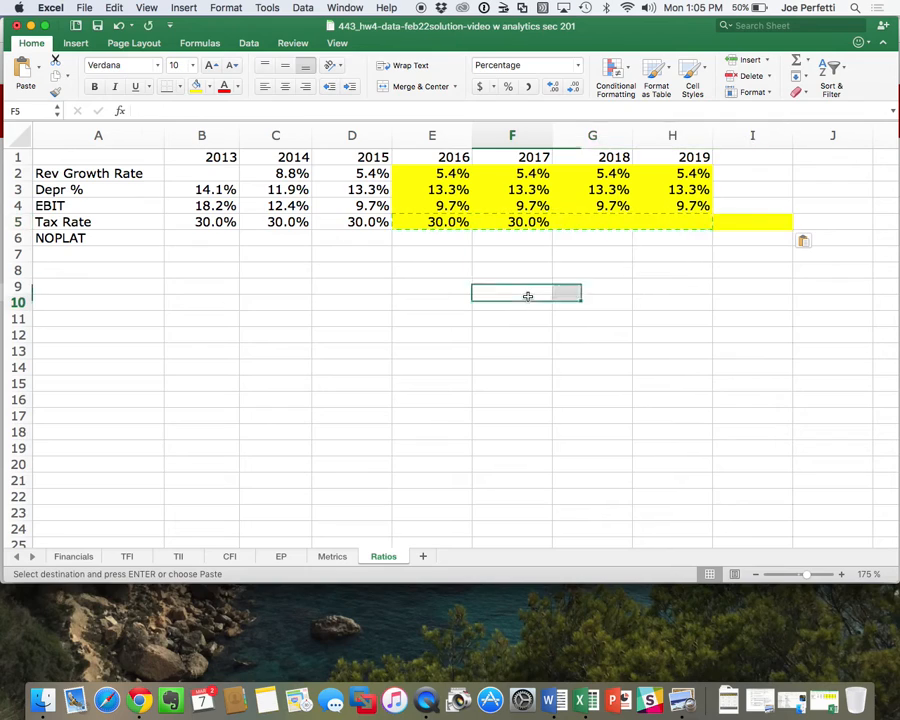
left_click(118, 25)
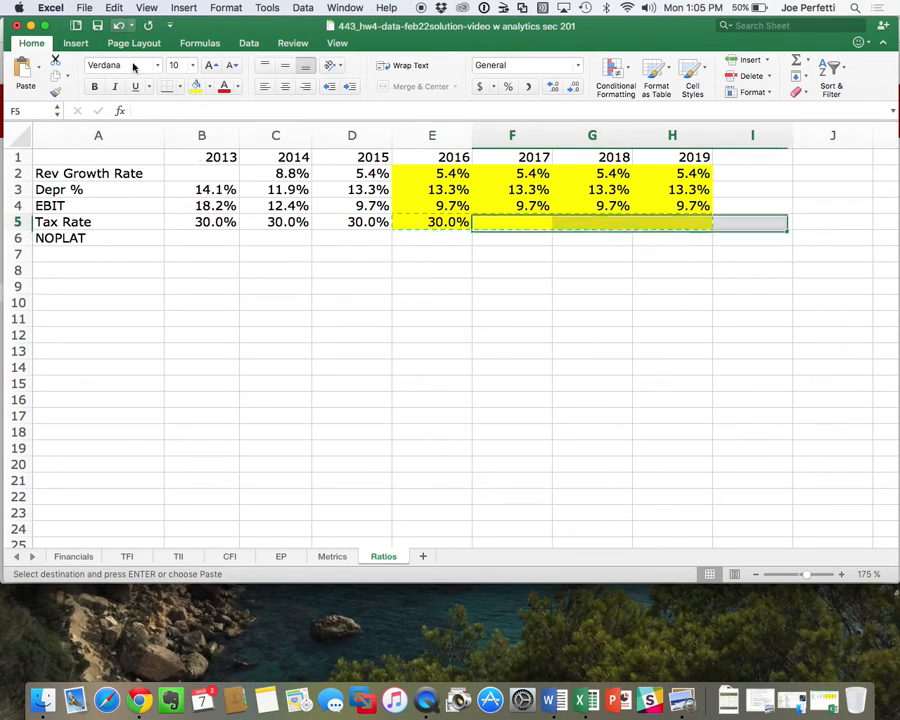
left_click(355, 350)
Copy the 2016 tax rate formula from E5 to the 2017–2019 columns
left_click(445, 223)
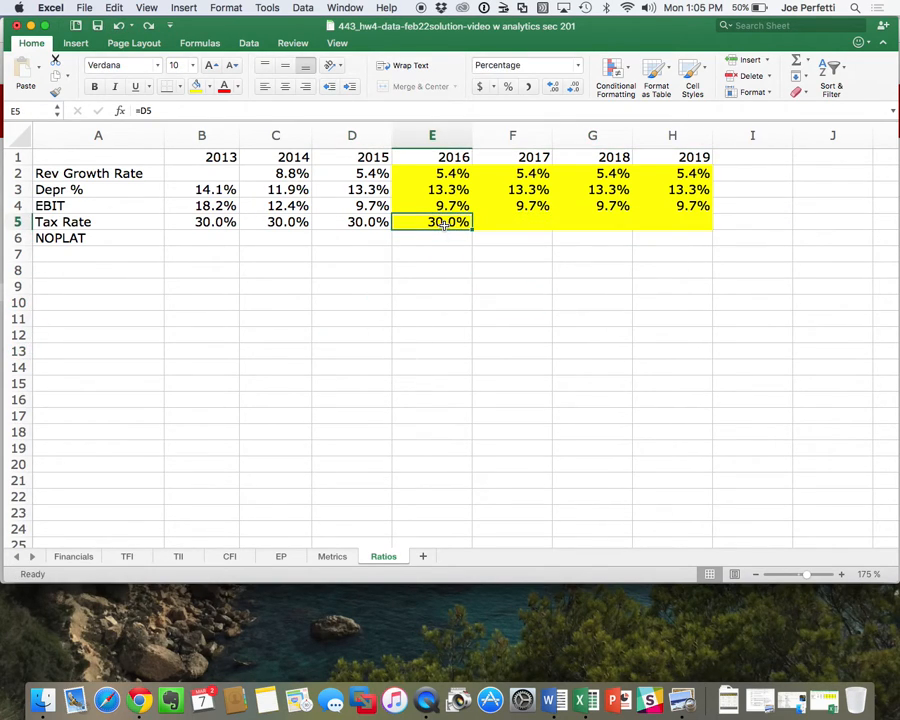
key("super+c")
left_click_drag(500, 219, 641, 213)
key("super+v")
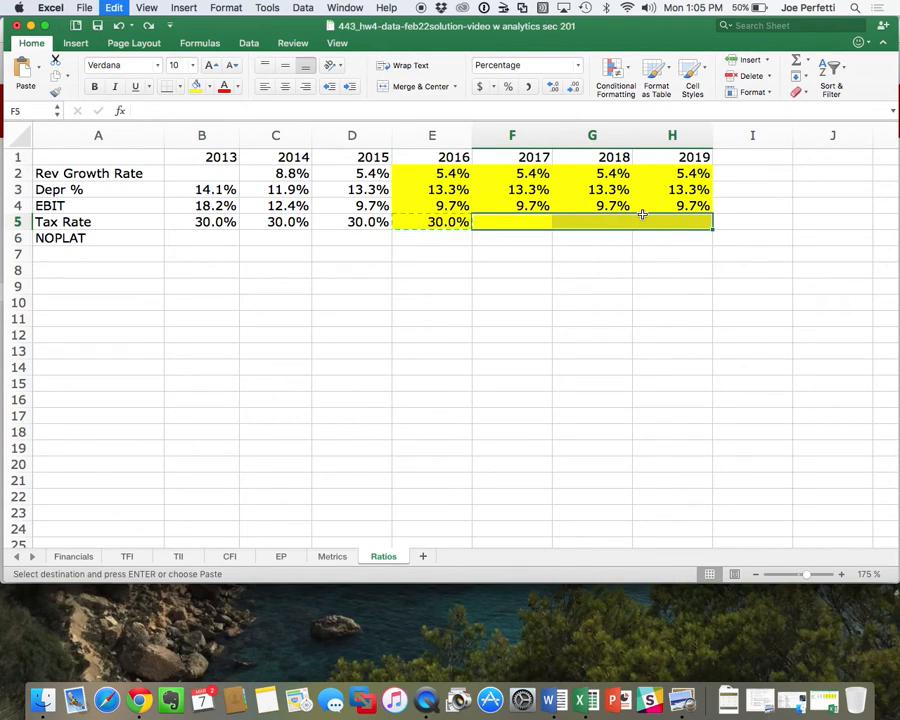
left_click(413, 340)
Calculate the 2013 NOPLAT ratio in B6 with the formula =B4*(1-B5)
left_click(210, 238)
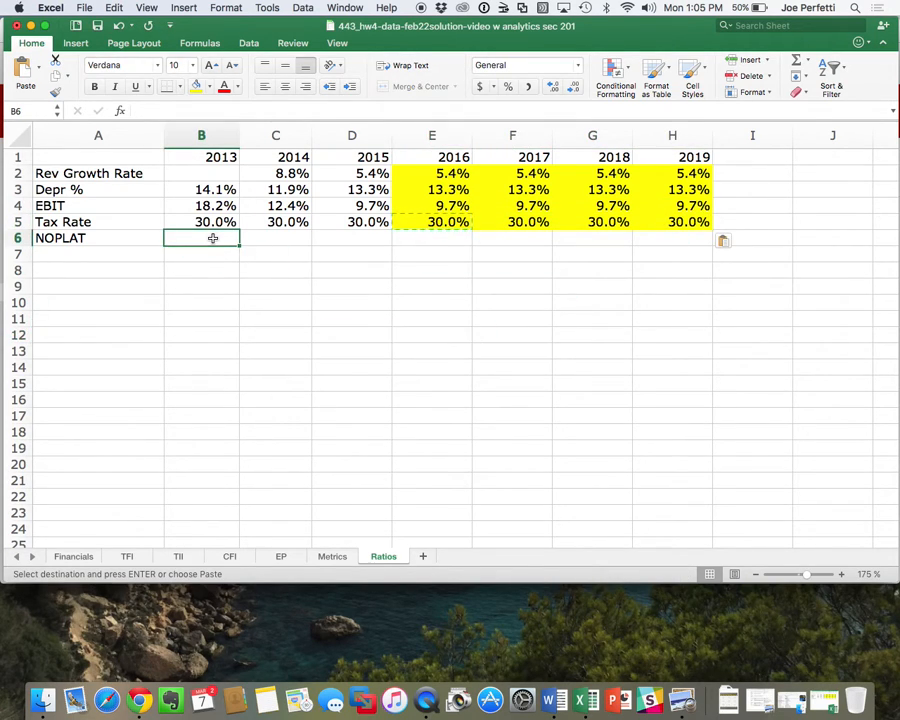
type("=")
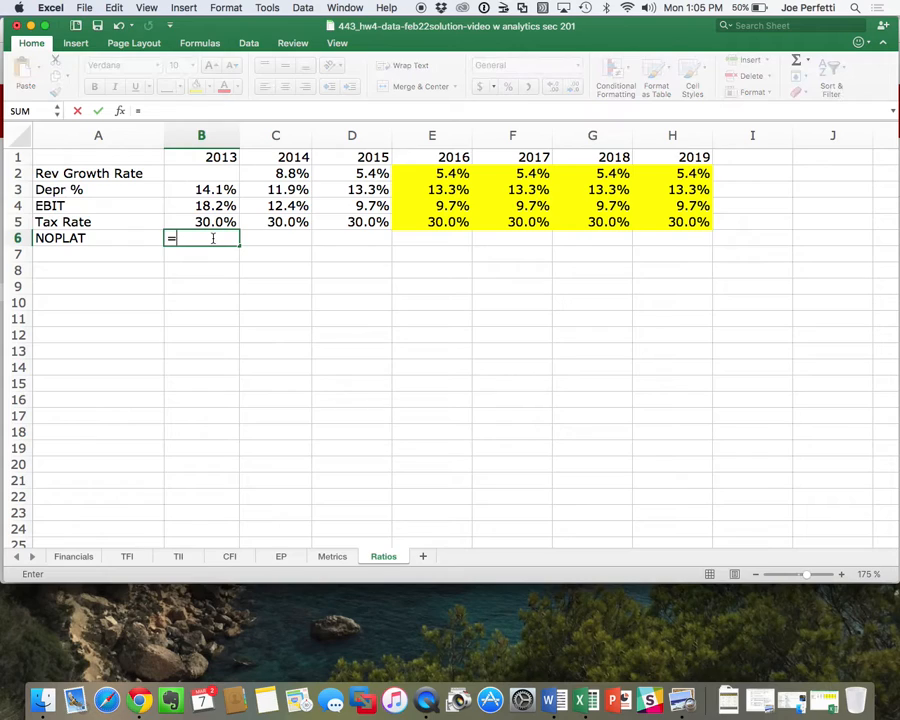
type("B4*(1-")
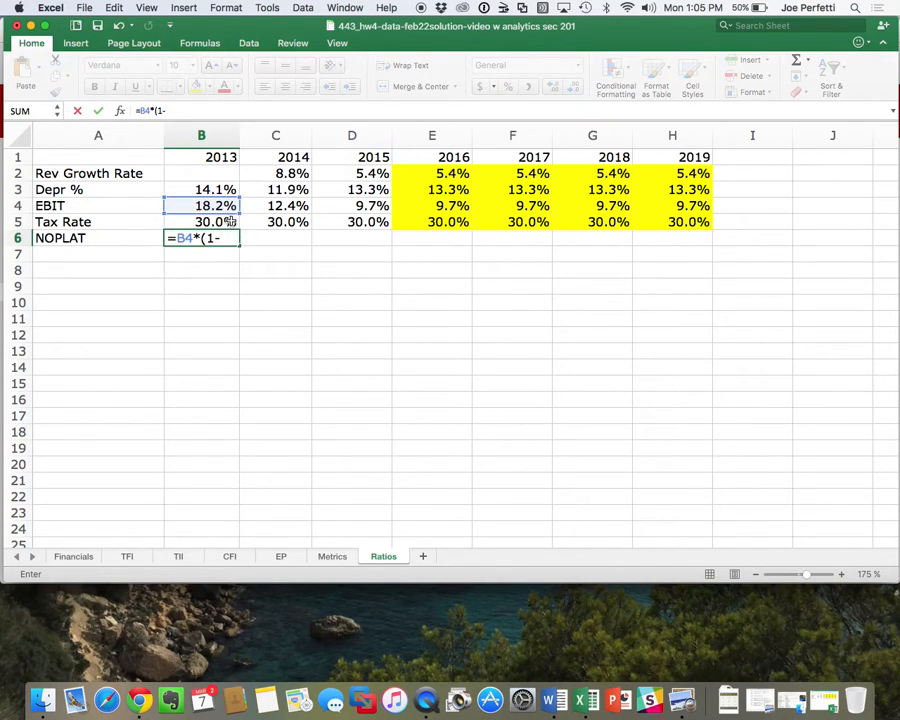
left_click(229, 222)
type(")")
key("Return")
Format the 2013 NOPLAT ratio as a percentage with one decimal and copy it to the 2014 and 2015 columns
left_click(212, 238)
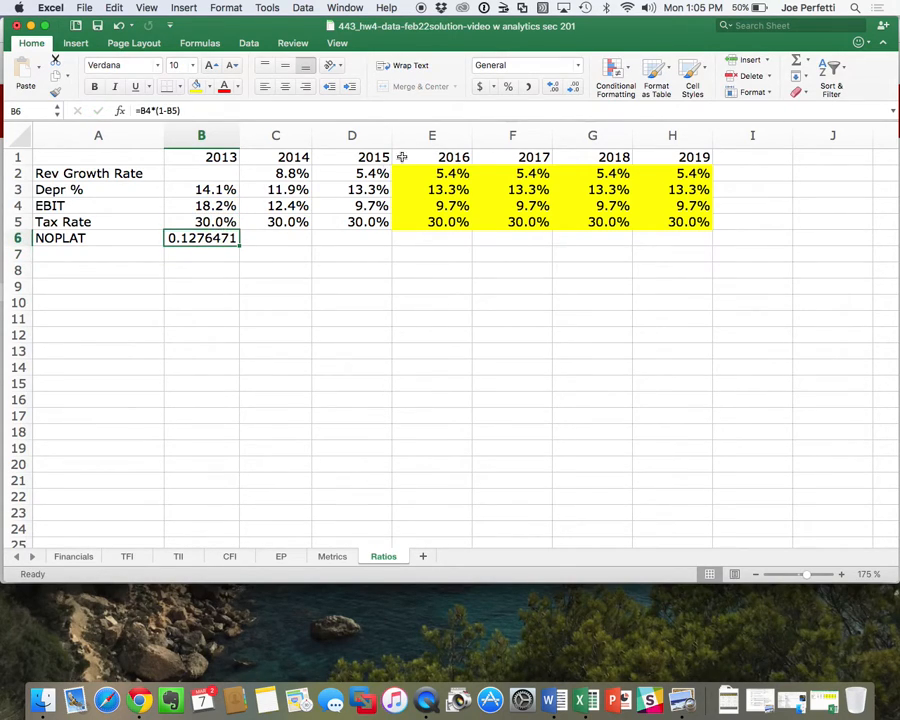
left_click(515, 91)
left_click(552, 87)
key("super+c")
left_click_drag(265, 238, 336, 241)
key("super+v")
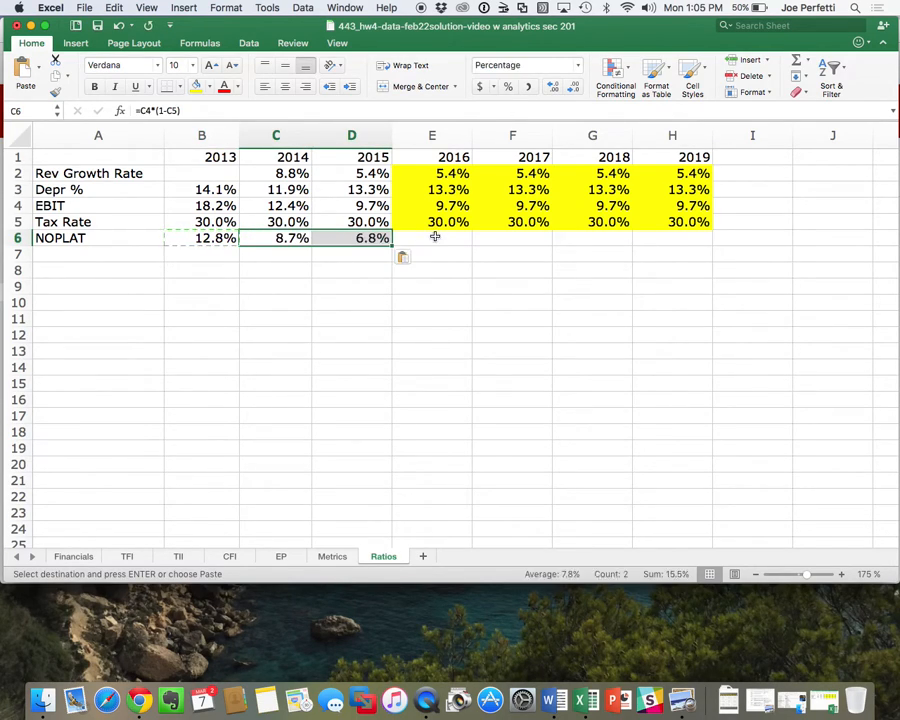
Link the 2016 NOPLAT forecast in E6 to =D6, carry it through 2019 and fill the forecast cells yellow
left_click(432, 237)
type("=")
key("Left")
key("Return")
left_click(434, 237)
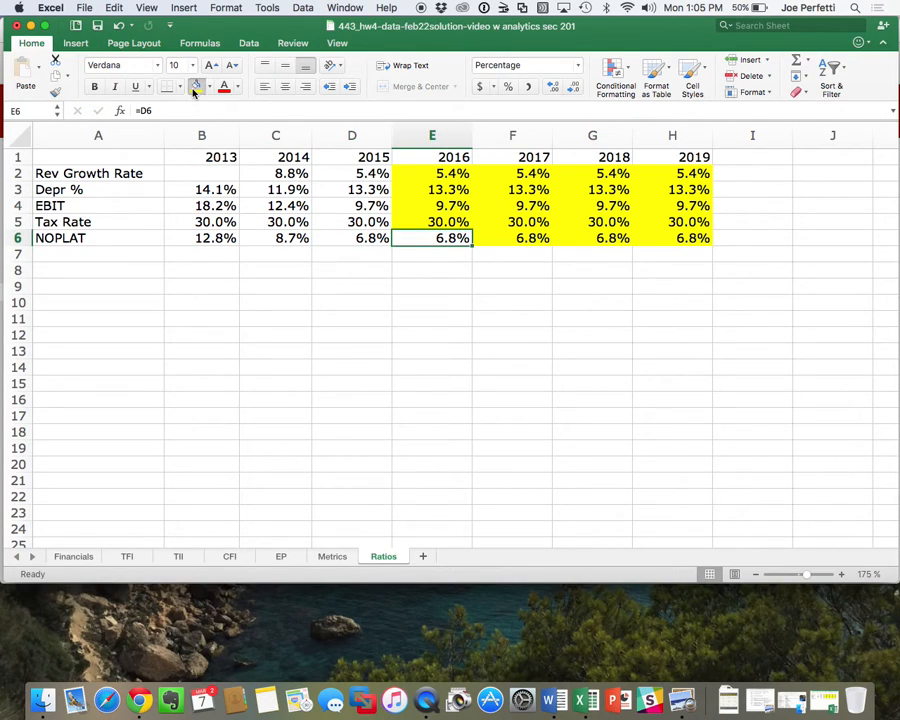
key("Right")
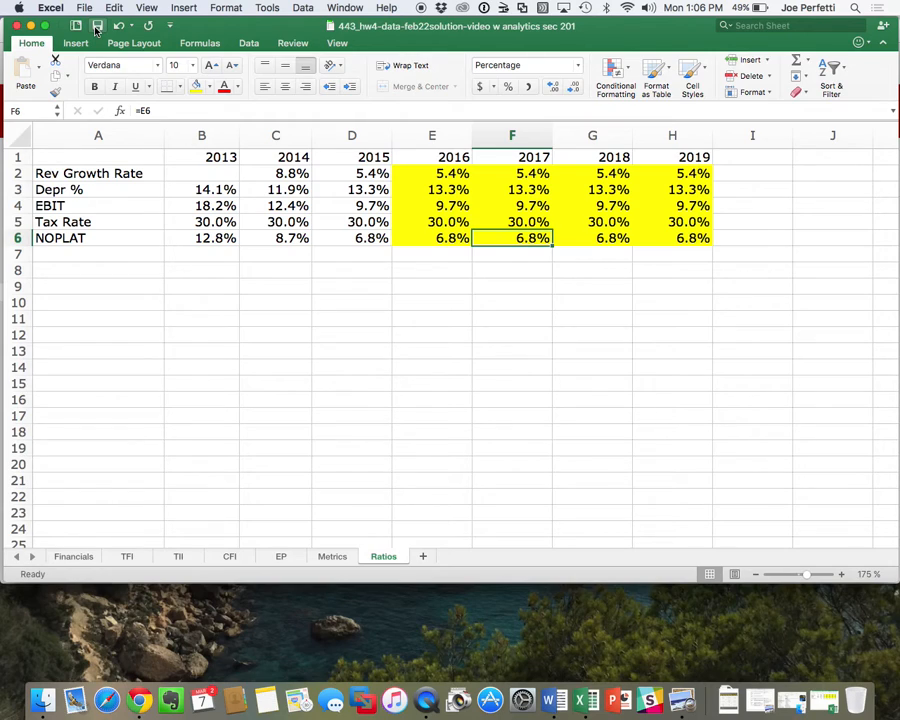
Check the Metrics sheet and enter the row label Reinvestment Rate in A8 of the Ratios sheet
left_click(345, 556)
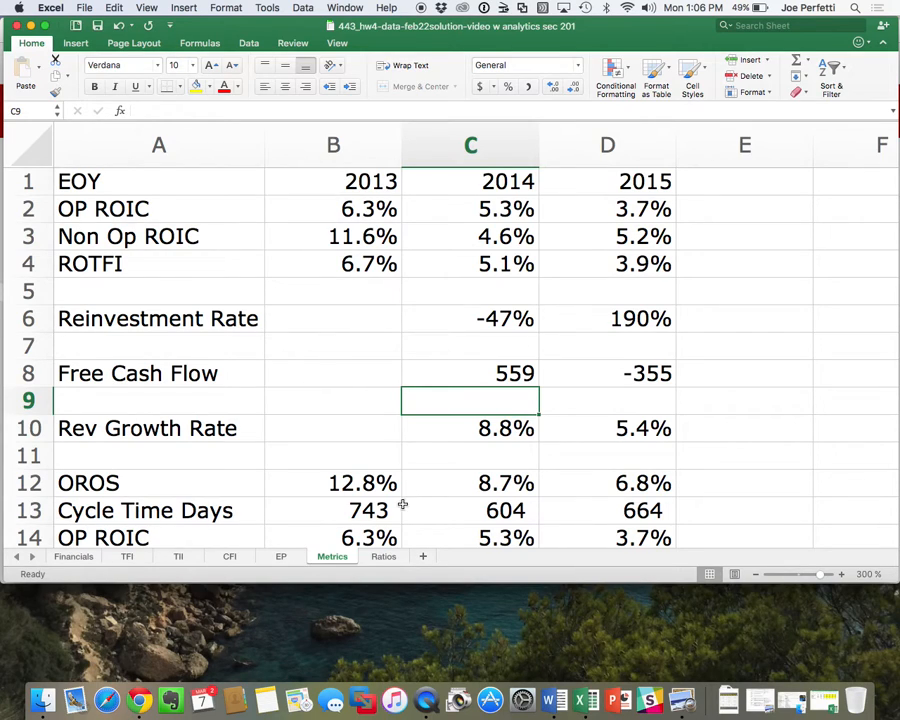
left_click(388, 556)
left_click(96, 269)
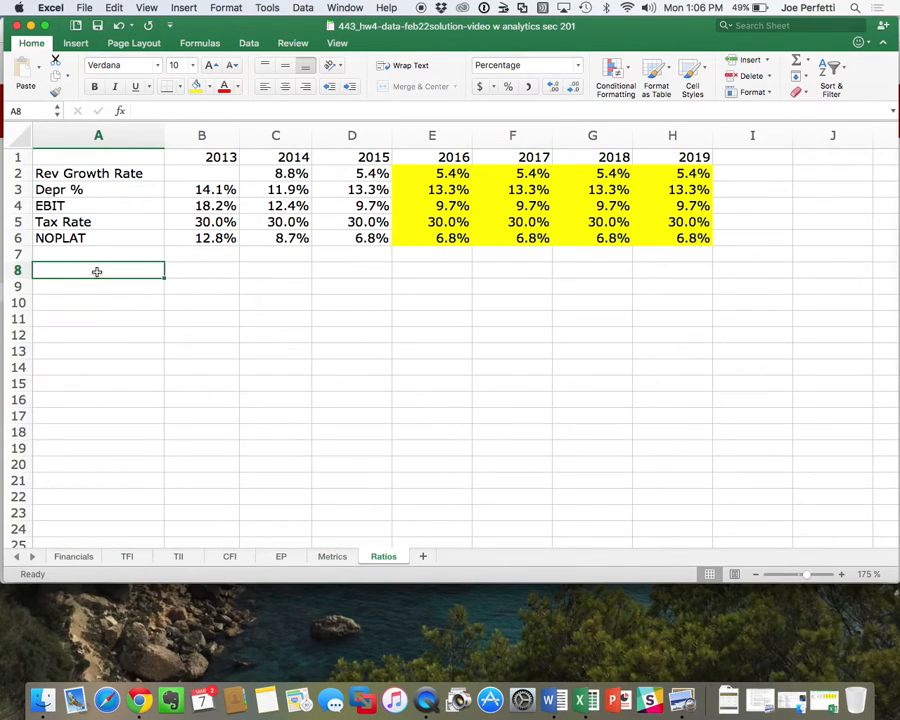
type("Reinve")
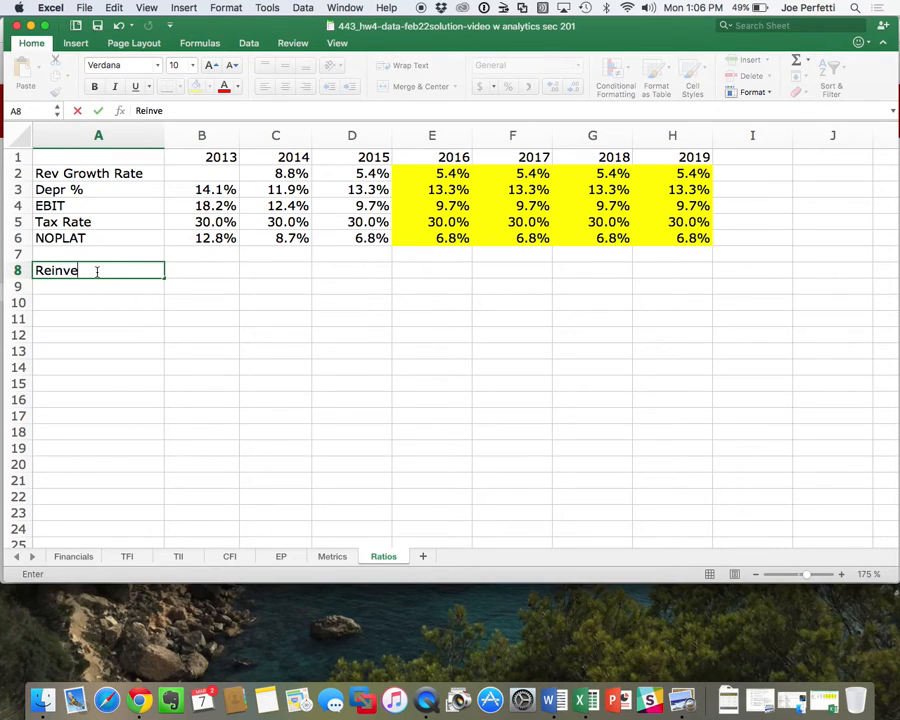
type("stment Rate")
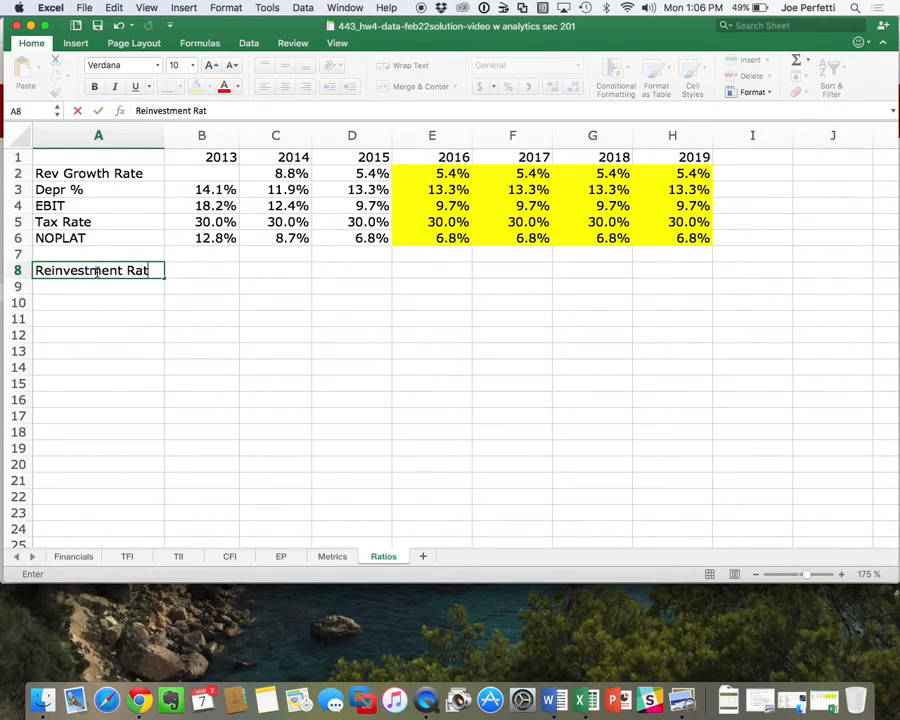
key("Return")
Link the 2014 reinvestment rate in C8 to the Metrics sheet with =Metrics!C6
left_click(307, 269)
type("=")
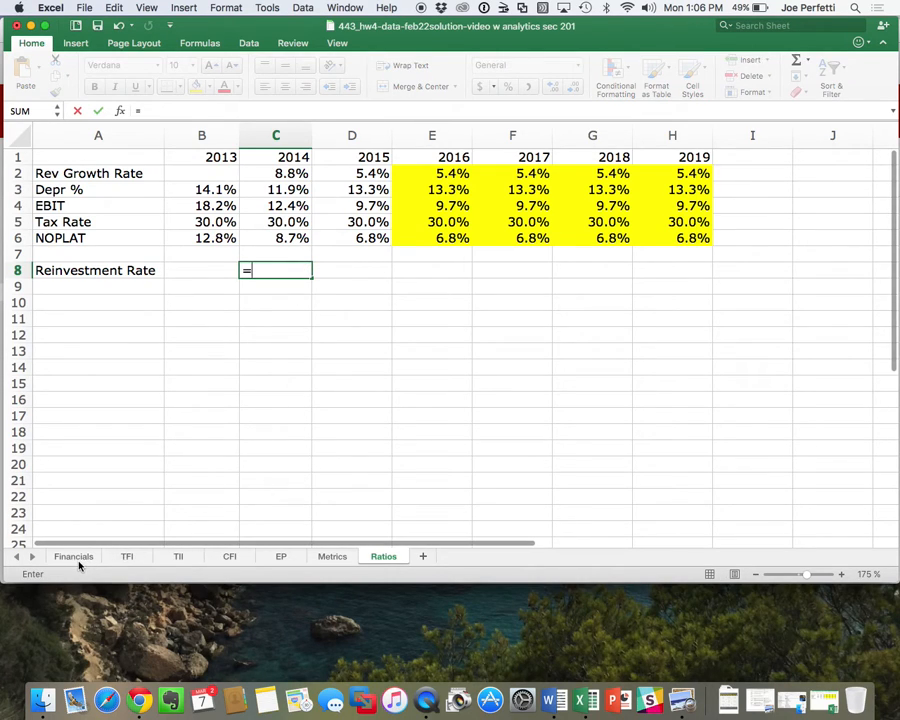
left_click(76, 558)
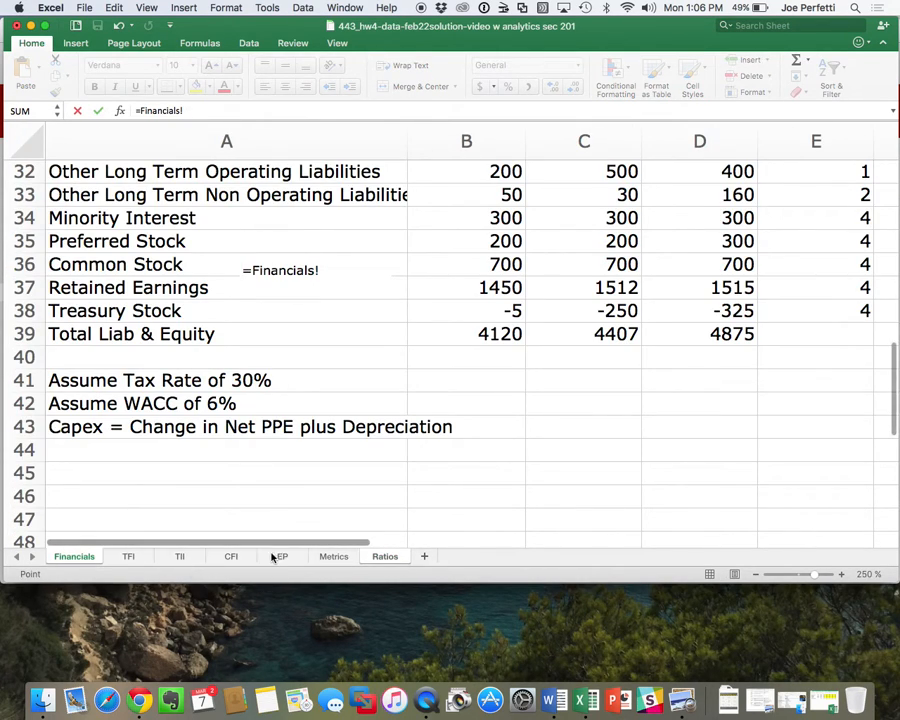
left_click(239, 566)
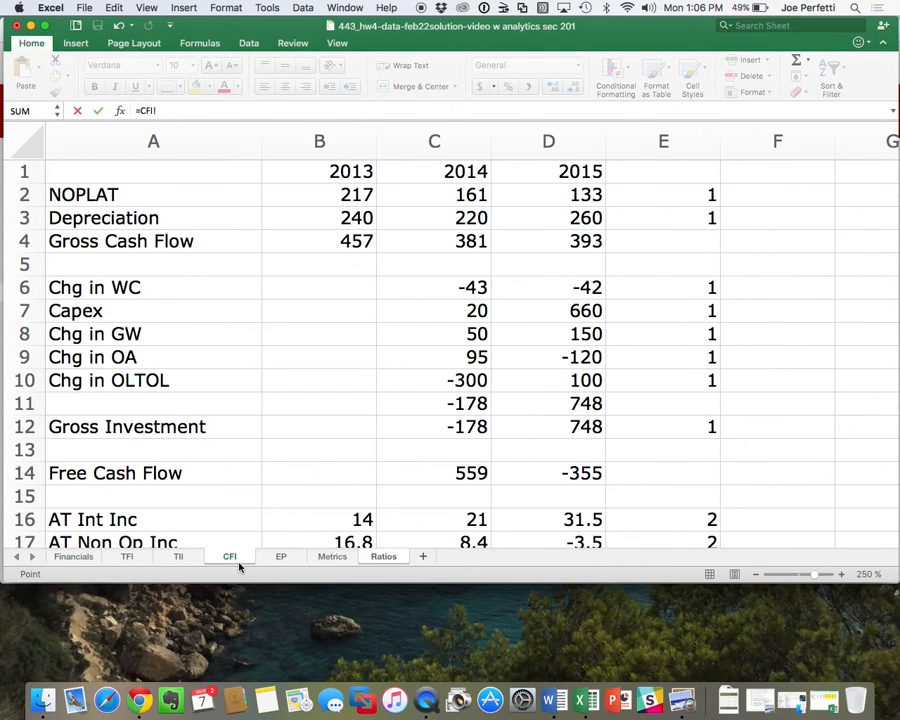
left_click(336, 557)
left_click(520, 318)
key("Return")
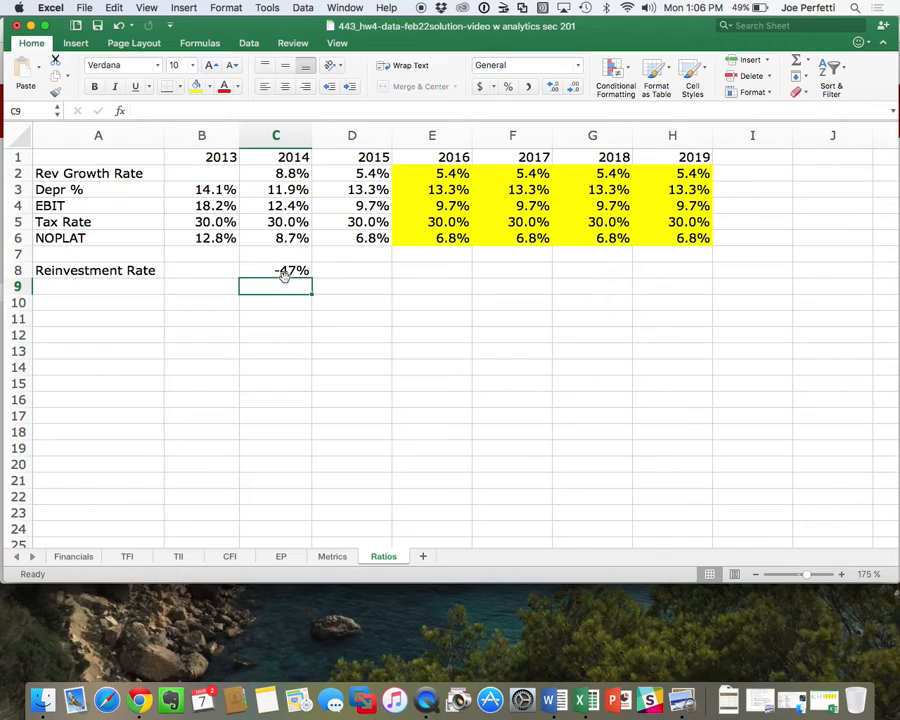
Copy the linked 2014 reinvestment rate from C8 to the 2015 column
left_click(290, 270)
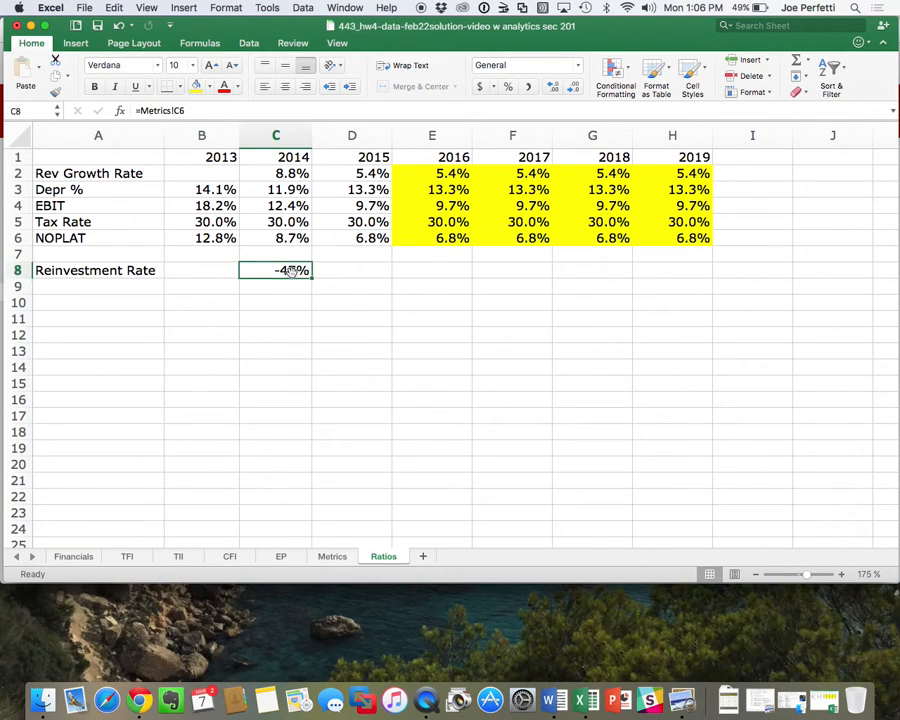
key("super+c")
left_click(355, 270)
key("super+v")
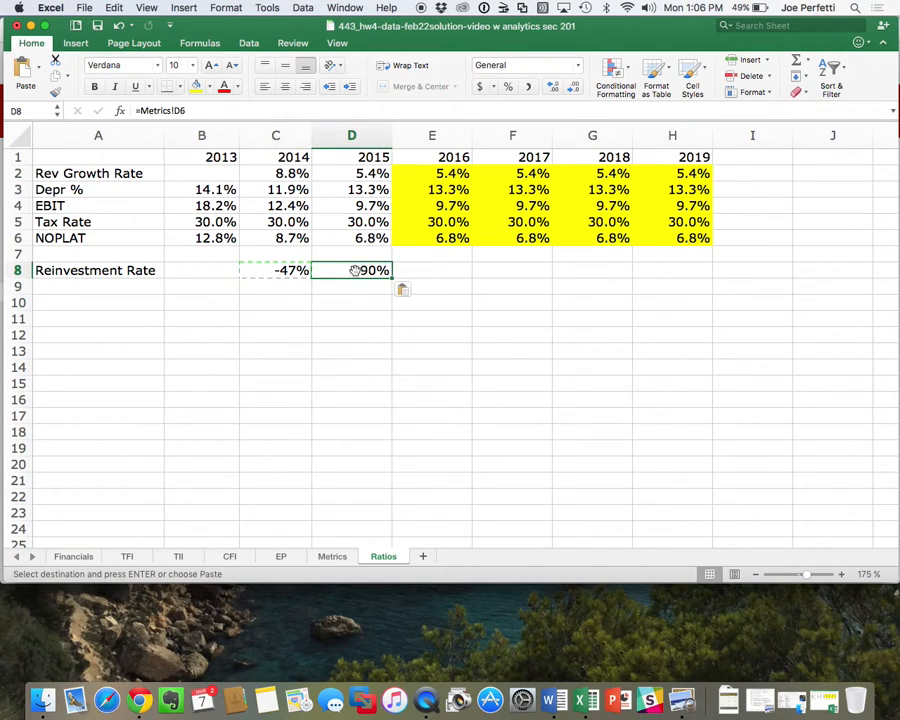
Forecast the 2016 reinvestment rate in E8 as the average of 2014 and 2015 with =(C8+D8)/2
left_click(458, 270)
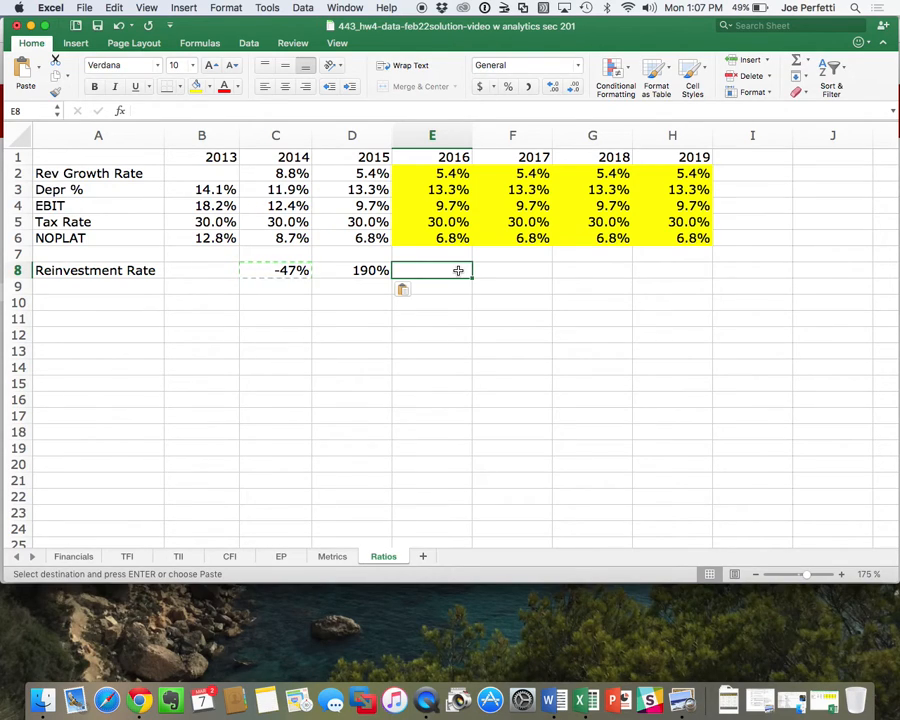
type("=(")
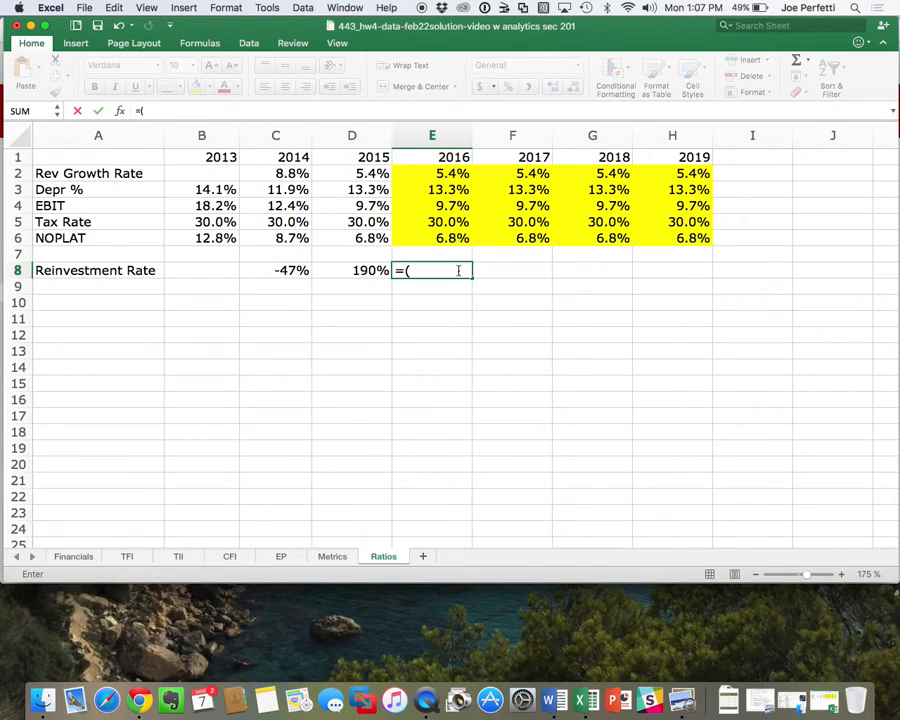
key("Left")
key("Left")
type("+")
key("Left")
type(")/2")
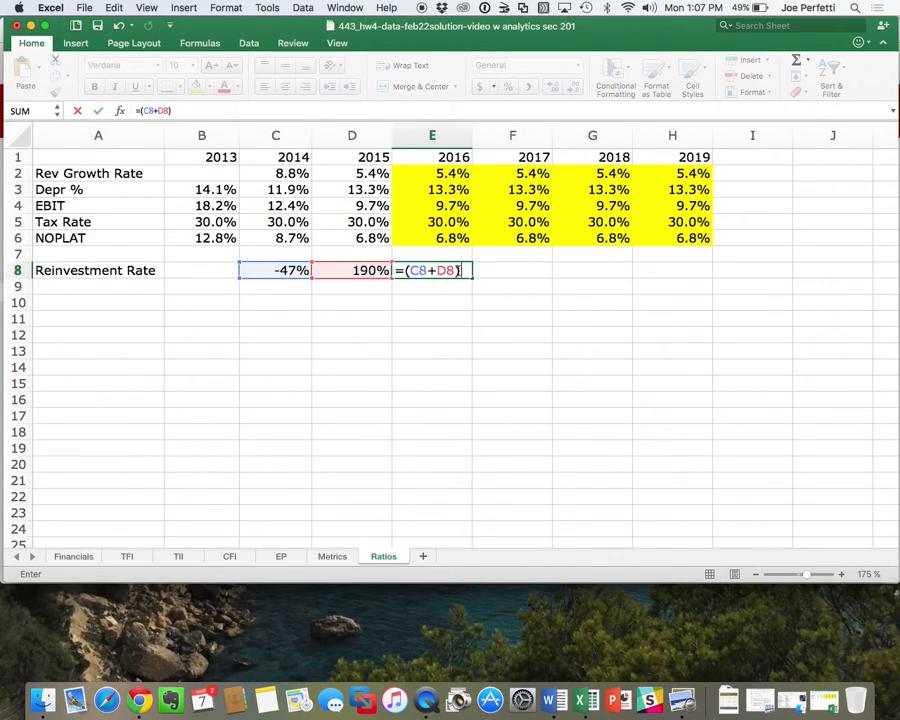
key("Return")
left_click(461, 270)
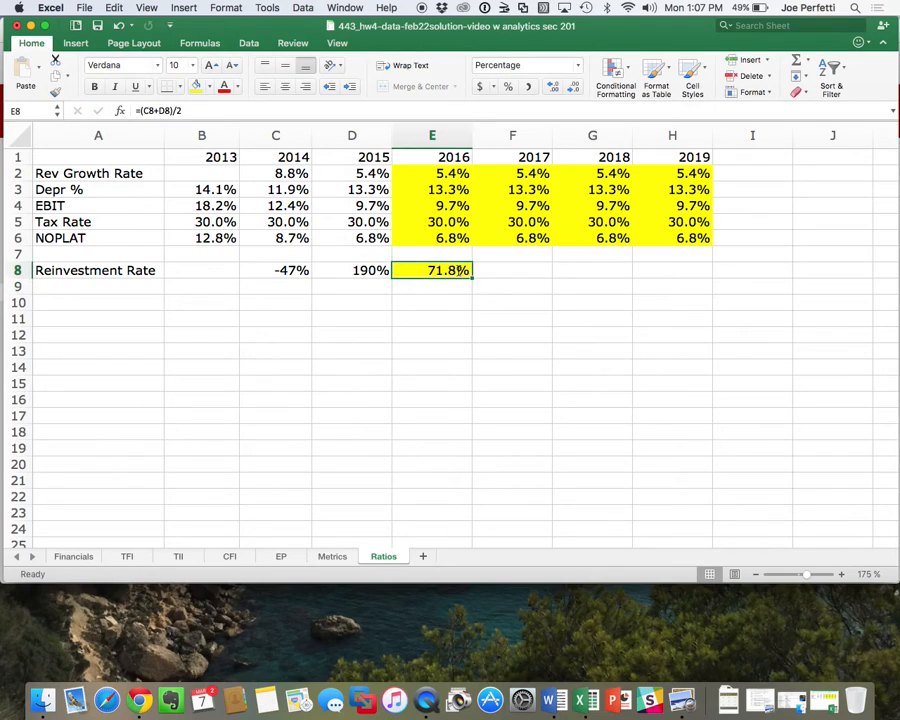
Link the 2017 reinvestment rate in F8 to the 2016 forecast with =E8
left_click(528, 267)
type("=")
key("Left")
key("Return")
Copy the 2017 reinvestment rate to 2018 and 2019 and fill the cells F8:H8 yellow
left_click(528, 267)
key("ctrl+c")
left_click_drag(528, 267, 655, 265)
key("cmd+v")
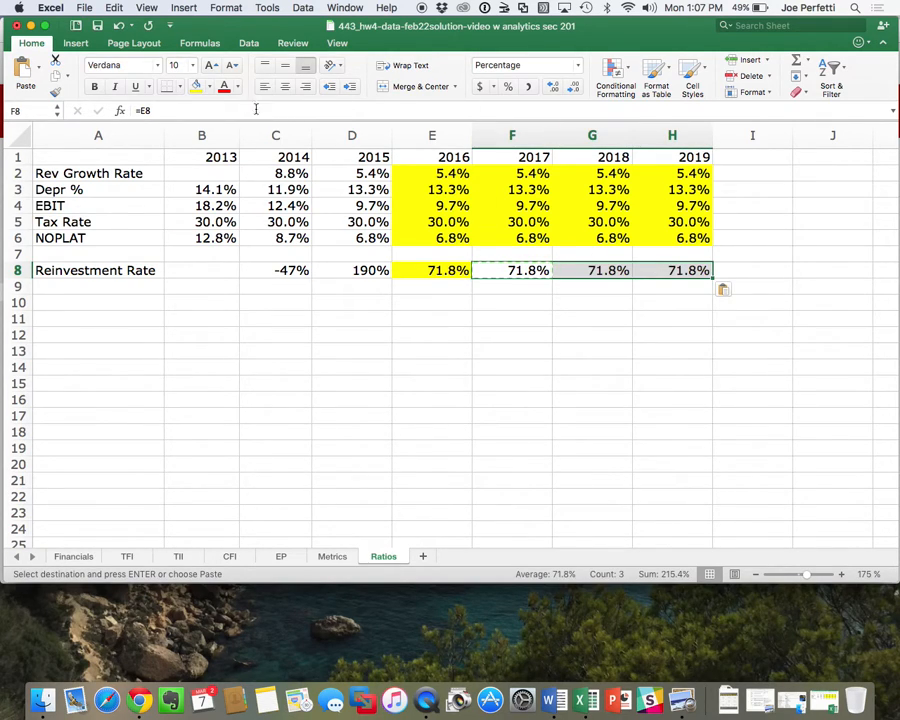
left_click(196, 86)
left_click(340, 430)
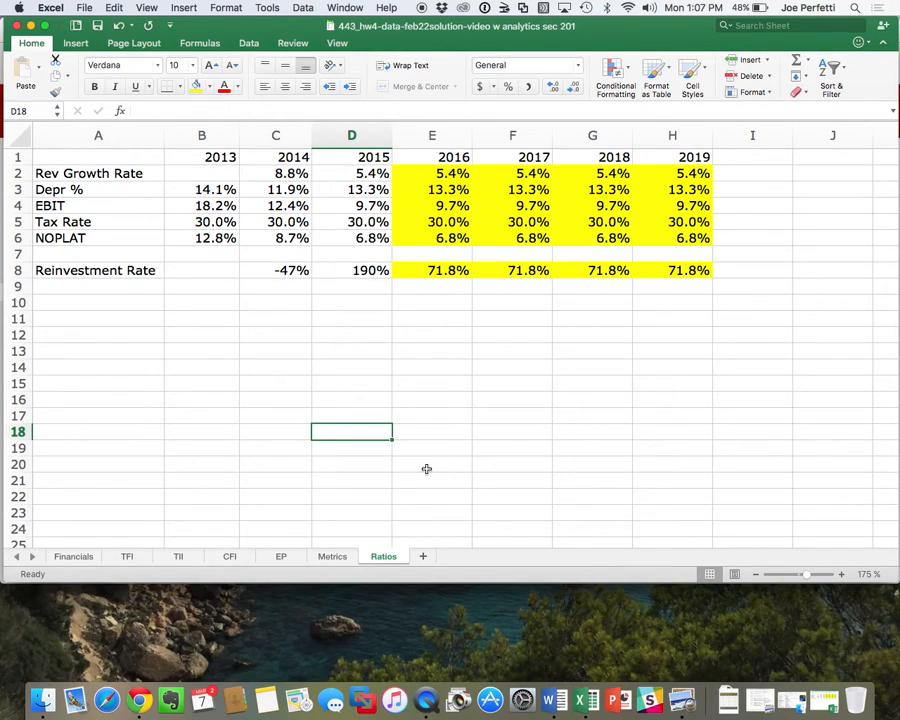
Add a new worksheet after Ratios and name it DCF Valuation
left_click(423, 556)
double_click(424, 558)
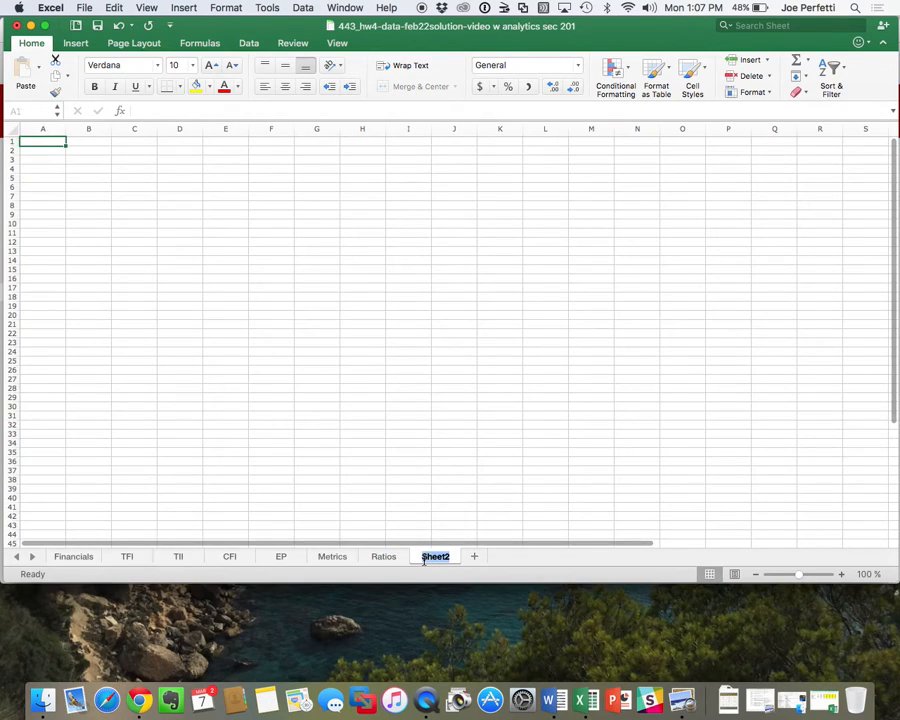
type("DCF")
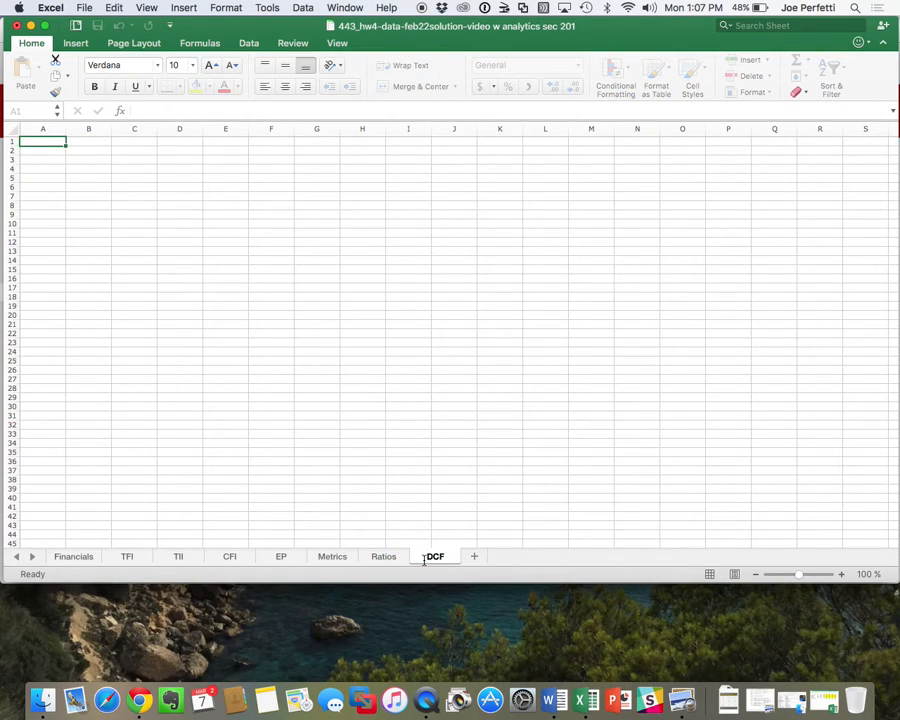
type(" Valuation")
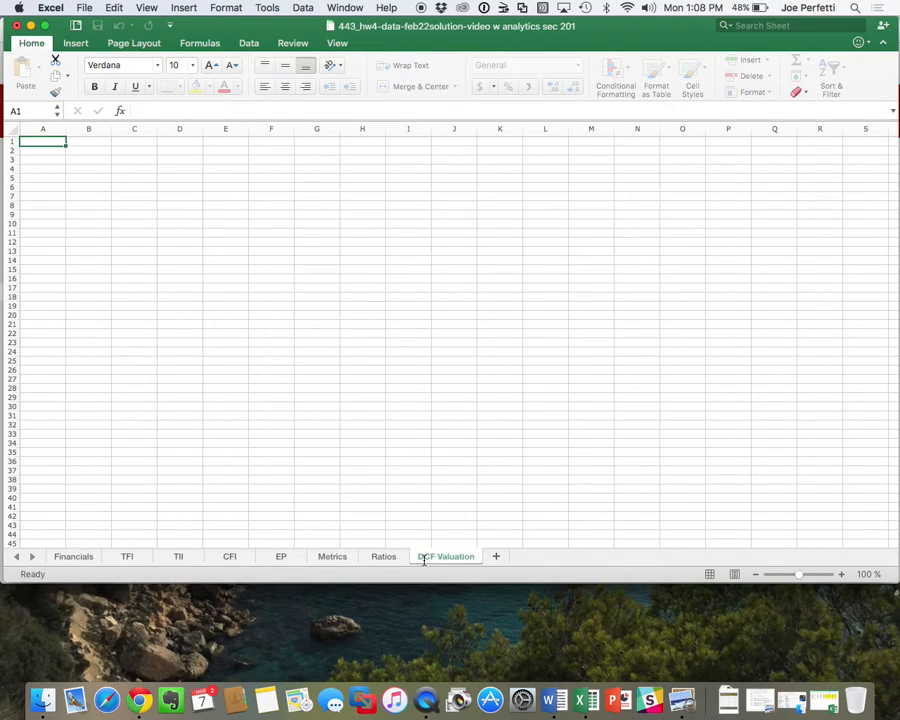
Confirm the DCF Valuation sheet name and set the sheet's zoom to 250%
key("Return")
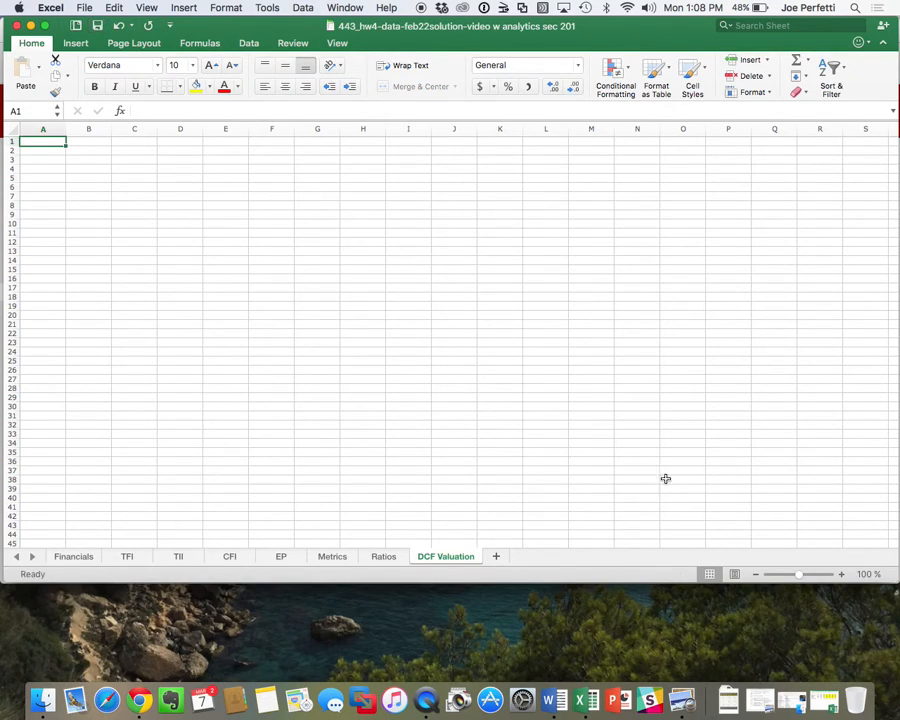
left_click(868, 574)
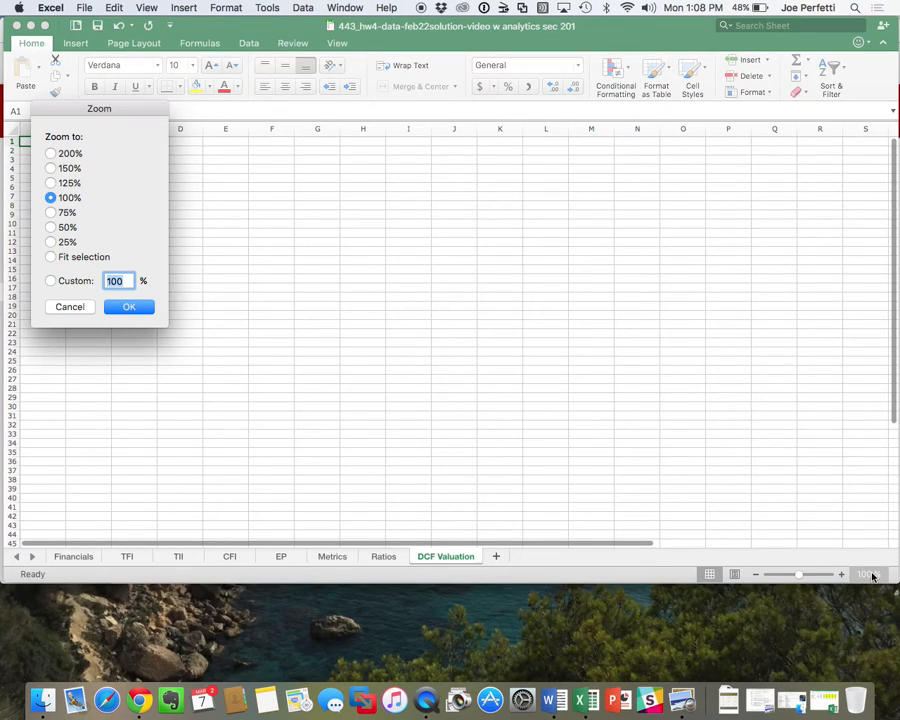
type("250")
key("Return")
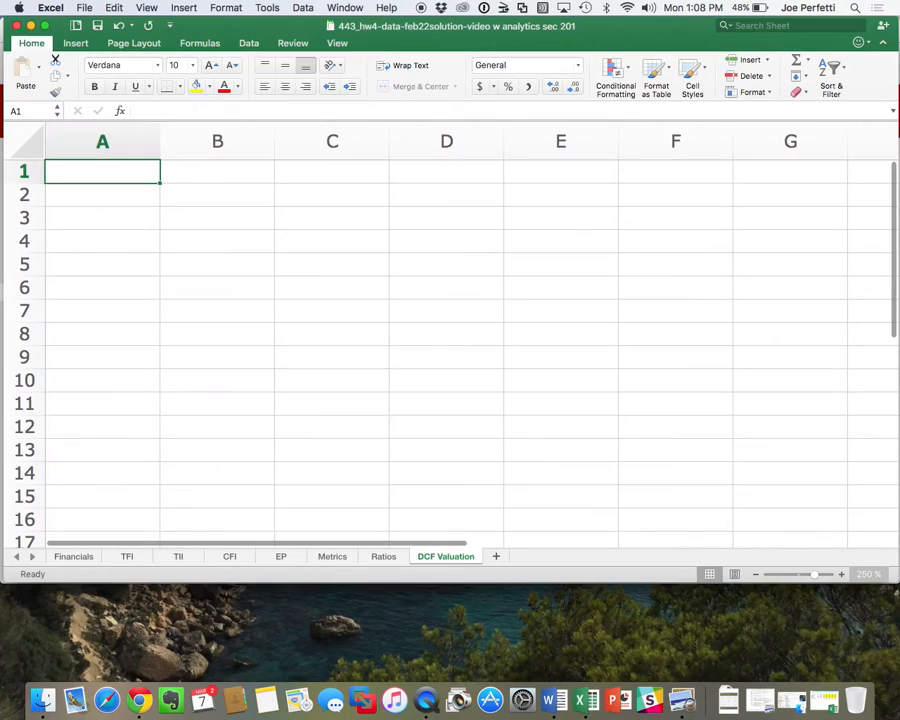
Link B1 of the DCF Valuation sheet to the 2016 year heading with =Ratios!E1
left_click(251, 175)
type("=")
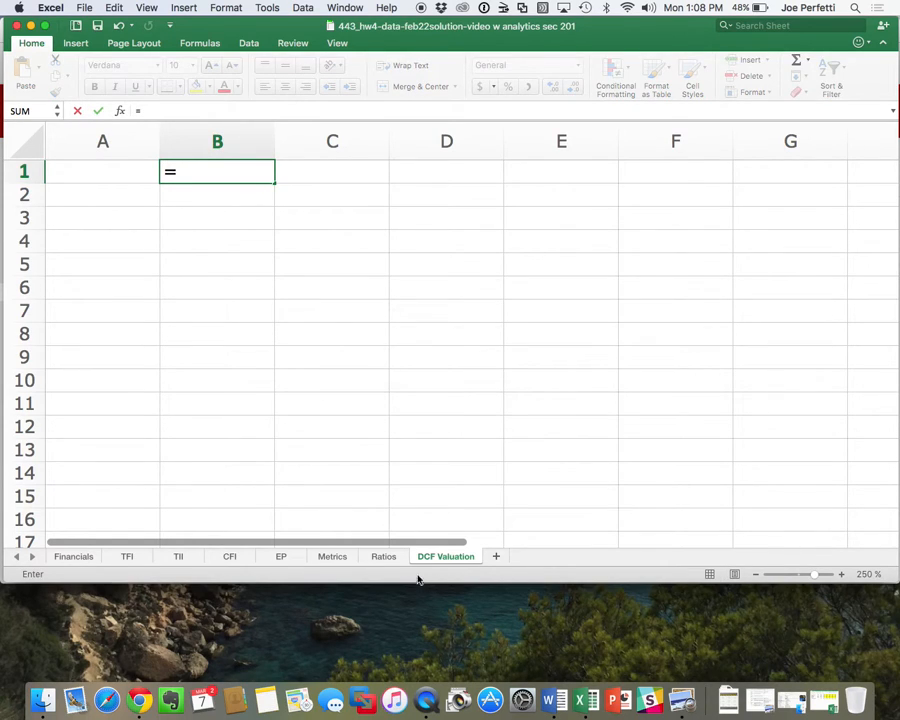
left_click(390, 560)
left_click(451, 158)
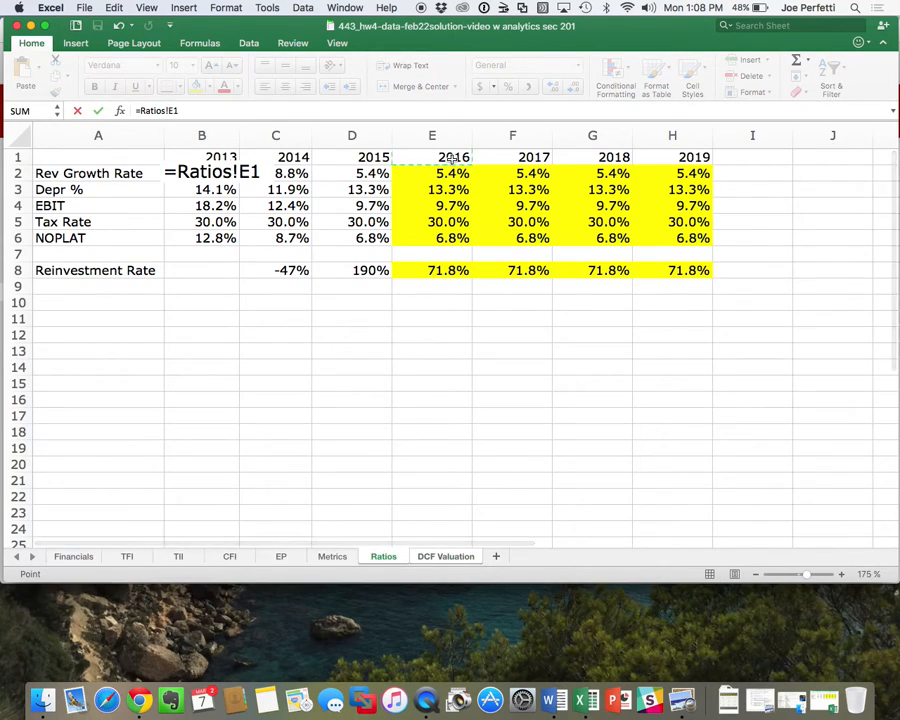
key("Return")
Copy the linked year heading from B1 across to E1 to give 2017, 2018 and 2019 headings
left_click(230, 172)
key("super+c")
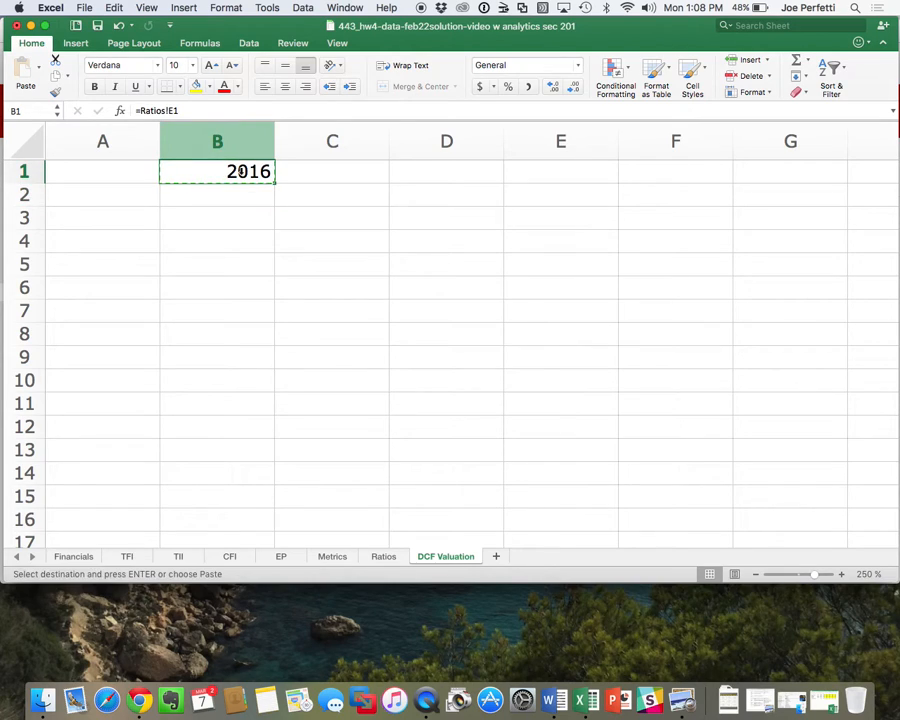
left_click_drag(230, 172, 577, 162)
key("super+v")
left_click(600, 242)
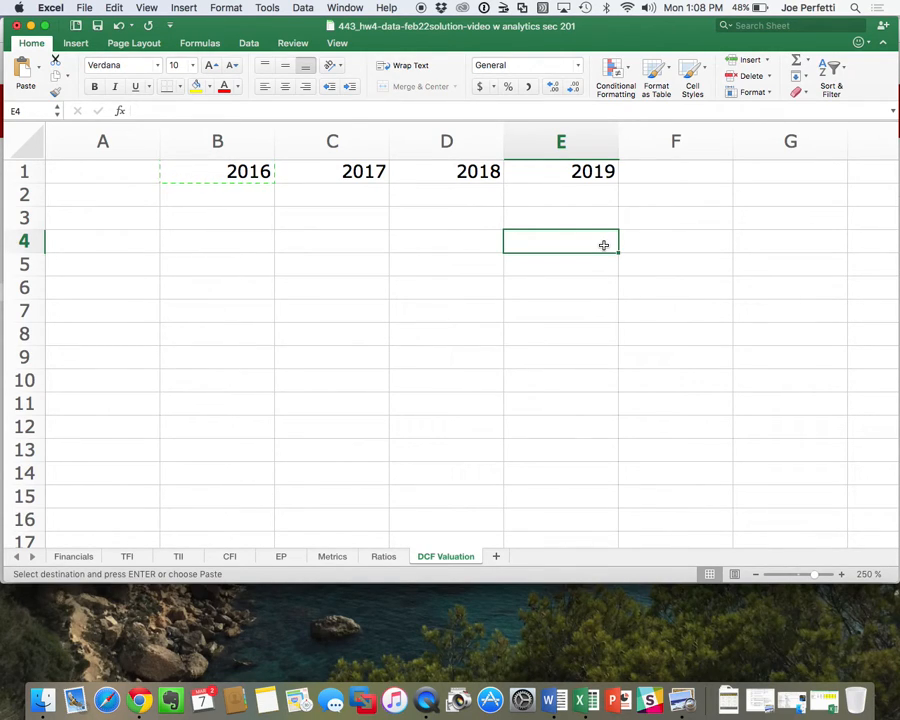
Label the row below the year headings NOPLAT $ in A2
left_click(143, 200)
type("NOPLA")
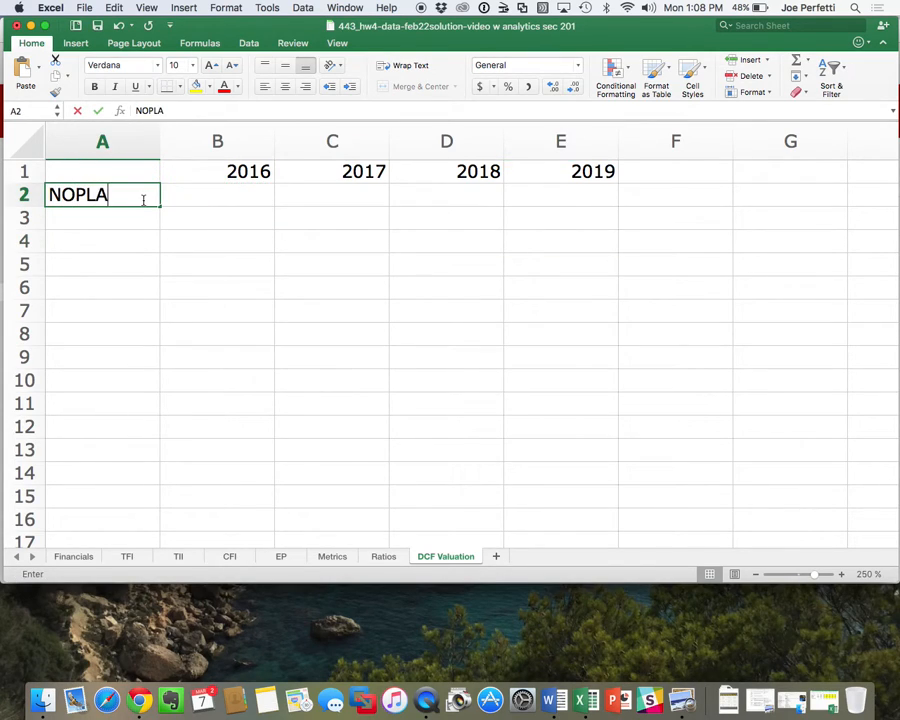
type("T $")
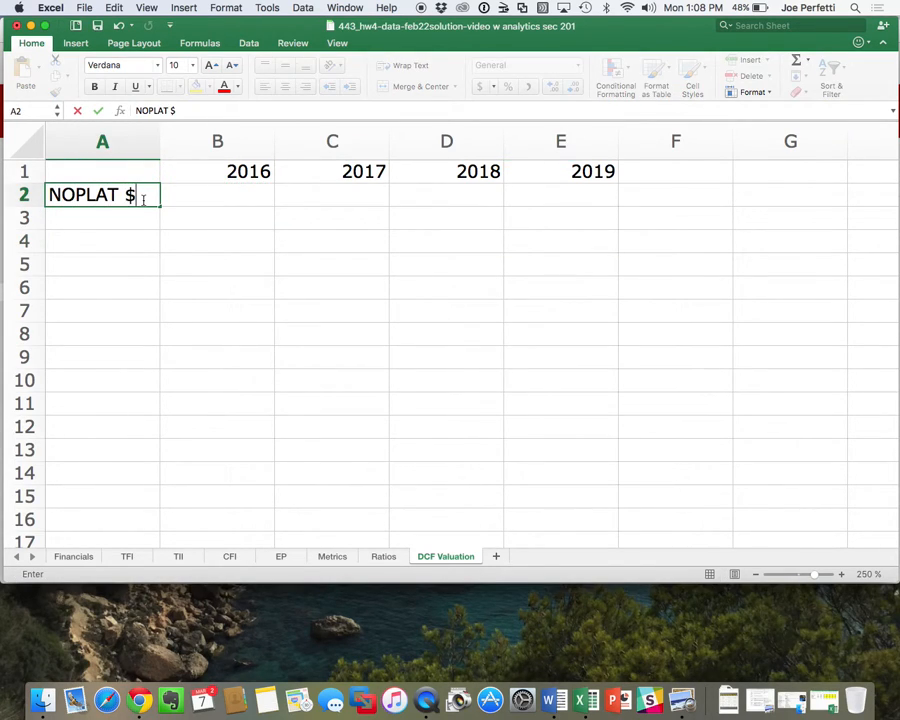
key("Return")
key("Right")
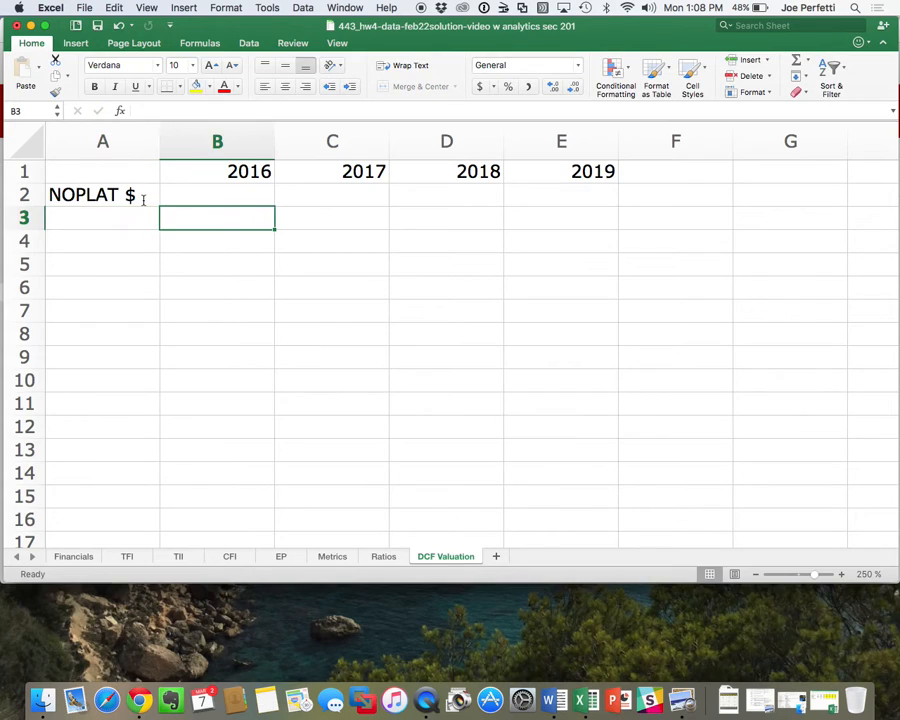
key("Up")
type("=")
key("Escape")
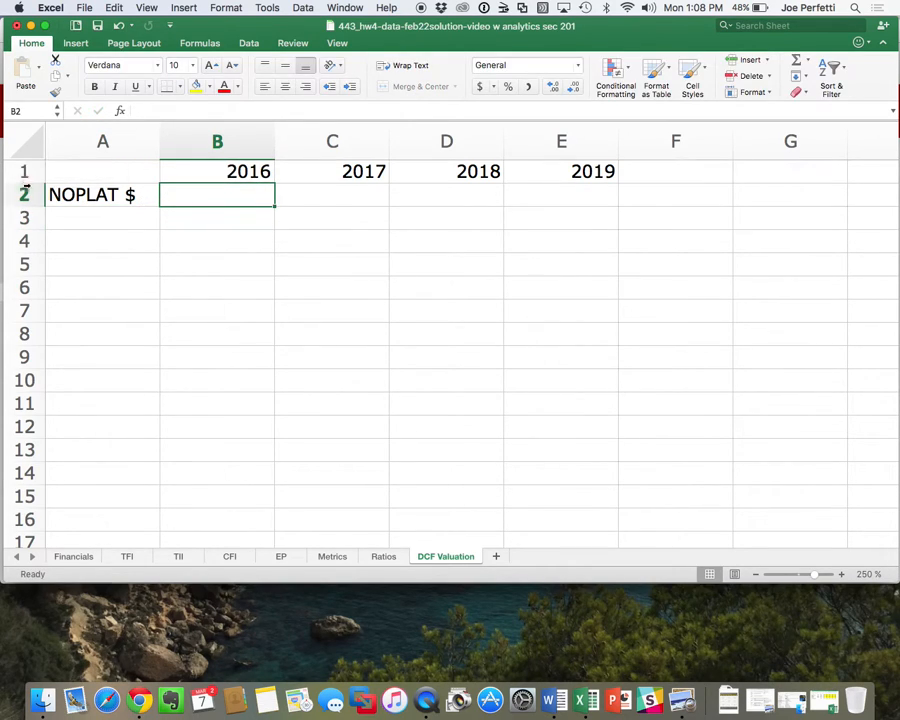
Insert a row above the NOPLAT $ row and label it Revenue $ in A2
left_click(25, 192)
right_click(26, 192)
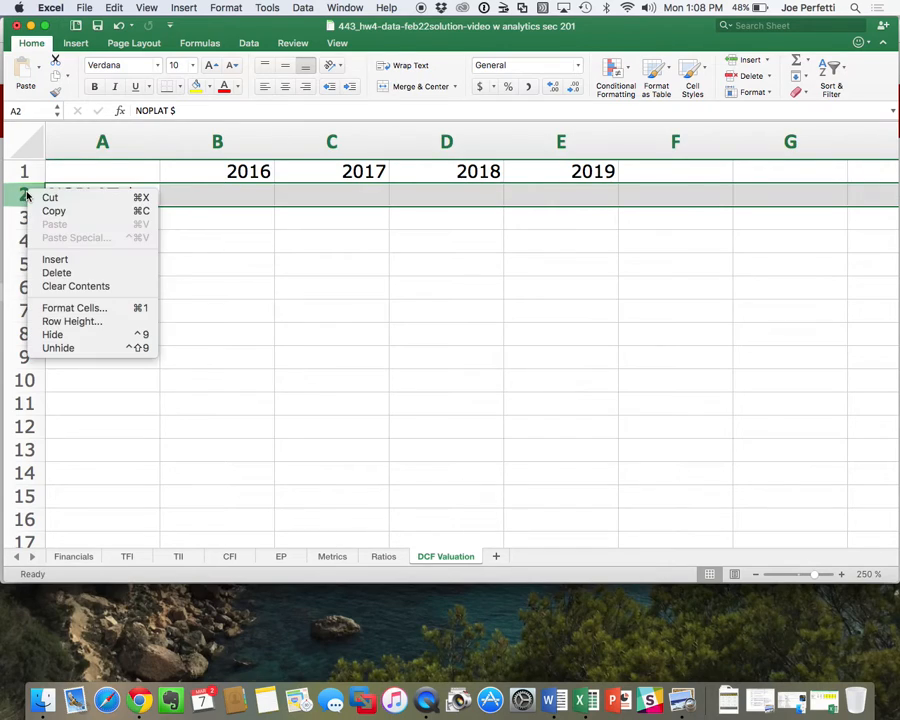
left_click(60, 259)
left_click(90, 189)
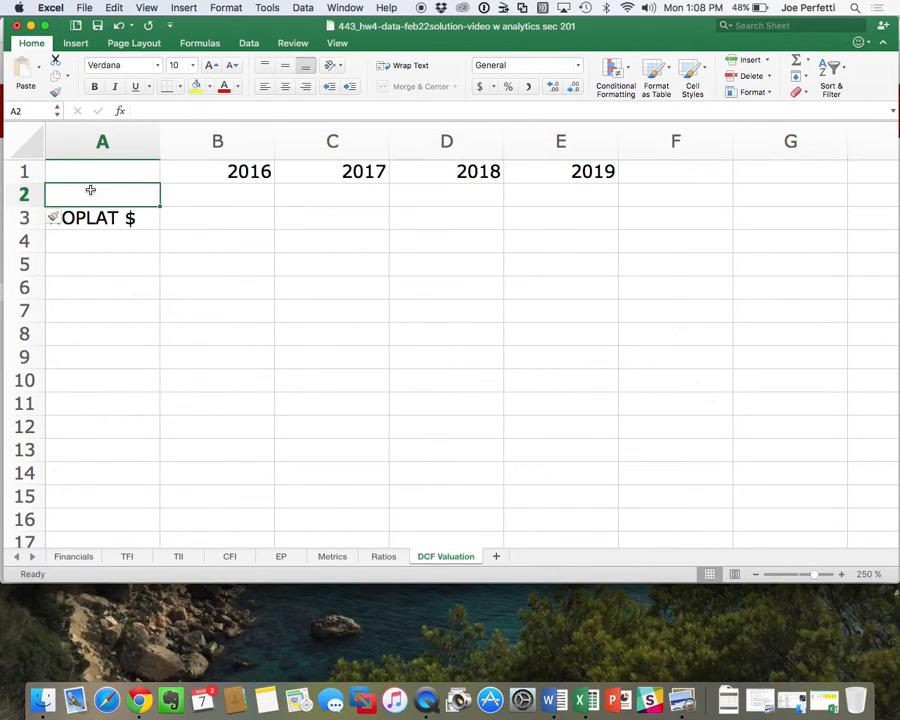
type("Revenue")
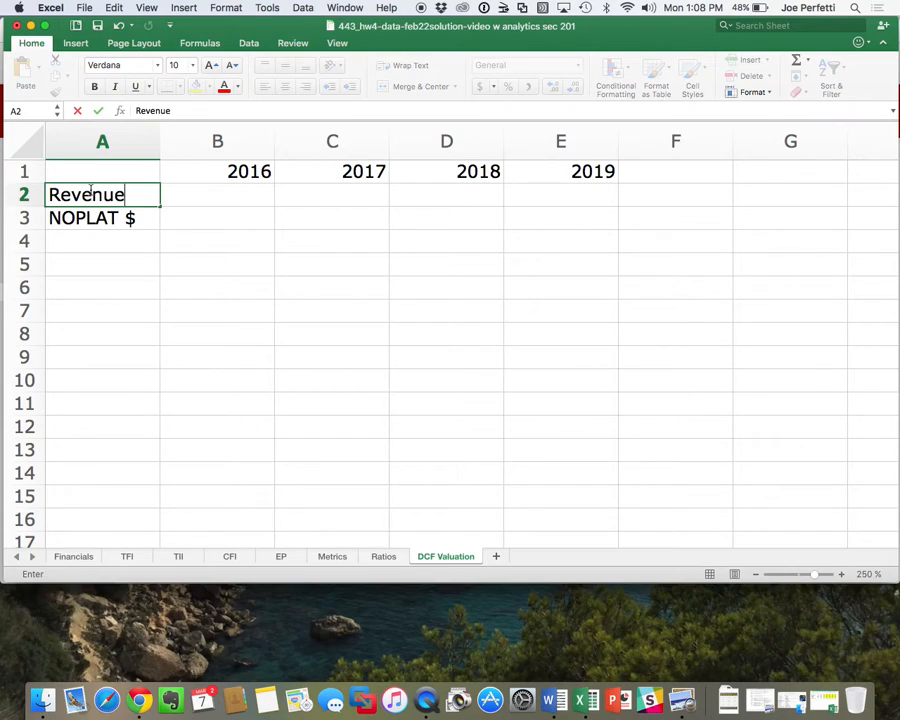
type(" $")
key("Return")
Try to calculate 2016 revenue in B2 from the 2015 revenue in Financials and the 2016 growth rate in Ratios
key("Right")
key("Up")
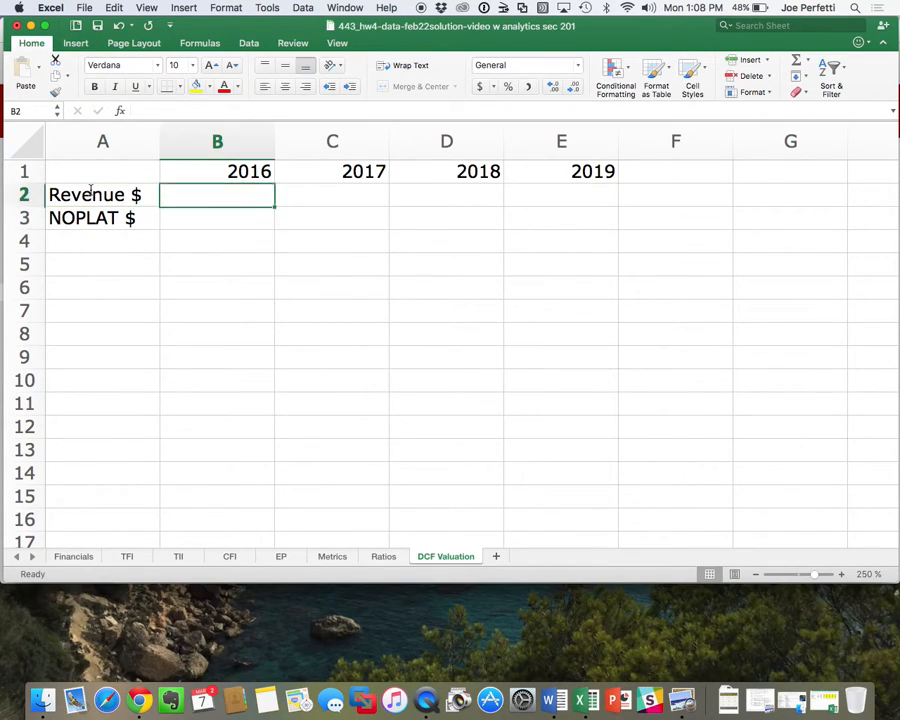
key("Right")
key("Left")
type("=")
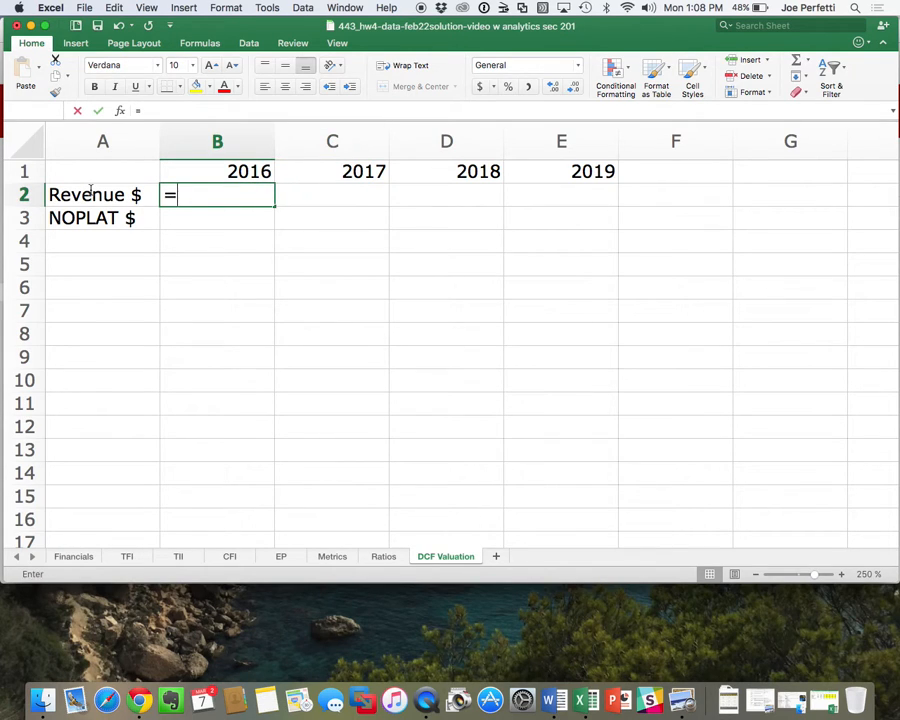
left_click(72, 556)
scroll(412, 381, "up", 15)
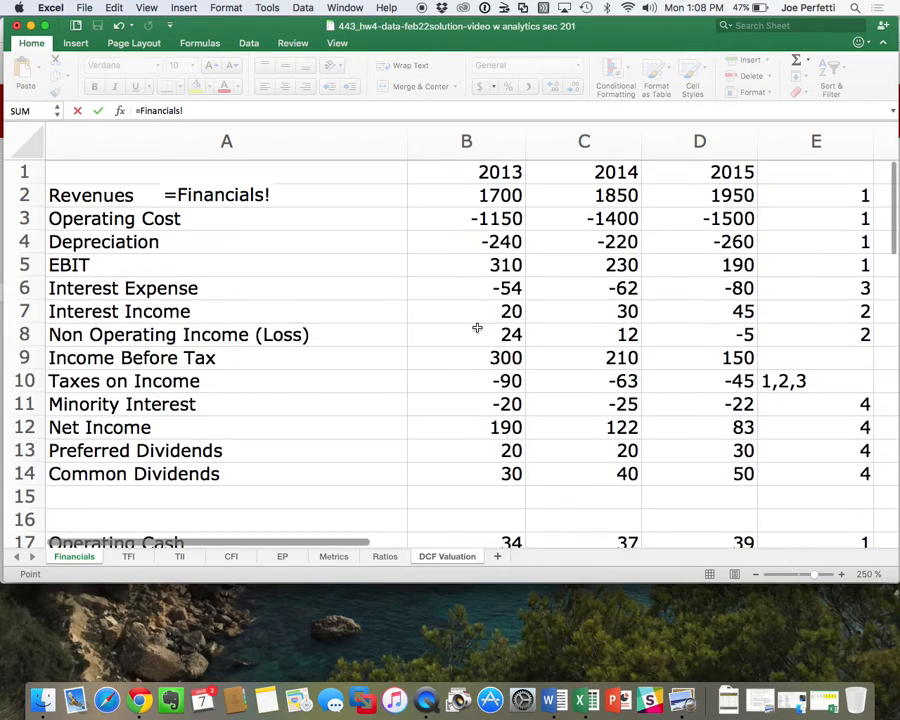
left_click(746, 197)
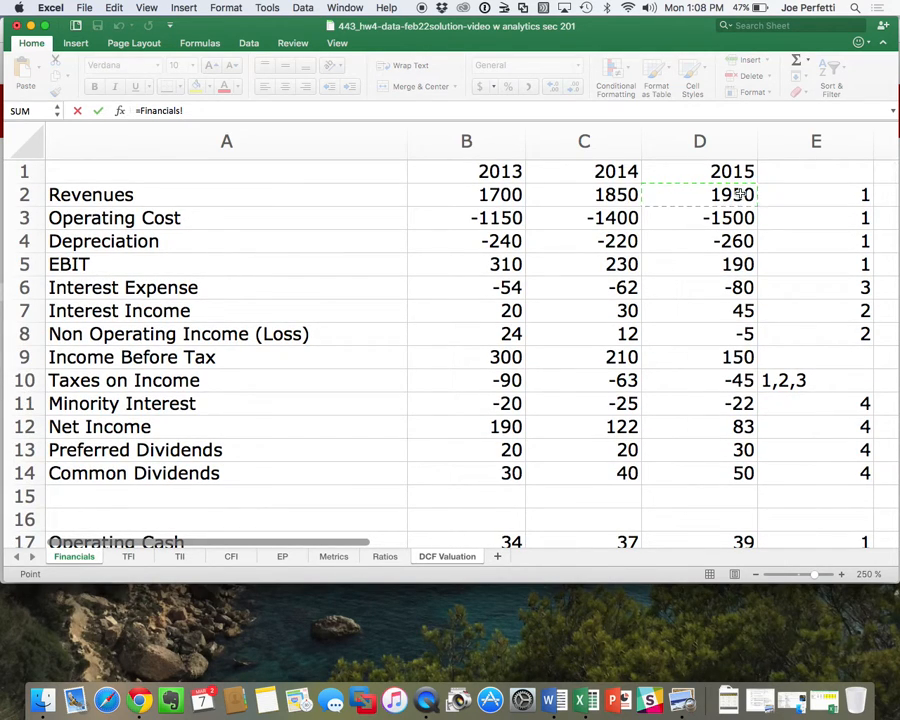
type("*(1")
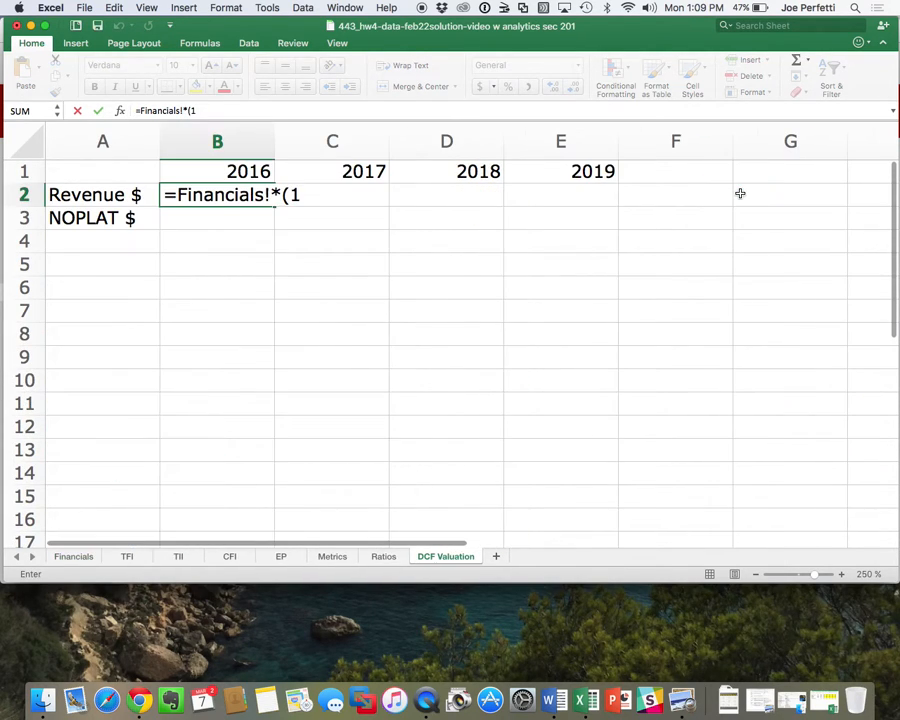
type("+")
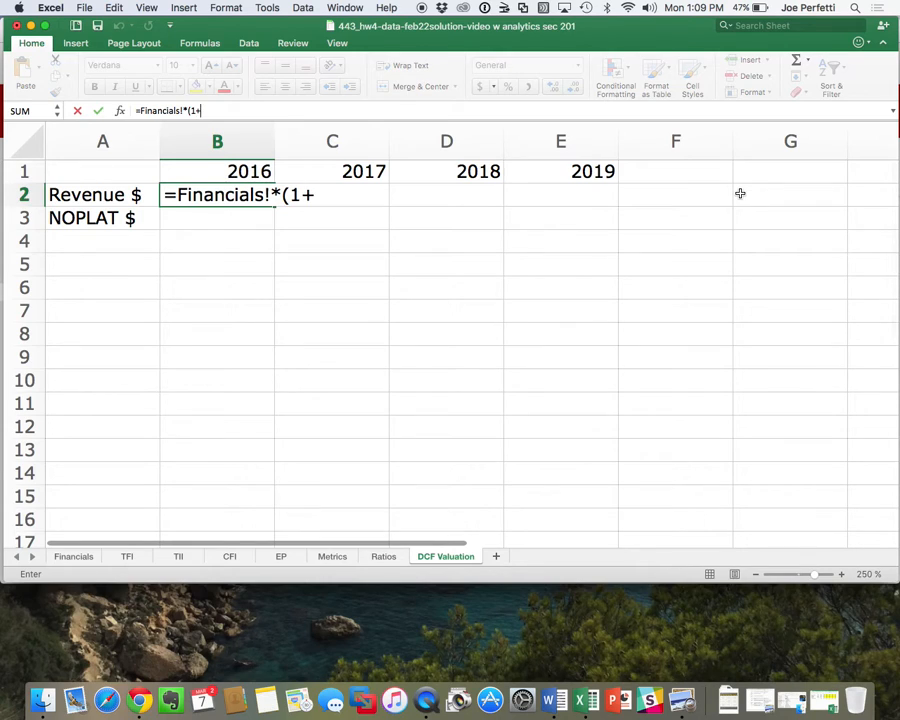
left_click(382, 556)
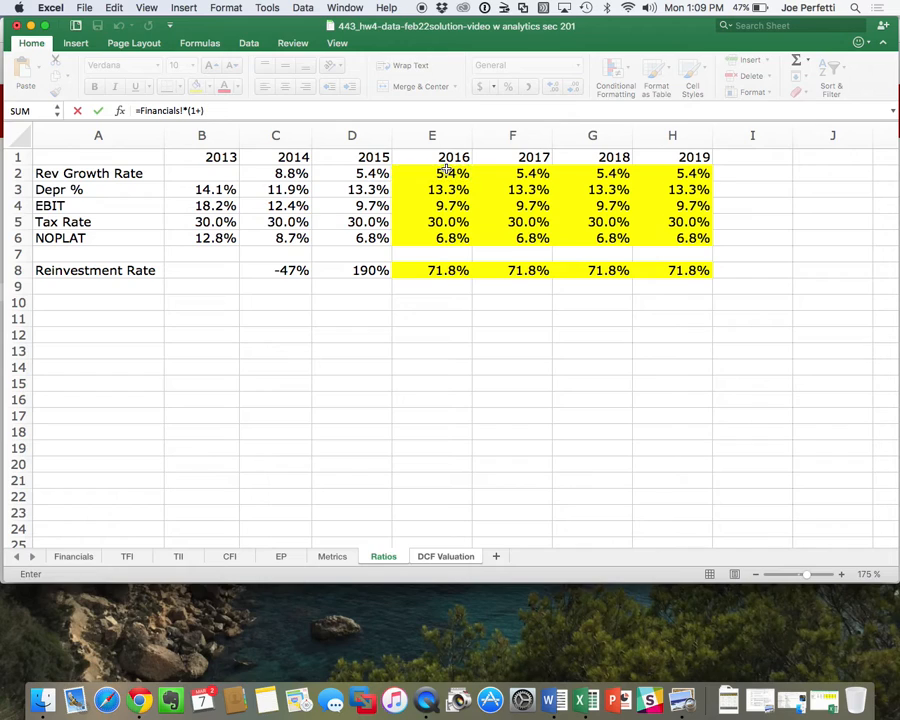
key("Return")
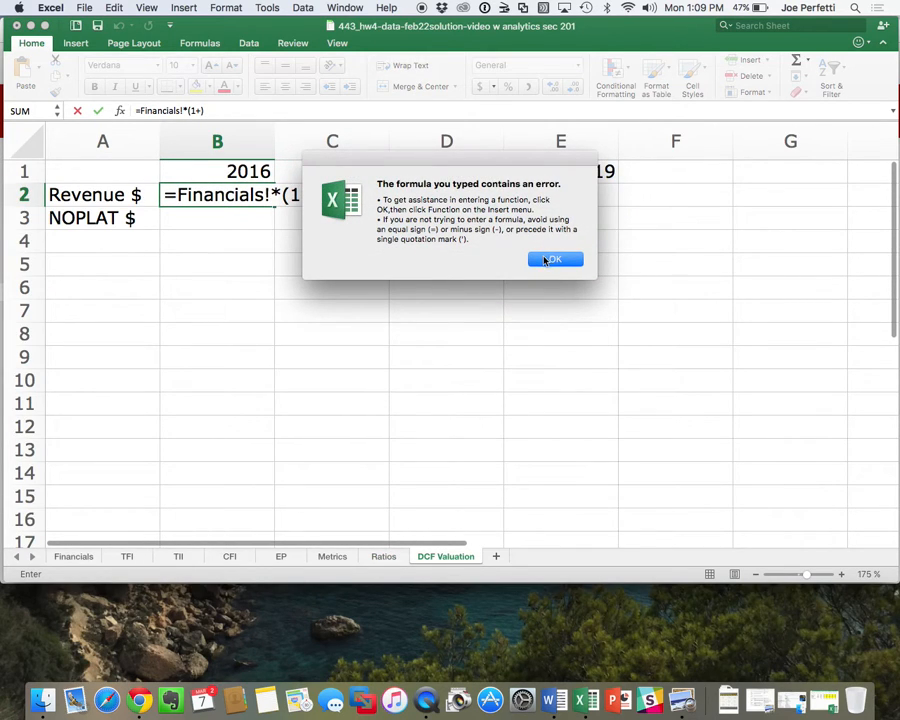
left_click(546, 260)
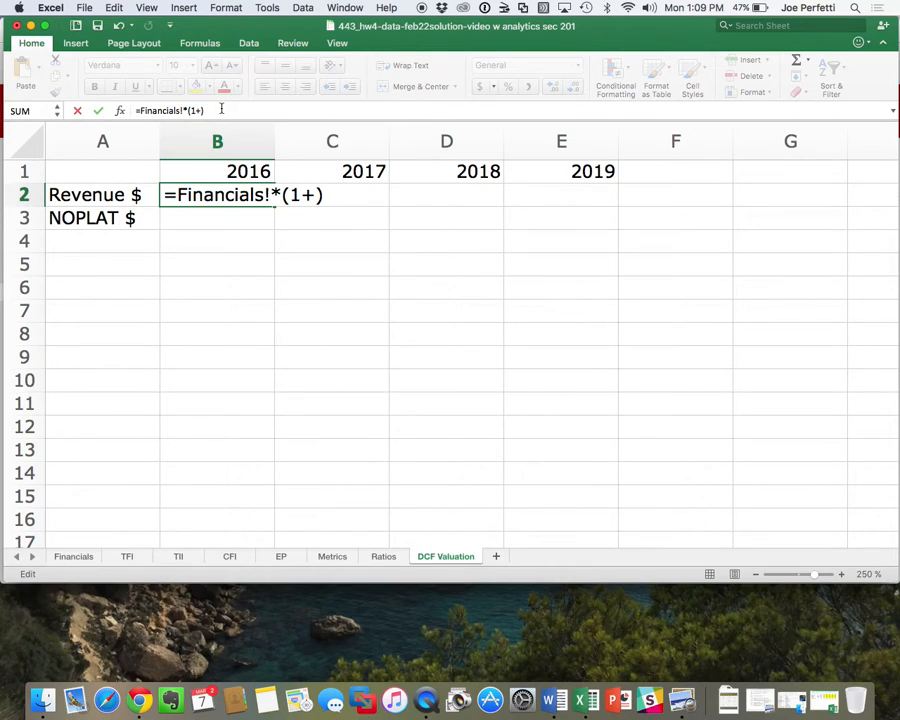
key("Escape")
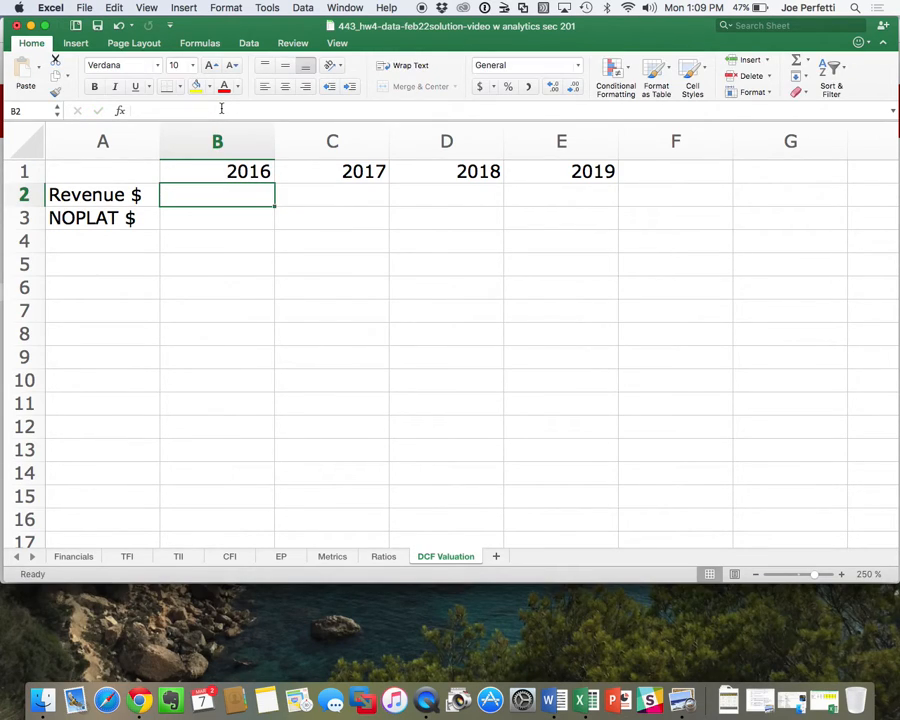
Calculate 2016 revenue in B2 with =Financials!D2*(1+Ratios!E2) and apply the Accounting format with a dollar sign
left_click(249, 239)
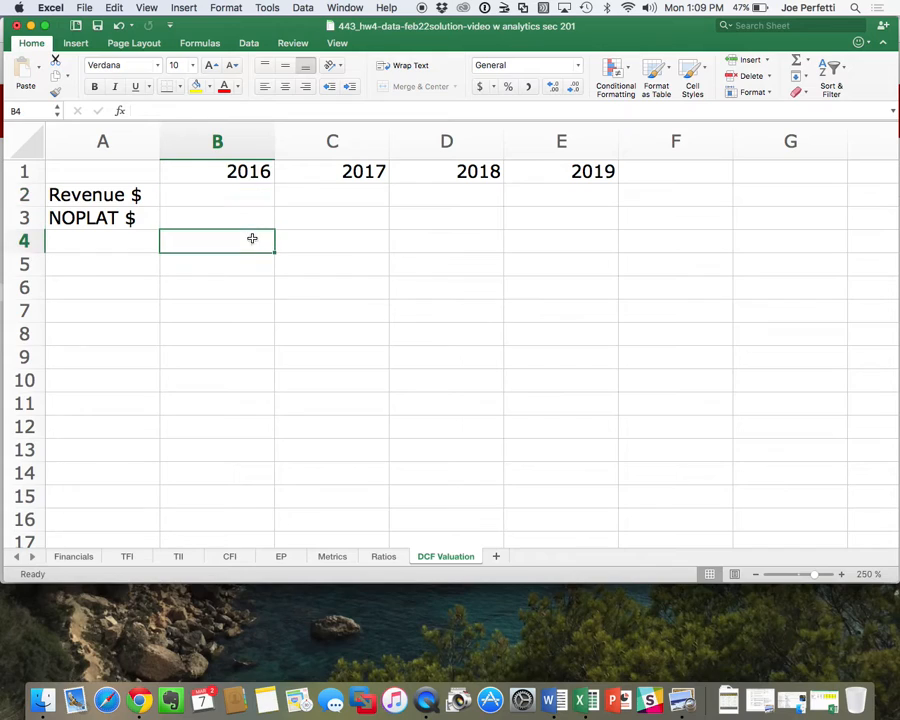
left_click(229, 190)
type("=")
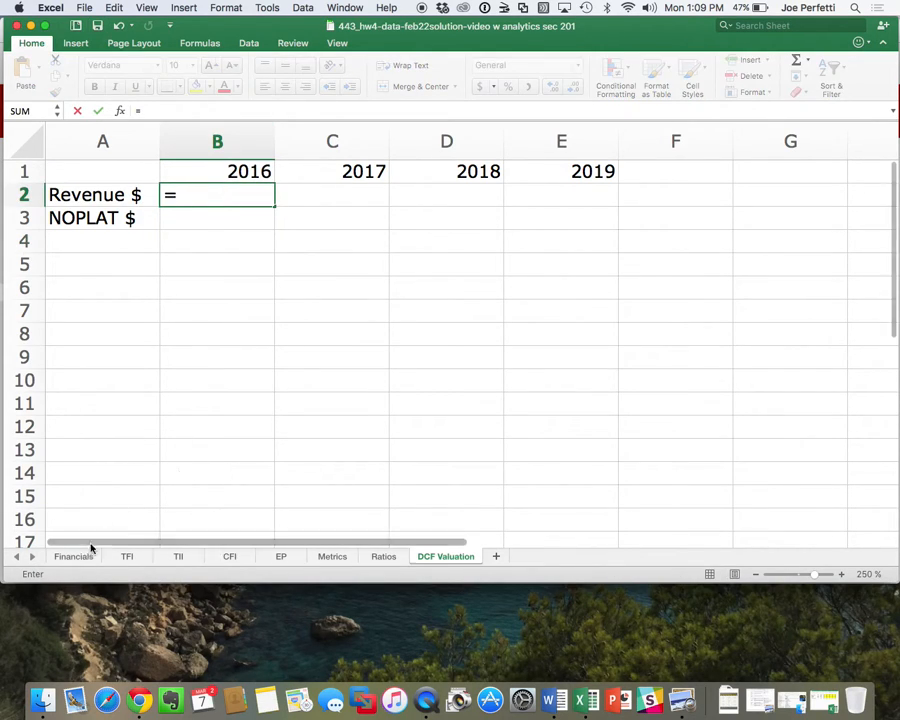
left_click(74, 557)
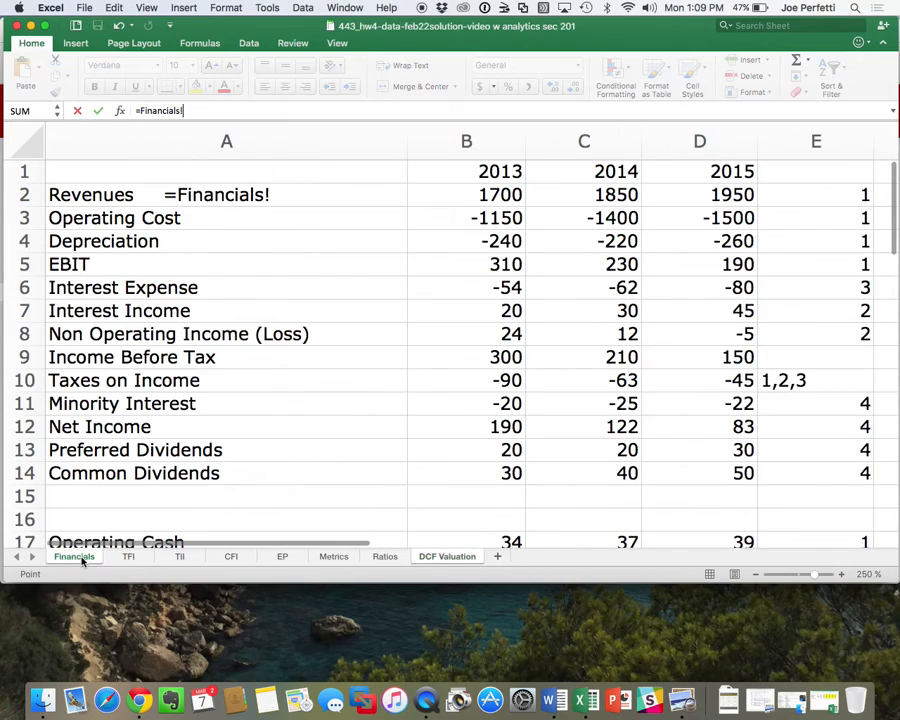
left_click(737, 197)
type("*(")
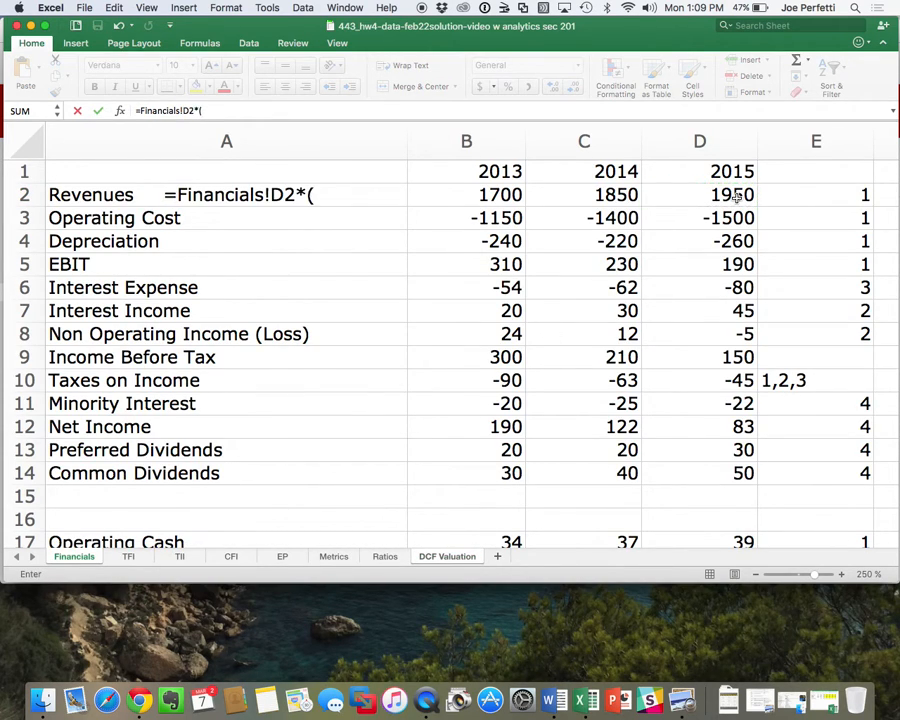
type("1+")
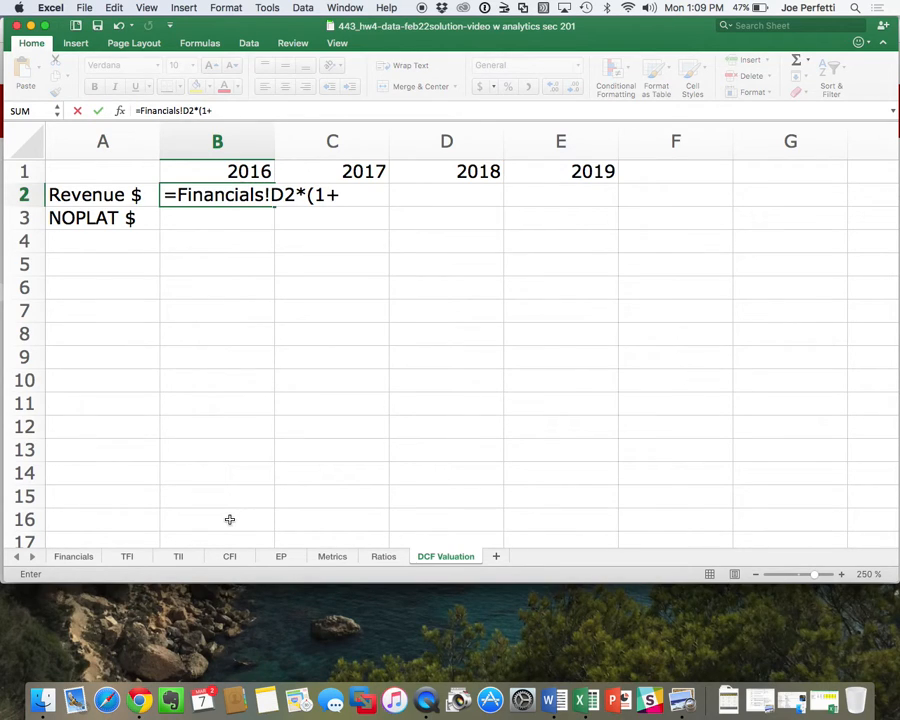
left_click(370, 565)
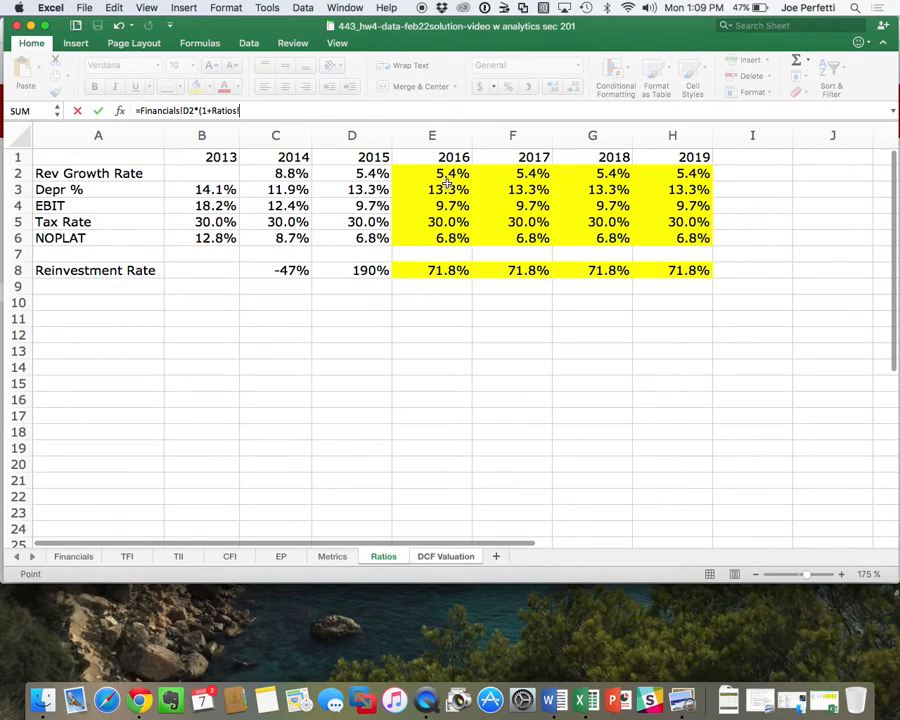
type(")")
key("Return")
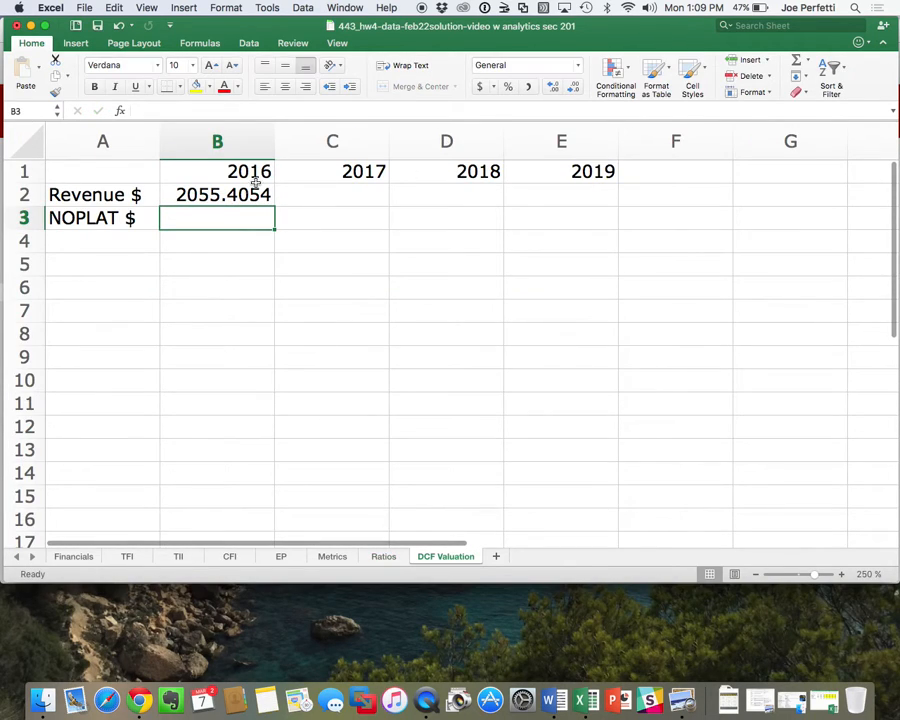
key("Up")
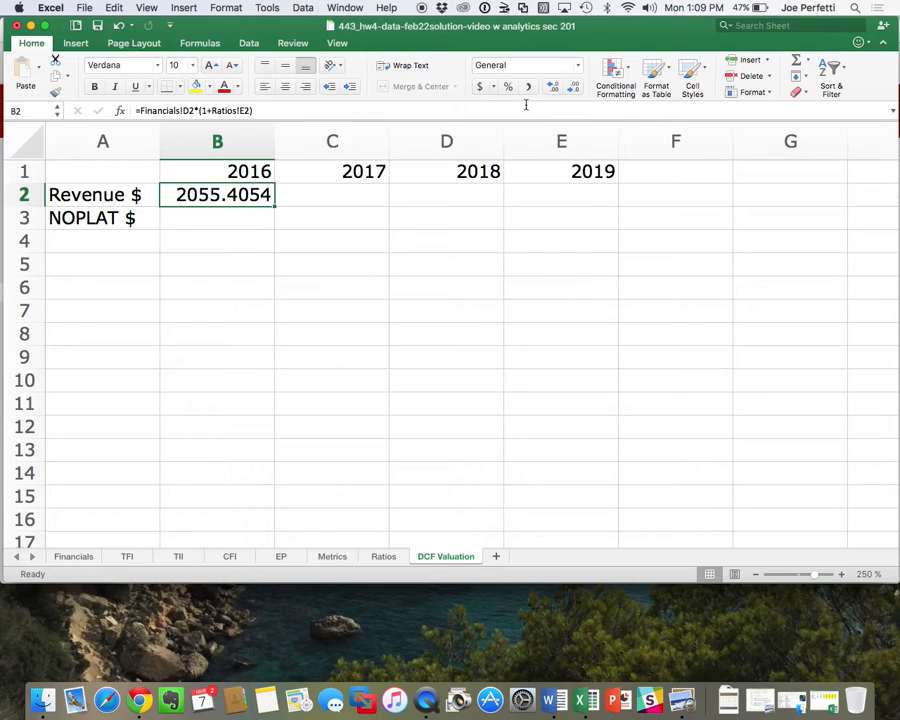
left_click(480, 88)
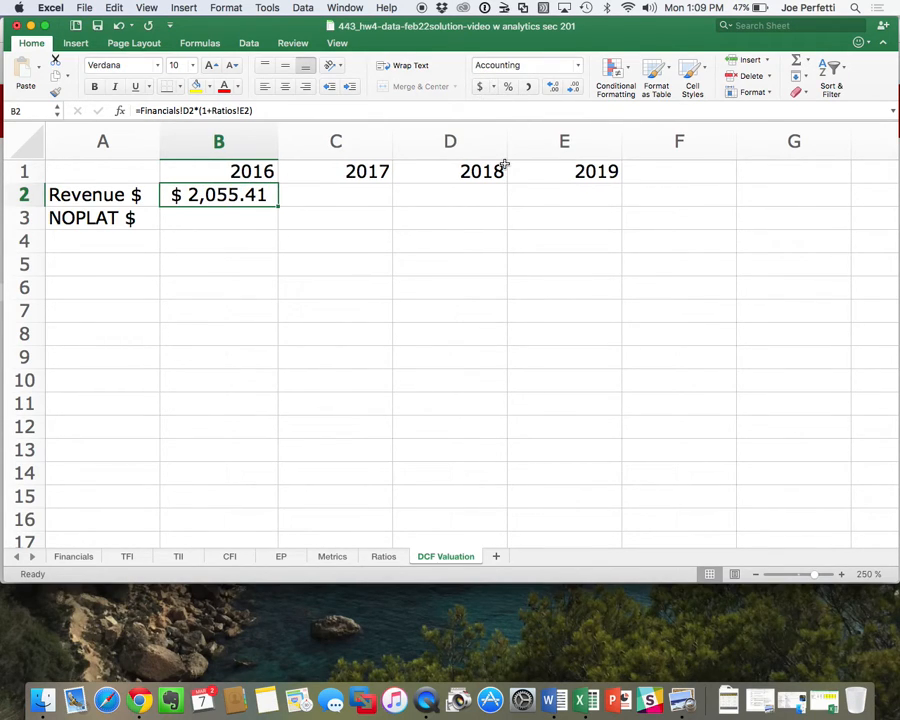
Calculate 2017 revenue in C2 from the 2016 revenue and the 2017 growth rate with =B2*(1+Ratios!F2)
left_click(346, 193)
type("=")
key("Left")
type("*")
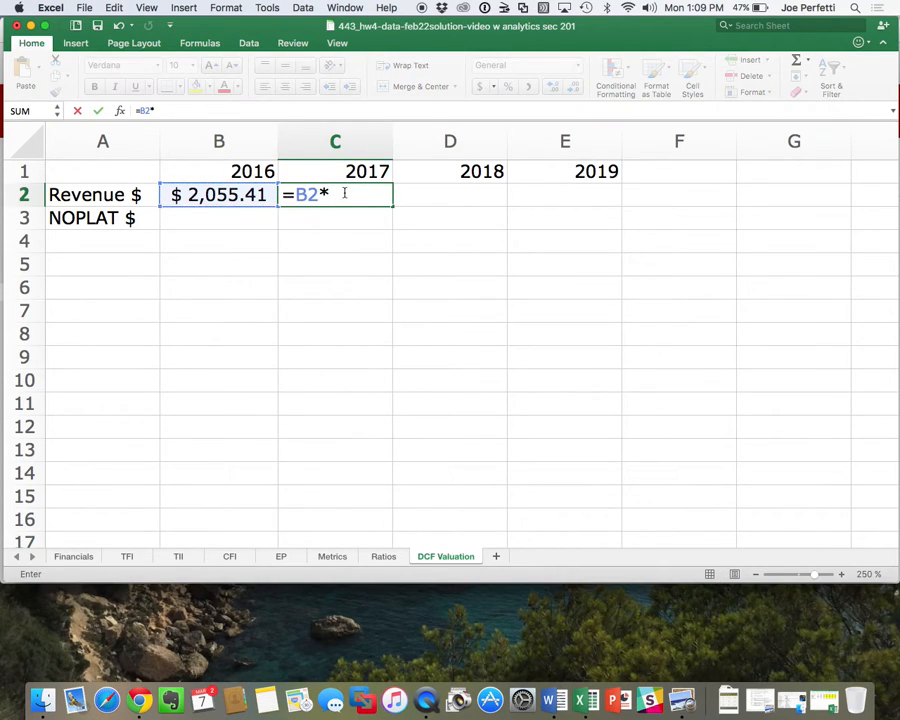
type("(1+")
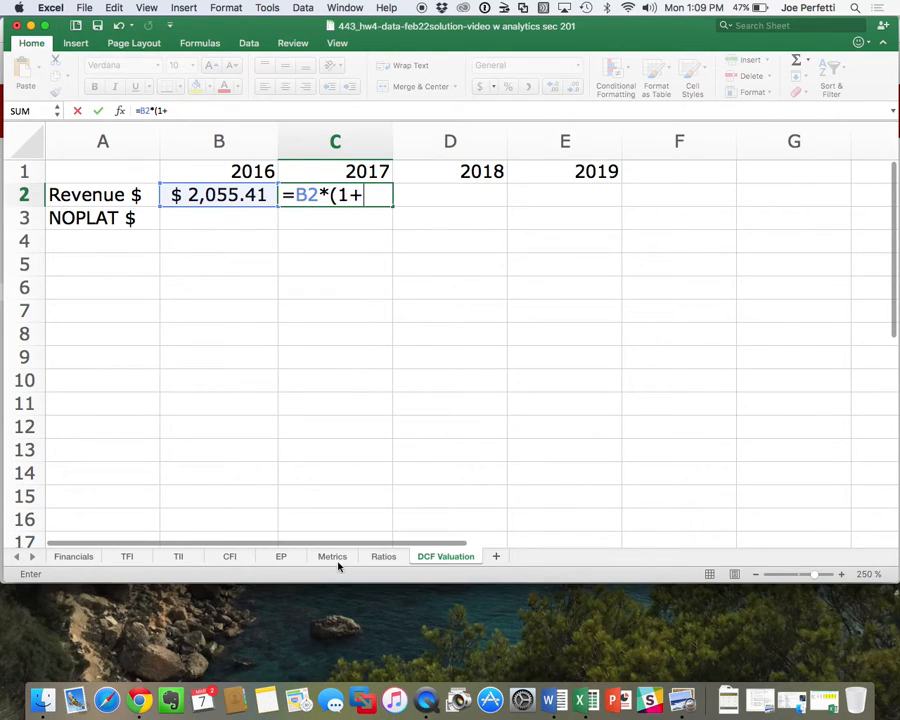
left_click(383, 557)
left_click(534, 175)
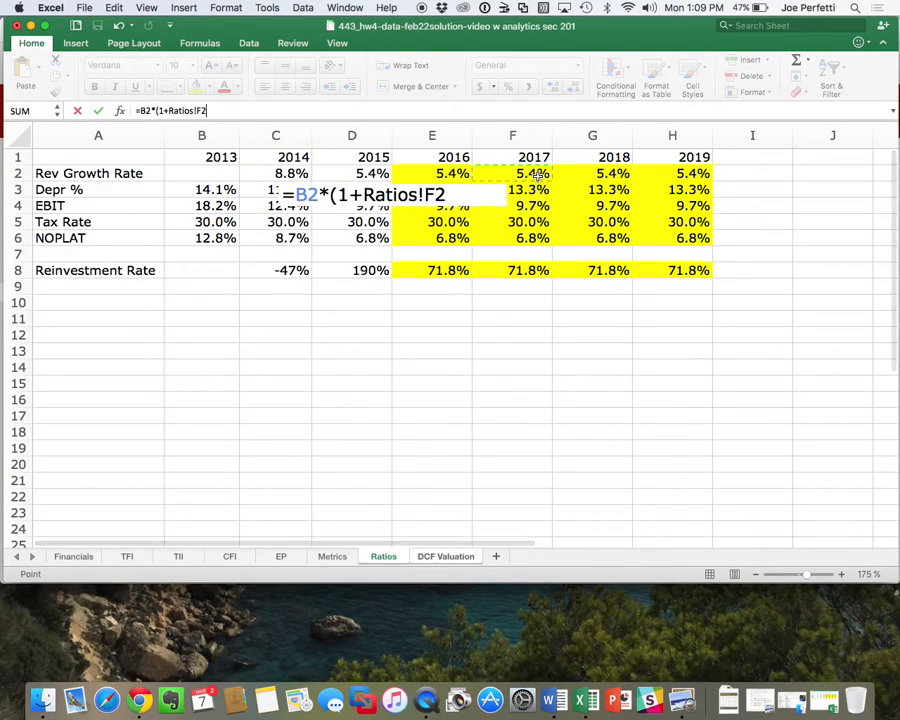
type(")")
key("Return")
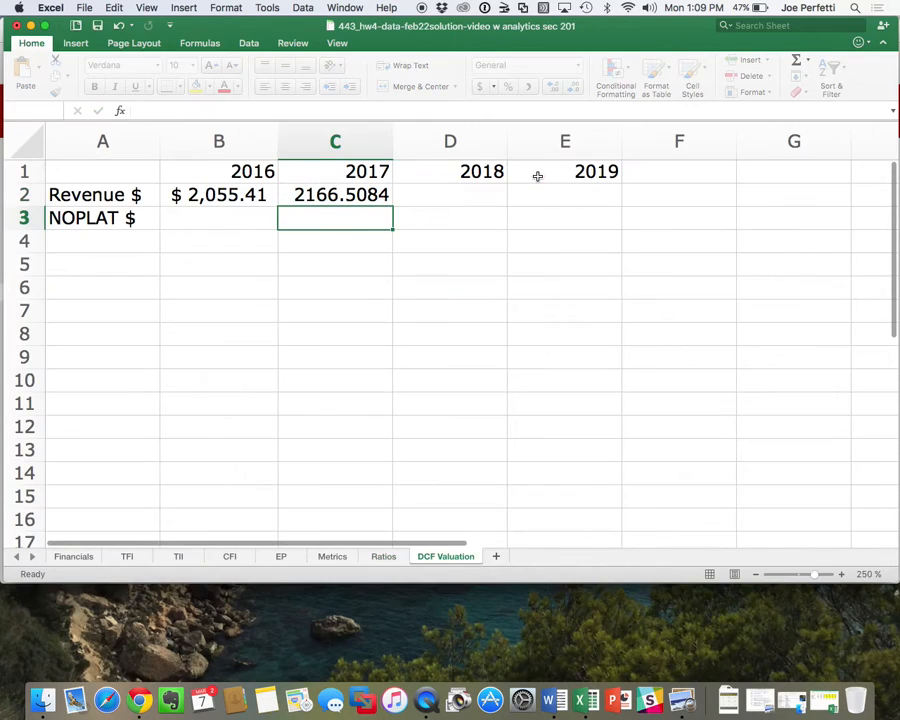
Apply the Accounting format with a dollar sign to C2 and copy its revenue formula to D2:E2
left_click(350, 193)
left_click(477, 87)
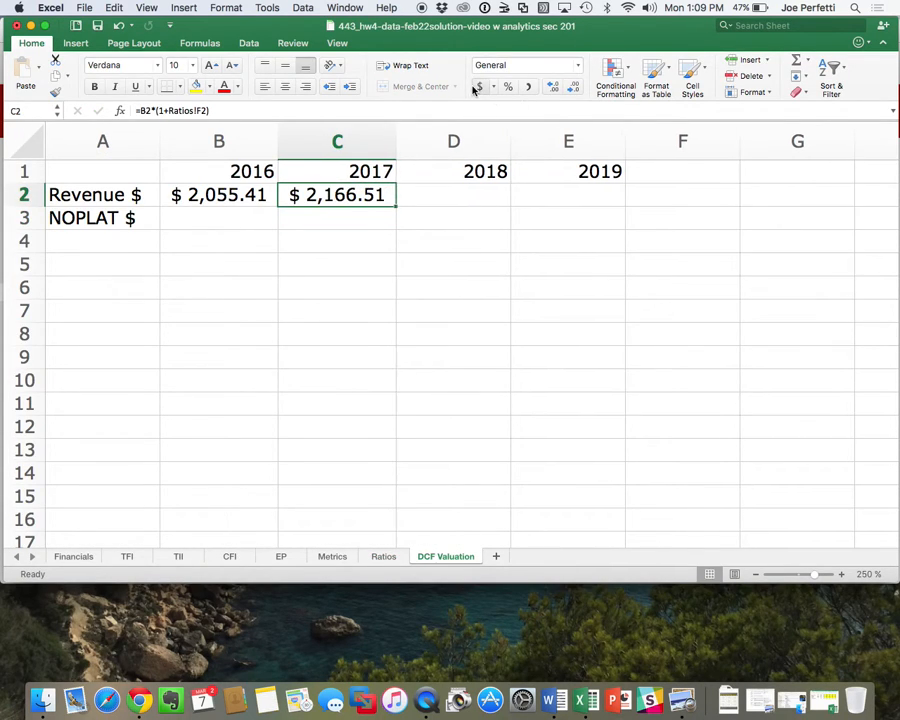
key("super+c")
left_click_drag(420, 195, 516, 189)
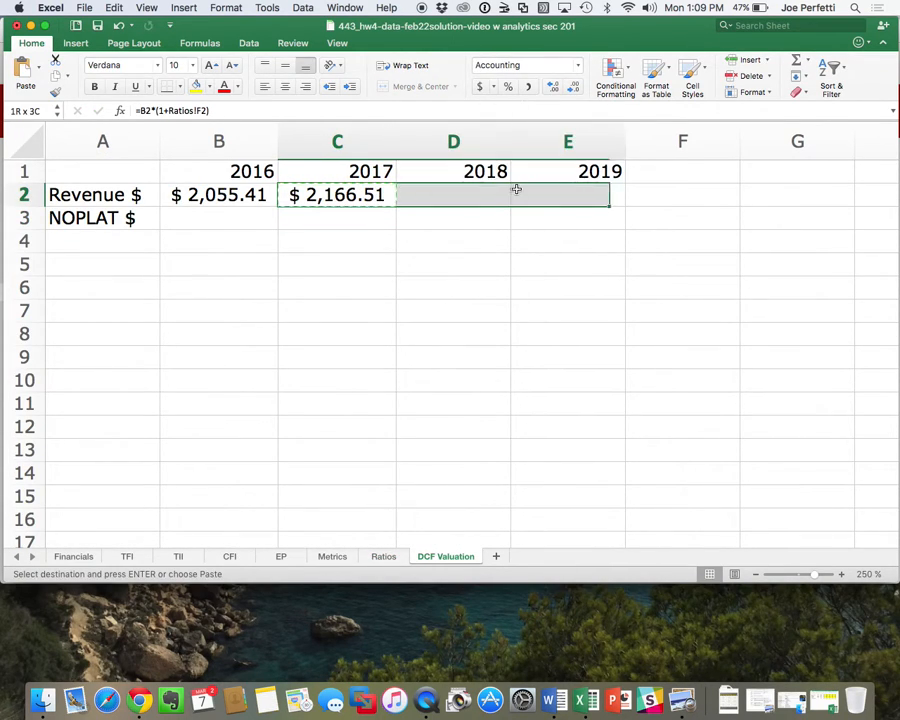
key("super+v")
left_click(540, 297)
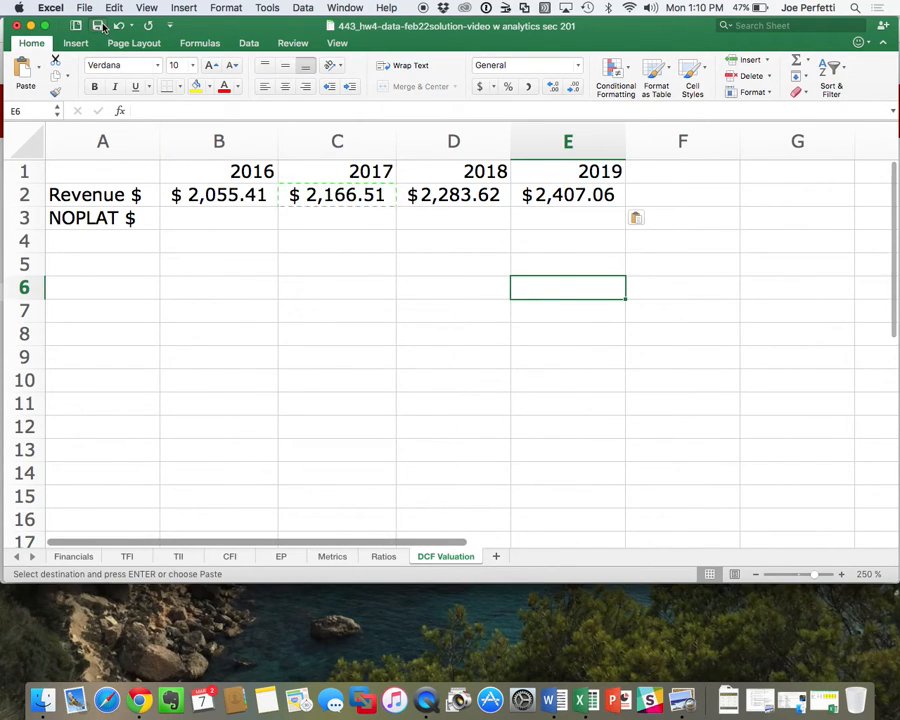
key("Escape")
Try a 2016 revenue growth rate of 8% in E2 of Ratios and check the revenue forecast in DCF Valuation
left_click(383, 556)
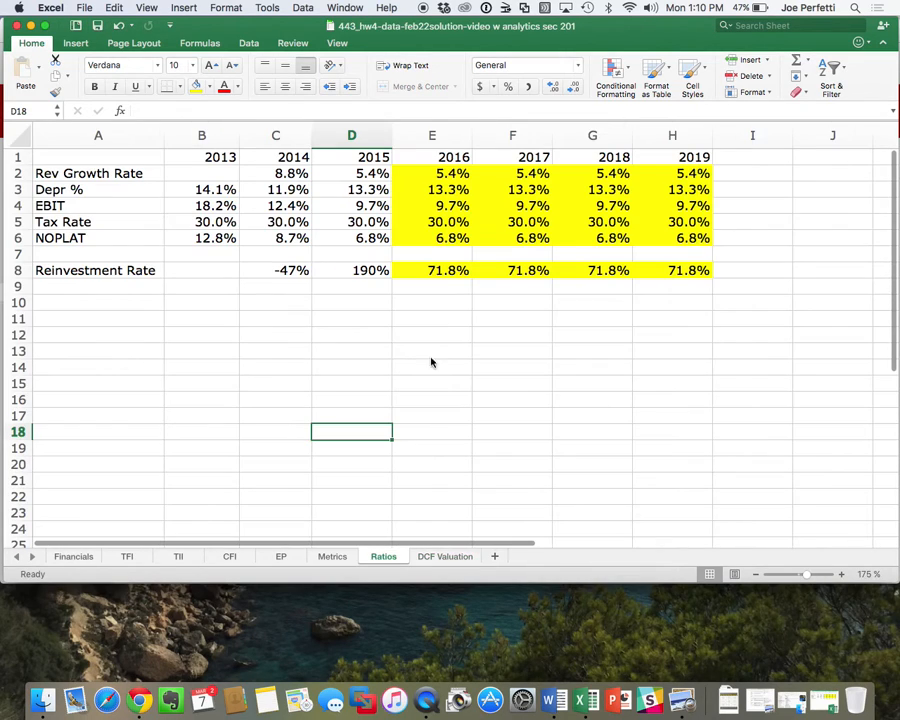
left_click(450, 175)
type("8%")
key("Return")
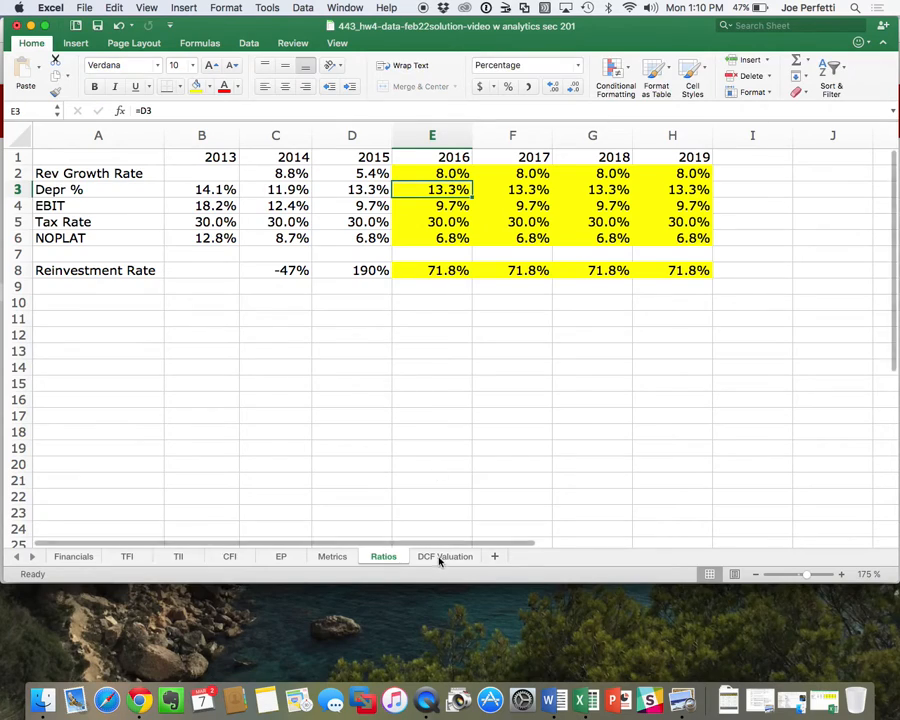
left_click(440, 556)
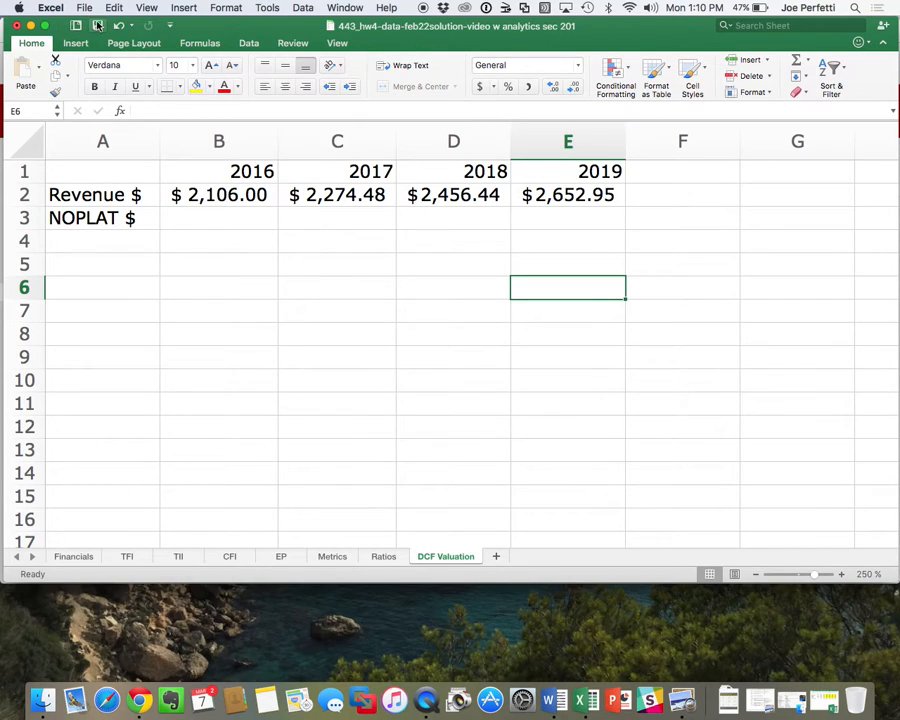
Undo the 2016 growth rate change in Ratios and return to the revenue row in DCF Valuation
left_click(119, 26)
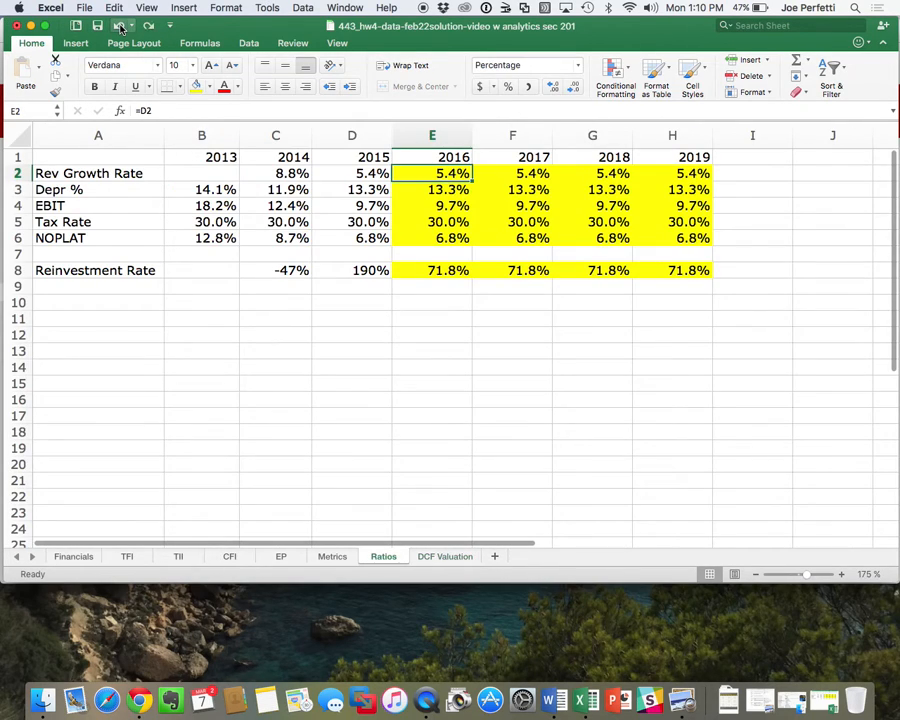
left_click(446, 557)
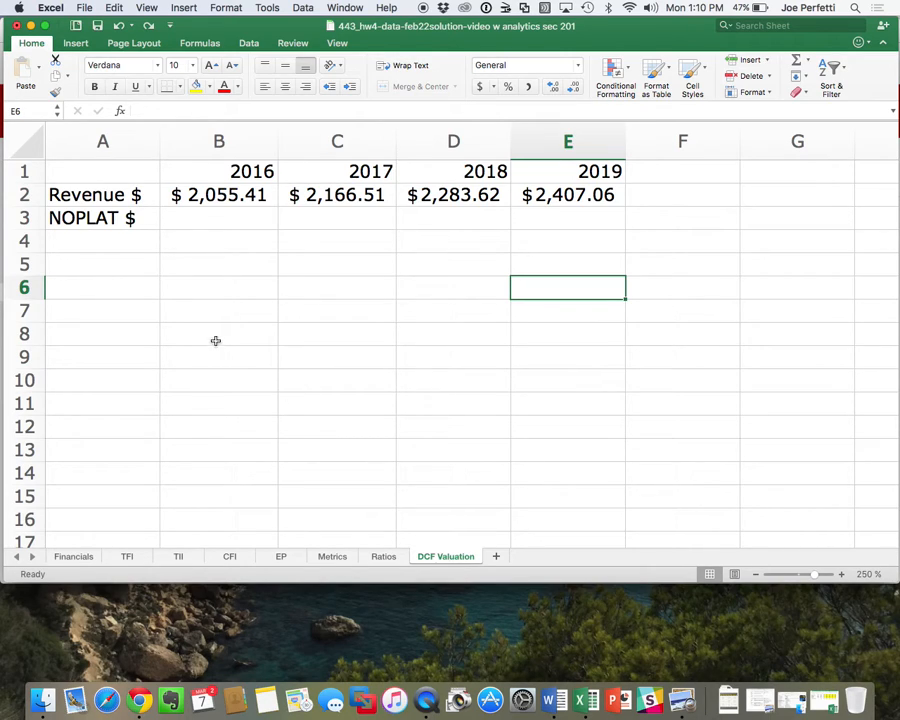
left_click(358, 197)
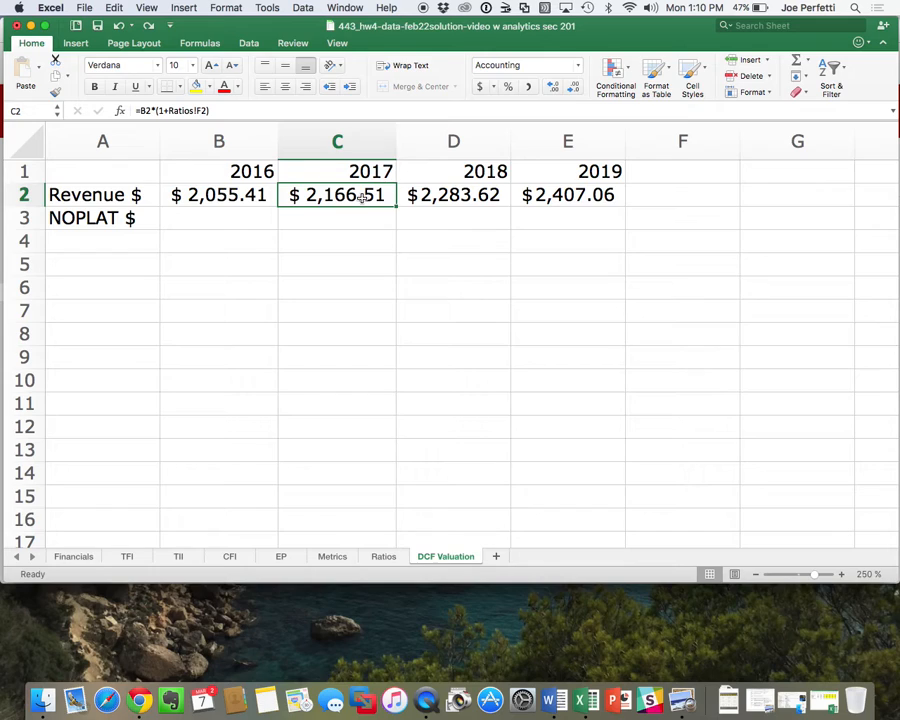
Insert two blank rows between the Revenue $ and NOPLAT $ rows
left_click(25, 218)
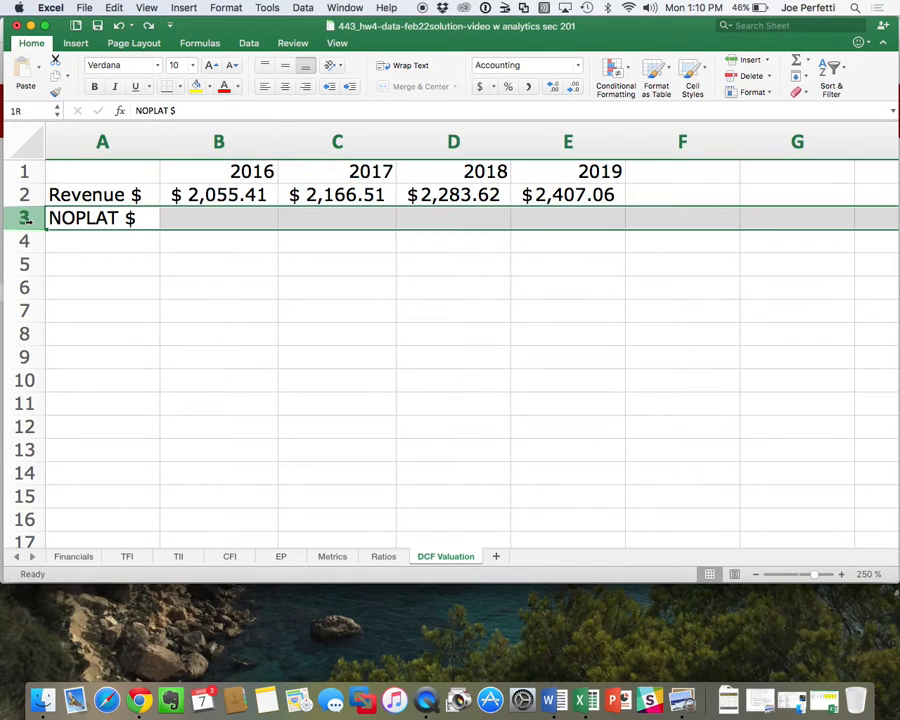
right_click(27, 219)
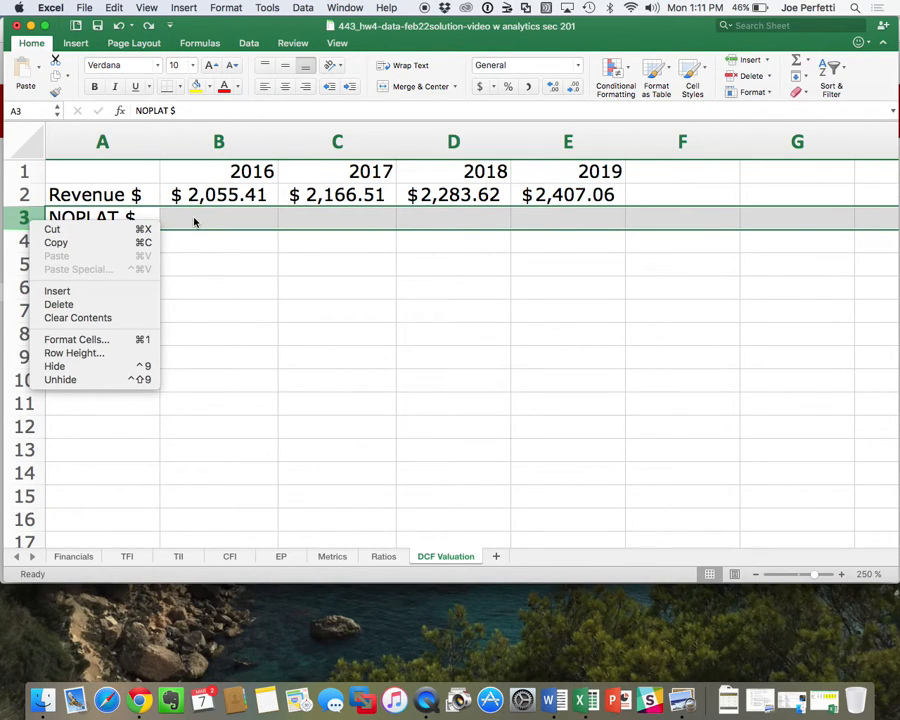
left_click(14, 211)
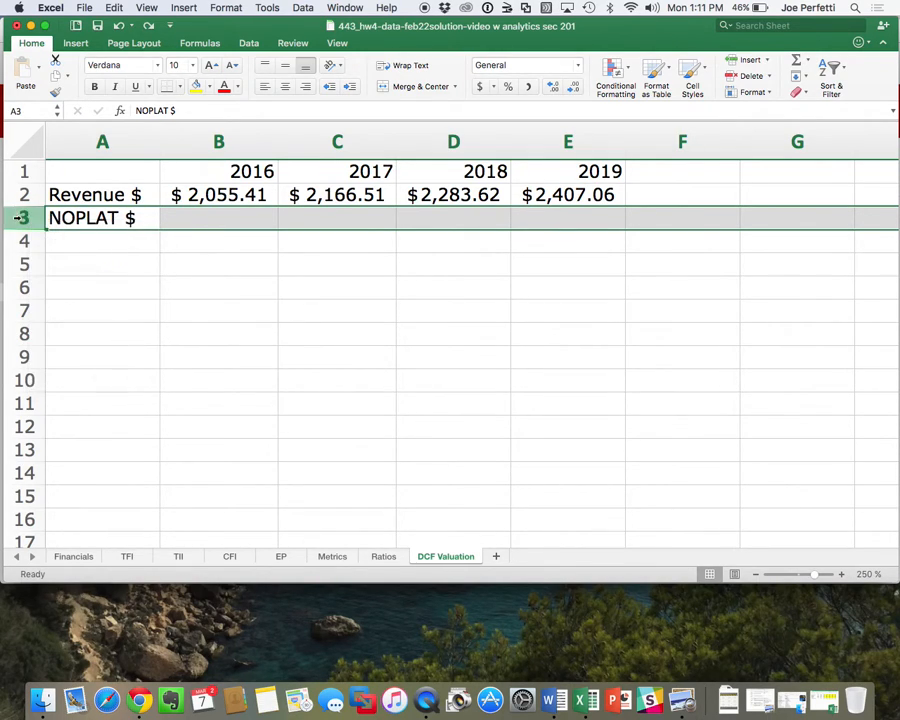
right_click(17, 221)
left_click(72, 288)
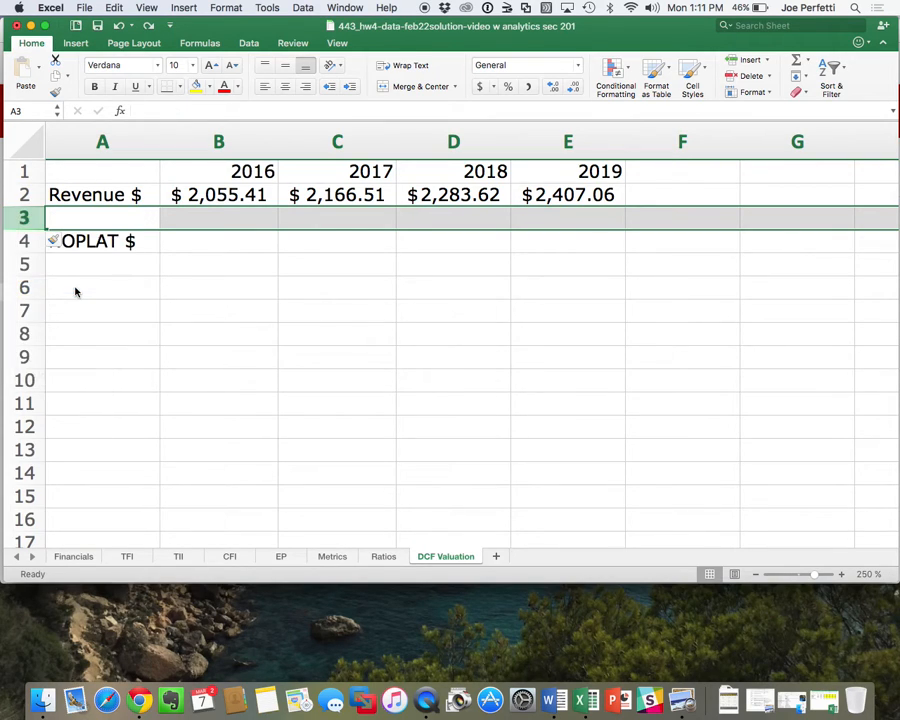
right_click(32, 216)
left_click(24, 216)
right_click(24, 216)
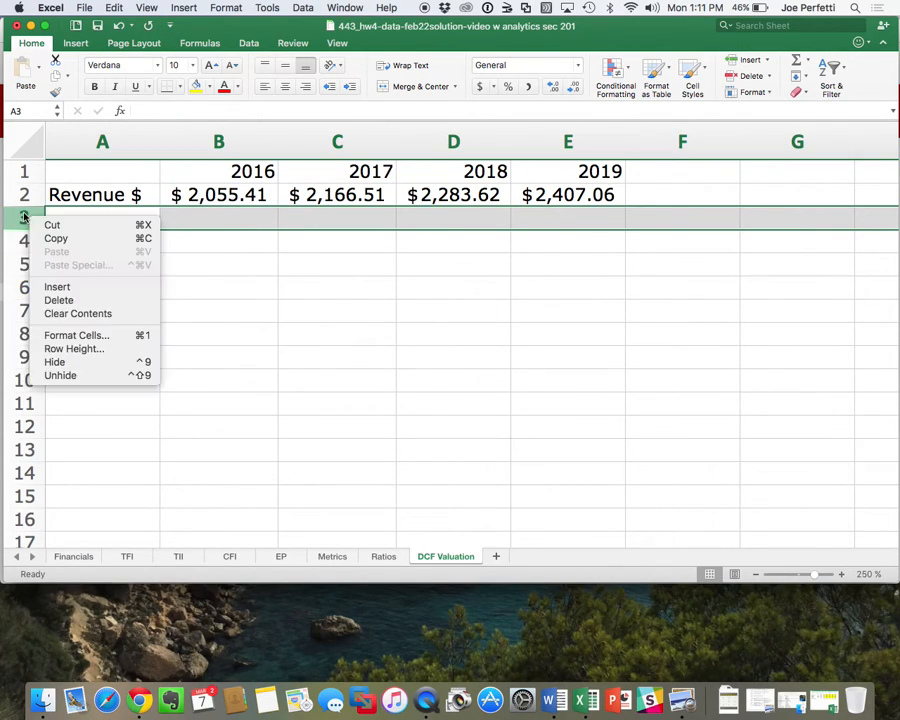
left_click(74, 287)
Label the two blank rows Depr $ in A3 and EBIT $ in A4
left_click(121, 219)
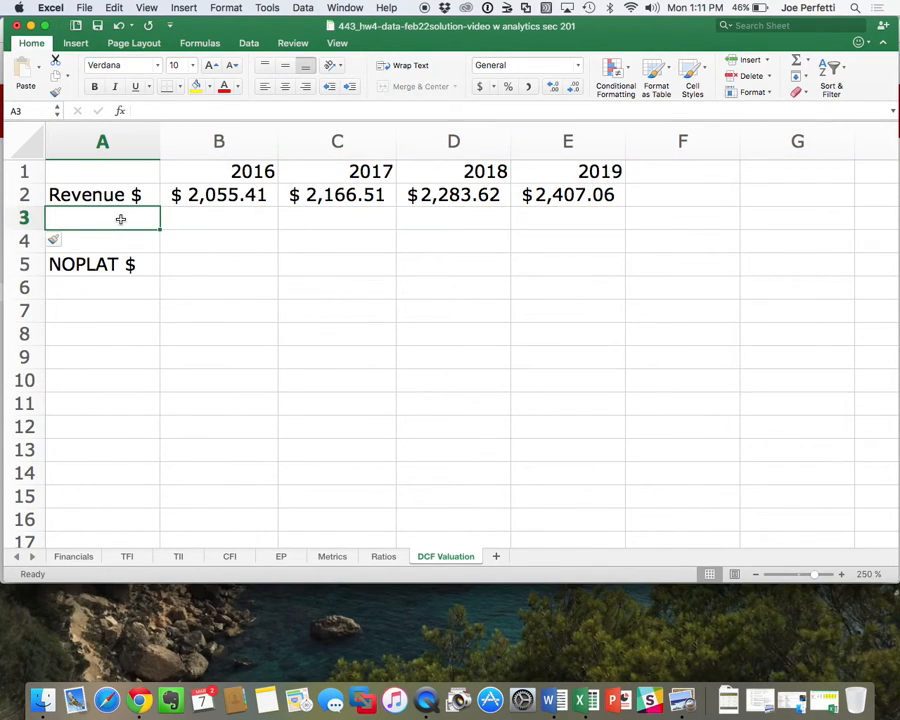
type("Depr")
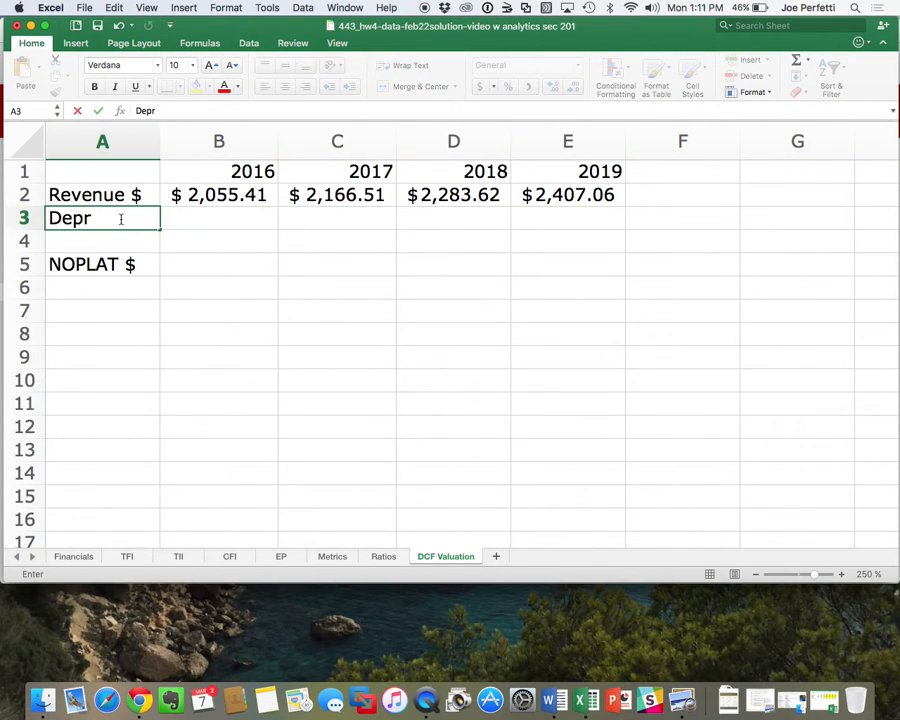
type(" $")
key("Return")
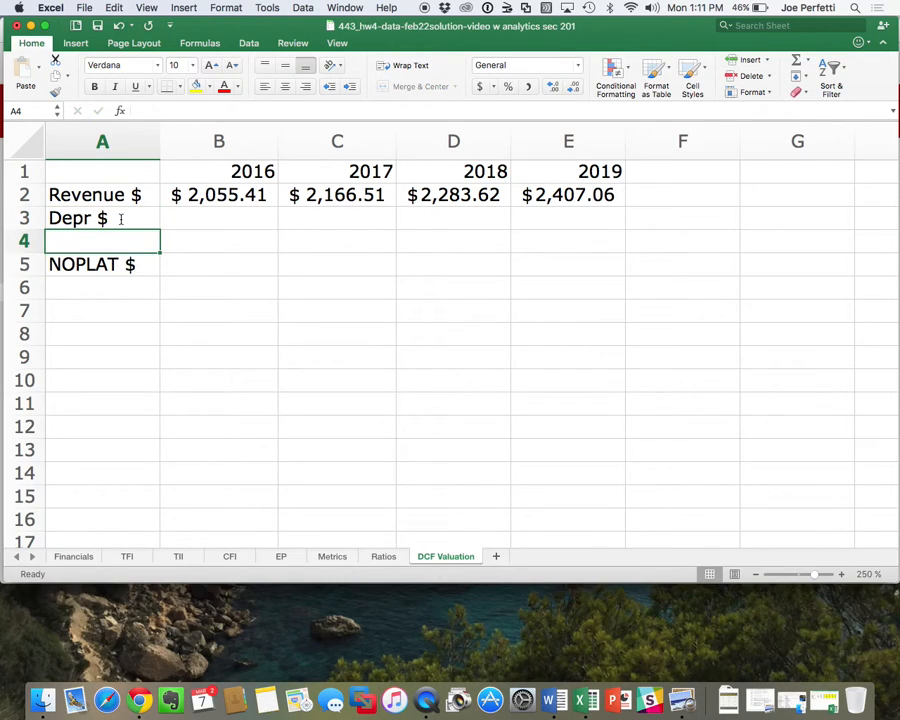
type("E")
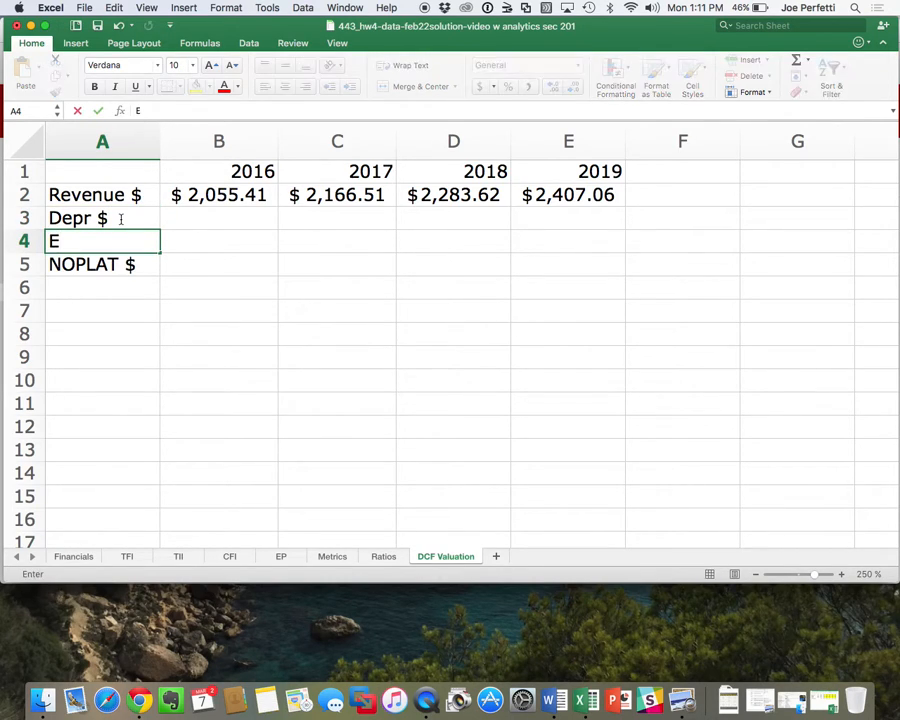
type("BIT $")
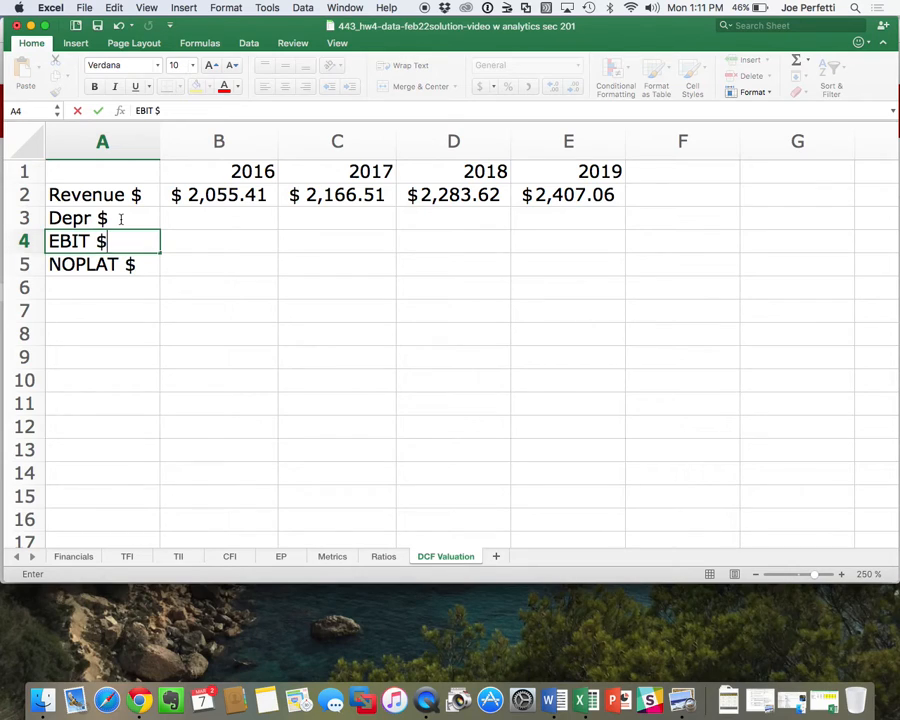
key("Return")
Calculate 2016 depreciation in B3 from revenue and the 2016 depreciation ratio with =B2*Ratios!E3
key("Right")
key("Up")
key("Up")
type("=")
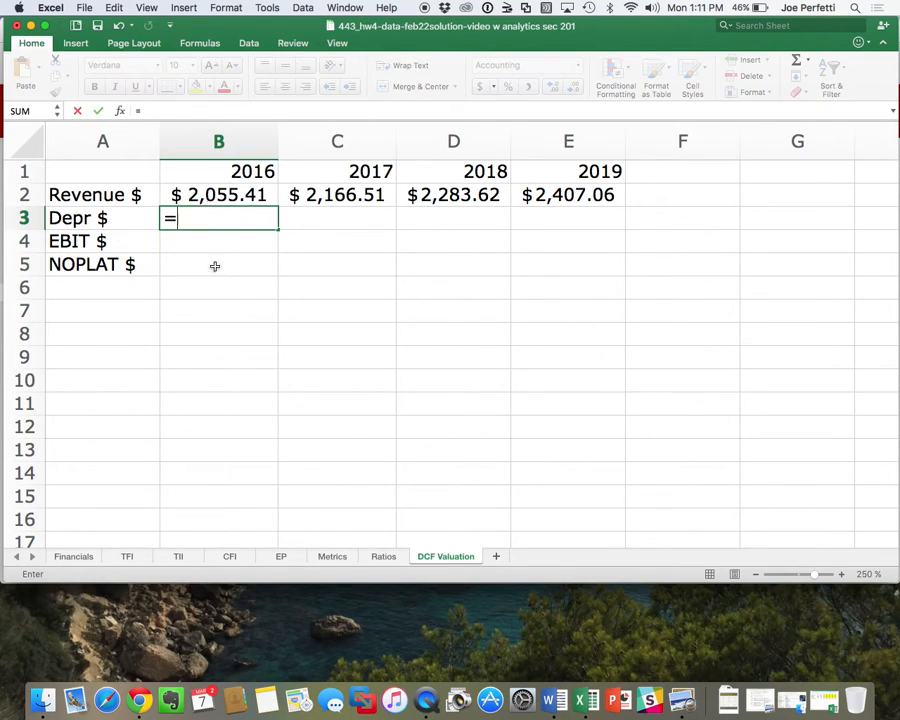
left_click(262, 195)
type("*")
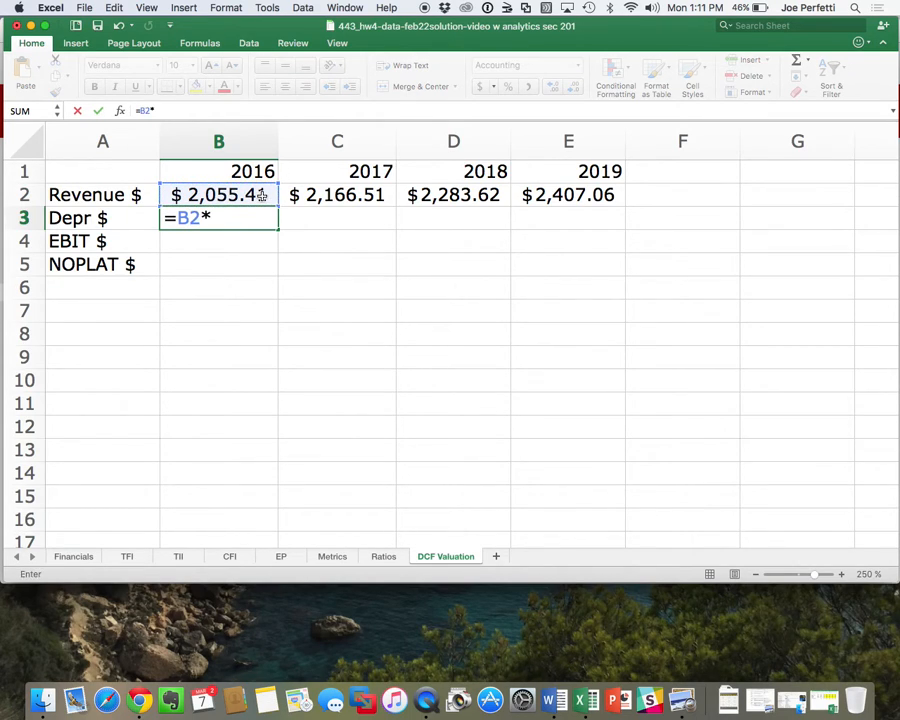
left_click(392, 557)
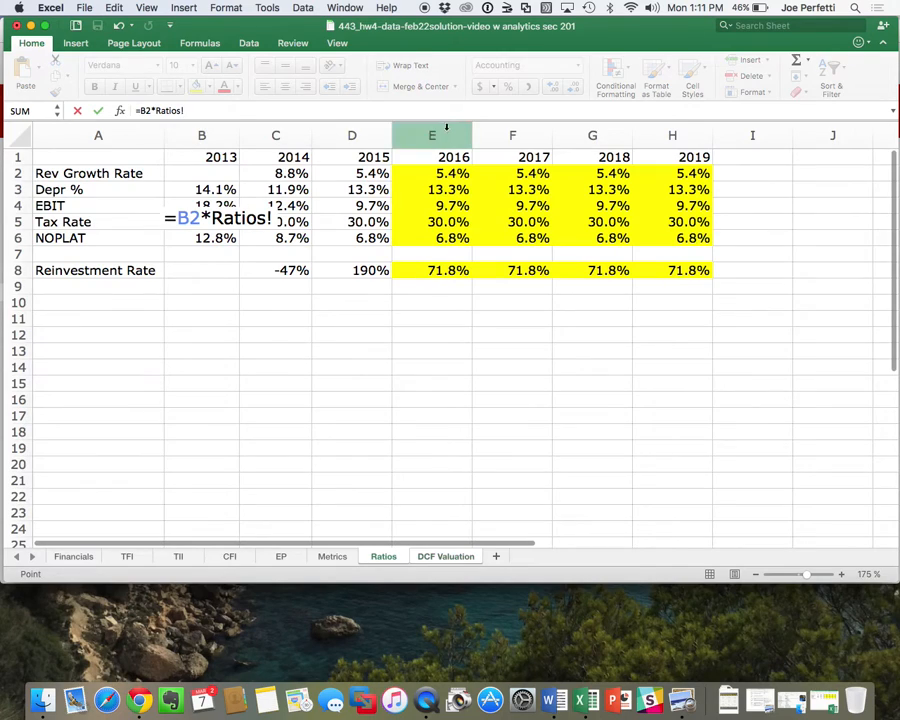
left_click(450, 189)
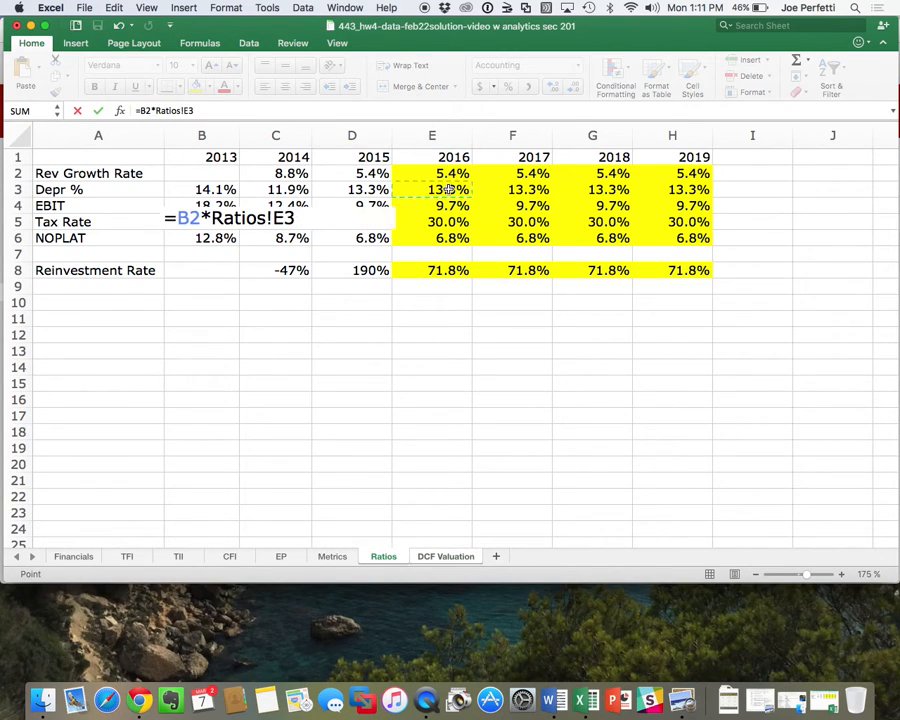
key("Return")
Copy the 2016 depreciation formula from B3 to C3:E3 for 2017 through 2019
left_click(241, 210)
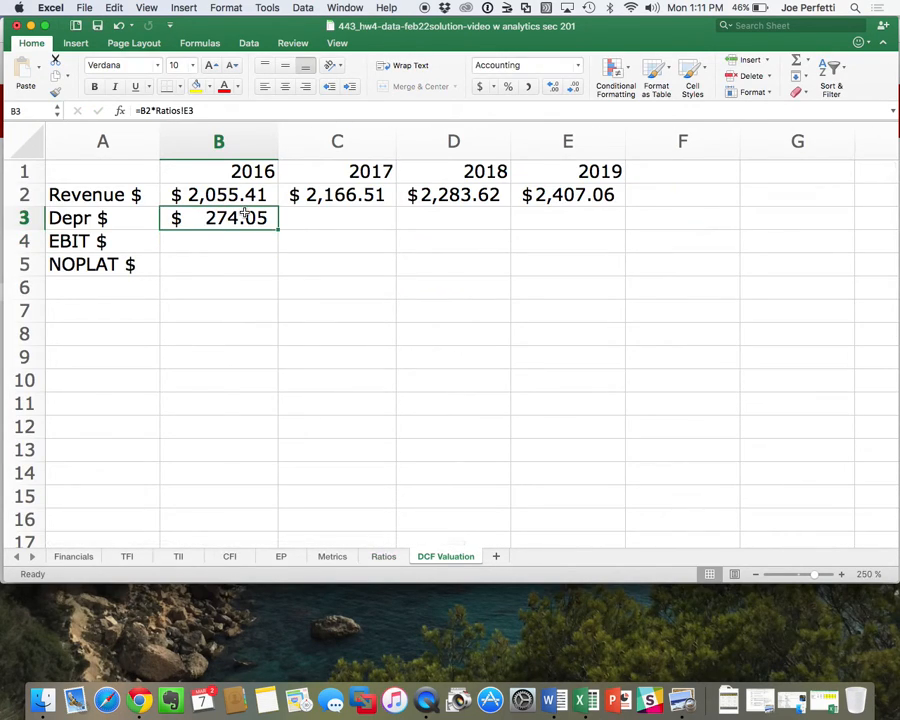
key("super+c")
left_click_drag(300, 218, 526, 204)
key("super+v")
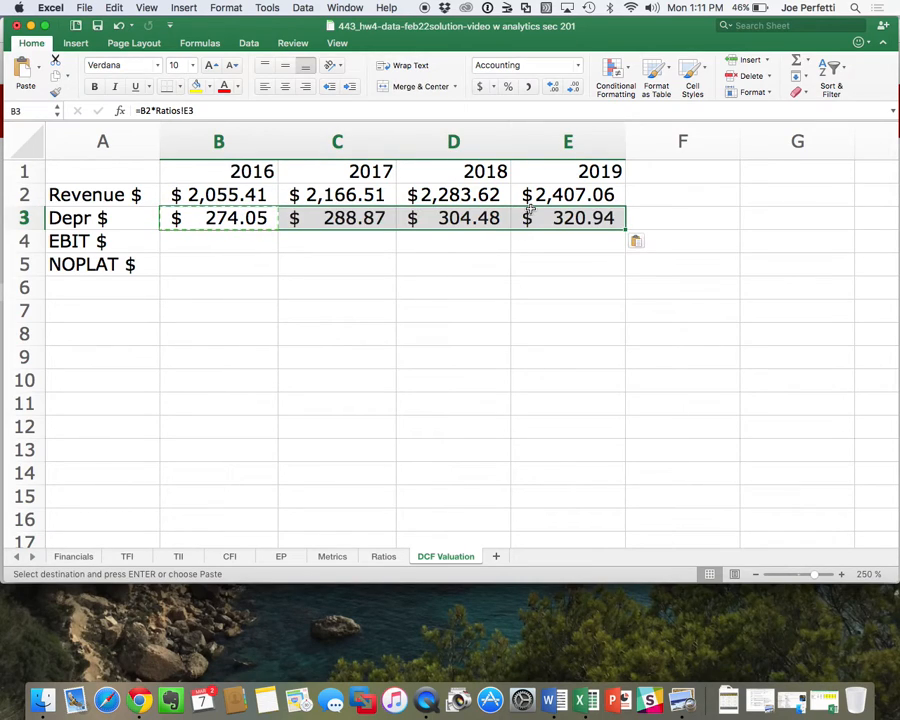
left_click(518, 285)
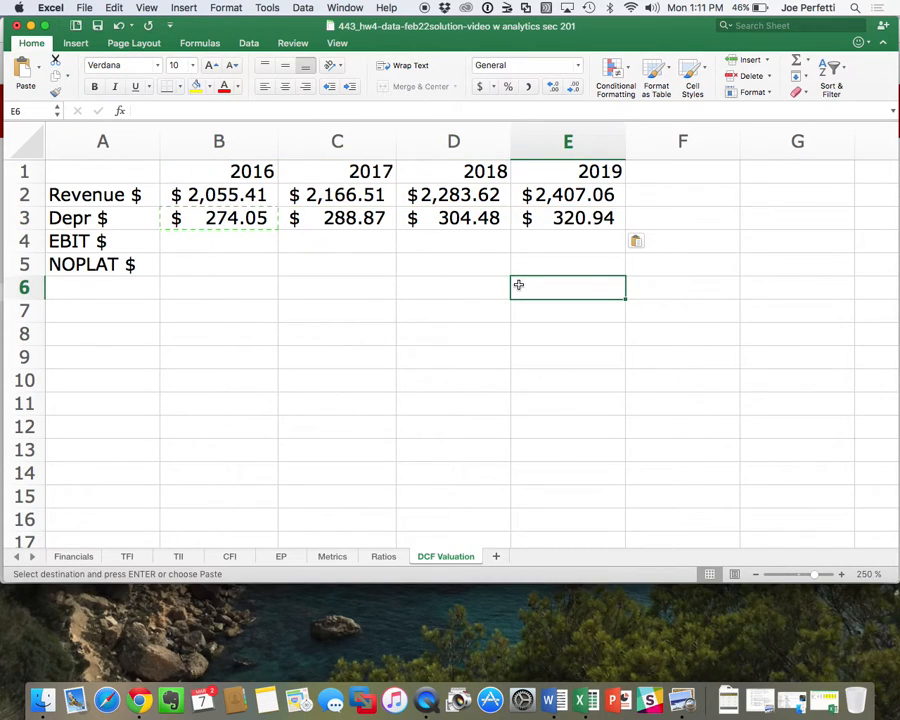
Calculate 2016 EBIT in B4 with =Ratios!E4*'DCF Valuation'!B2, using the 2016 EBIT ratio and revenue
left_click(267, 241)
type("=")
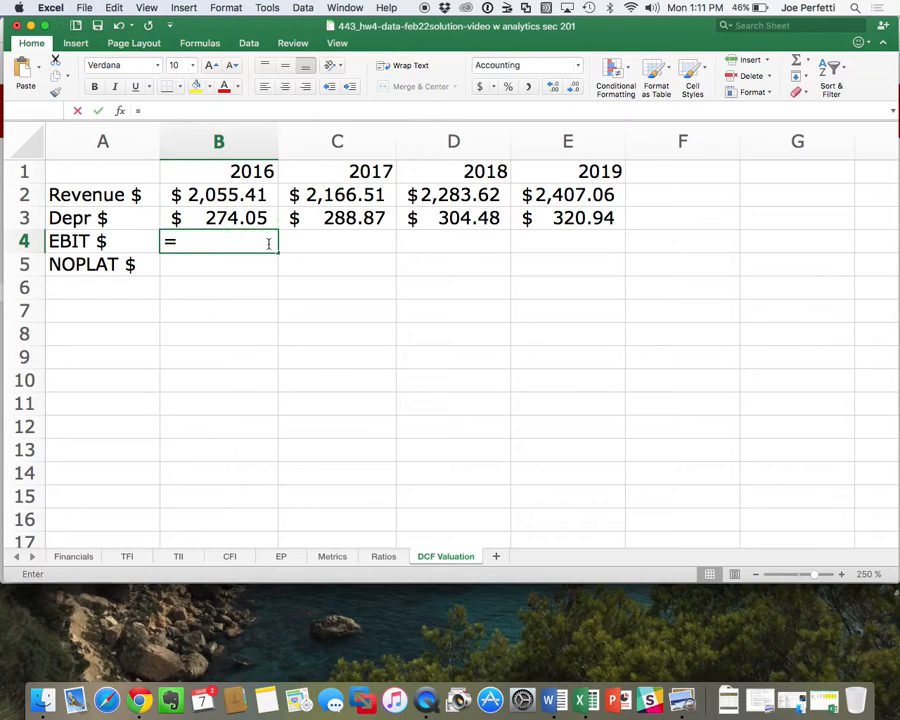
left_click(386, 558)
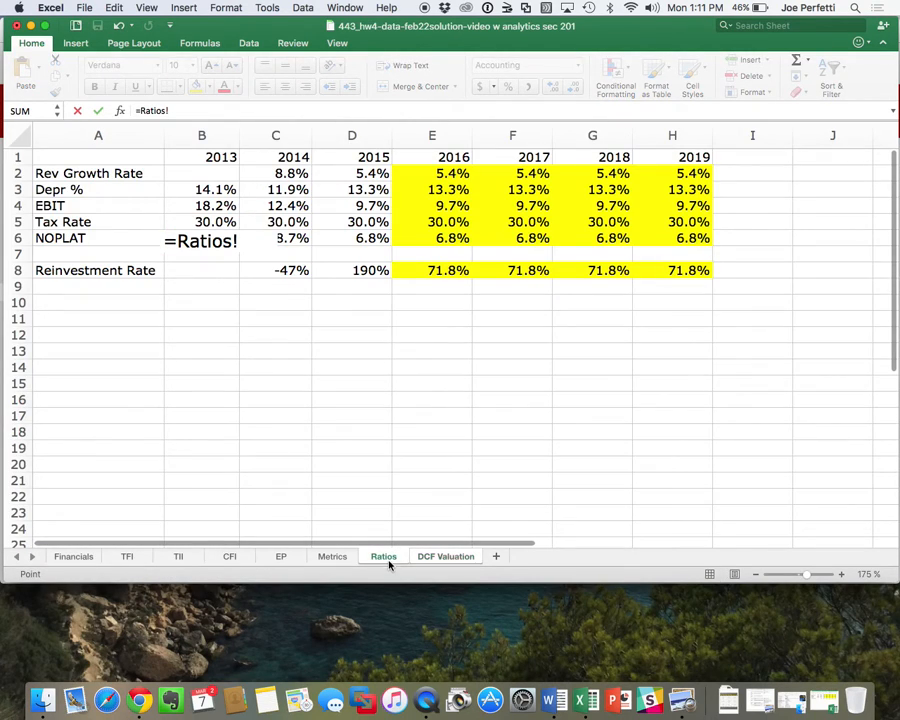
left_click(452, 208)
type("*")
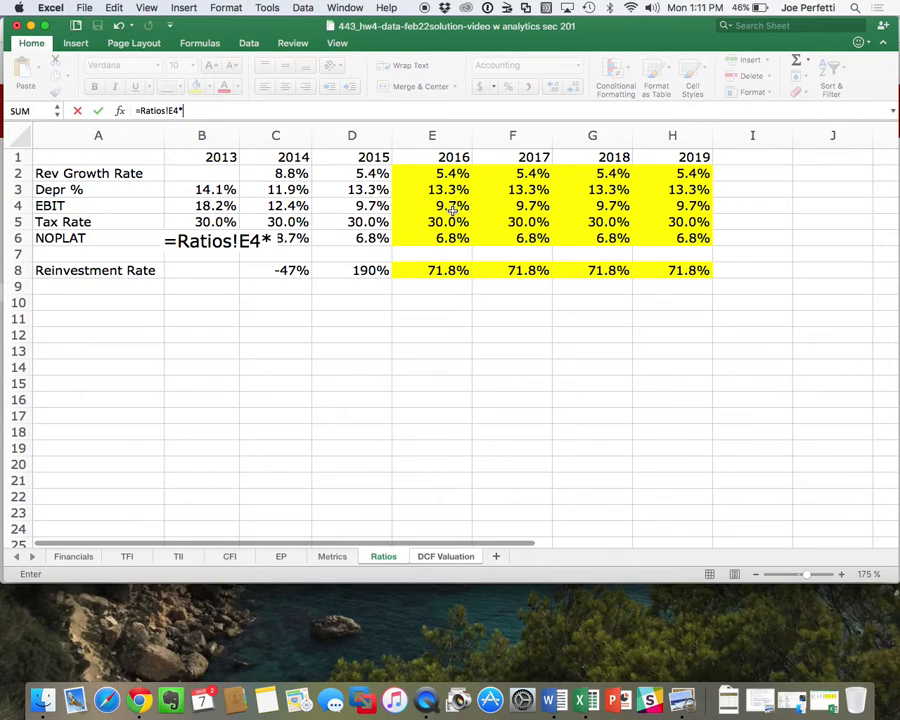
left_click(452, 557)
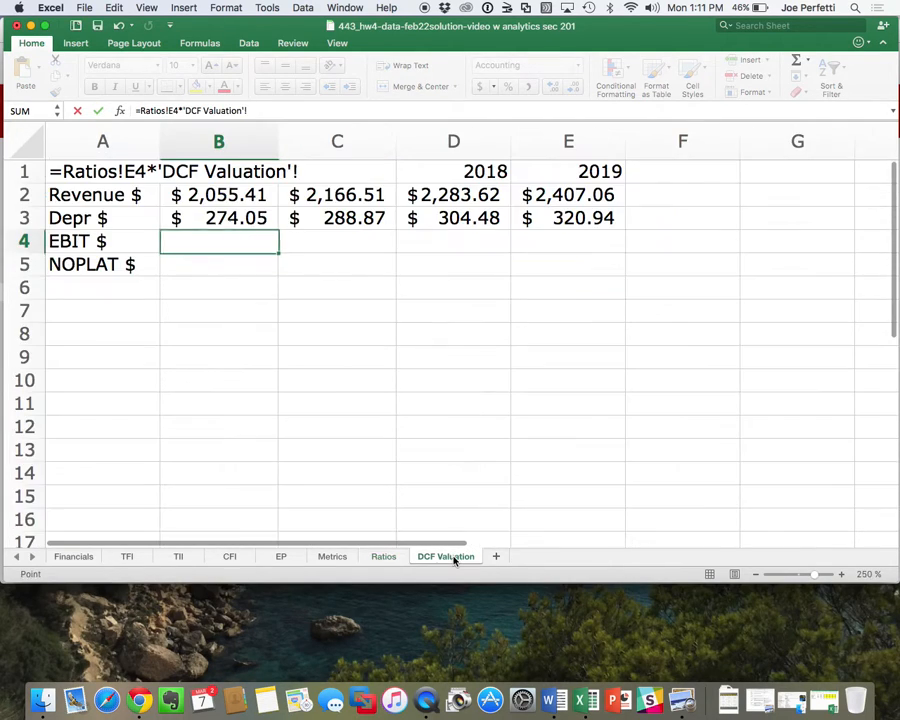
left_click(245, 195)
key("Return")
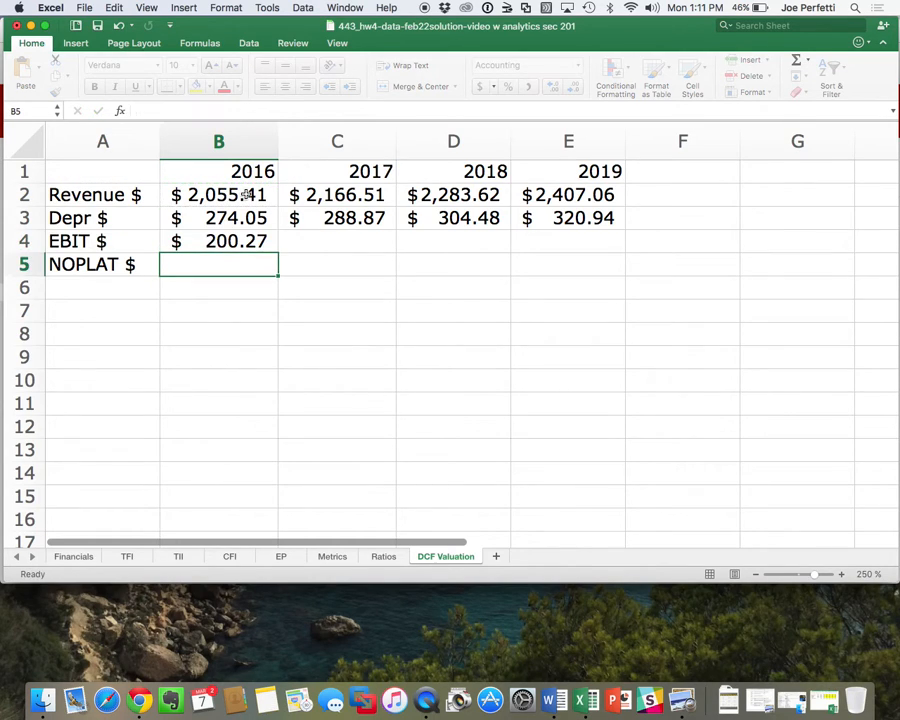
Copy the 2016 EBIT formula from B4 across to E4 for 2017 through 2019
key("Up")
key("Up")
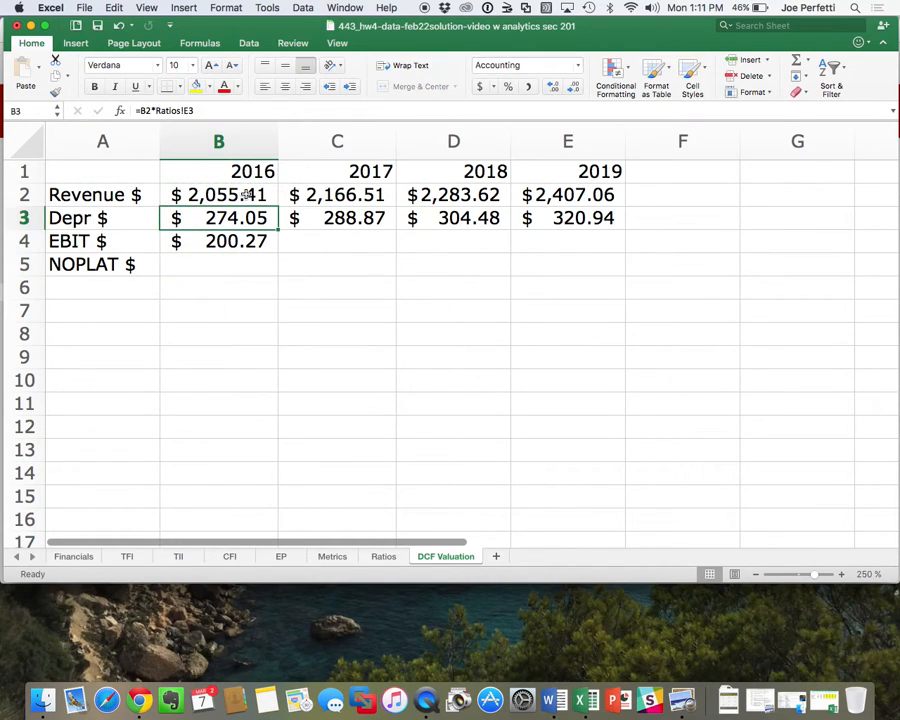
key("Up")
key("Down")
key("Down")
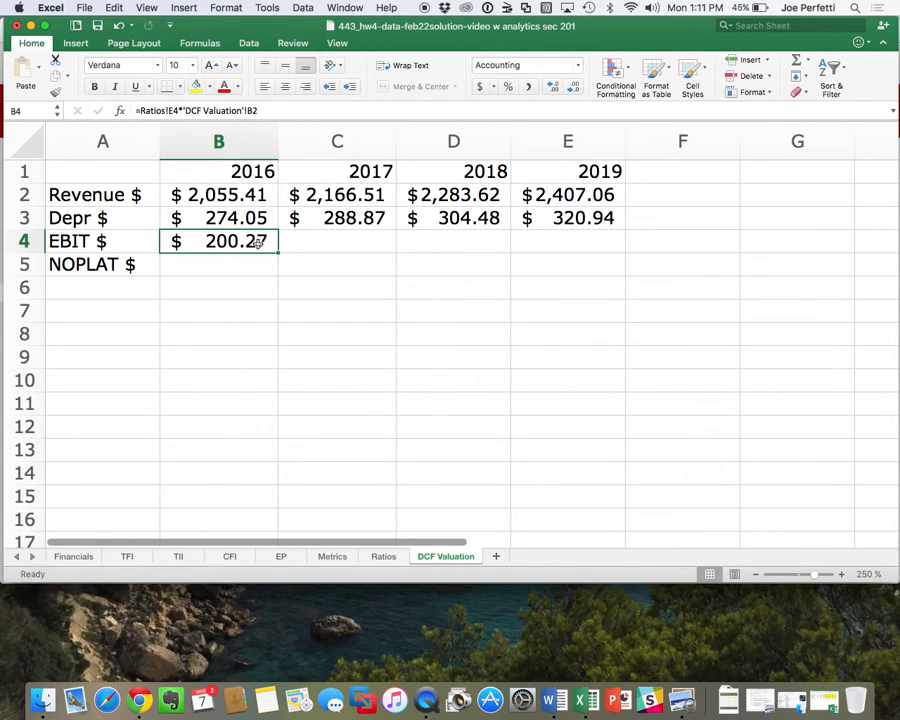
key("super+c")
left_click_drag(290, 241, 514, 239)
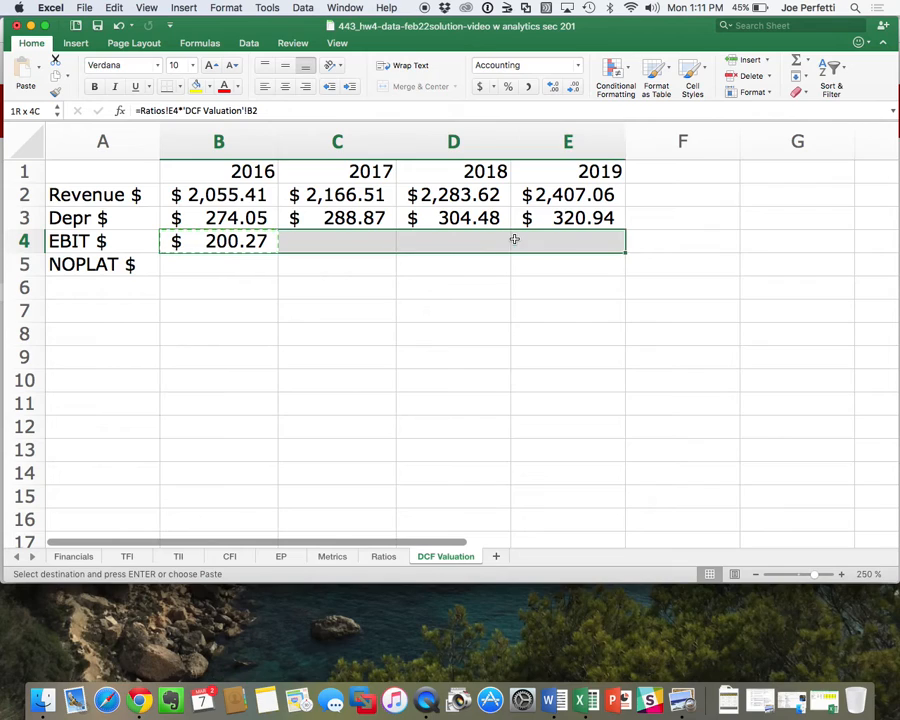
key("super+v")
Begin the 2016 NOPLAT formula in B5 as =B4*(1-Ratios!, multiplying EBIT by one minus a rate from the Ratios sheet
left_click(215, 257)
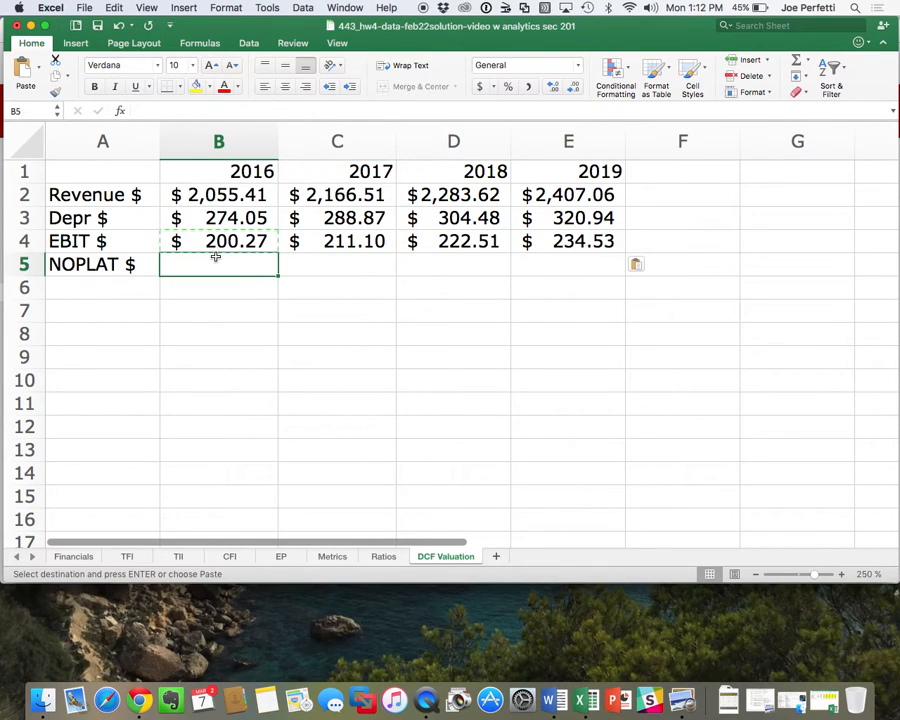
type("=")
key("Up")
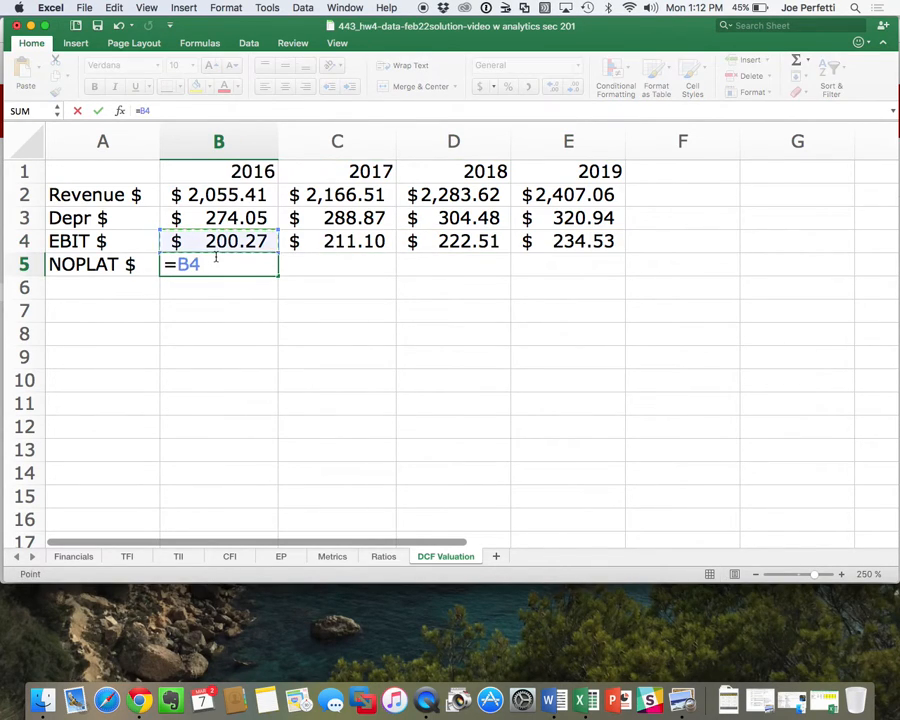
type("*(1-Ratios!")
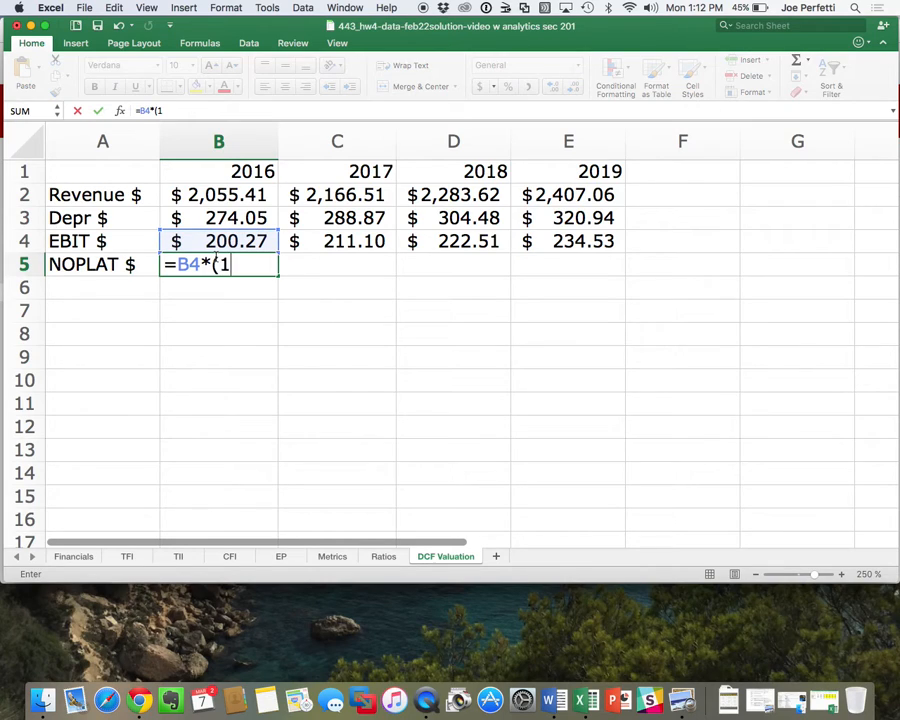
left_click(386, 556)
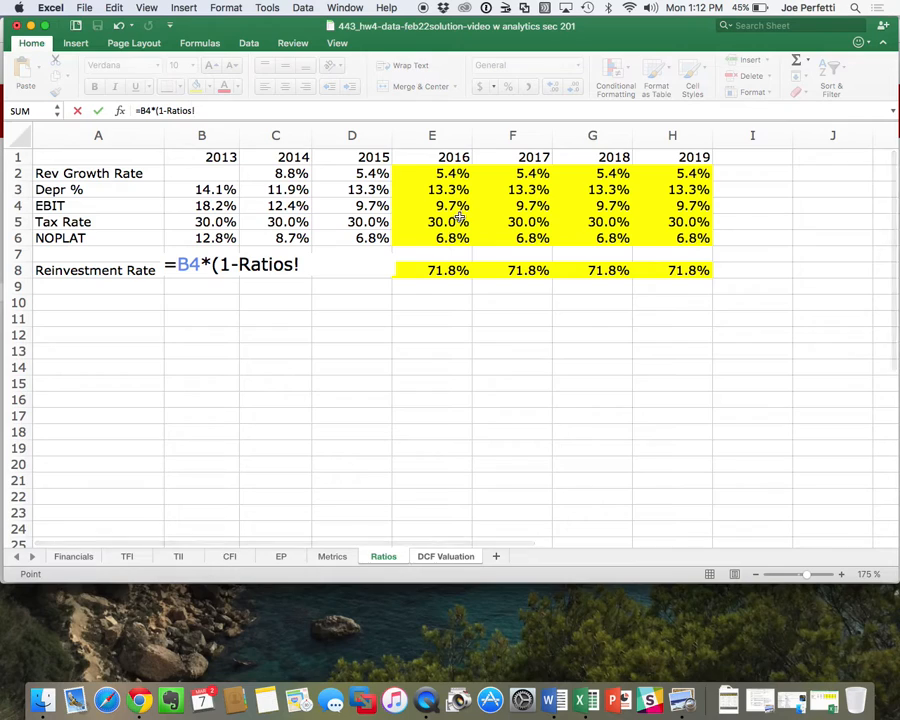
Complete the 2016 NOPLAT formula as =B4*(1-Ratios!E5) in B5 and apply the Accounting number format
left_click(457, 221)
type(")")
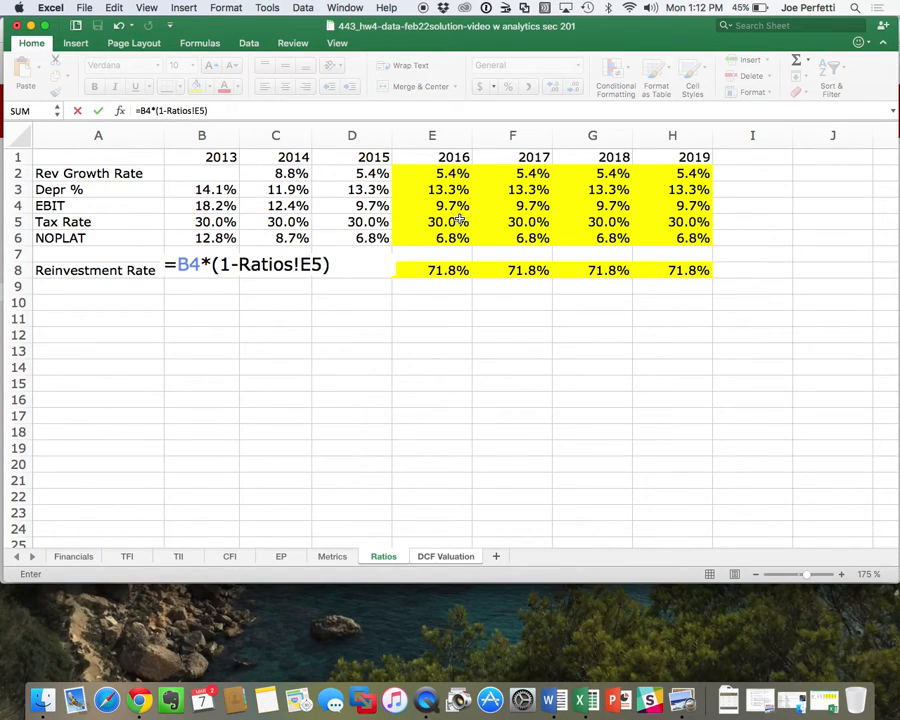
key("Return")
left_click(243, 263)
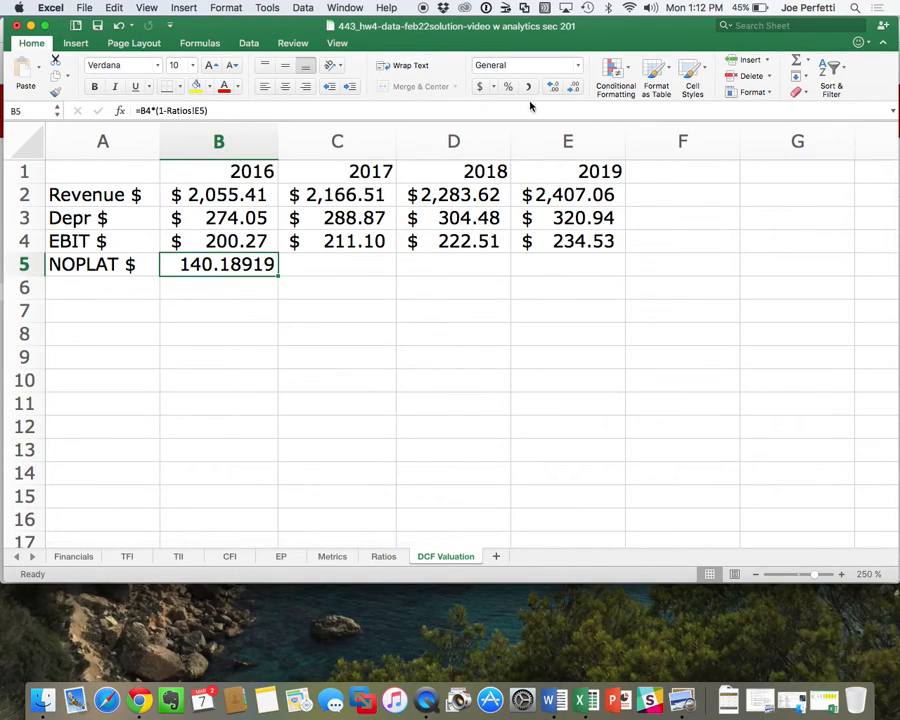
left_click(477, 86)
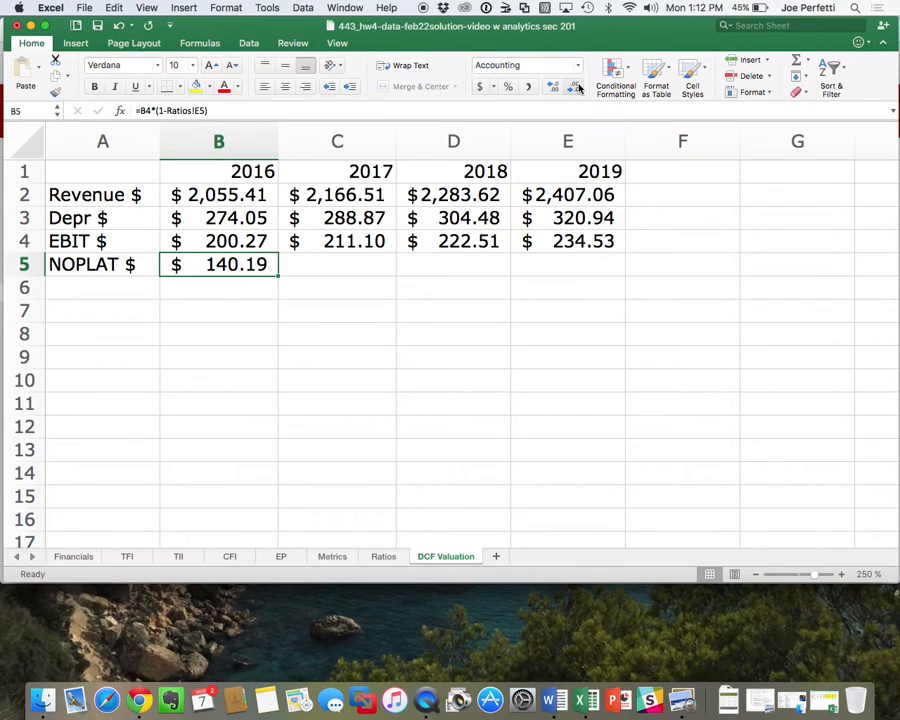
Copy the 2016 NOPLAT formula across 2017 to 2019 in C5:E5
key("super+c")
left_click_drag(257, 263, 525, 265)
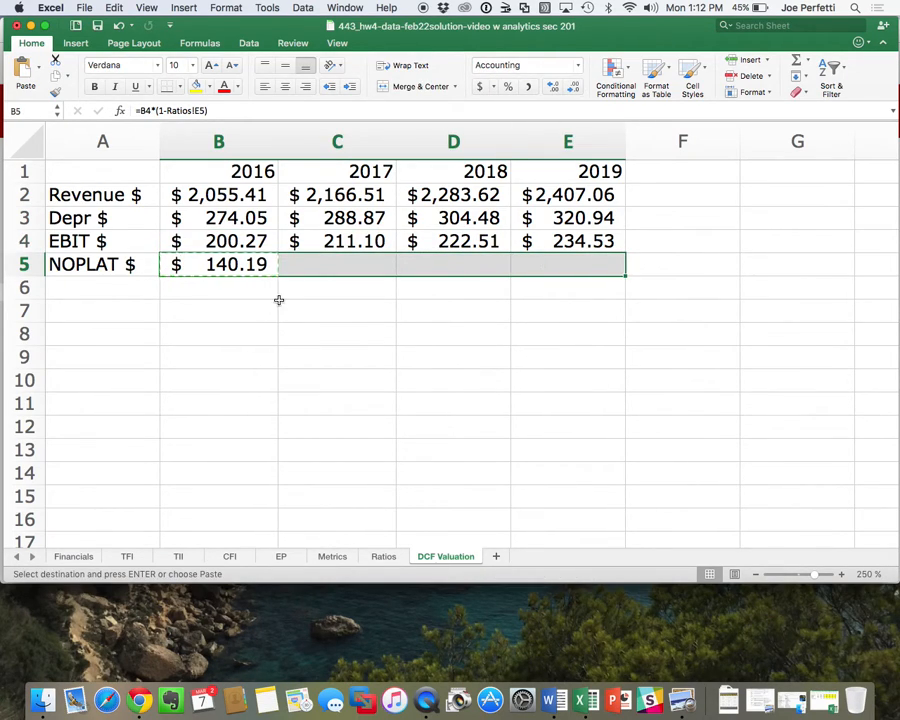
left_click(236, 263)
left_click_drag(311, 265, 522, 261)
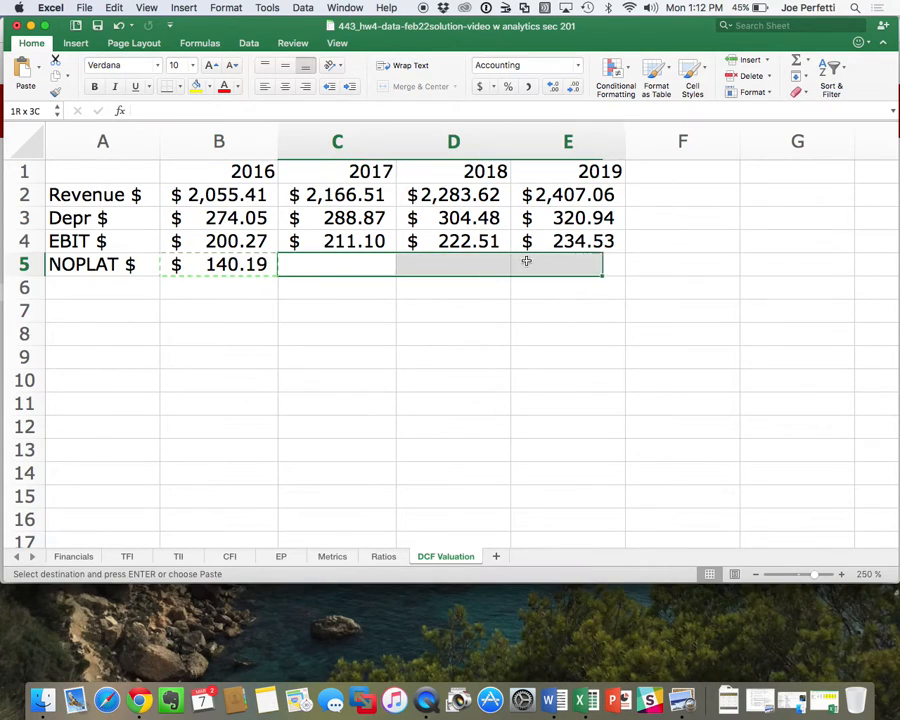
key("super+v")
Label A6 "Gross Cash Flow" and widen column A to fit the label
left_click(102, 303)
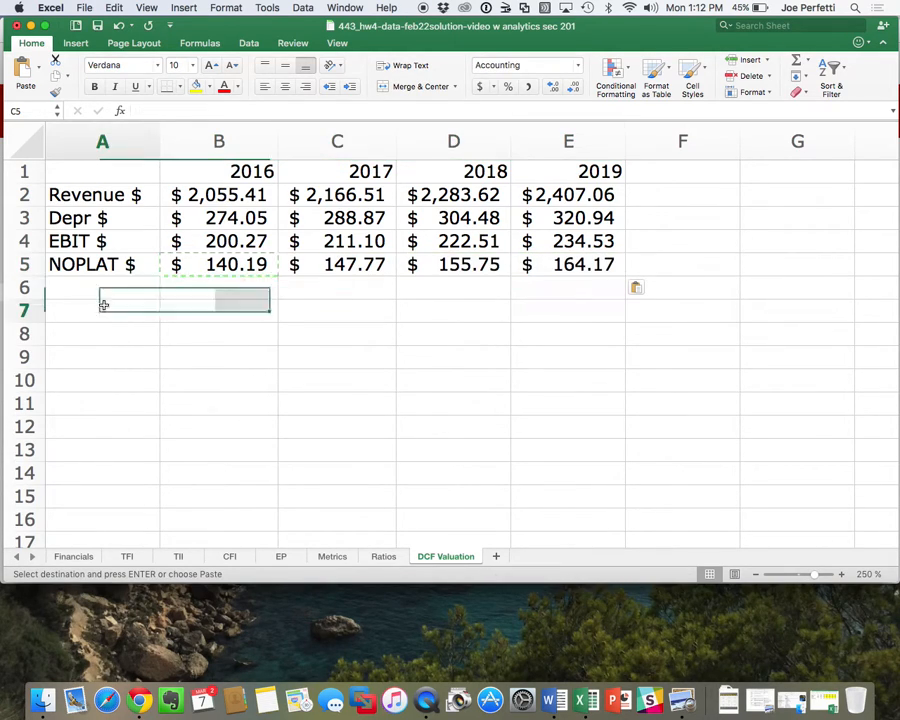
left_click(108, 283)
type("Grtoss")
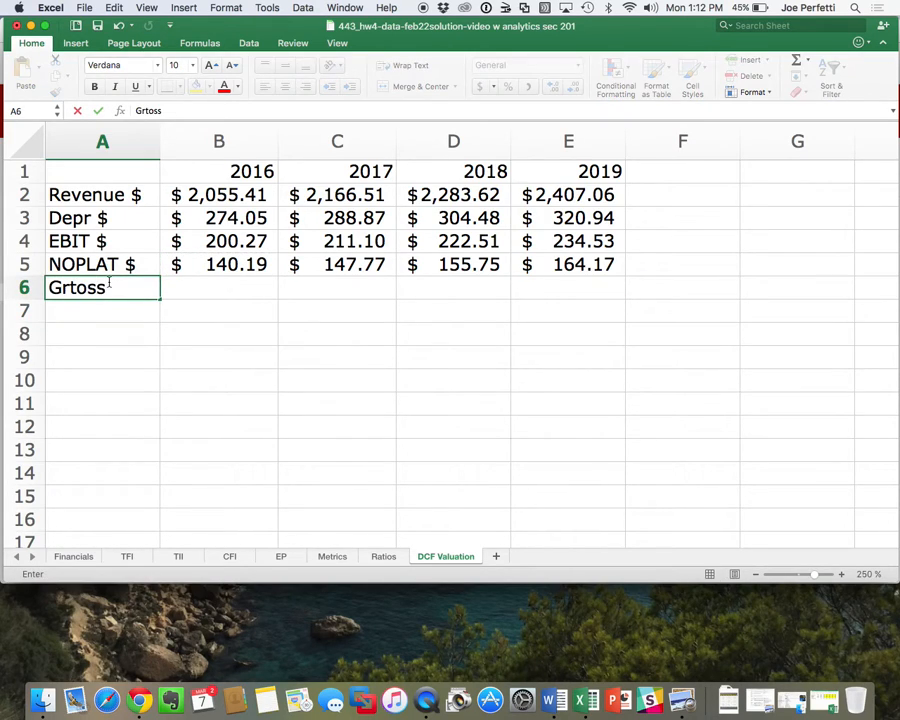
key("BackSpace")
key("BackSpace")
key("BackSpace")
key("BackSpace")
type("oss Cash F")
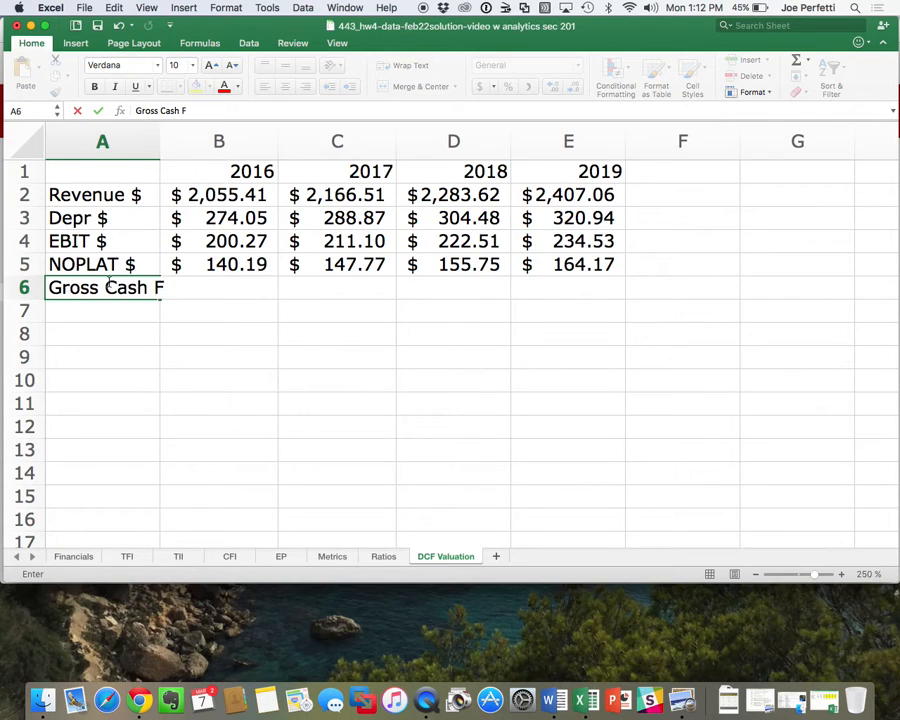
type("low")
key("Return")
left_click_drag(160, 141, 203, 142)
Calculate 2016 gross cash flow in B6 as NOPLAT plus depreciation, =B5+B3
left_click(303, 290)
type("=")
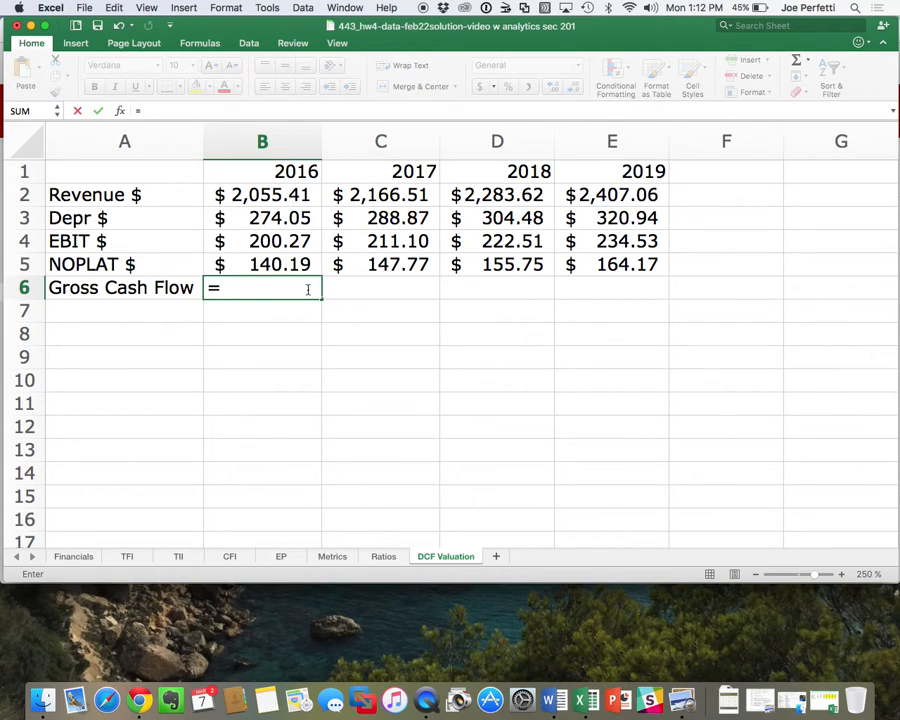
key("Up")
type("+")
key("Up")
key("Up")
key("Up")
key("Return")
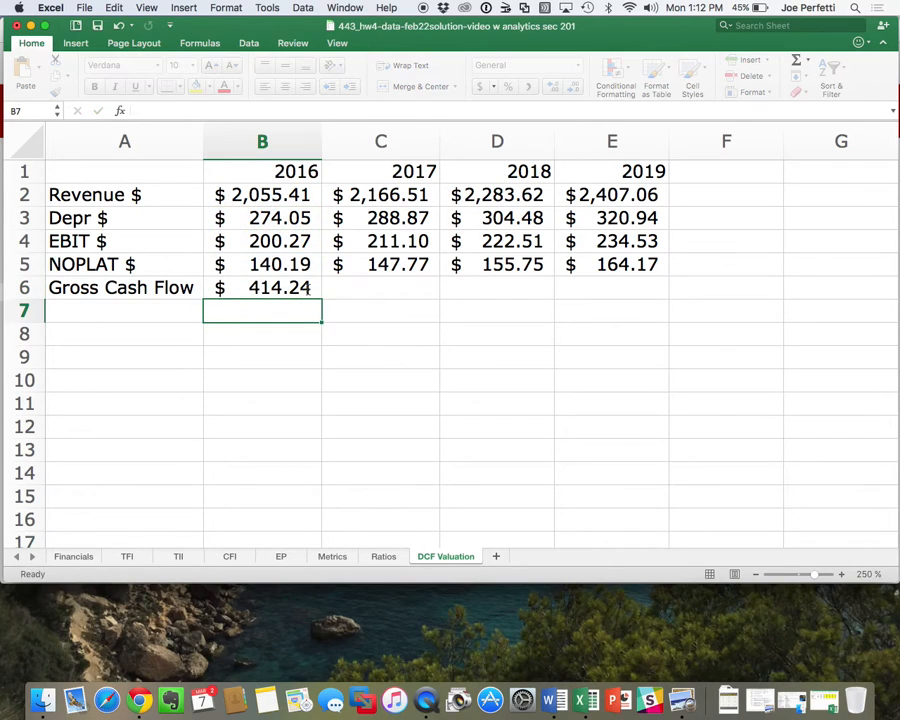
Copy the 2016 gross cash flow formula across 2017 to 2019 in row 6
left_click(255, 288)
key("super+c")
left_click_drag(255, 288, 566, 286)
key("super+v")
left_click(627, 350)
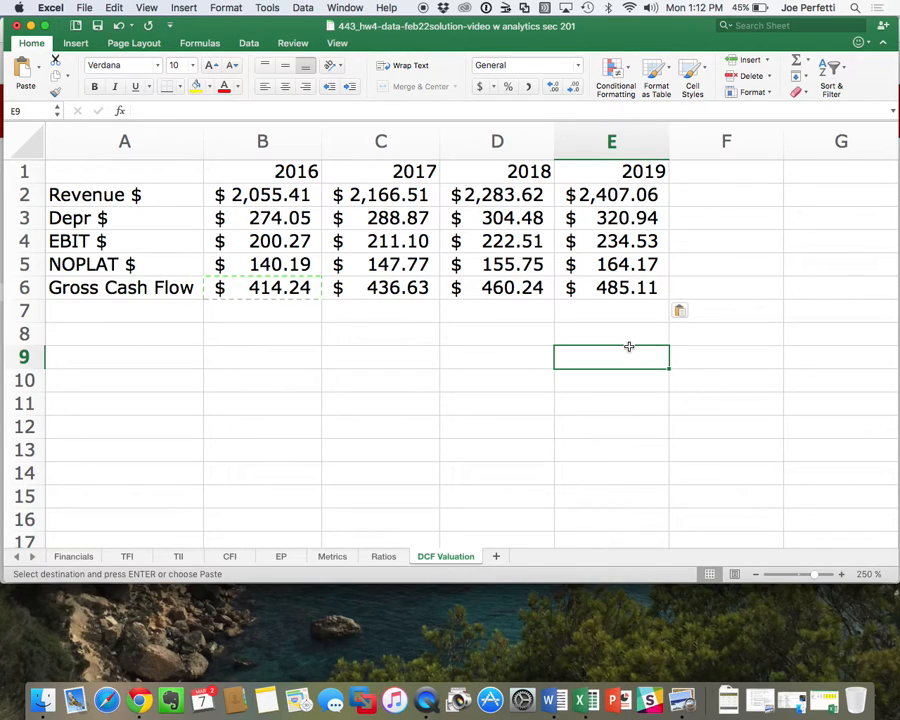
Add the row label "Gross Investment" in A8
left_click(144, 331)
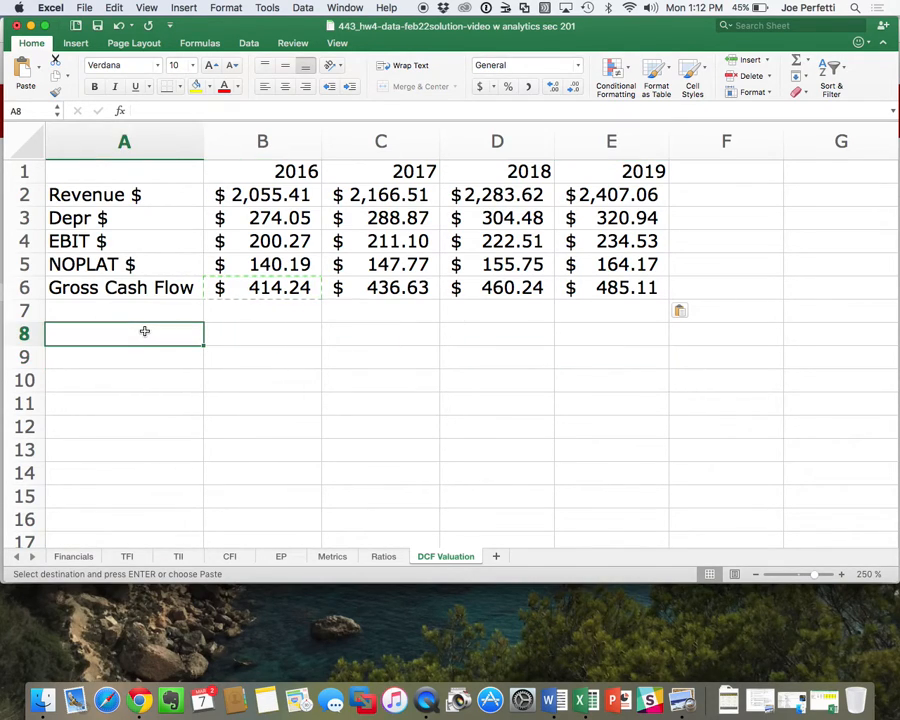
type("Gross I")
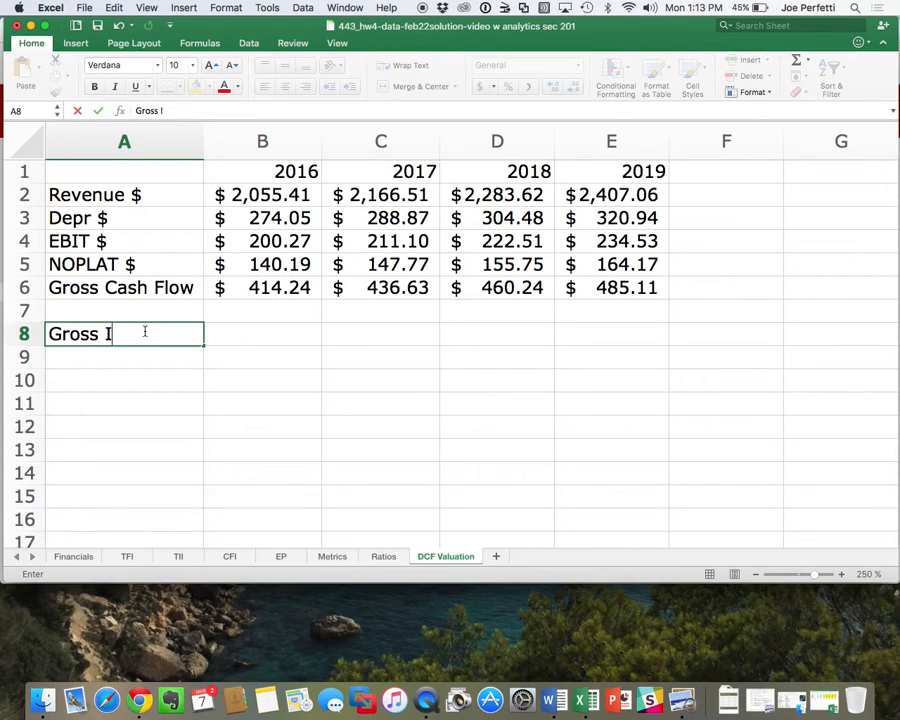
type("nvestment")
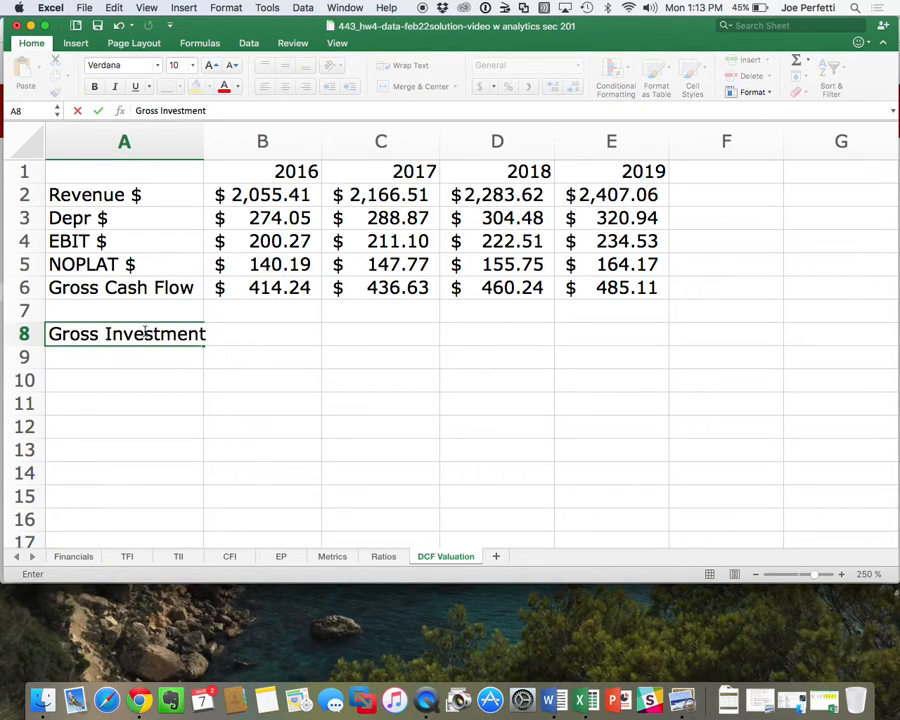
key("Return")
Calculate 2016 gross investment in B8 as gross cash flow times the 2016 reinvestment rate, =B6*Ratios!E8
left_click(291, 329)
type("=")
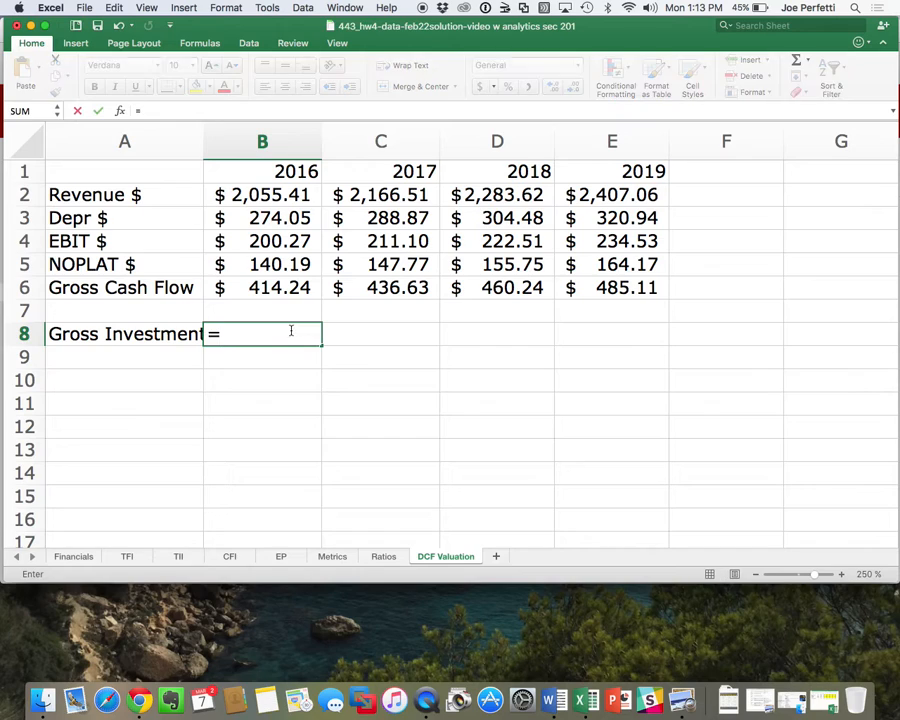
left_click(309, 290)
type("*")
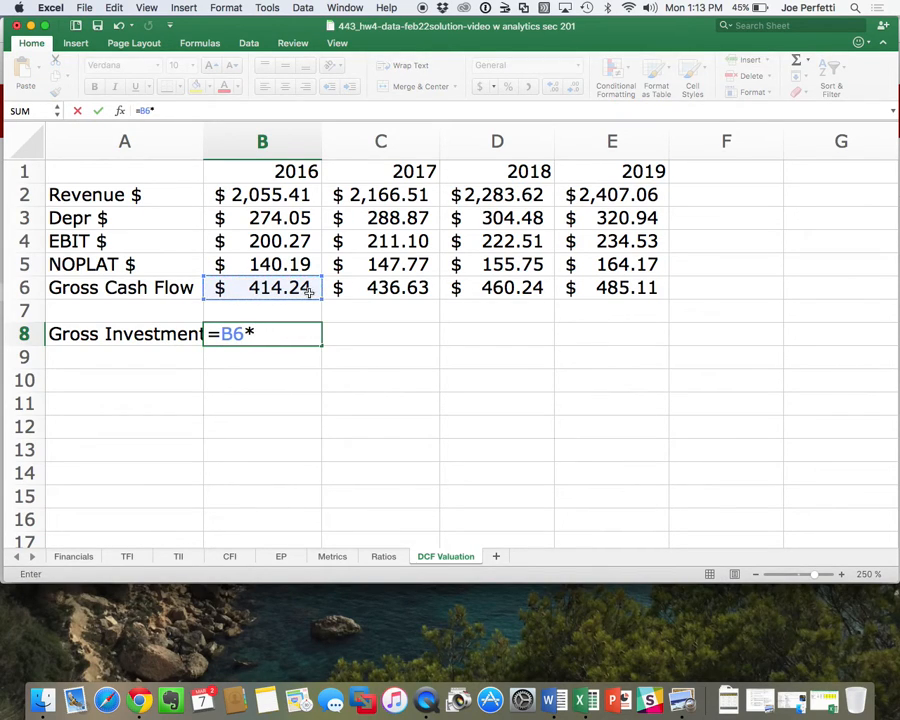
left_click(383, 556)
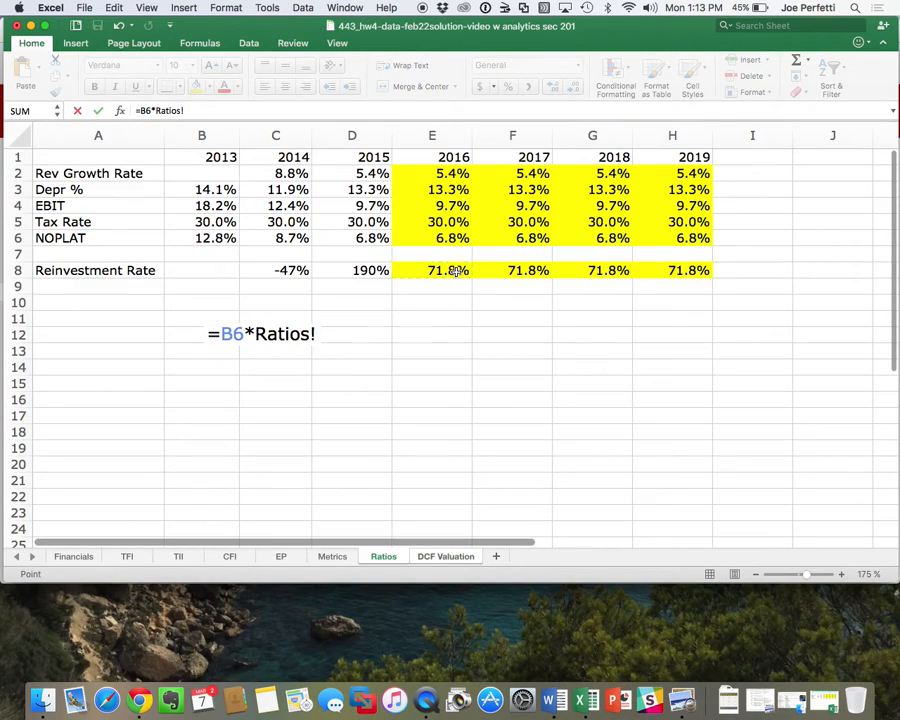
left_click(455, 271)
key("Return")
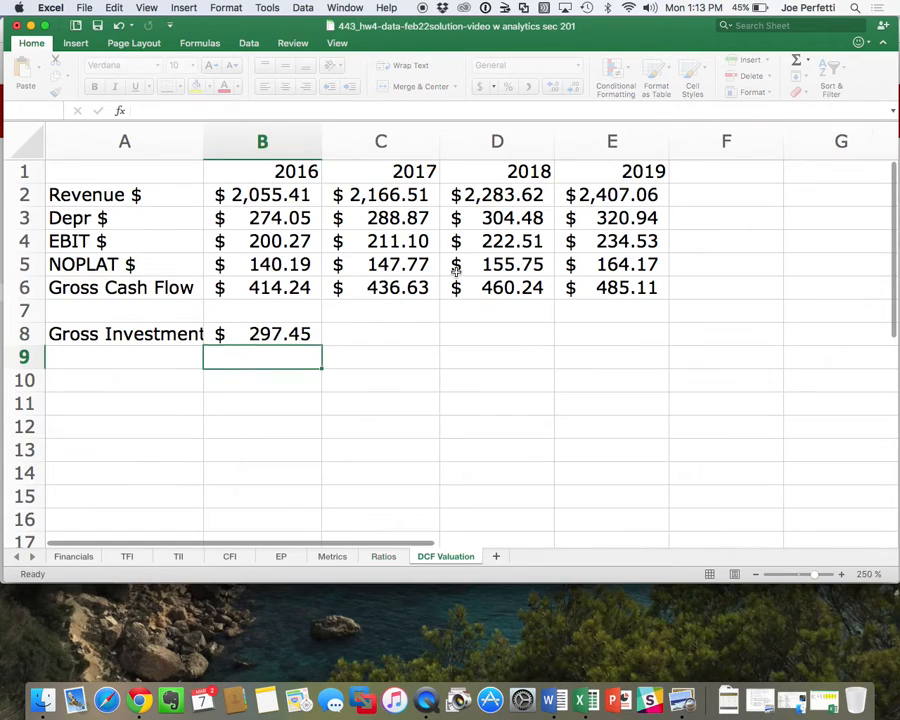
Add the row label "Free Cash Flow" in A10
left_click(112, 381)
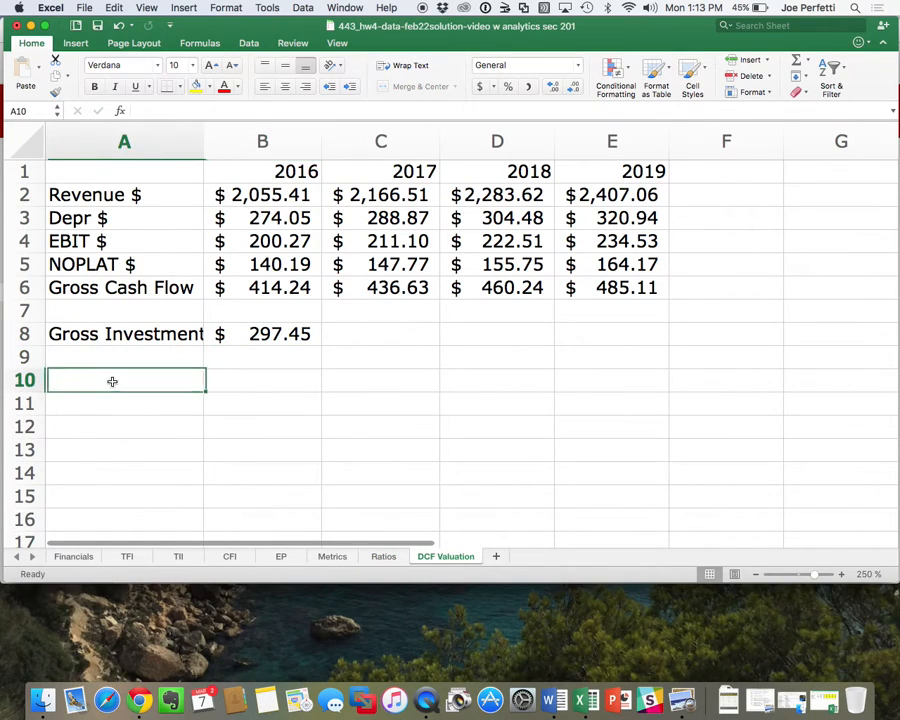
type("Free ")
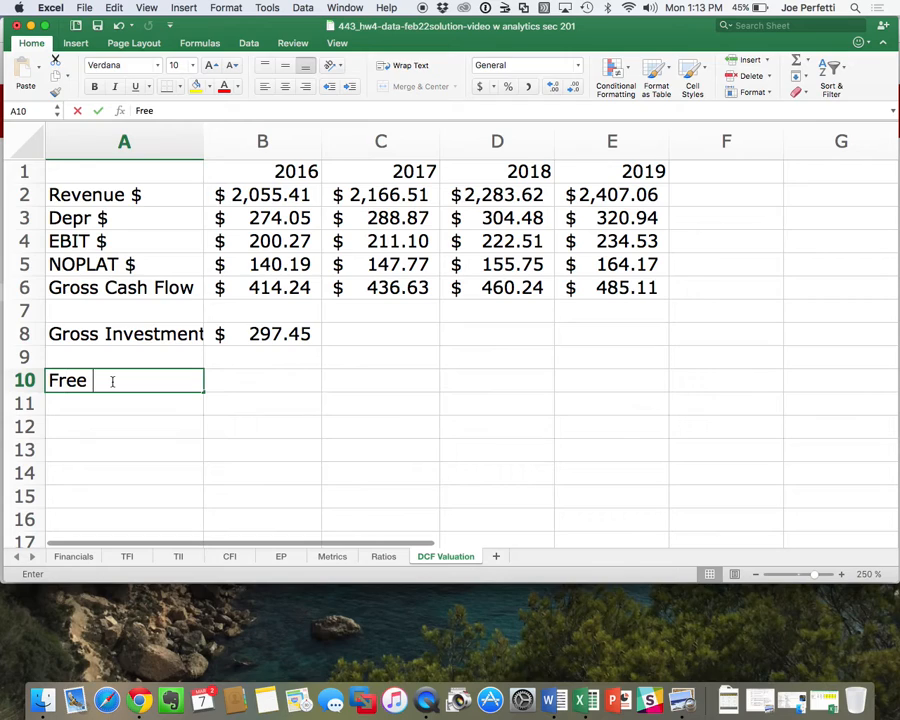
type("Cash Flow")
key("Return")
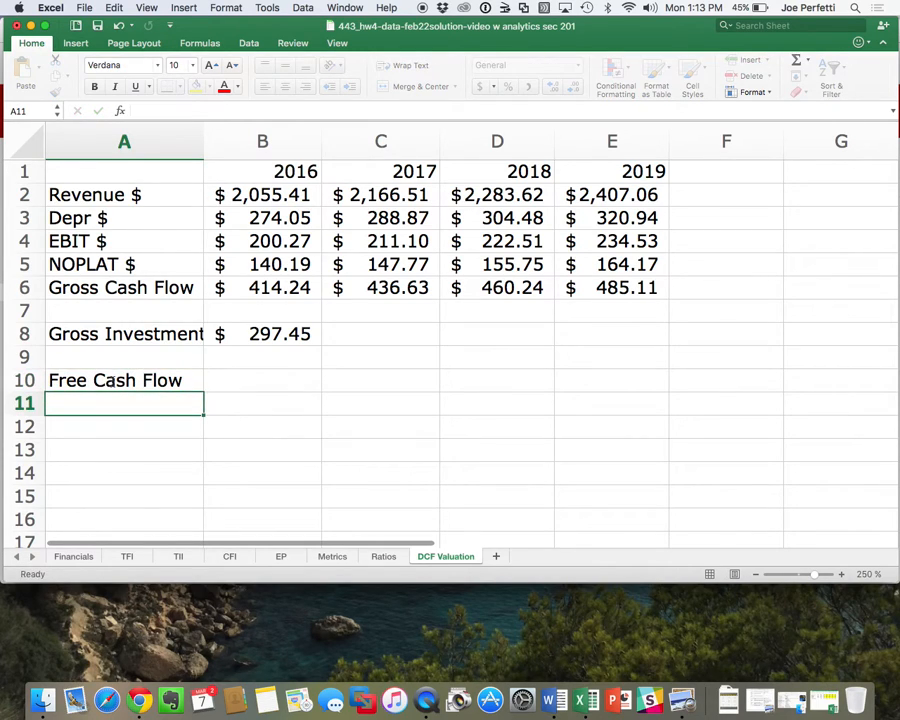
Calculate 2016 free cash flow in B10 as gross cash flow minus gross investment, =B6-B8
left_click(268, 385)
type("=")
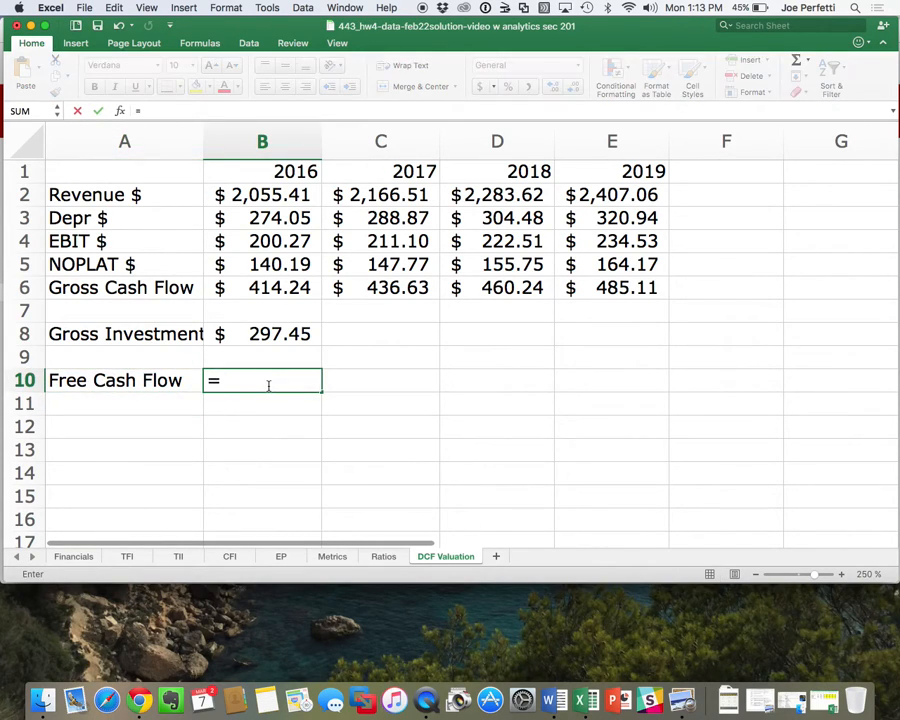
key("Up")
key("Up")
key("Up")
key("Up")
type("-")
key("Up")
key("Up")
key("Return")
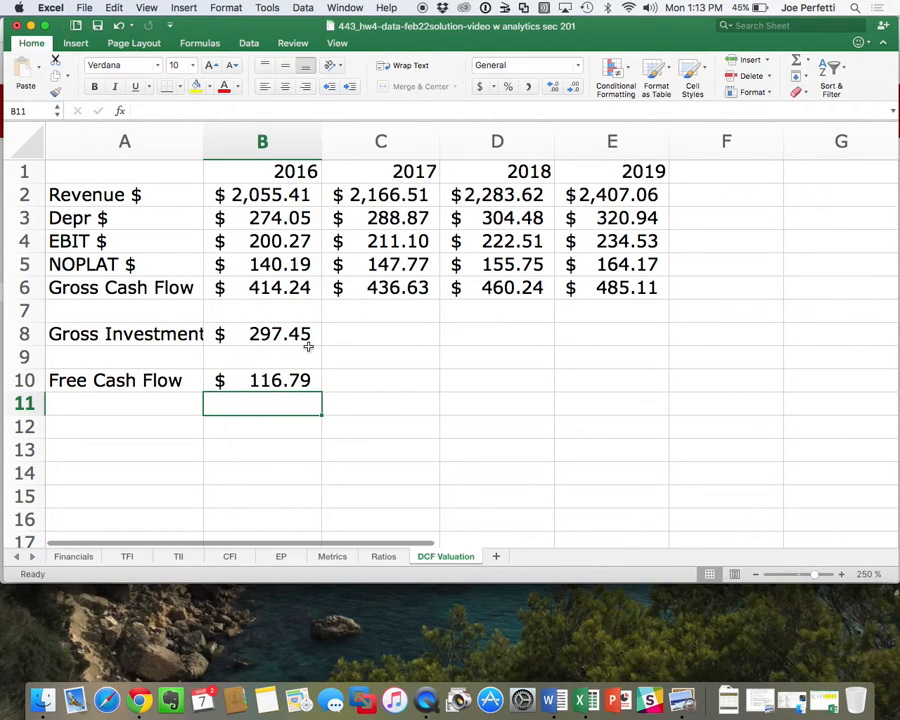
Copy the 2016 gross investment and free cash flow formulas in B8:B10 across 2017 to 2019
left_click(299, 340)
left_click_drag(299, 340, 297, 373)
key("super+c")
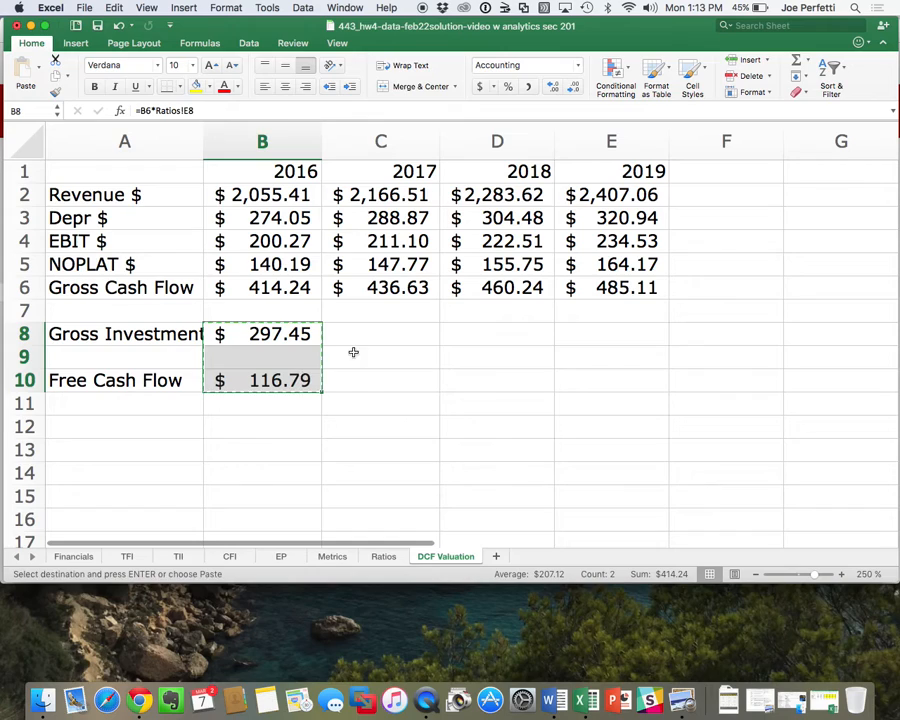
left_click_drag(375, 329, 597, 326)
key("super+v")
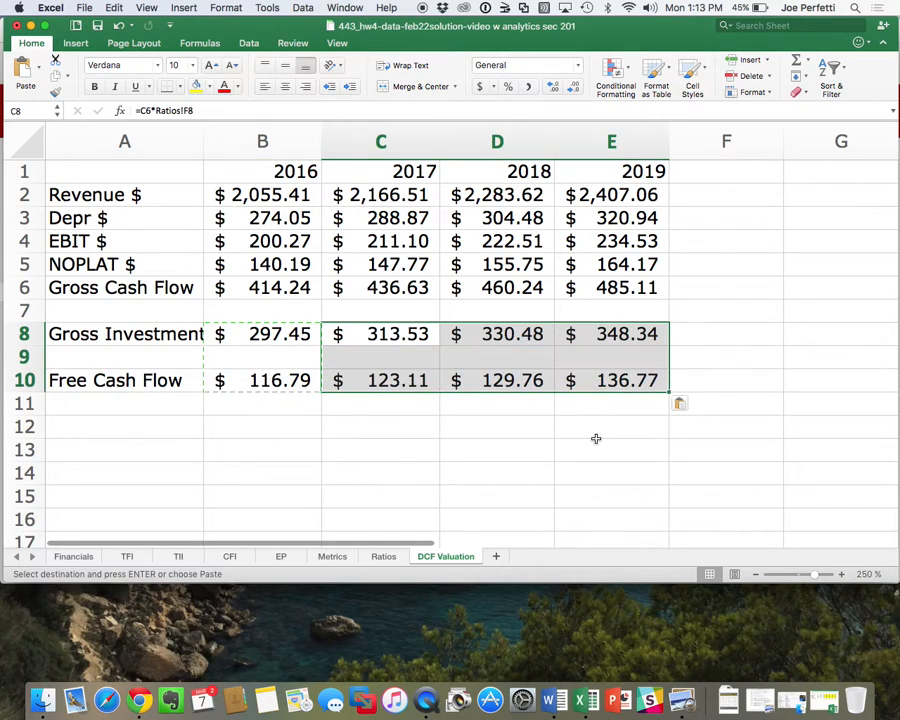
left_click(596, 438)
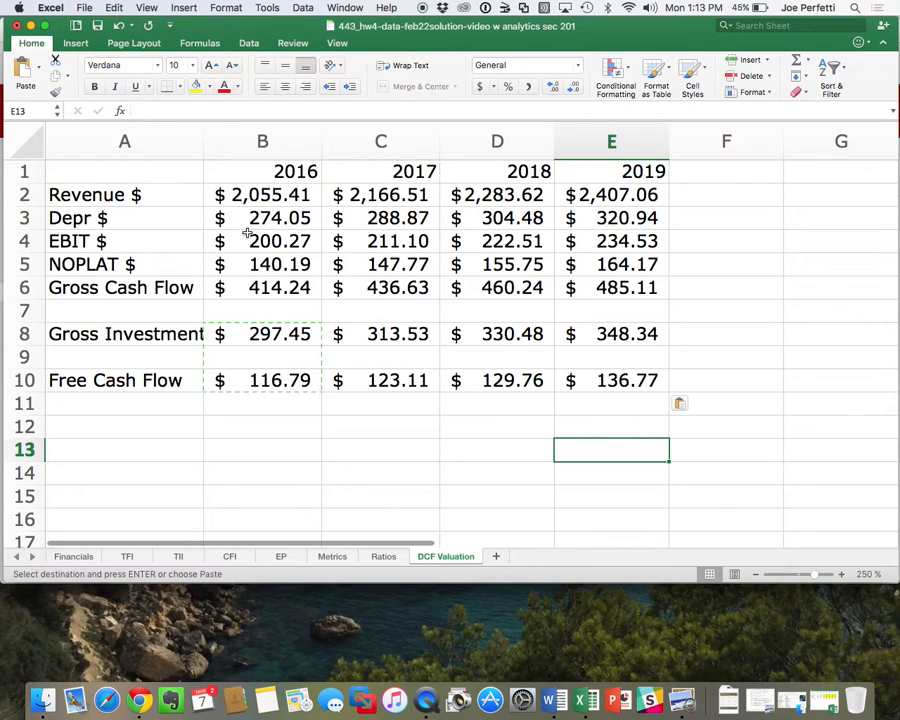
key("Escape")
left_click(241, 265)
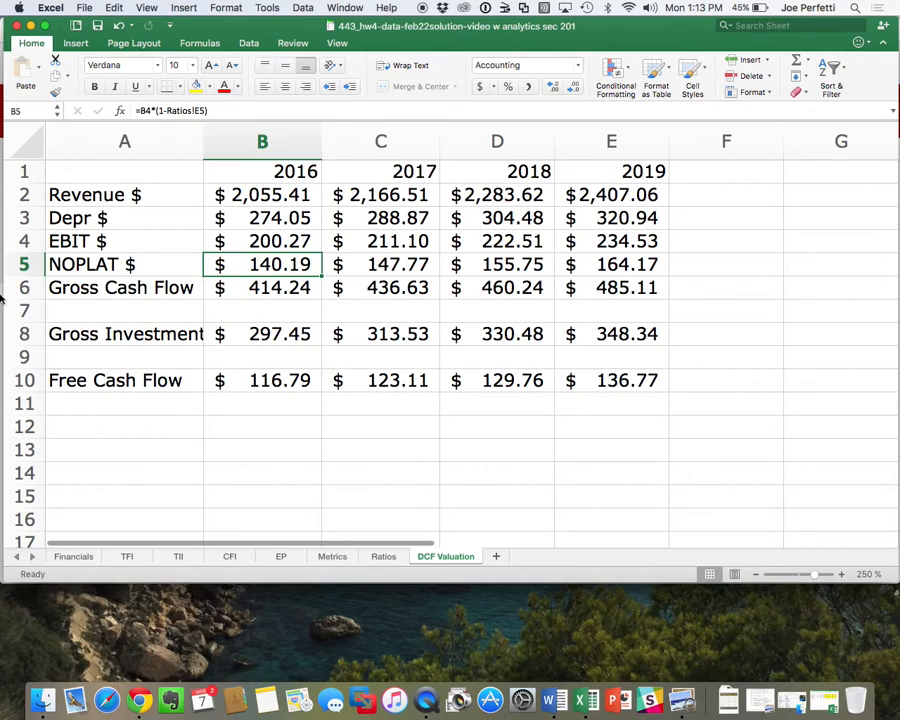
left_click(381, 555)
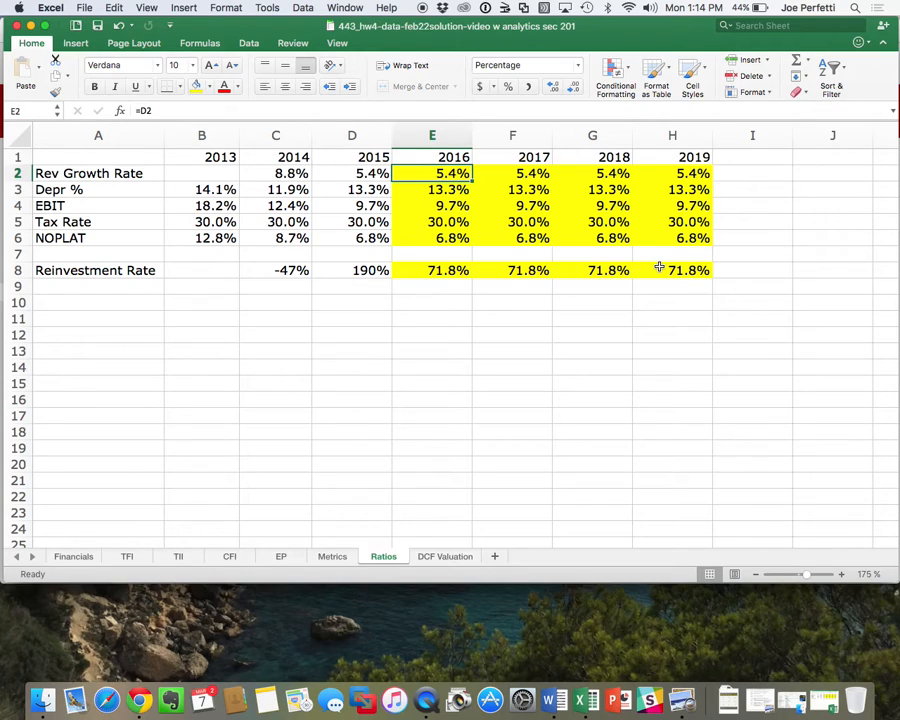
left_click(457, 561)
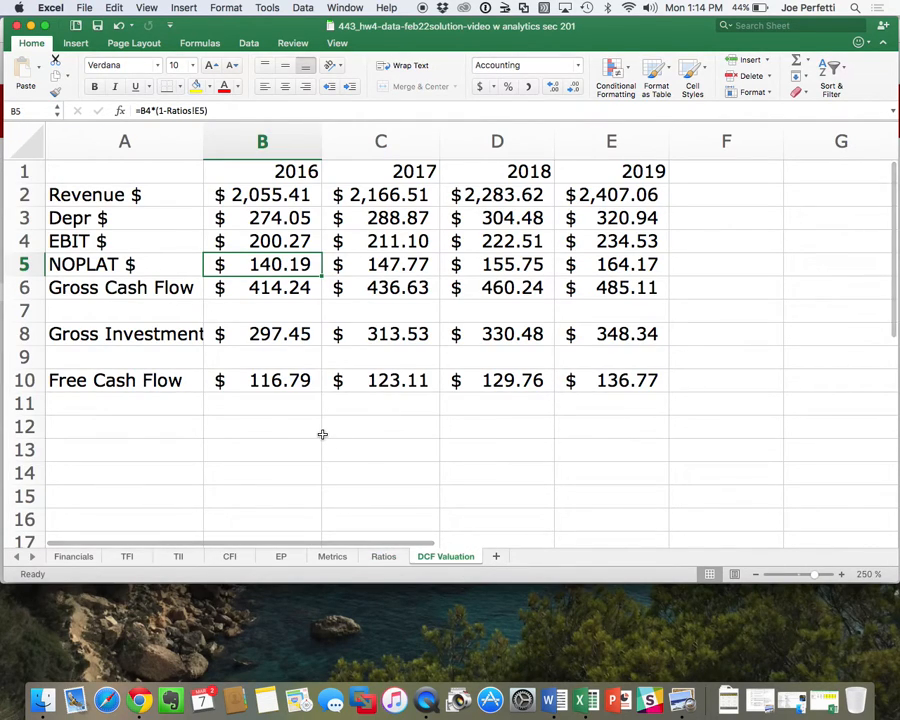
Add the row label "WACC" in A13 of the DCF Valuation sheet
left_click(109, 453)
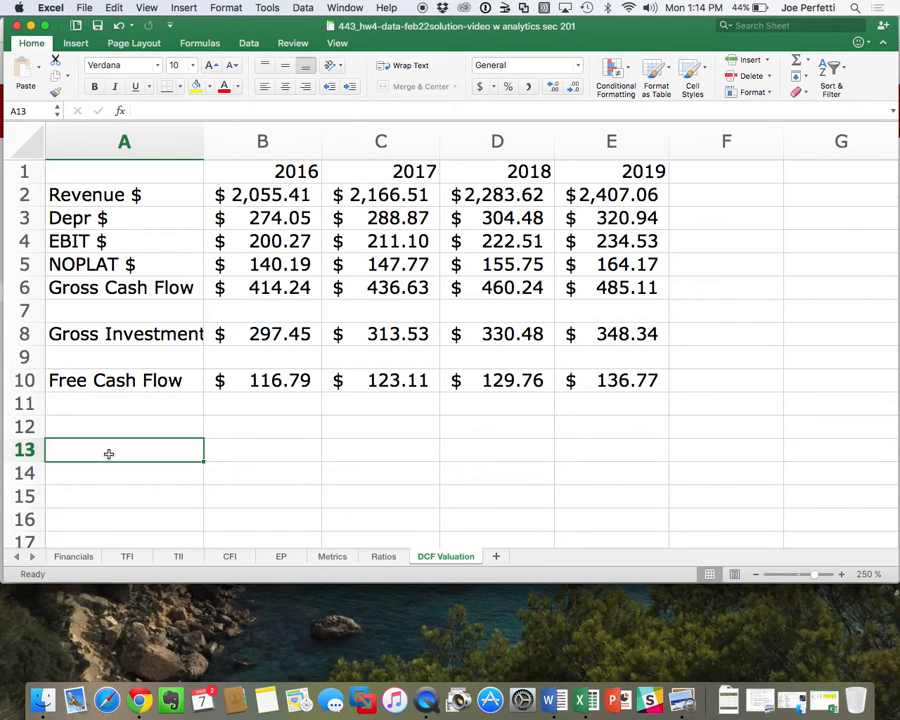
type("WACC")
key("Return")
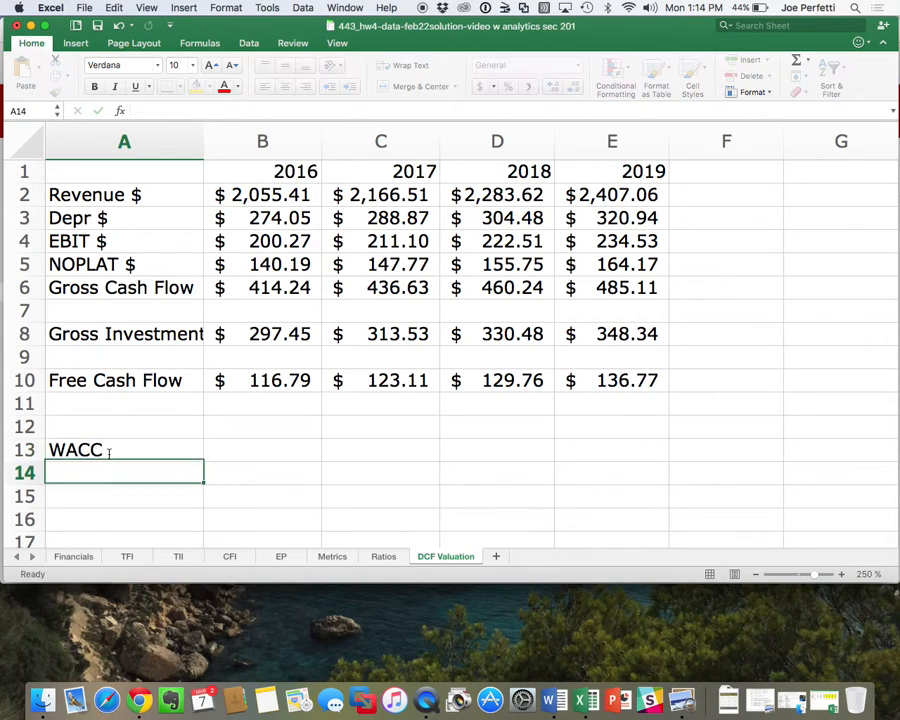
Look up the WACC assumption at the end of the Financials sheet and enter 6% in B13 of DCF Valuation
key("Up")
key("Right")
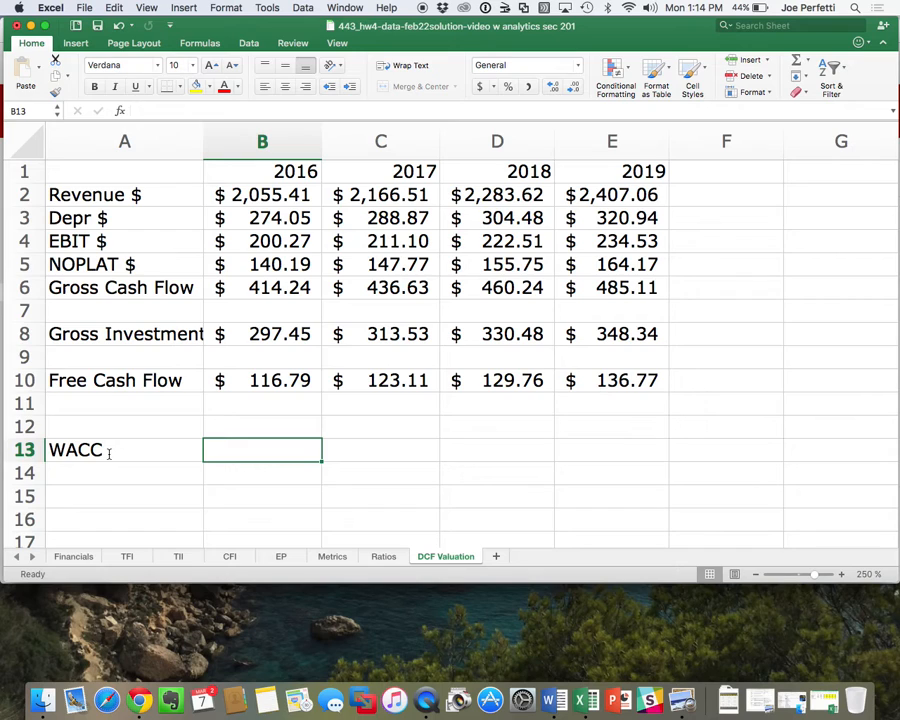
left_click(85, 556)
scroll(201, 463, "down", 5)
scroll(201, 461, "down", 8)
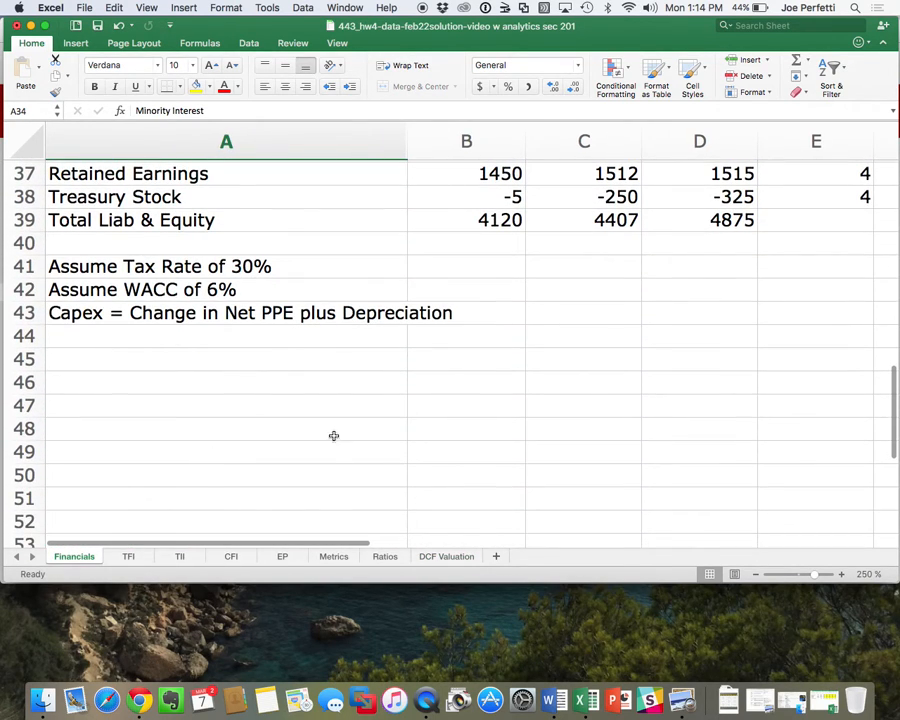
left_click(446, 557)
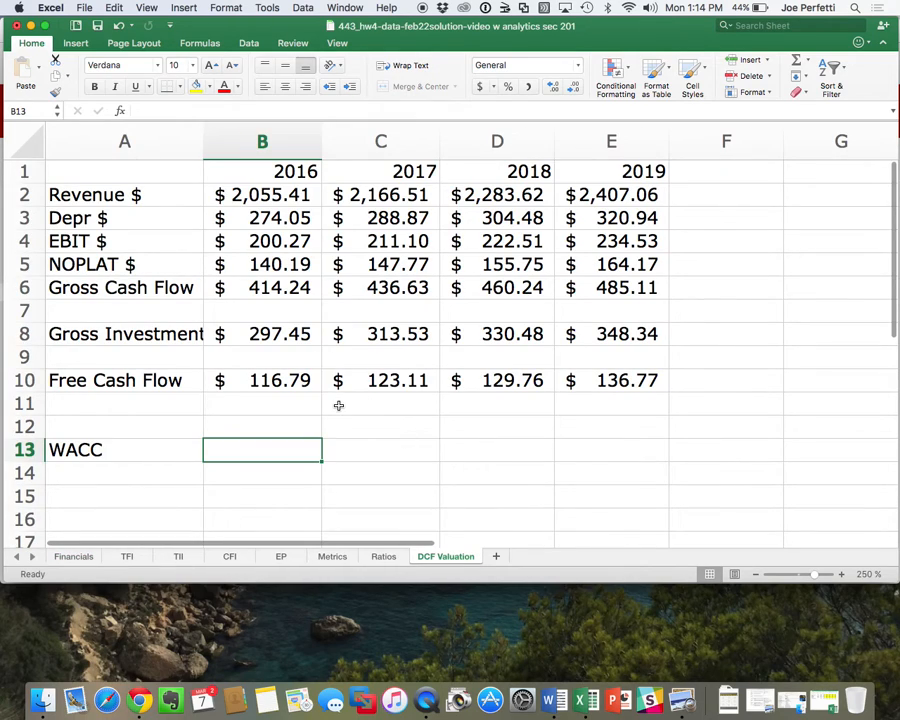
type("6%")
key("Return")
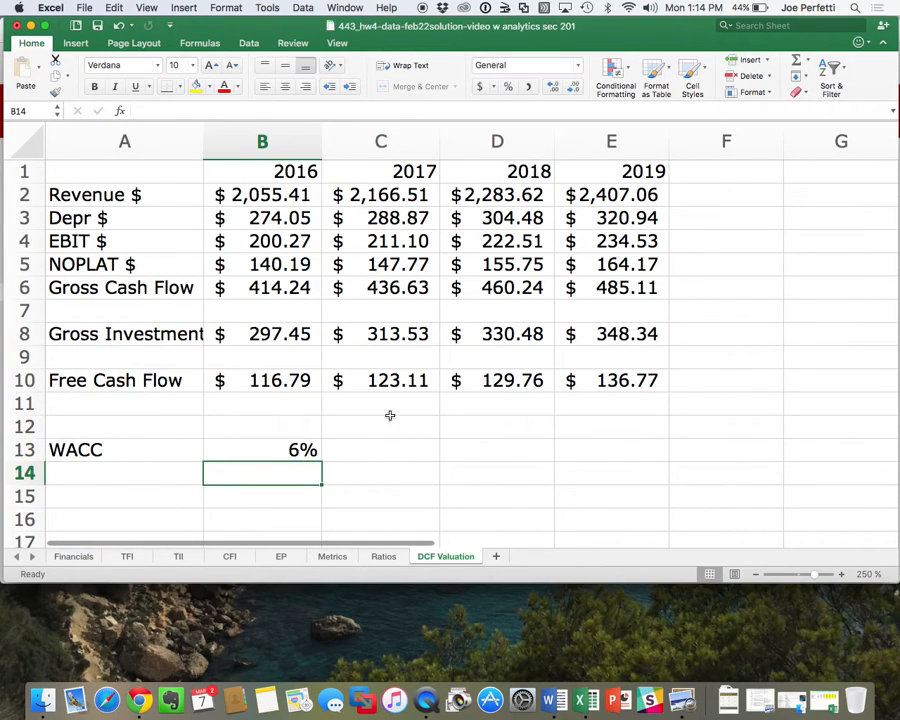
Add the row label "Disc FCF" in A11, directly below Free Cash Flow
left_click(288, 446)
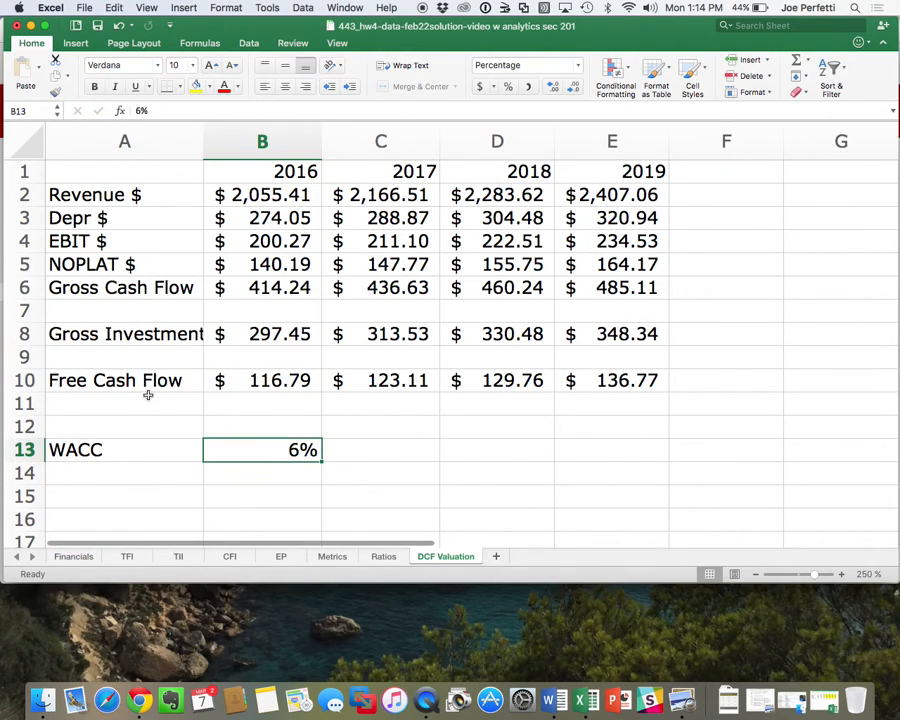
left_click(147, 396)
type("Dis")
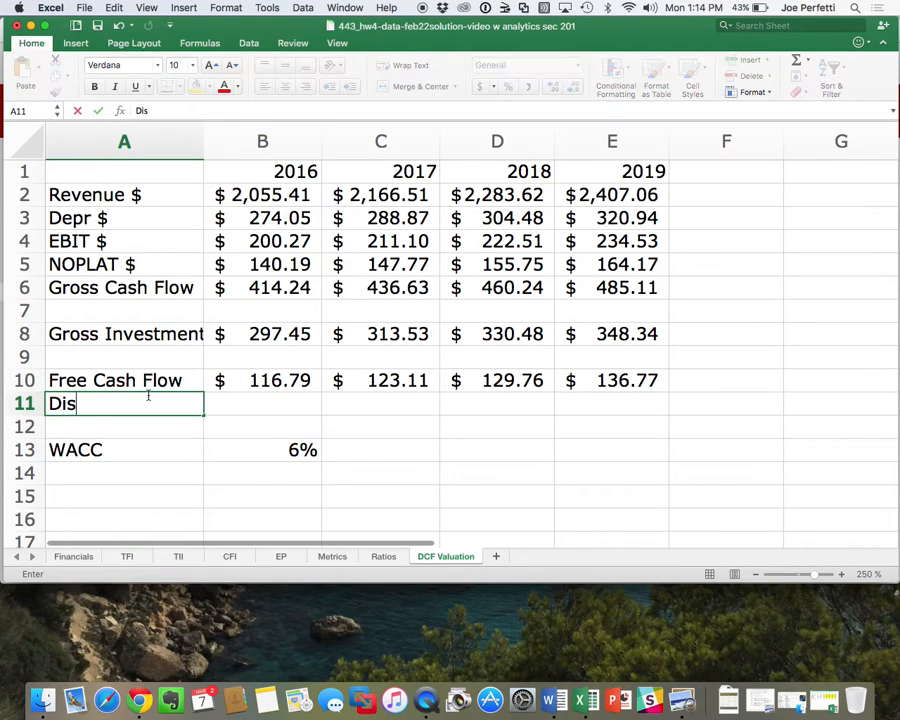
type("c FCF")
key("Return")
Calculate the 2016 discounted free cash flow in B11 by dividing free cash flow by one plus WACC, =B10/(1+B13)
key("Right")
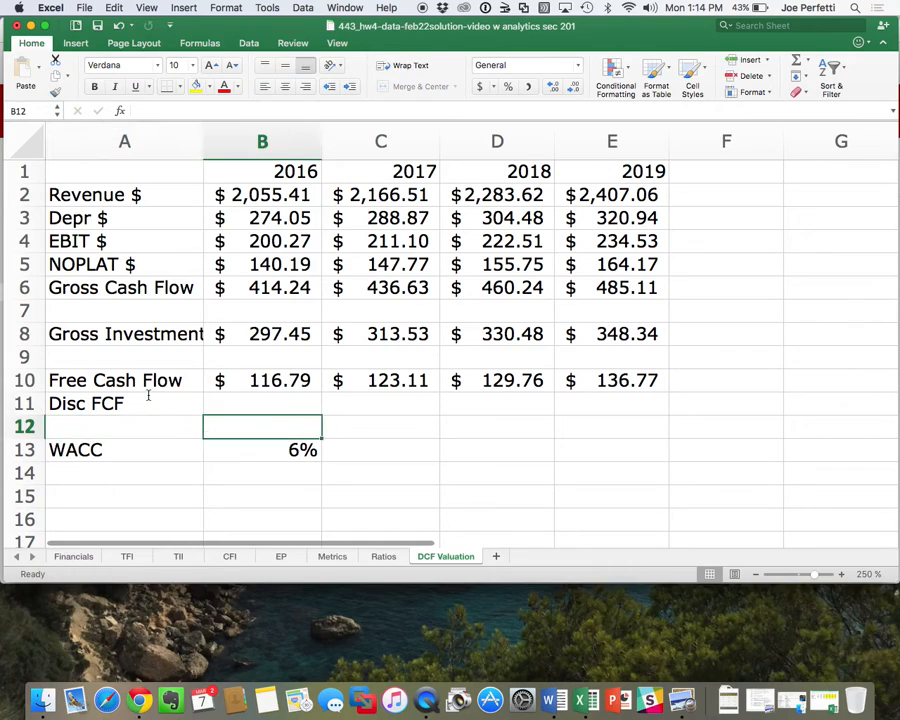
key("Up")
type("=")
key("Up")
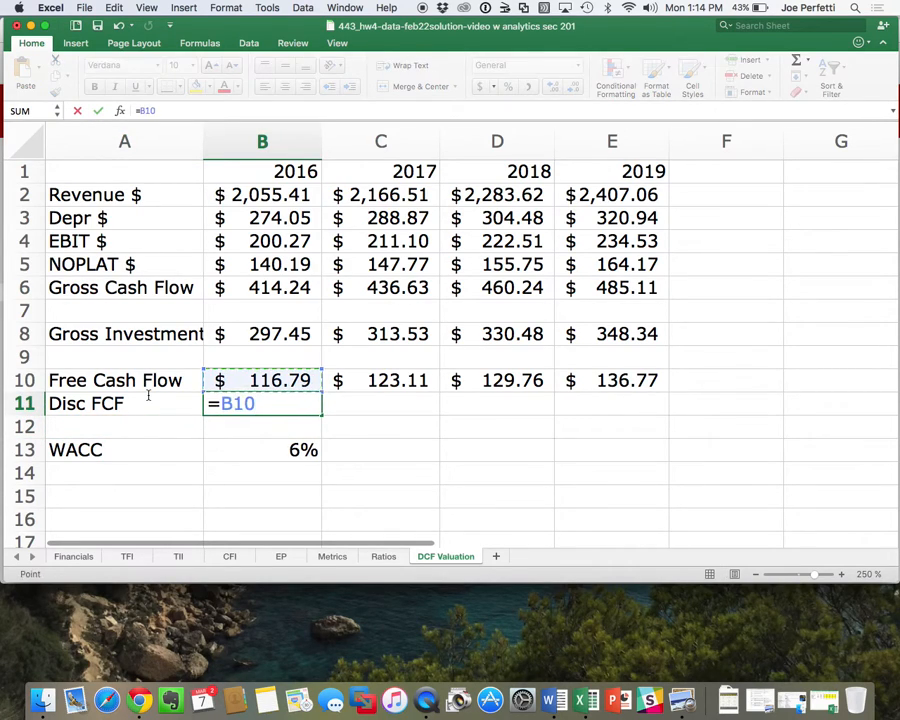
type("/(")
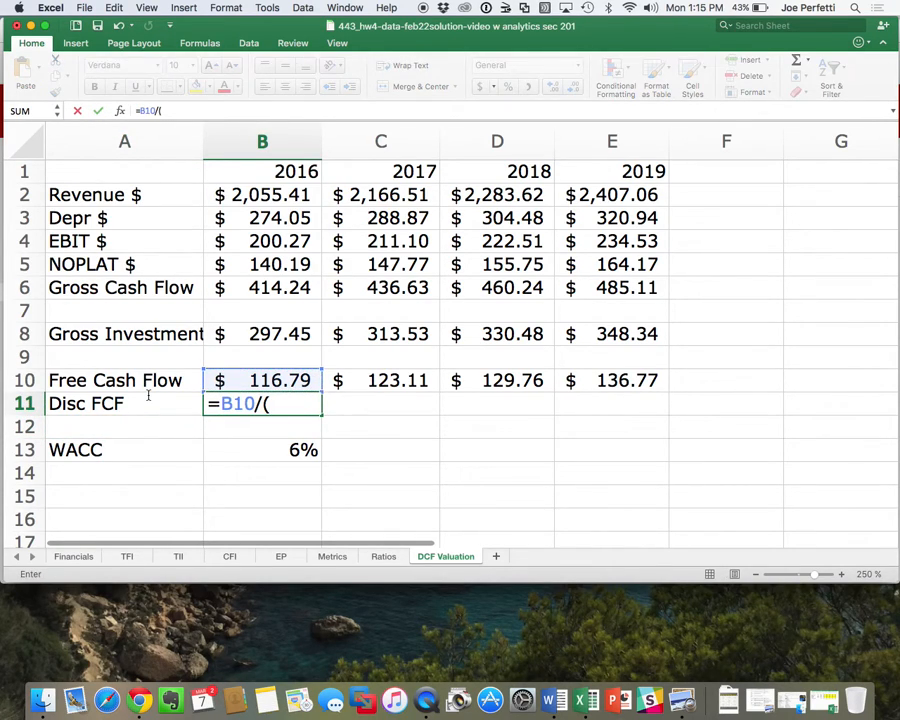
type("1+")
left_click(255, 449)
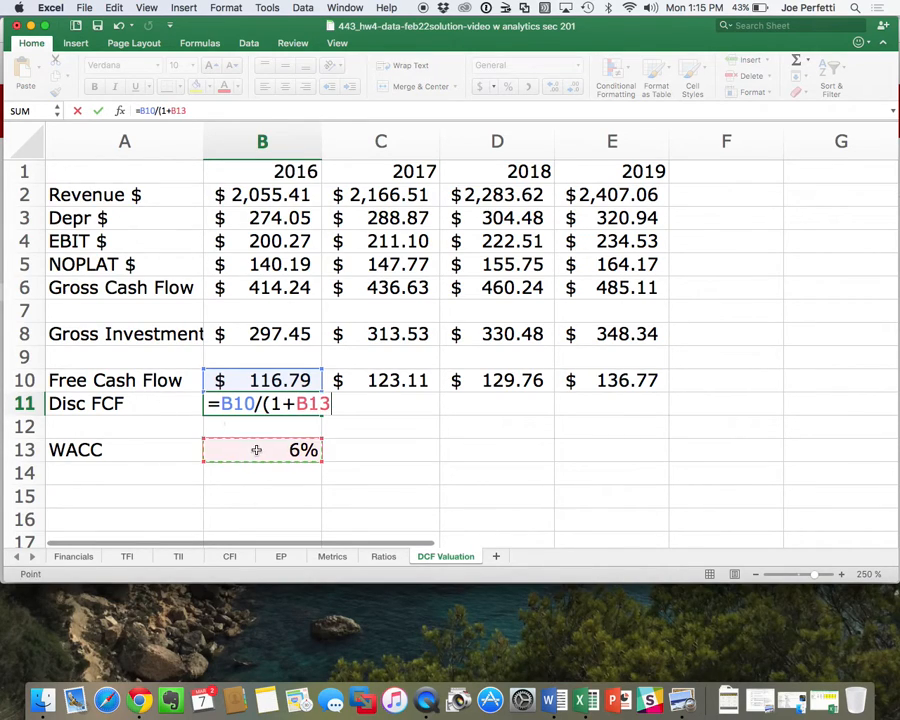
type(")")
key("Return")
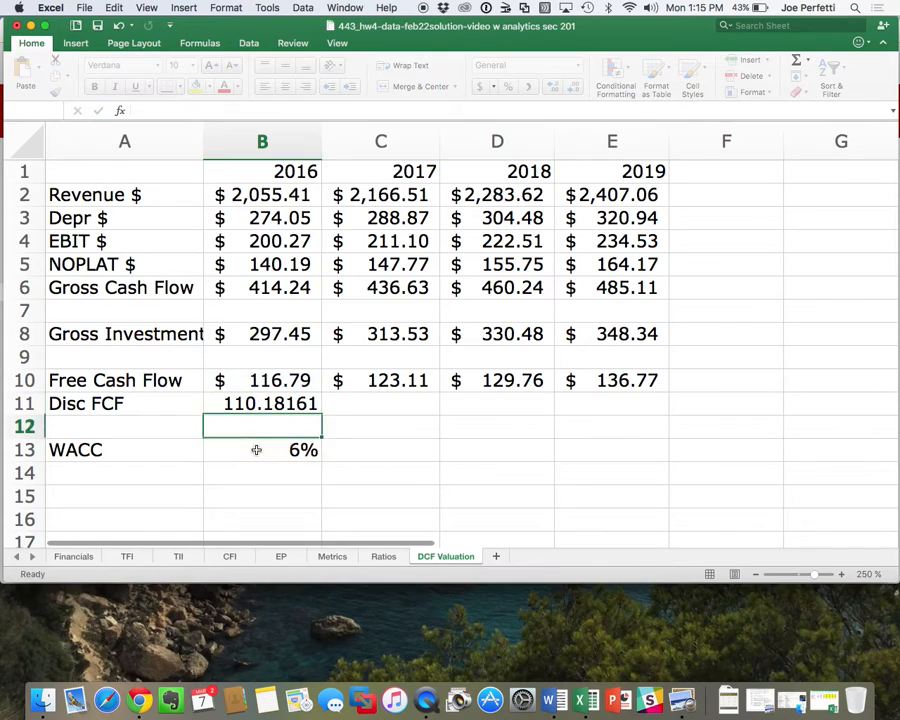
Format the 2016 discounted free cash flow in B11 with the dollar accounting format
left_click(297, 403)
double_click(292, 403)
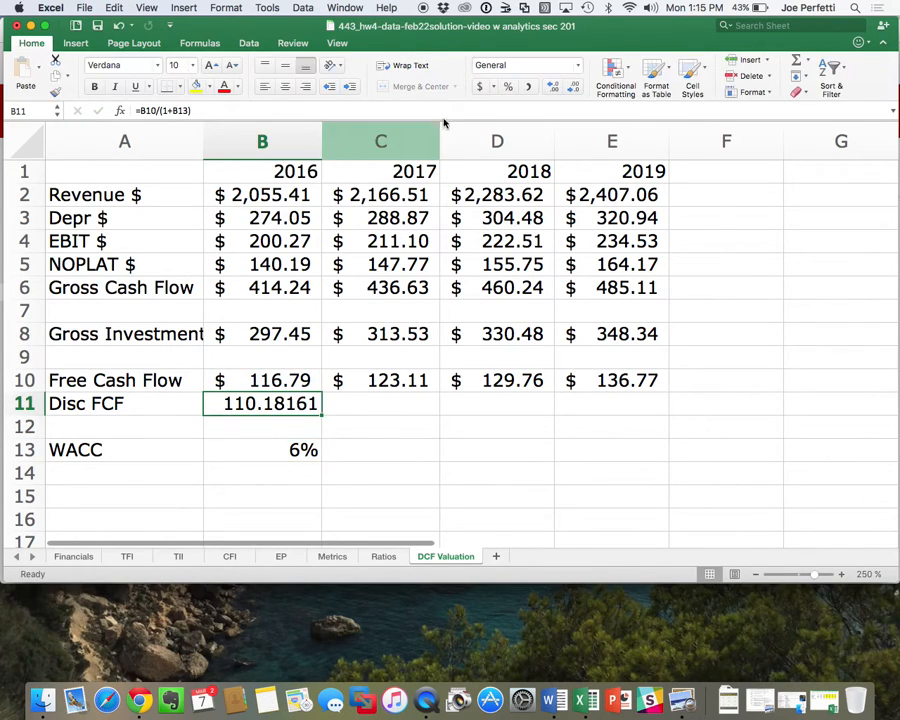
left_click(478, 86)
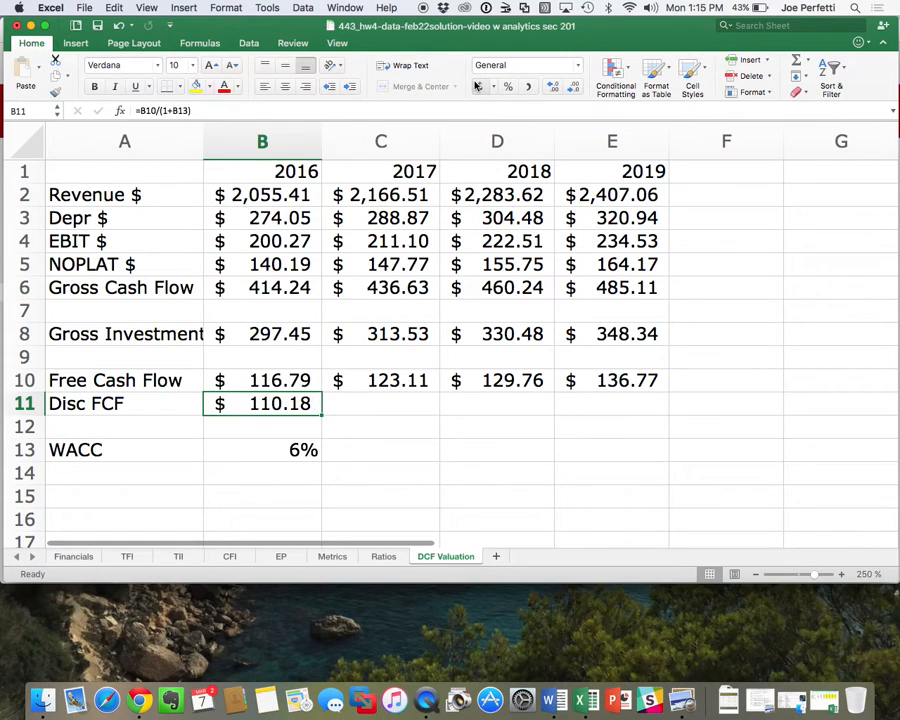
Make the WACC reference in the B11 formula absolute, giving =B10/(1+$B$13)
double_click(304, 403)
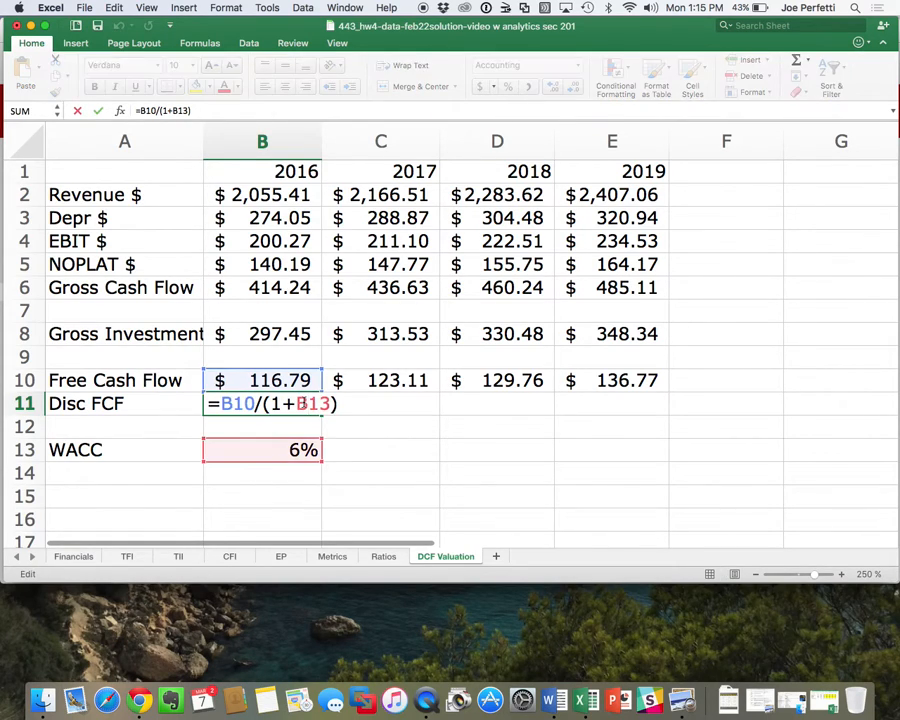
type("$")
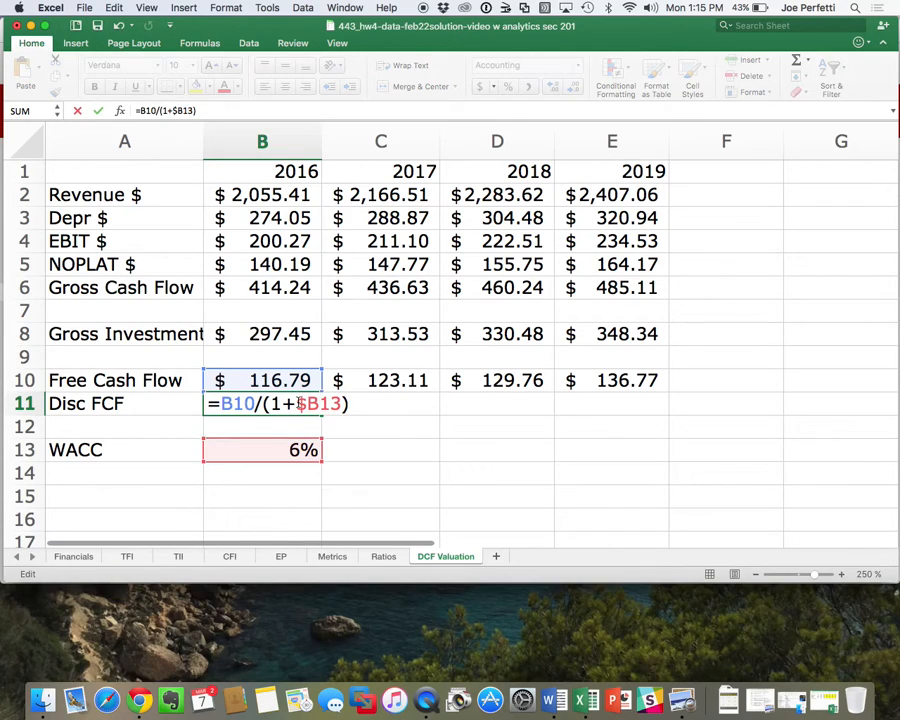
key("Right")
type("$")
key("Return")
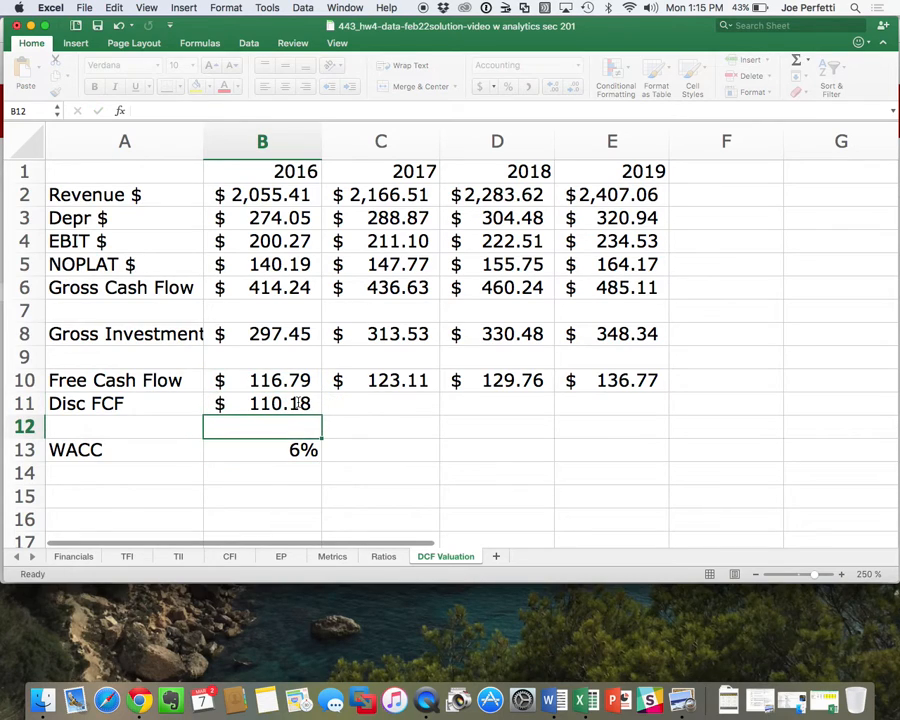
Copy the 2016 discounted free cash flow formula from B11 across 2017 to 2019
left_click(296, 403)
key("super+c")
left_click_drag(296, 403, 584, 407)
key("super+v")
left_click(262, 398)
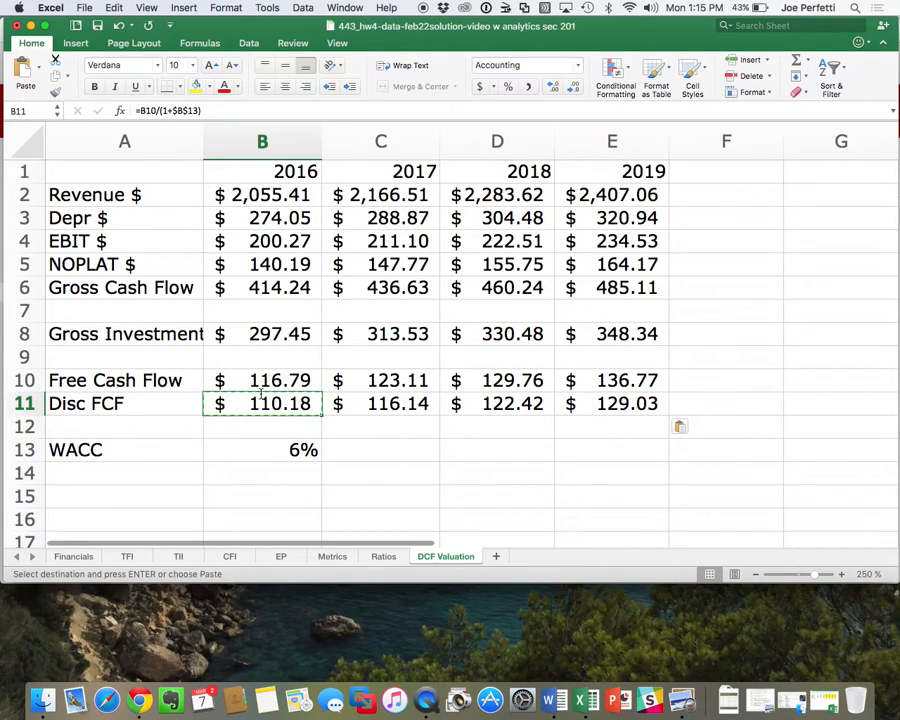
Discount the 2017 free cash flow over two years by adding the exponent ^2 to the C11 formula
double_click(408, 404)
left_click(490, 400)
type("^2")
key("Return")
Discount the 2018 free cash flow over three years by adding the exponent ^3 to the D11 formula
left_click(505, 404)
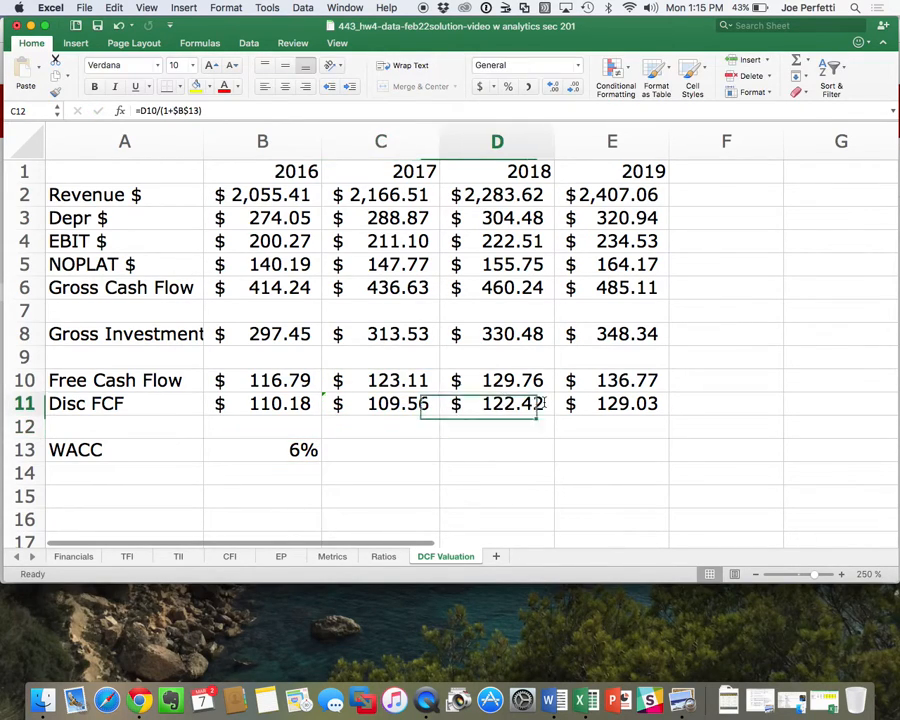
double_click(541, 403)
type("^")
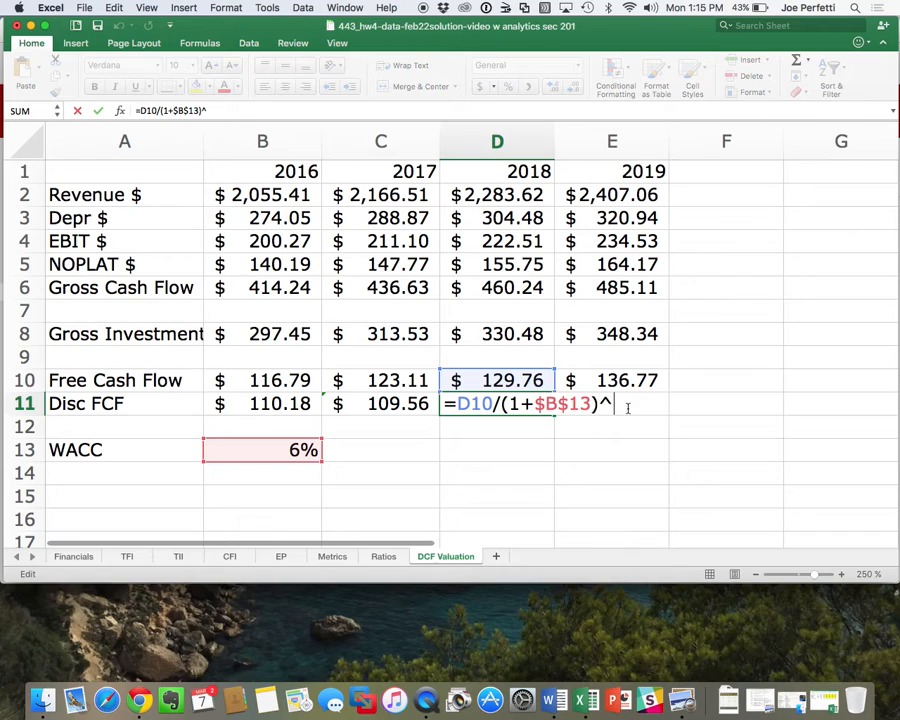
type("3")
key("Return")
Discount the 2019 free cash flow over four years by adding the exponent ^4 to the E11 formula
left_click(648, 404)
double_click(648, 404)
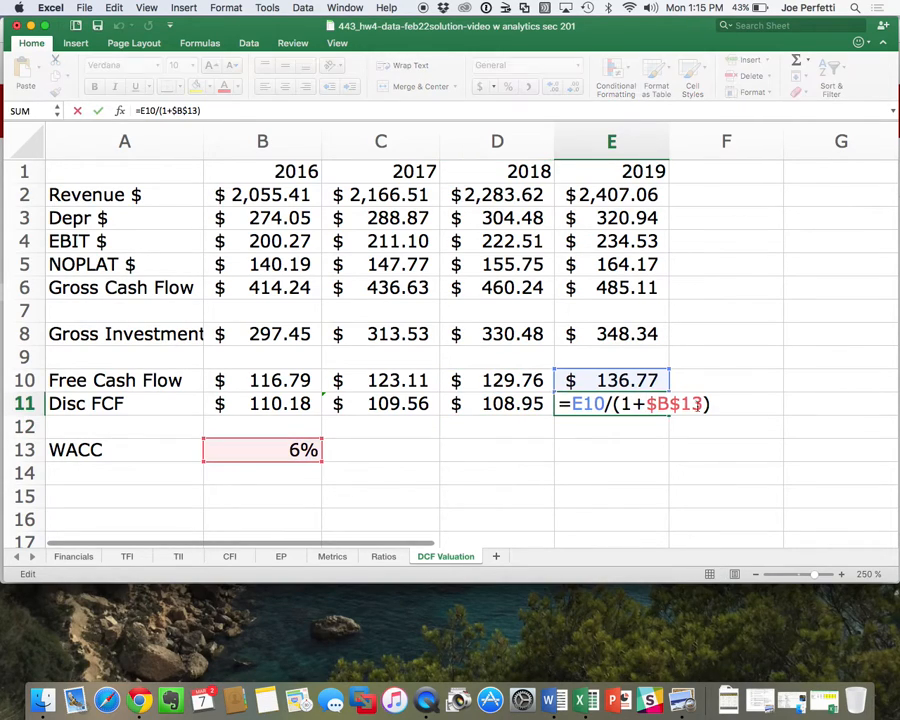
type("^4")
key("Return")
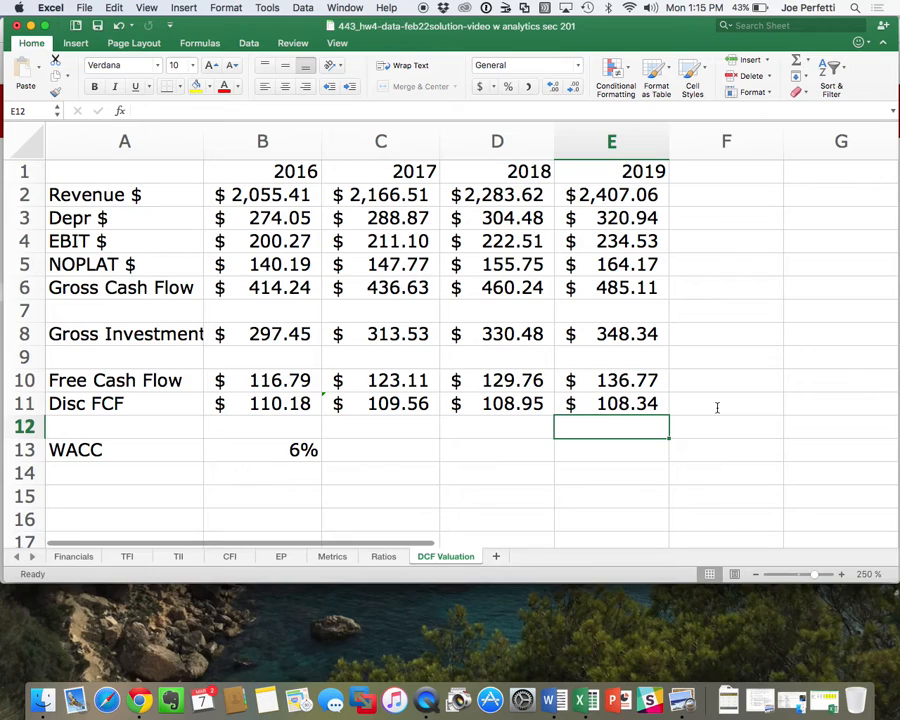
Add the row label "1st 3 Yrs of FCF" in A15, below the WACC row
scroll(717, 407, "down", 3)
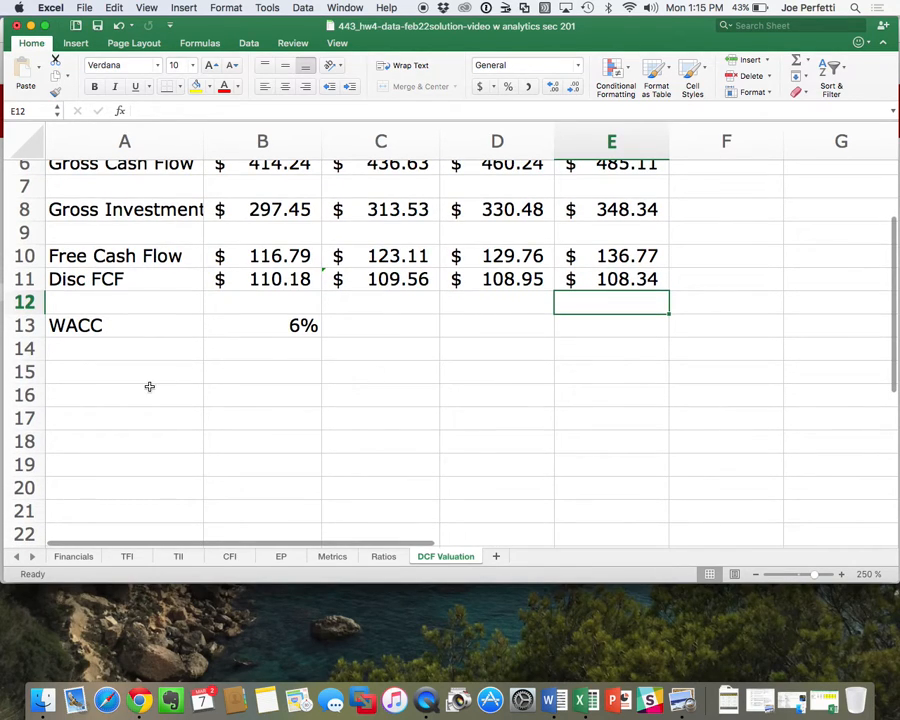
left_click(149, 384)
type("1st 3 Yrs")
key("Return")
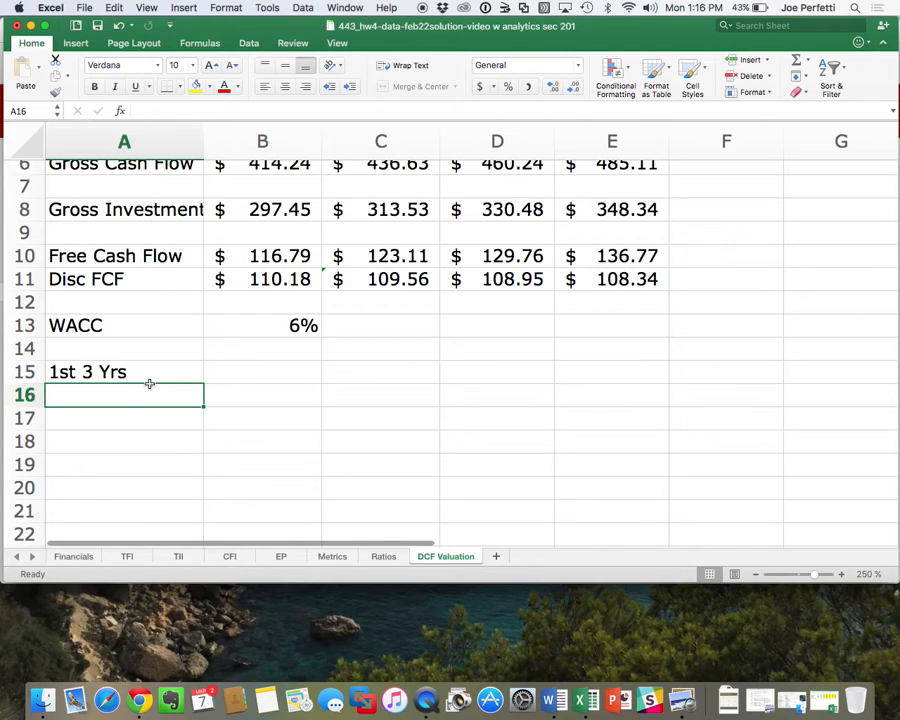
double_click(152, 366)
type("of FCF")
key("Return")
Sum the 2016 to 2018 discounted free cash flows in C15 with =B11+C11+D11
key("Right")
key("Right")
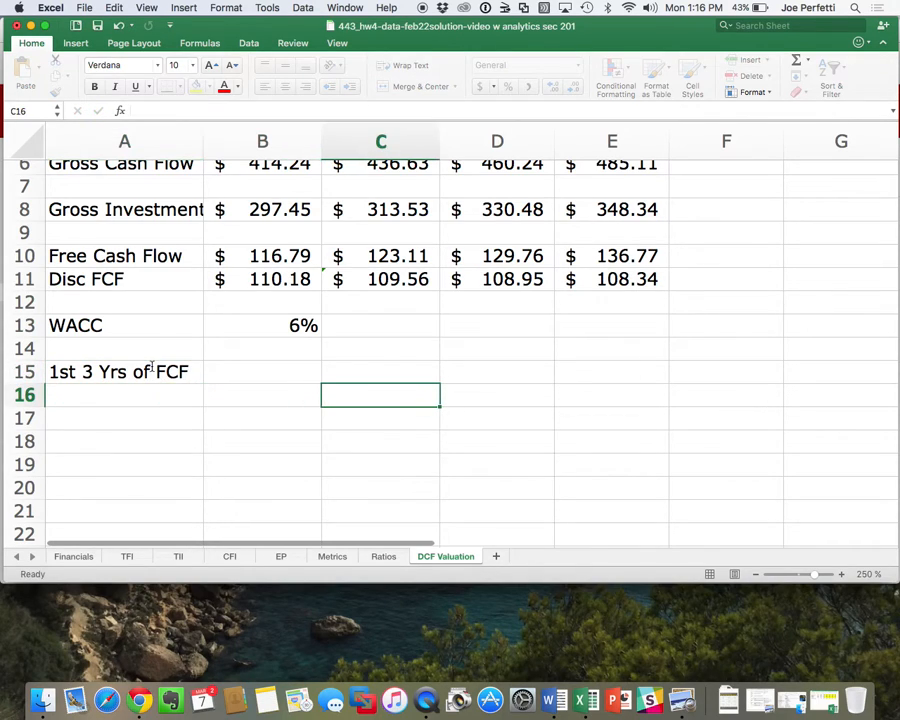
key("Up")
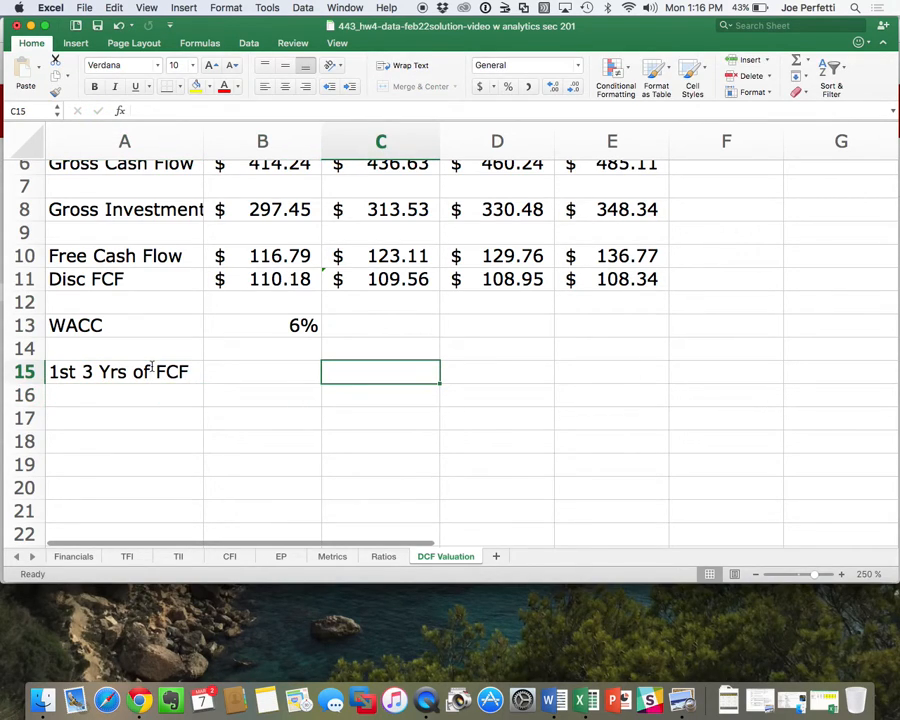
type("=")
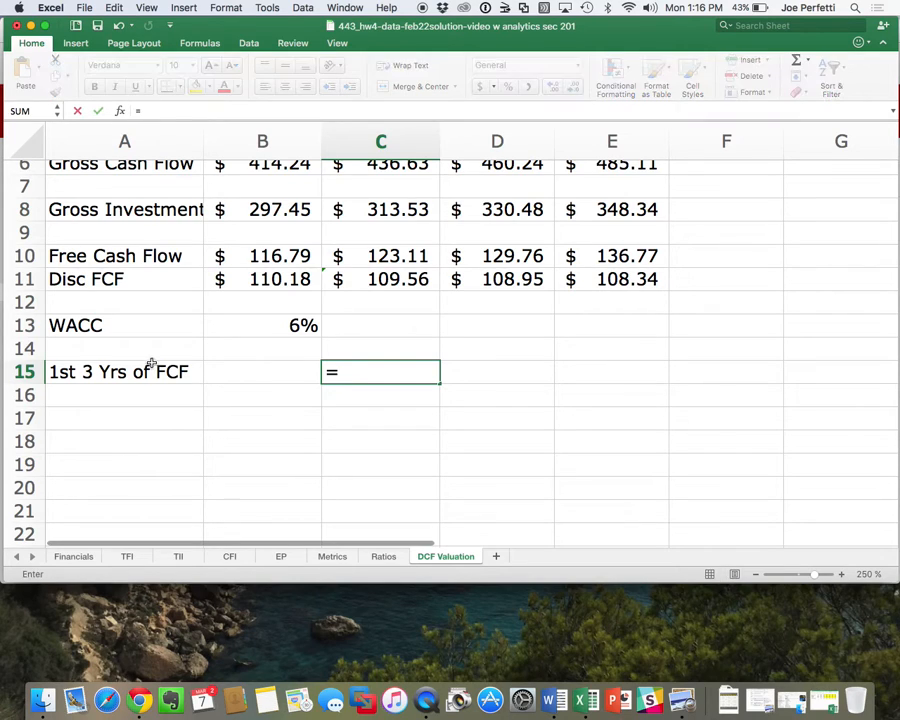
left_click(240, 281)
type("+")
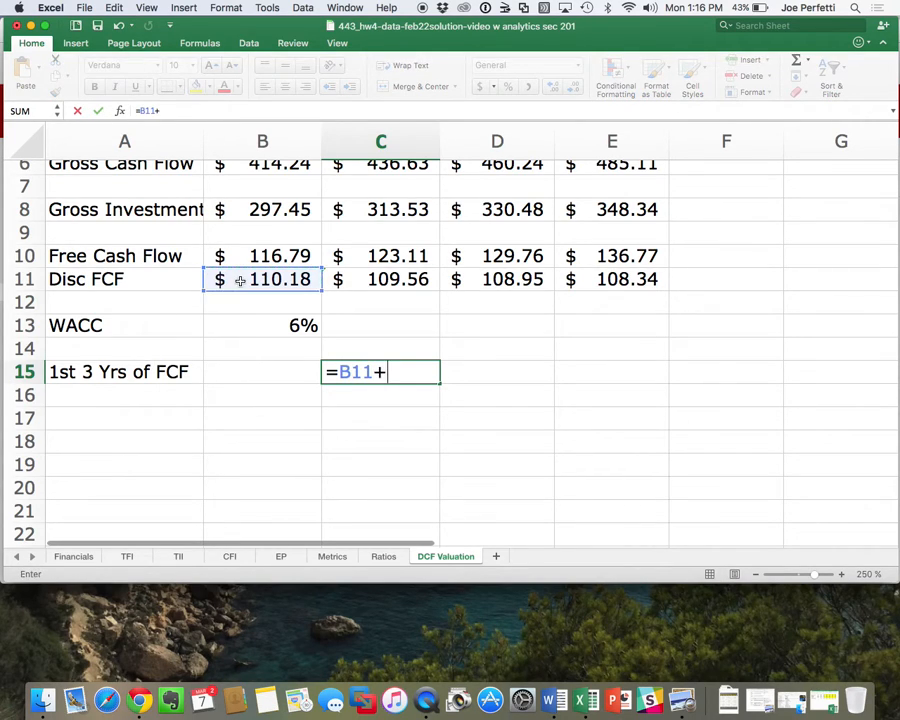
left_click(378, 272)
type("+")
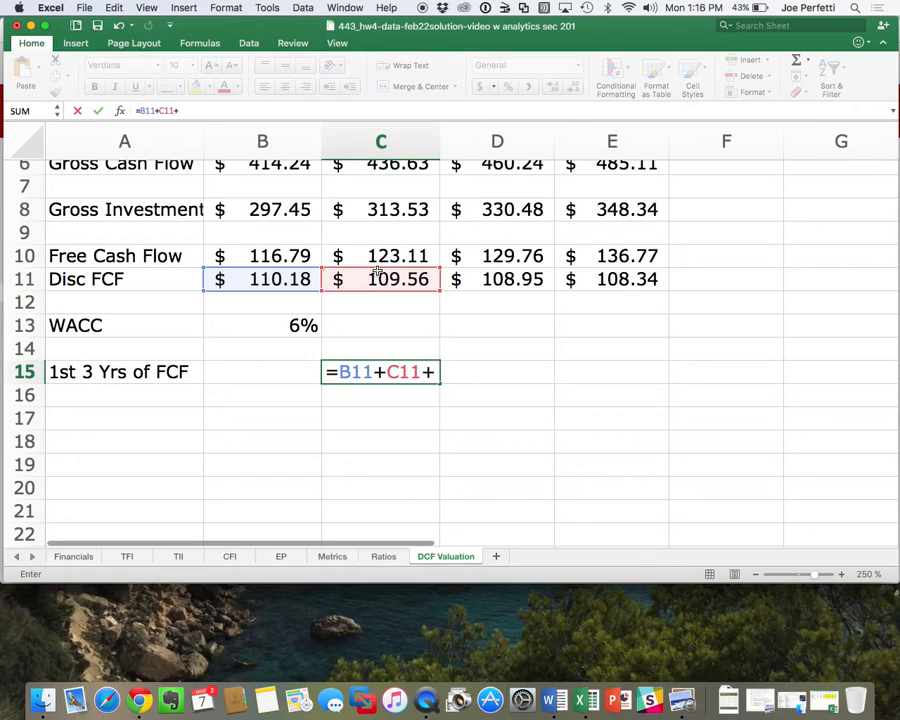
left_click(487, 280)
key("Return")
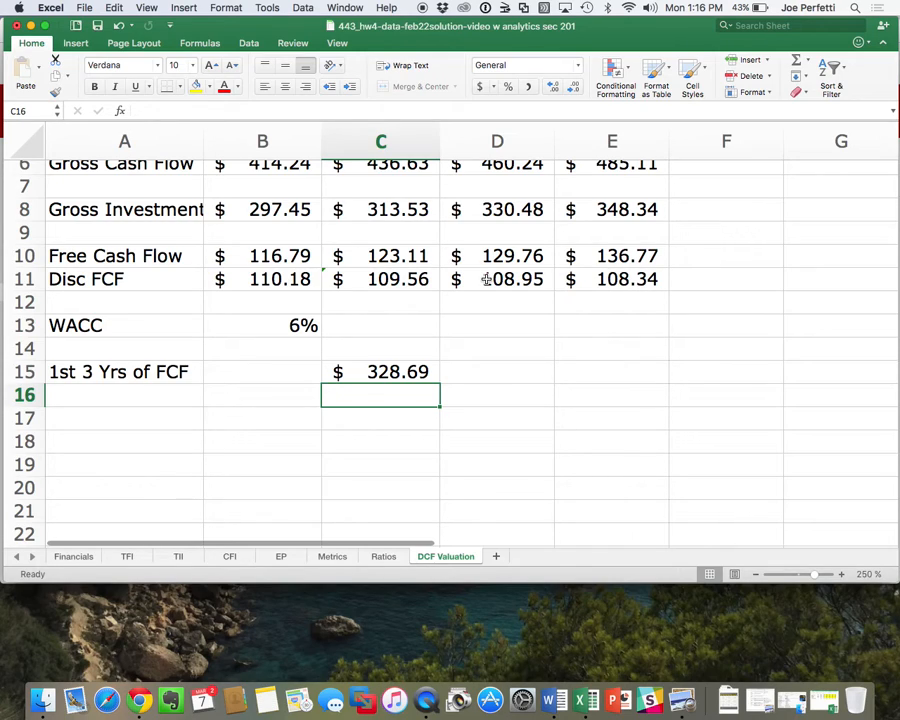
Add the row label "Continuing Value" in A17
left_click(115, 394)
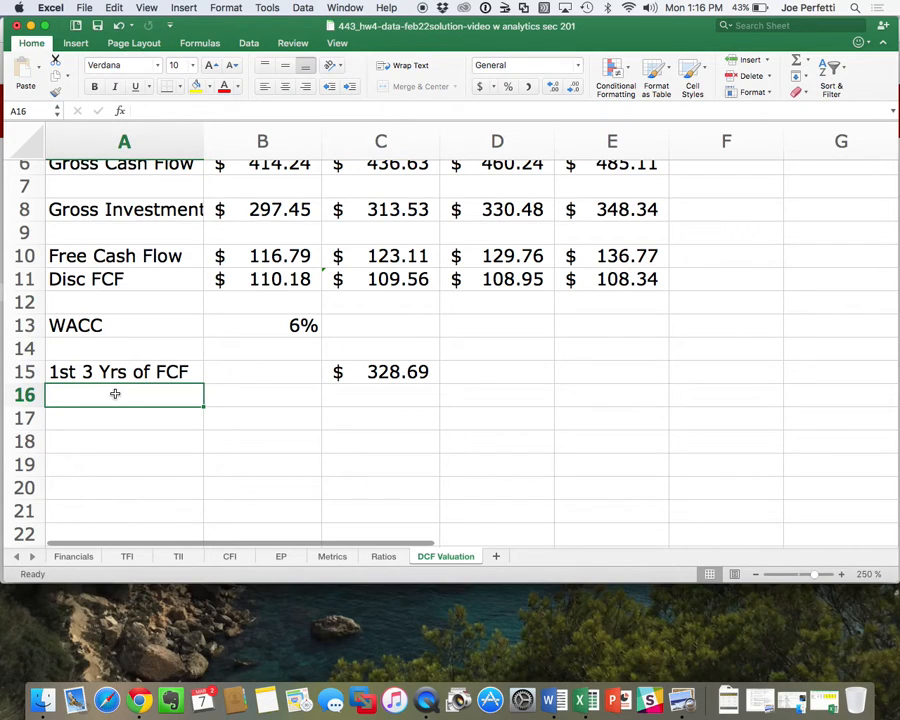
left_click(90, 416)
type("Conti")
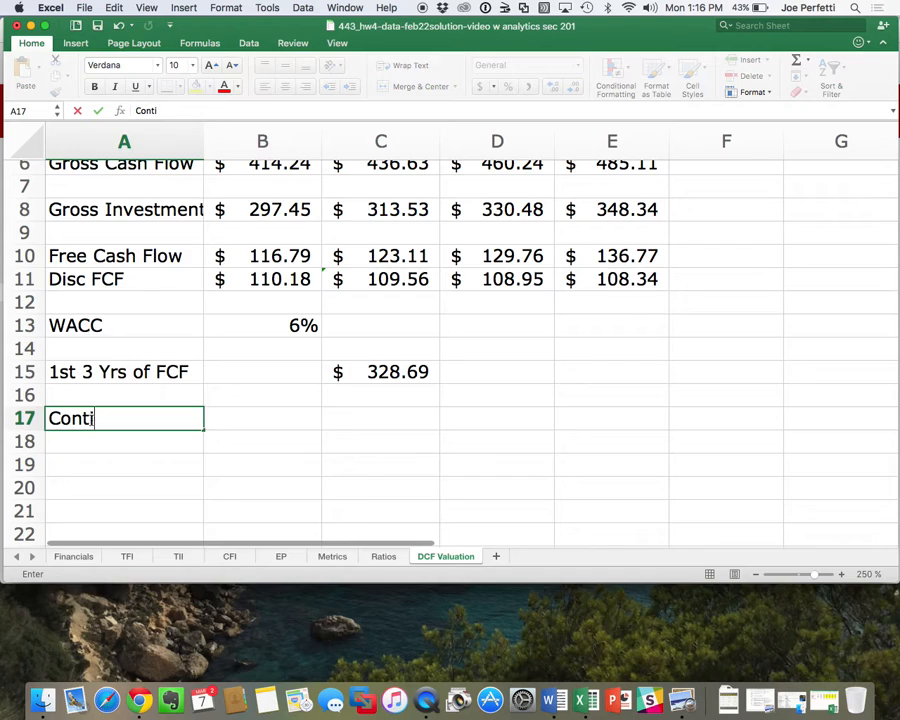
type("nuing Value")
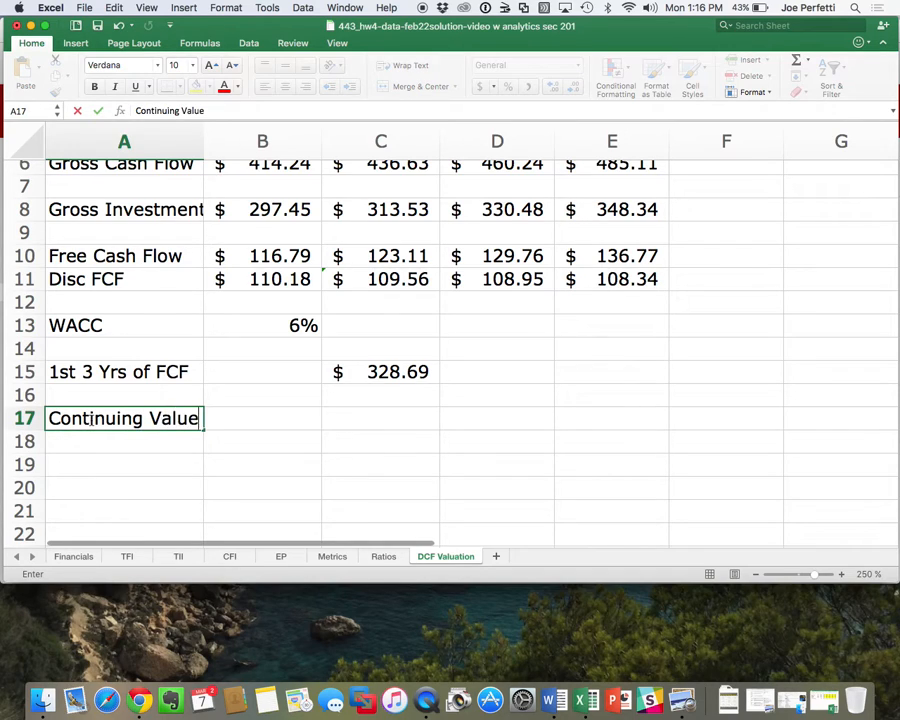
key("Return")
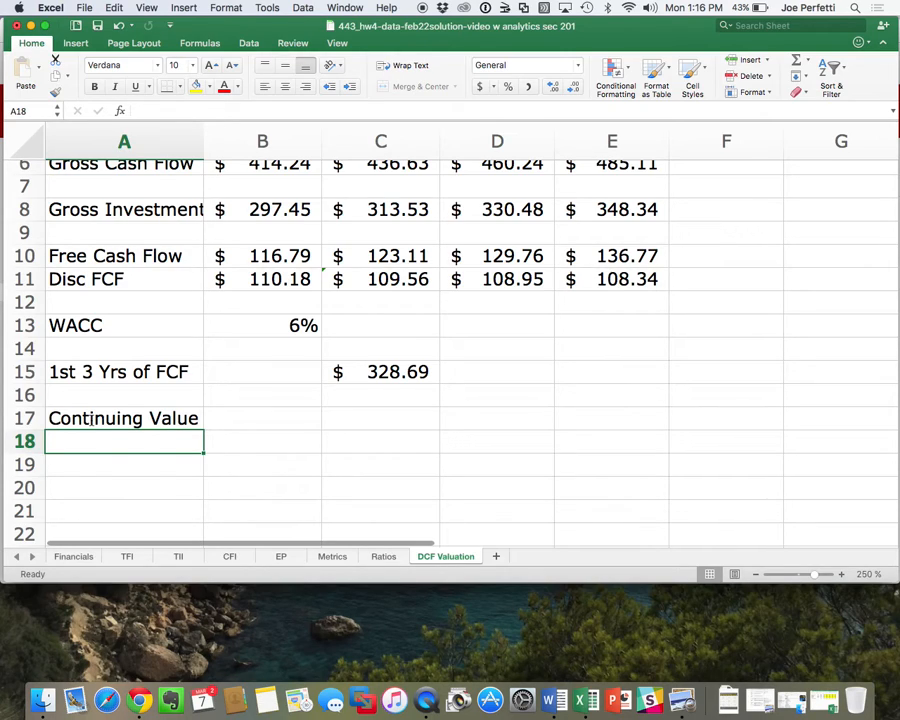
Enter the headings "Undiscounted" in B16 and "Discounted" in C16, and widen column B to fit its heading
left_click(295, 387)
type("Undis")
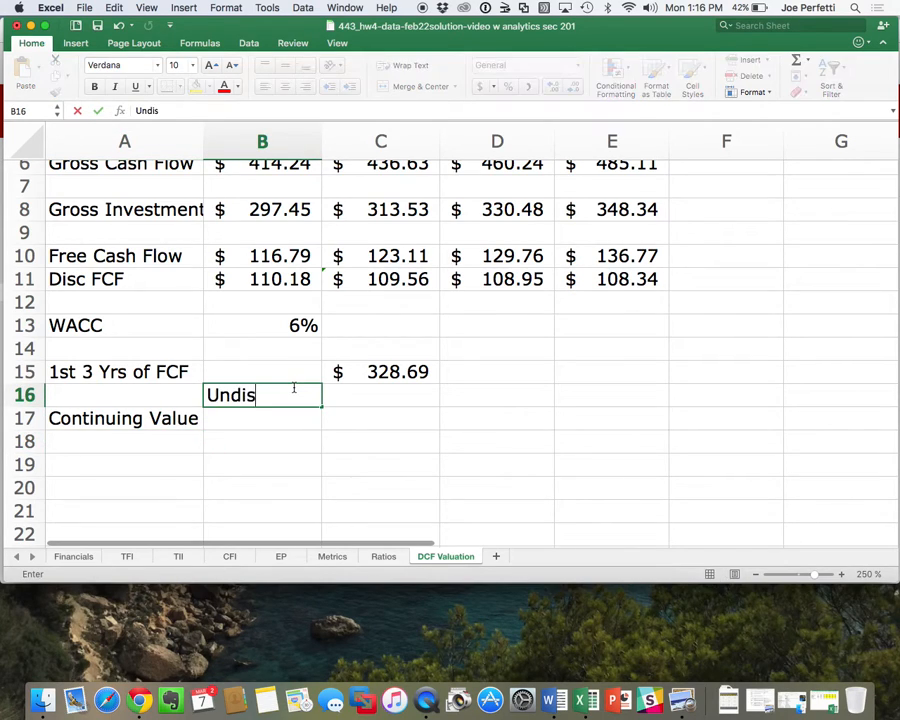
type("counted")
key("Return")
key("Right")
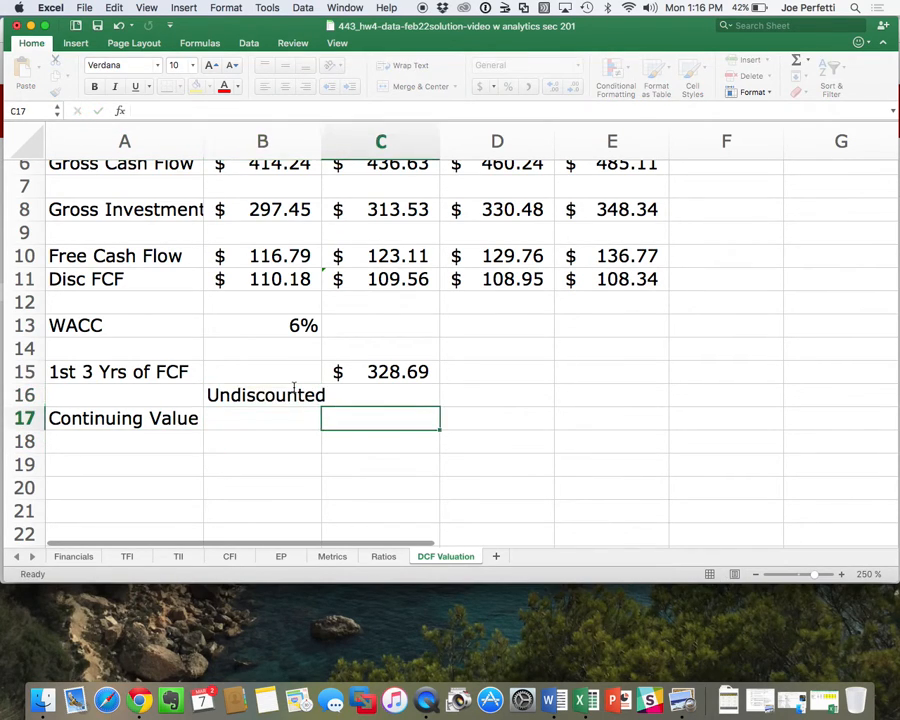
key("Up")
type("Discounted")
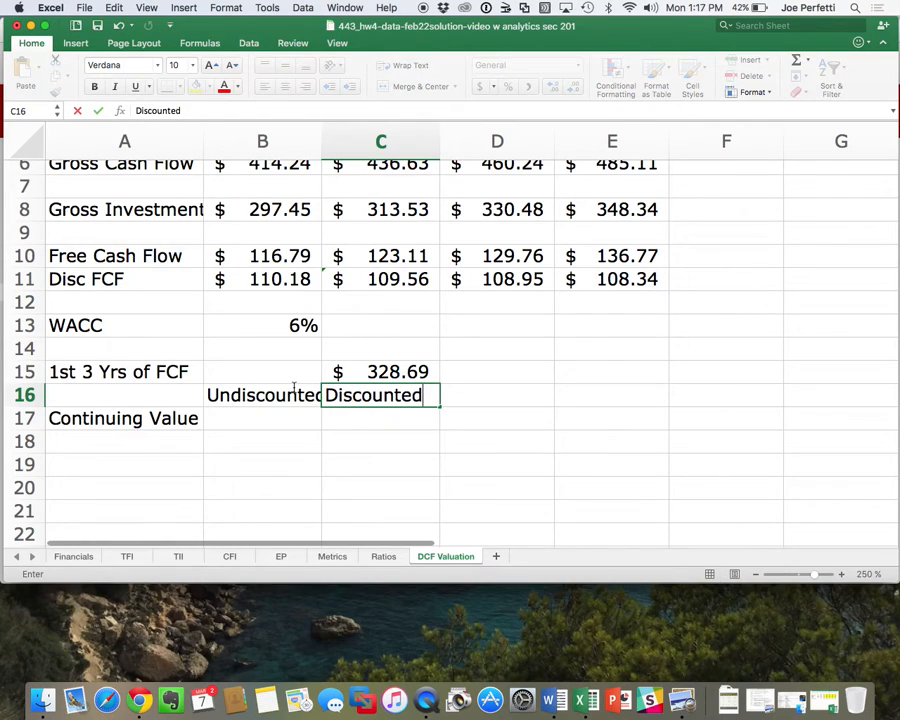
key("Return")
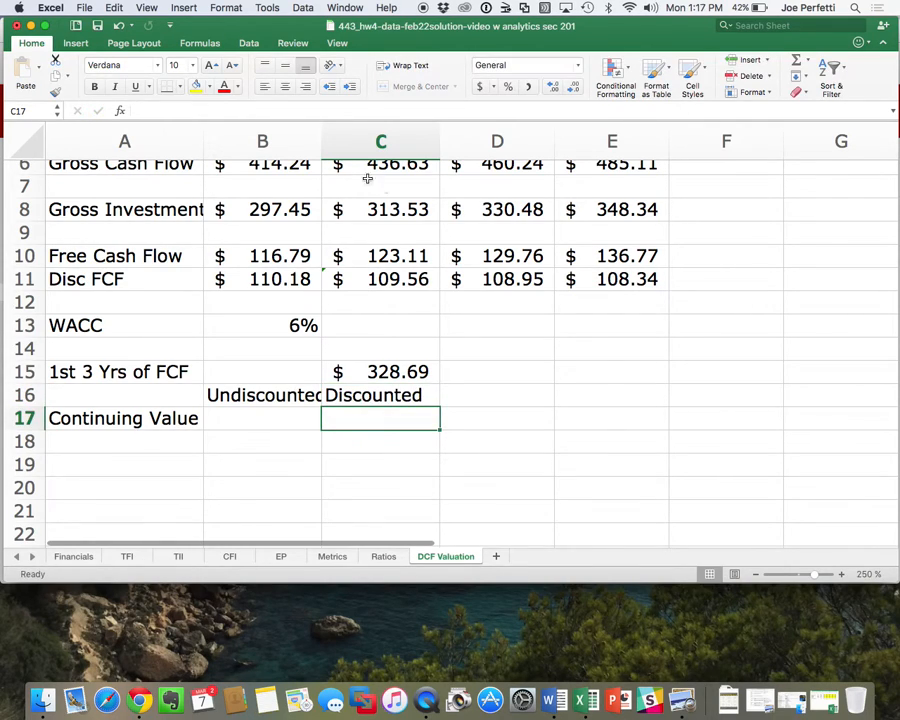
left_click_drag(323, 139, 347, 139)
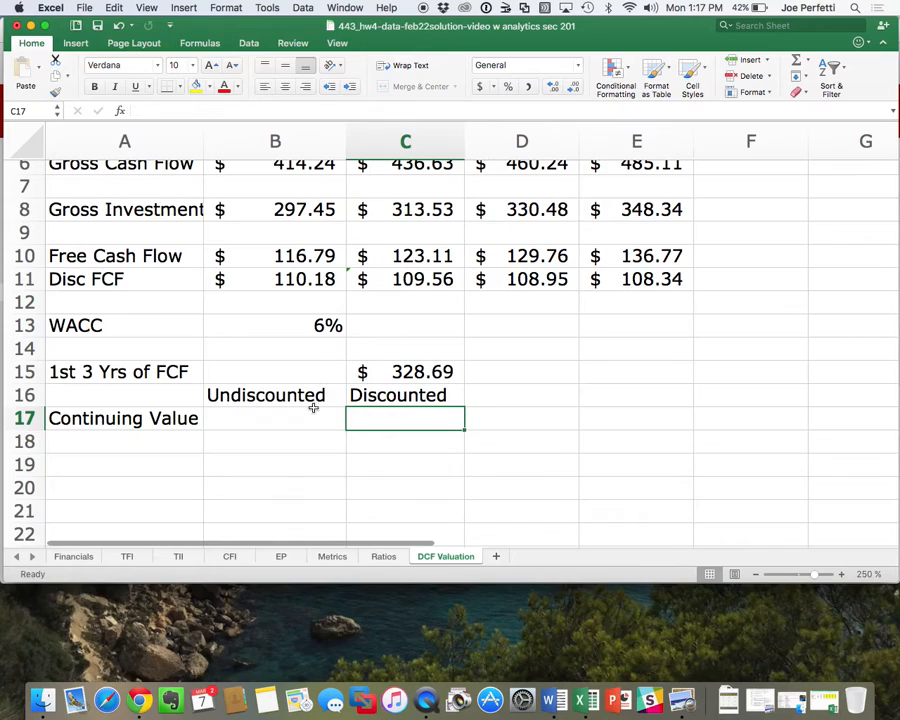
left_click(298, 419)
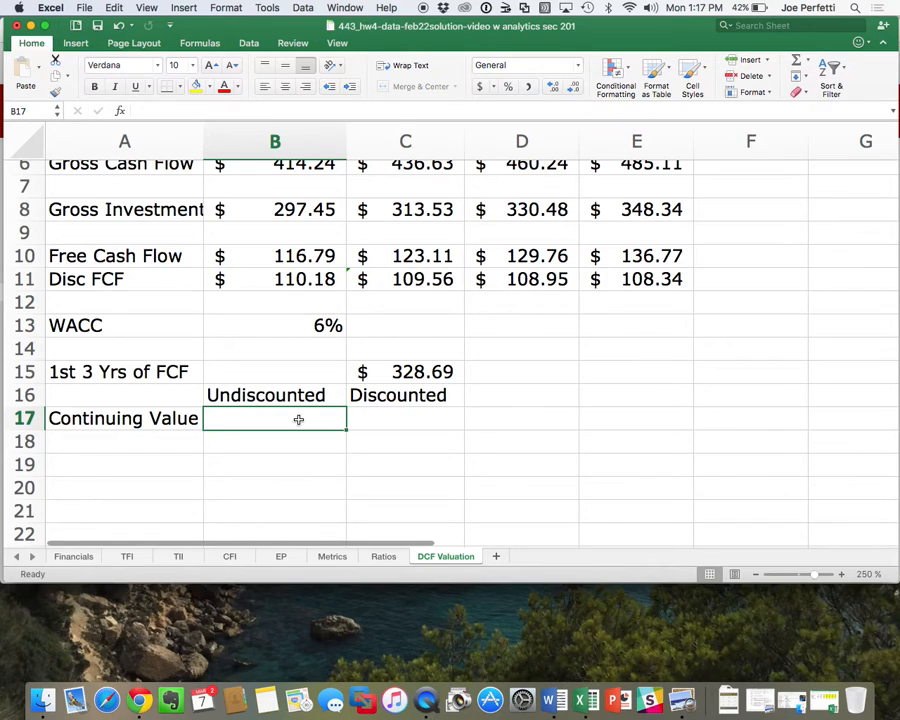
Insert a blank row at row 14, directly below the WACC row
scroll(298, 419, "up", 5)
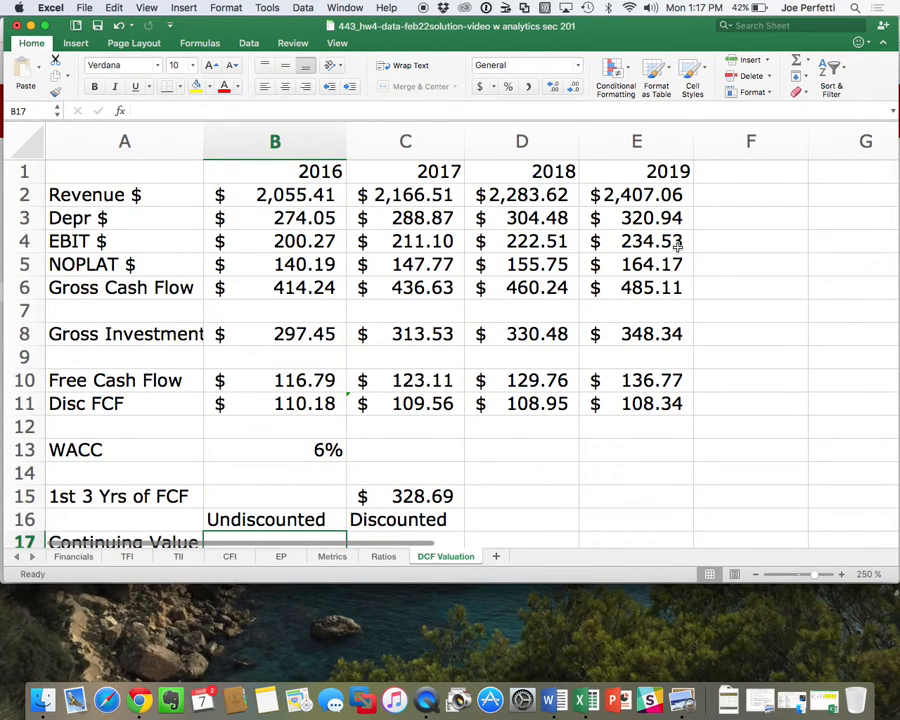
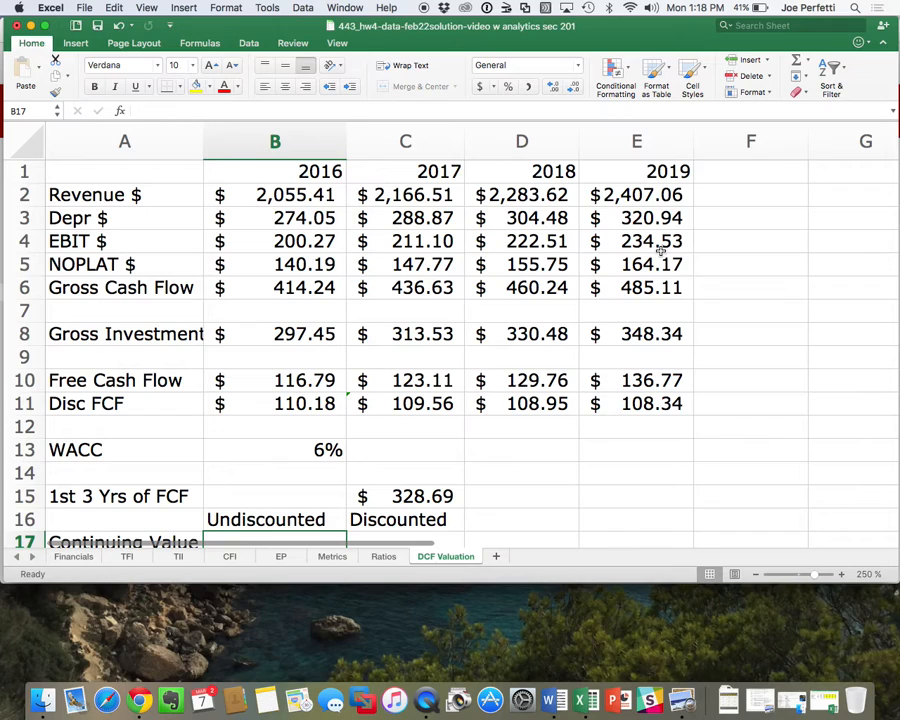
scroll(522, 322, "down", 5)
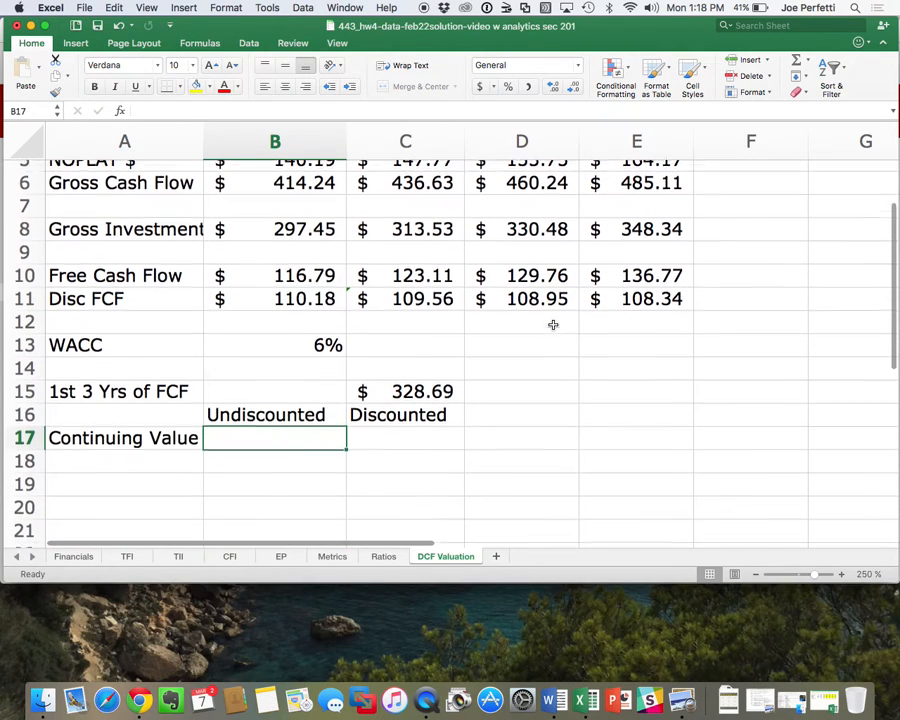
left_click(24, 357)
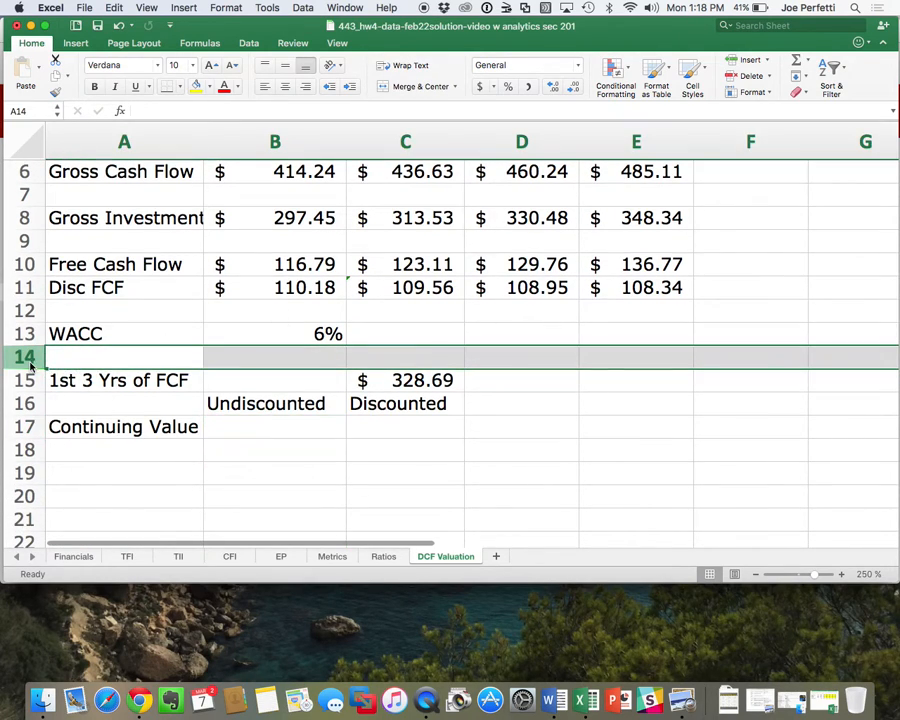
right_click(30, 362)
left_click(84, 431)
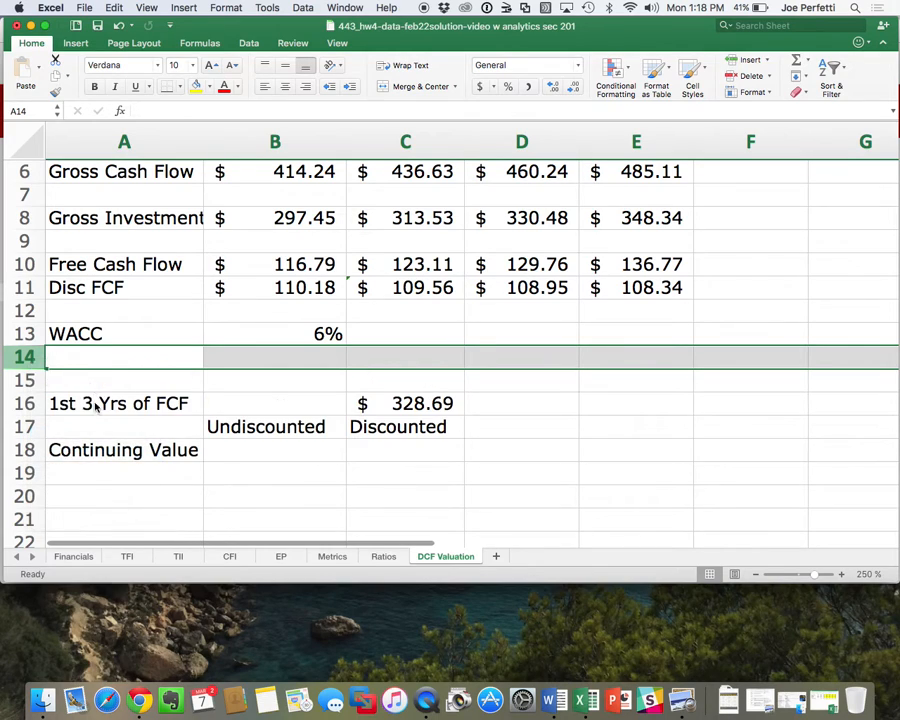
Add the row label "LT g" in A14, below WACC
left_click(116, 374)
left_click(121, 358)
type("LT g")
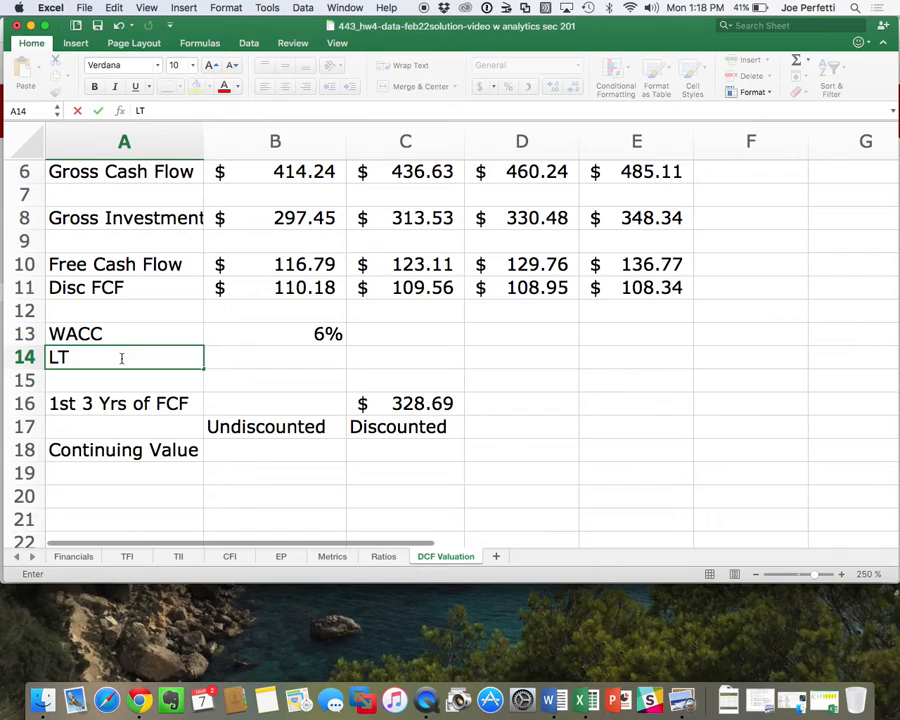
key("Return")
key("Tab")
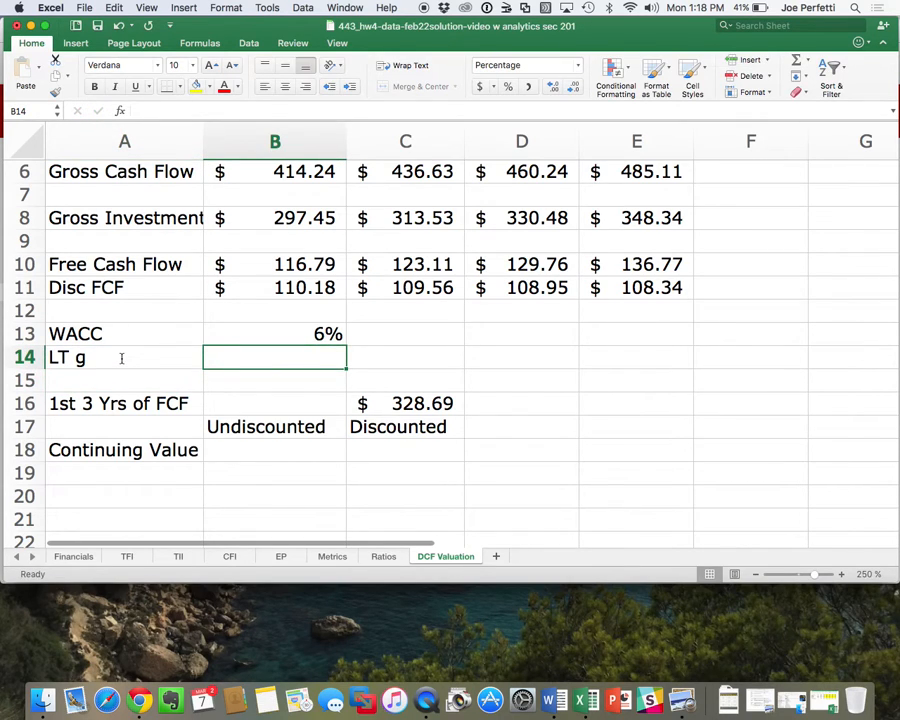
Set the long-term growth rate in B14 to 3% and fill B13:B14 with yellow
type("3%")
key("Return")
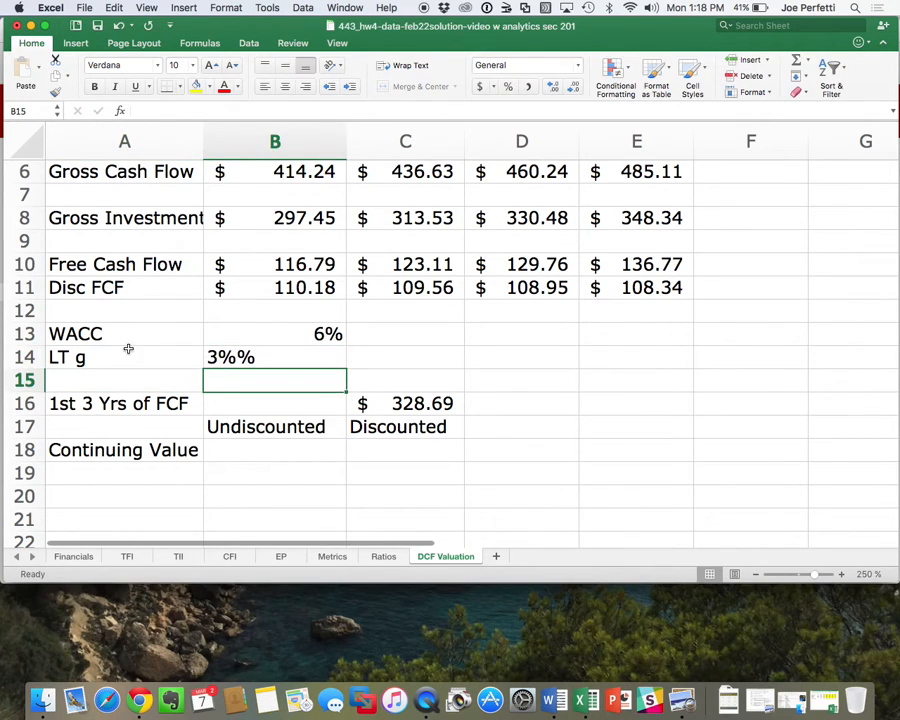
scroll(128, 350, "up", 1)
double_click(240, 358)
key("BackSpace")
key("Return")
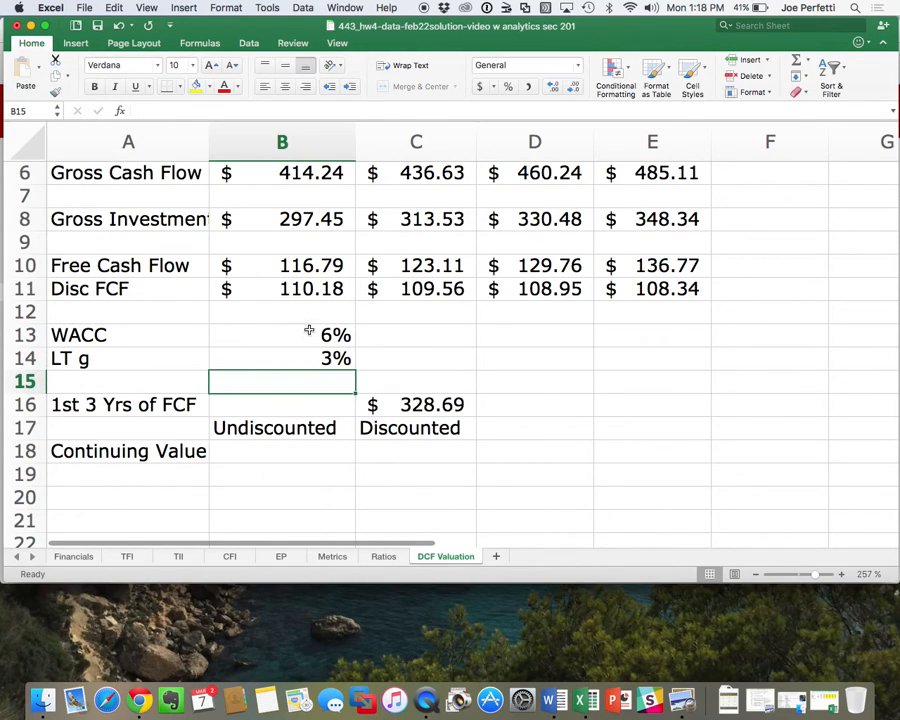
left_click_drag(307, 332, 311, 360)
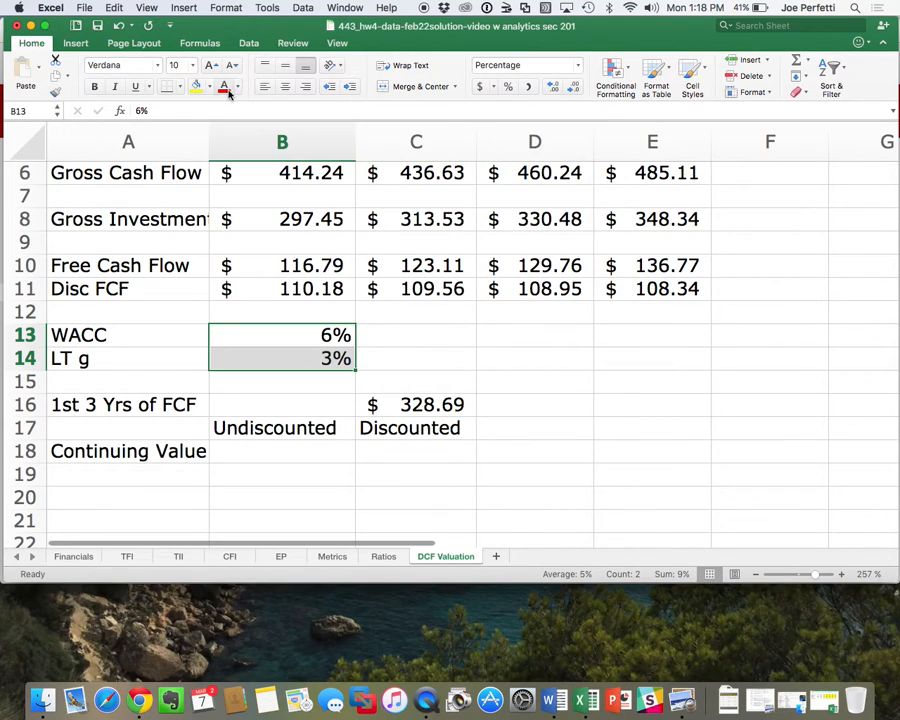
left_click(195, 86)
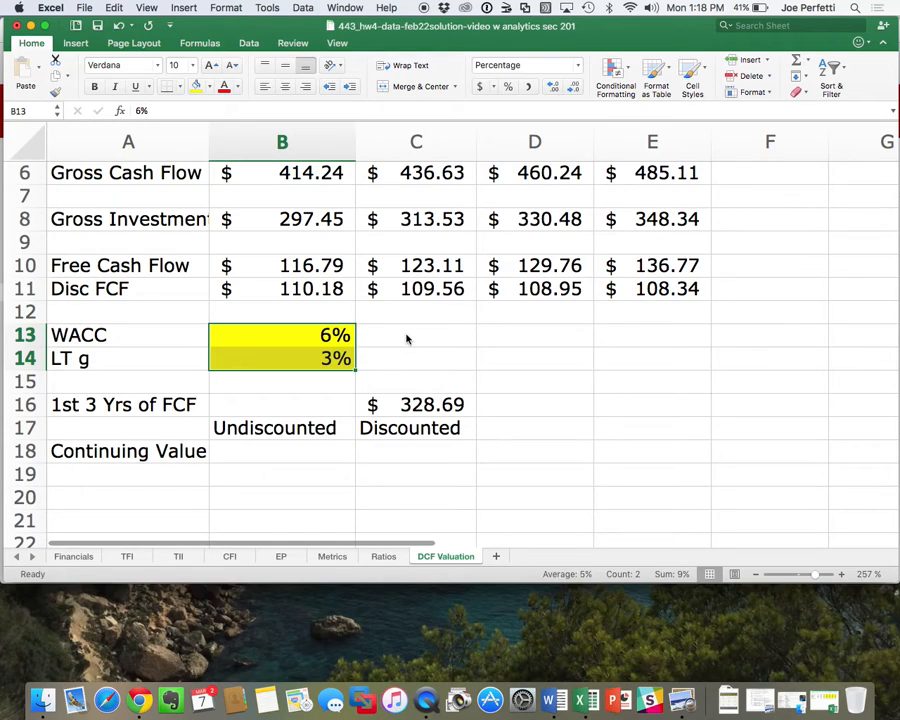
Add the row label "CV ROIC" in A15, below LT g
left_click(171, 378)
type("CV ROIC")
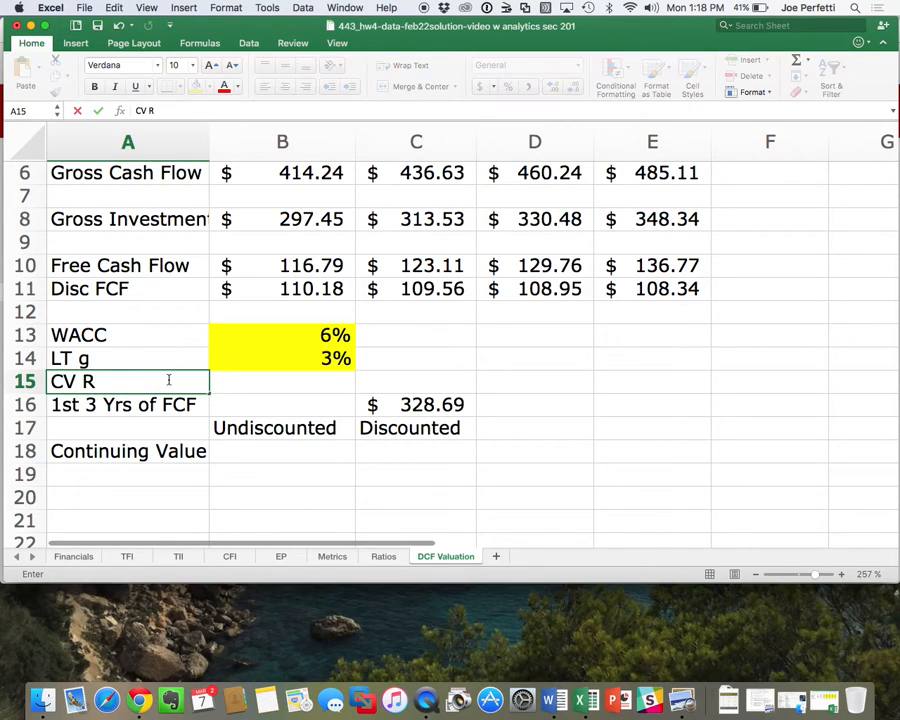
key("Return")
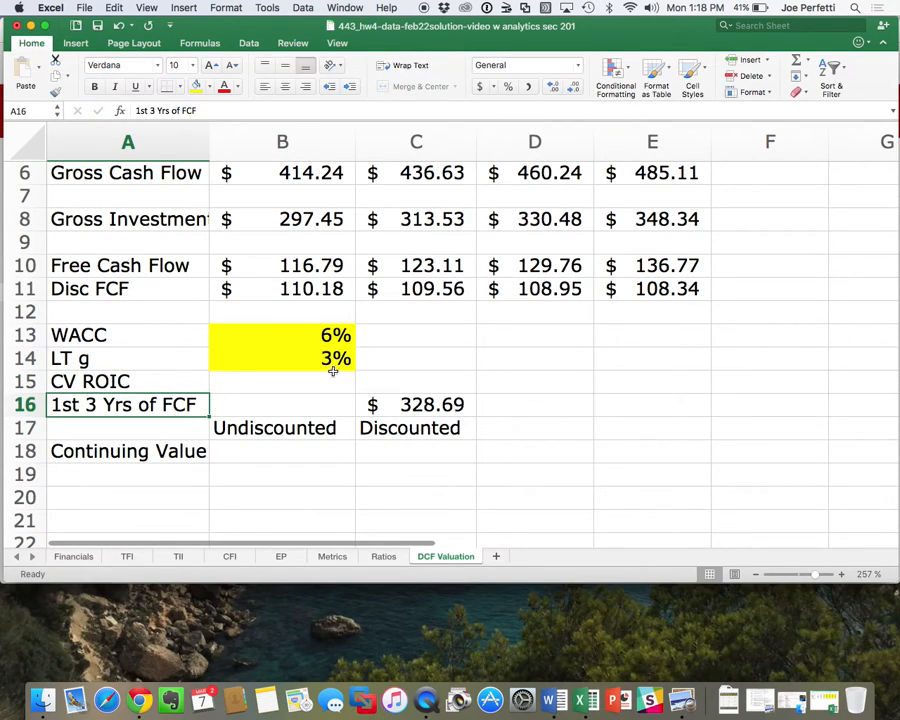
Link B15 to the 2015 BOY ROIC on the EP sheet with =EP!D11 and fill the cell yellow
left_click(331, 375)
type("=")
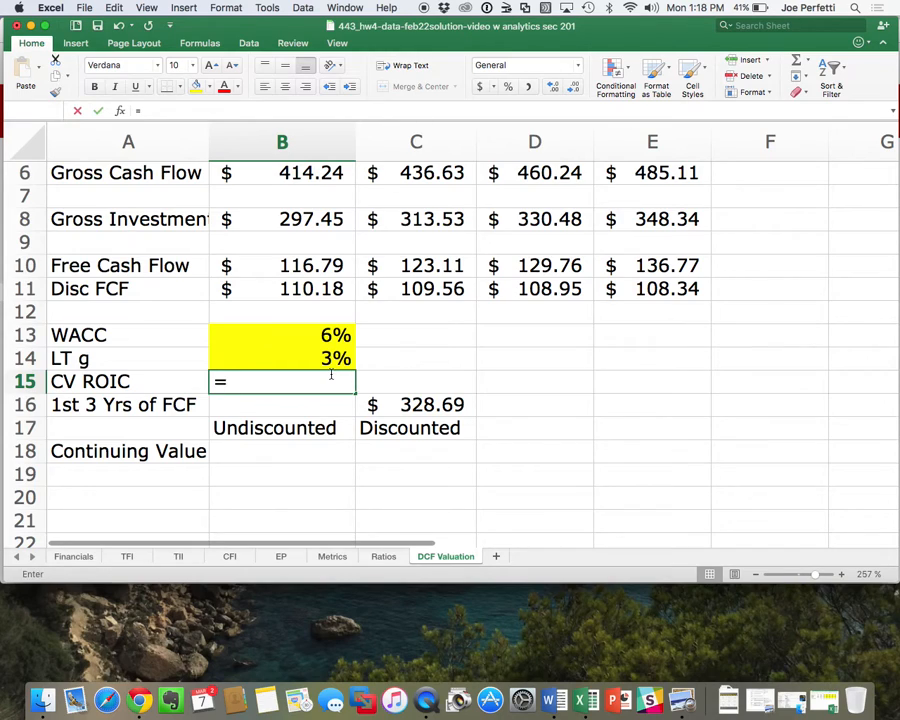
left_click(292, 561)
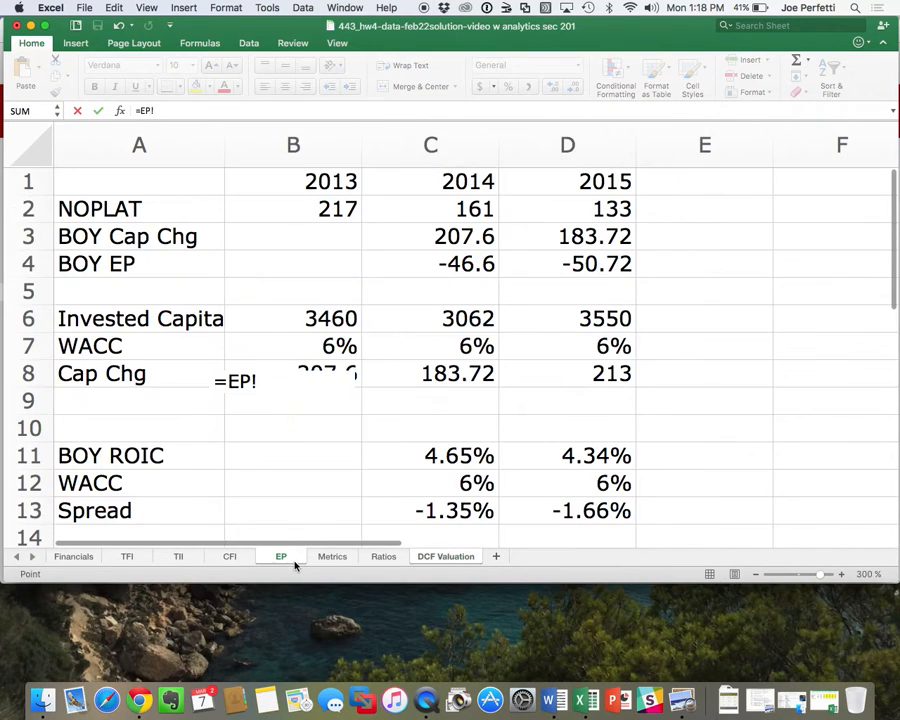
left_click(585, 456)
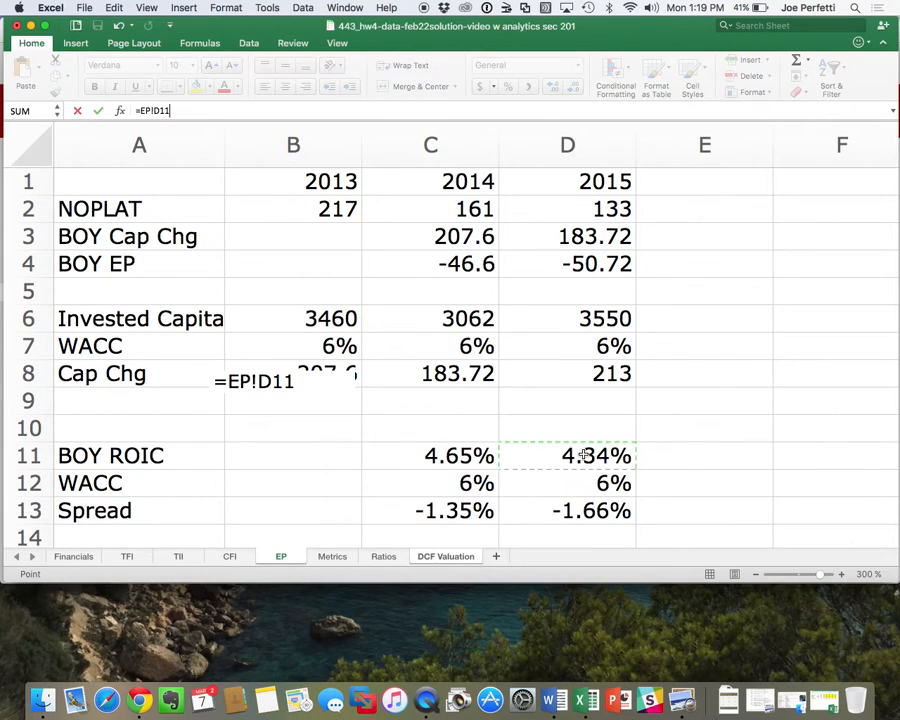
key("Return")
left_click(336, 381)
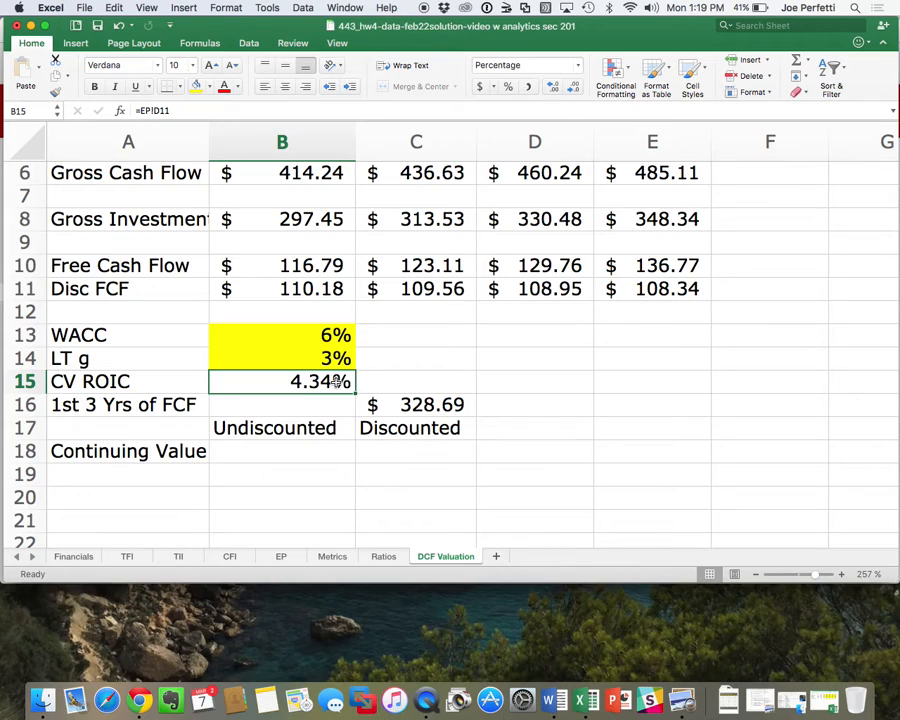
left_click(197, 87)
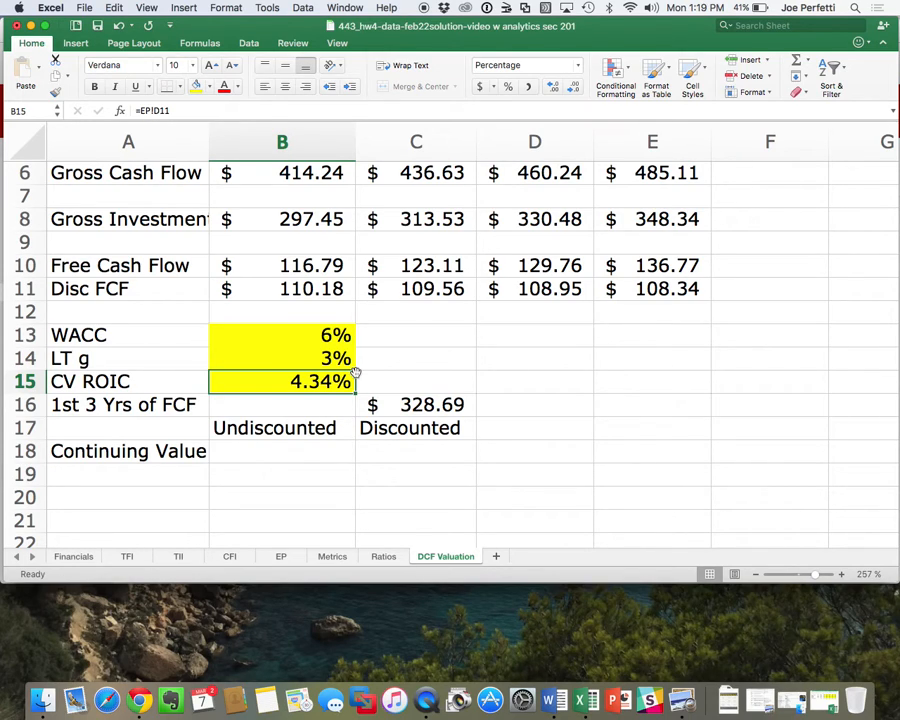
Calculate the undiscounted continuing value in B18 with =(E5*(1-B14/B15))/(B13-B14)
left_click(340, 452)
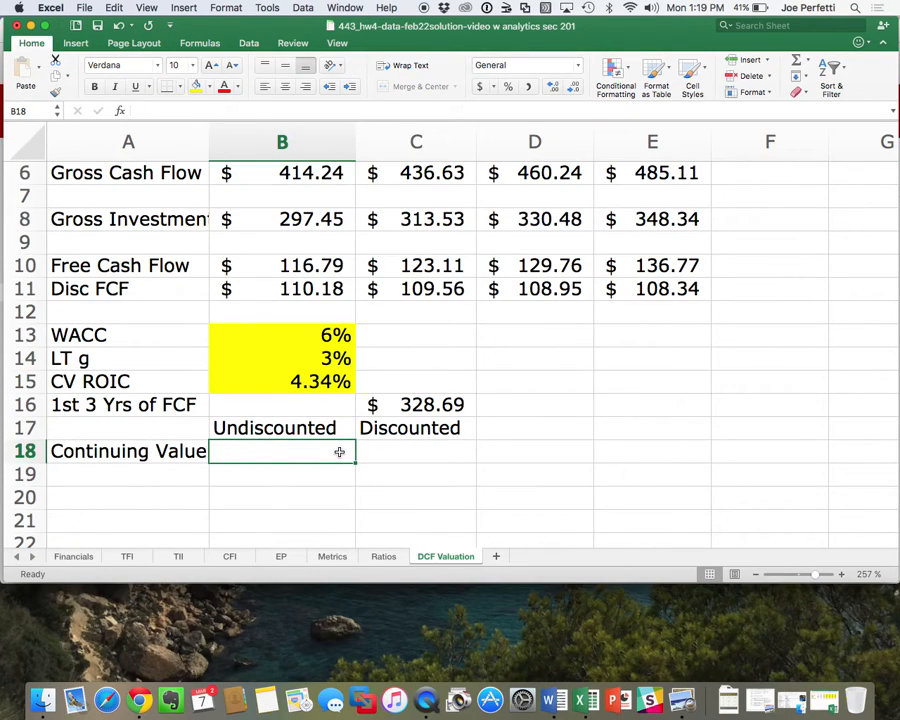
type("=(")
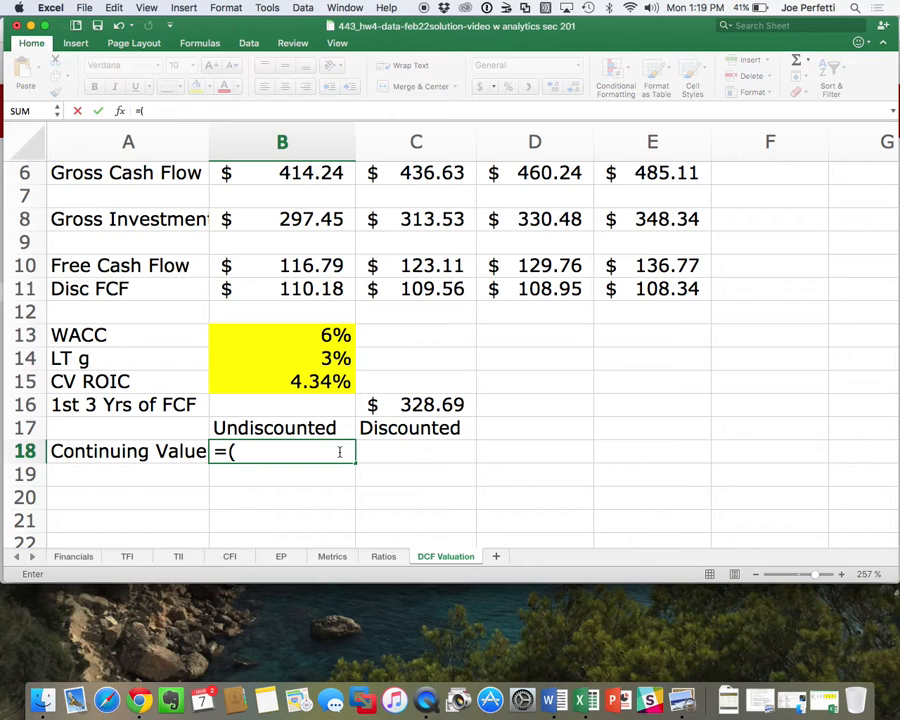
scroll(690, 325, "up", 5)
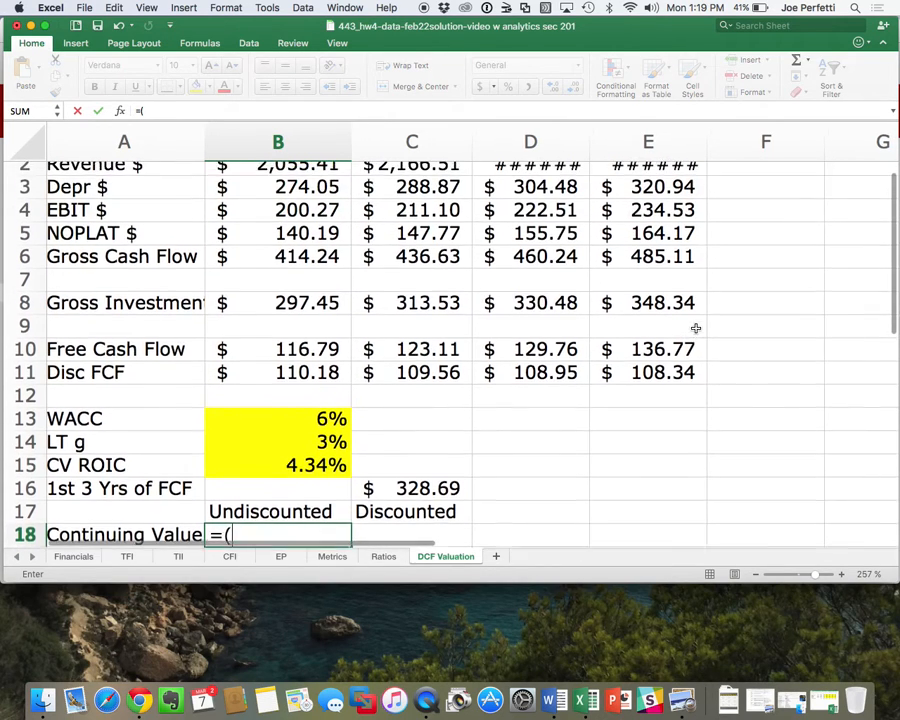
scroll(697, 335, "down", 2)
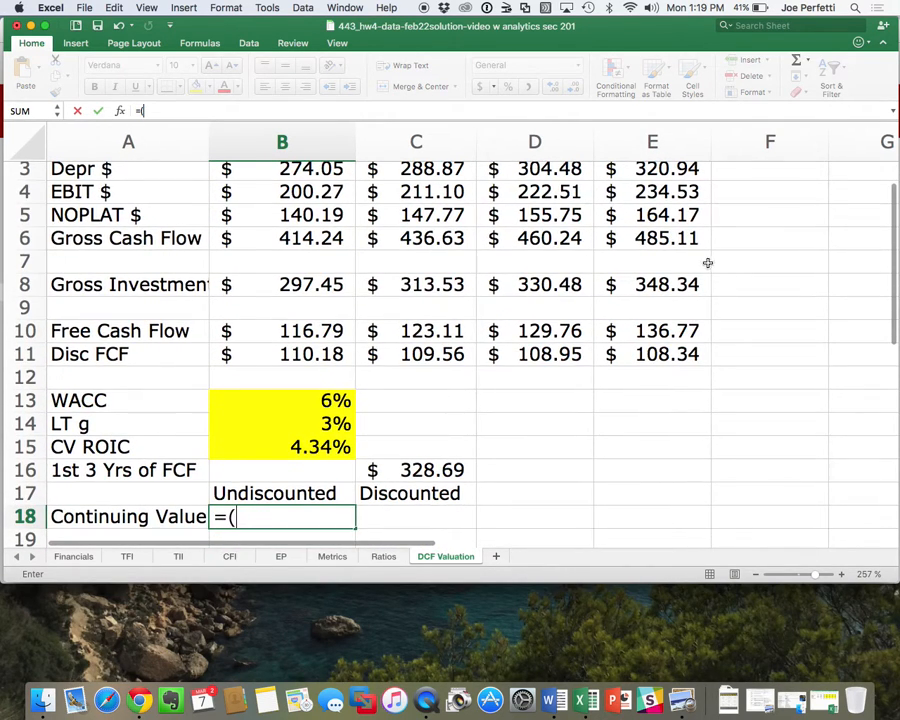
left_click(690, 215)
type("*")
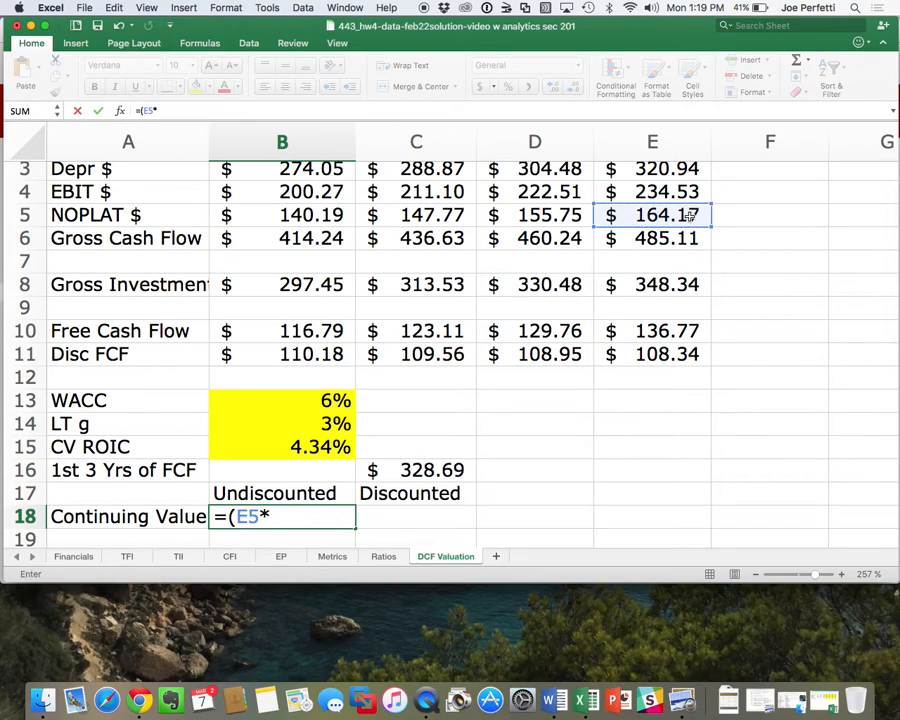
type("(1-")
left_click(318, 426)
type("/")
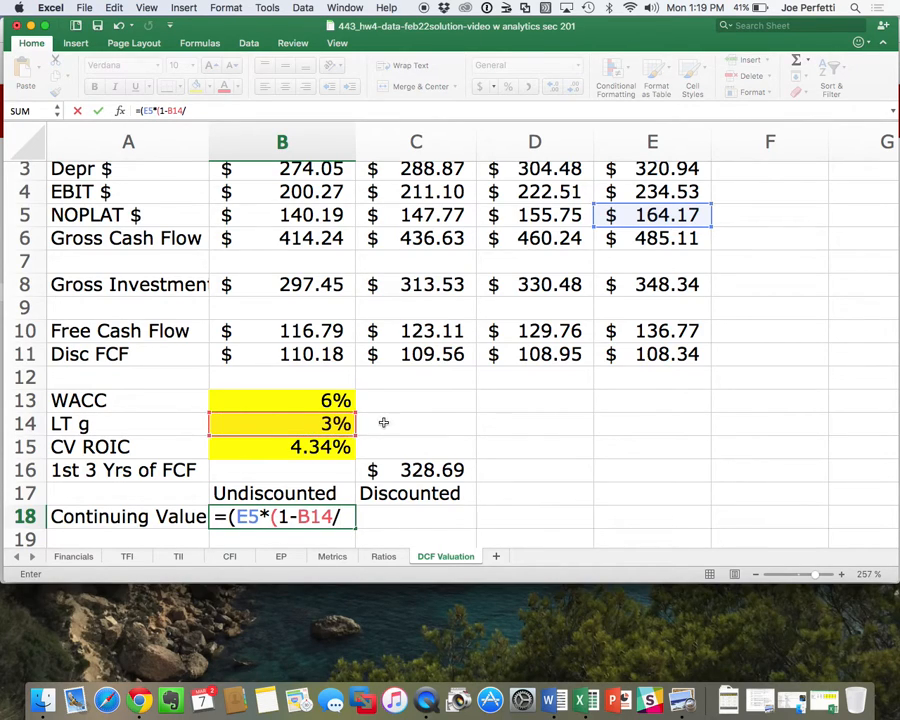
left_click(325, 447)
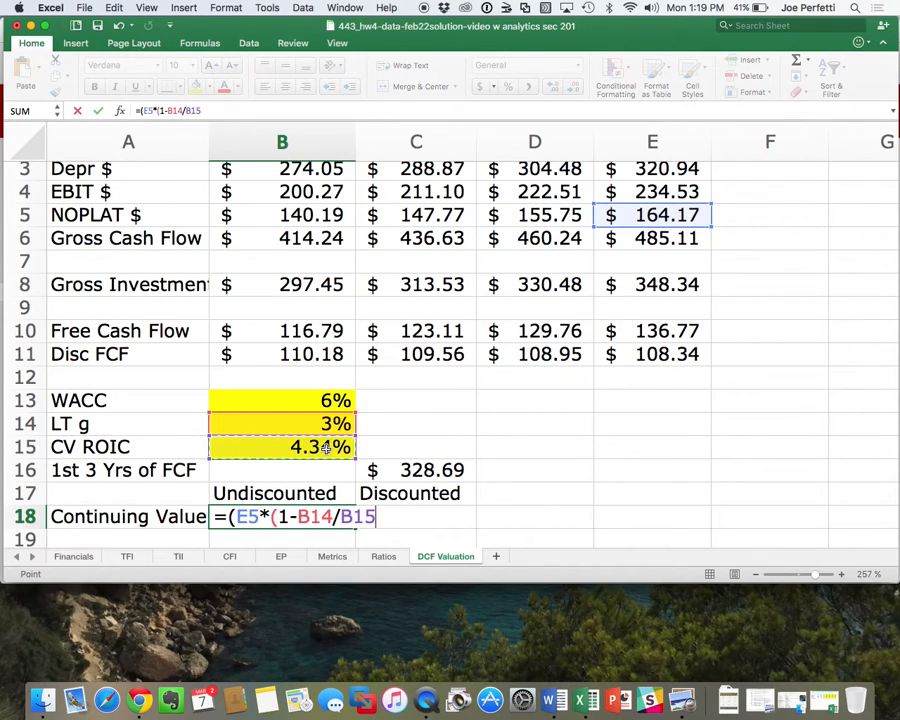
type("))/(")
left_click(328, 400)
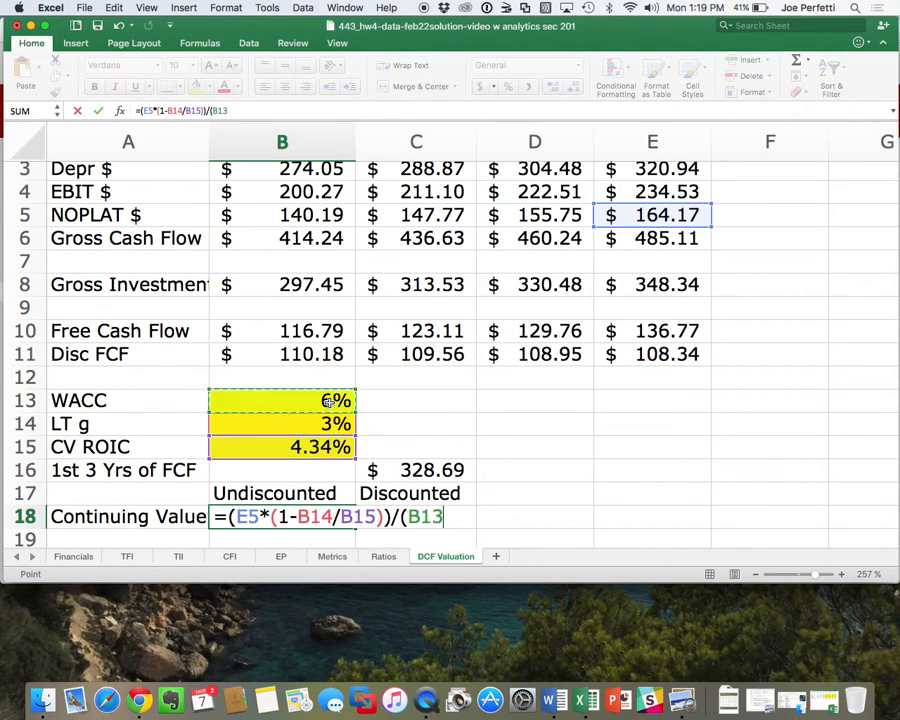
type("-")
left_click(291, 422)
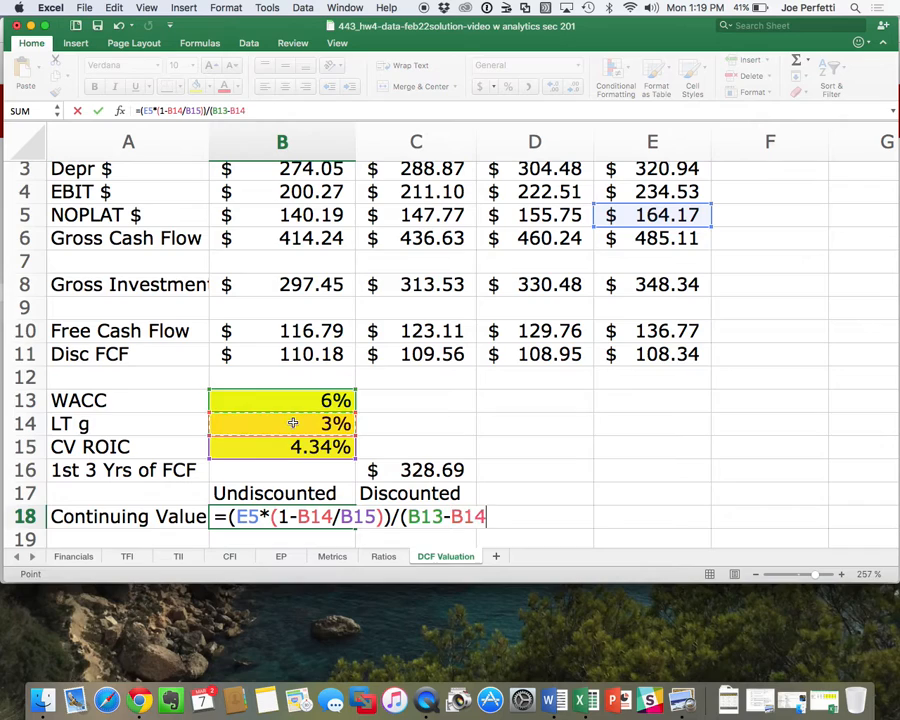
type(")")
key("Return")
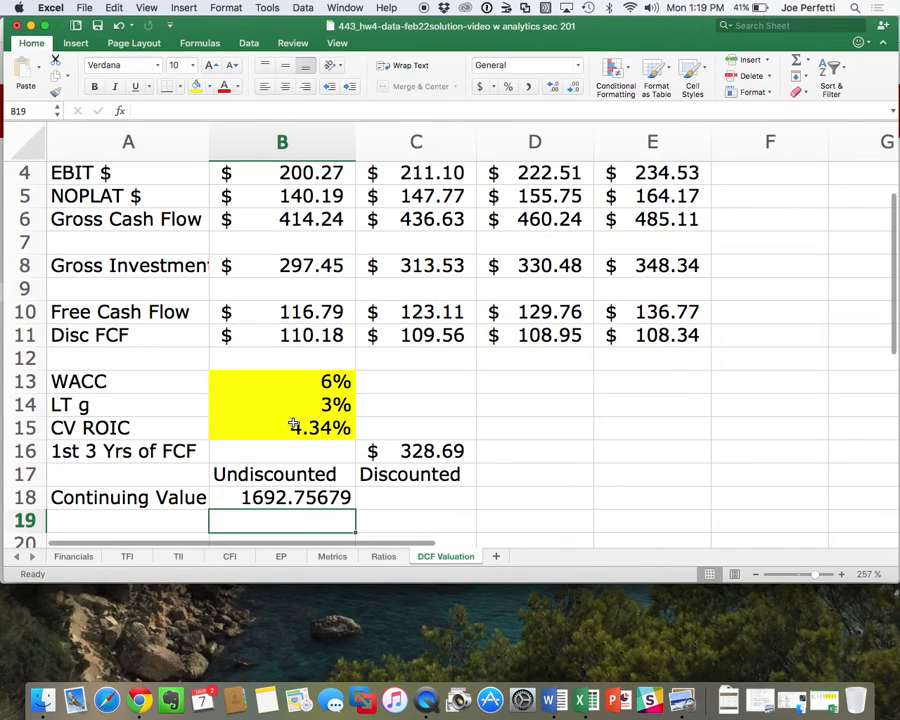
Apply the dollar accounting format to B18 and widen columns D and E to fit their revenue figures
left_click(281, 500)
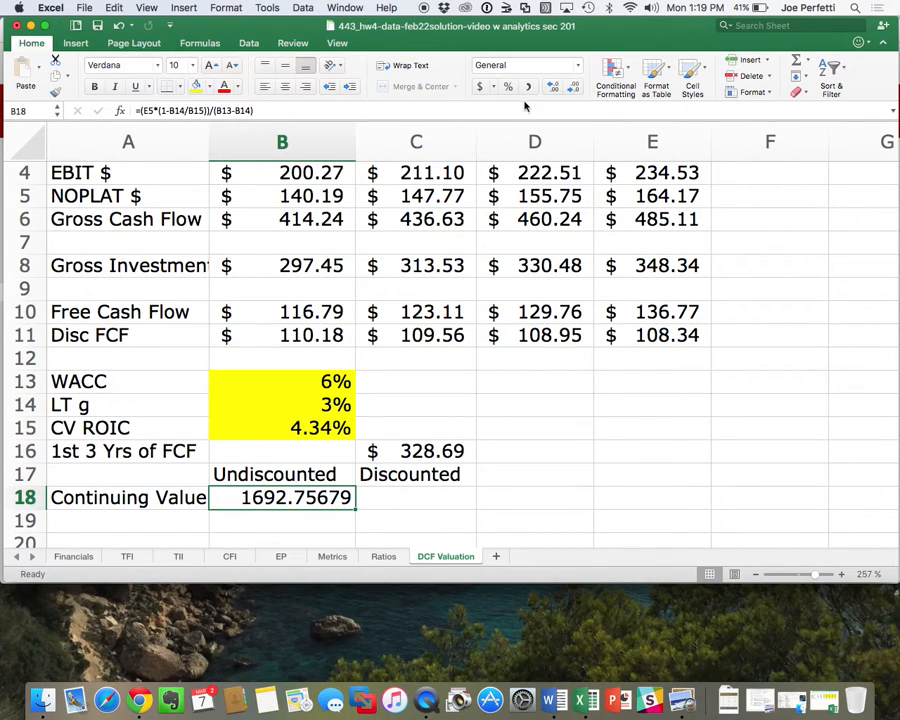
left_click(479, 87)
scroll(540, 274, "up", 3)
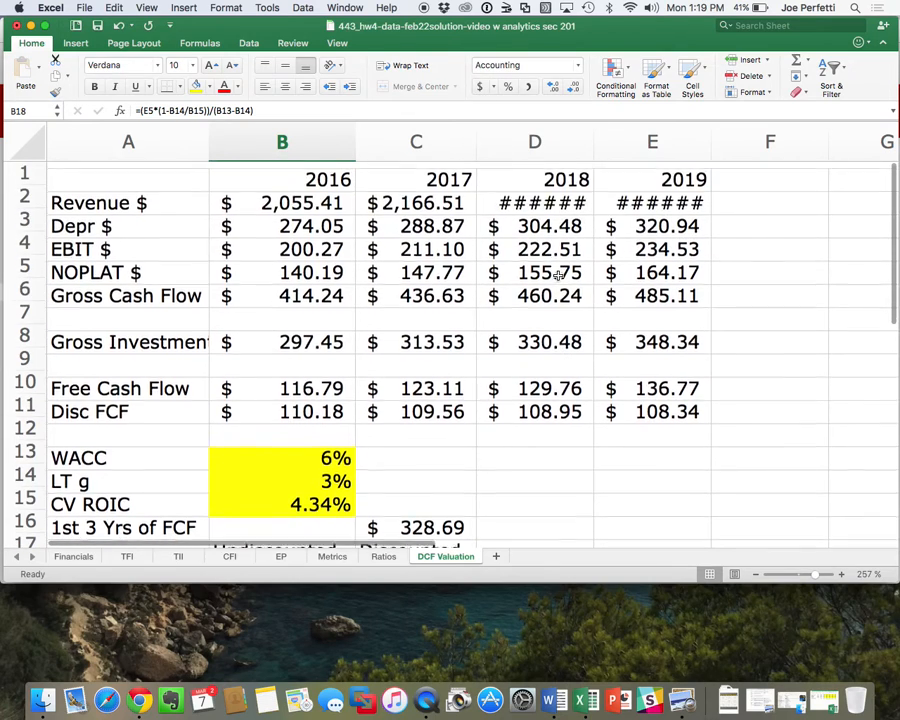
scroll(568, 284, "down", 2)
scroll(640, 200, "up", 2)
left_click_drag(594, 137, 733, 135)
scroll(638, 350, "down", 4)
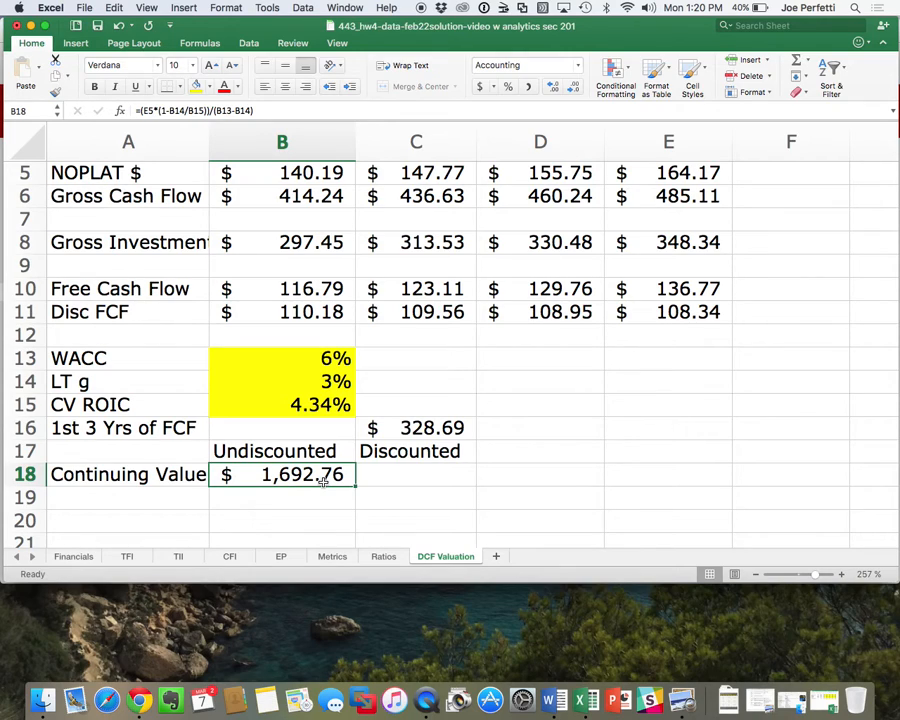
Discount the continuing value over three years in C18 with =B18/(1+B13)^3
left_click(415, 466)
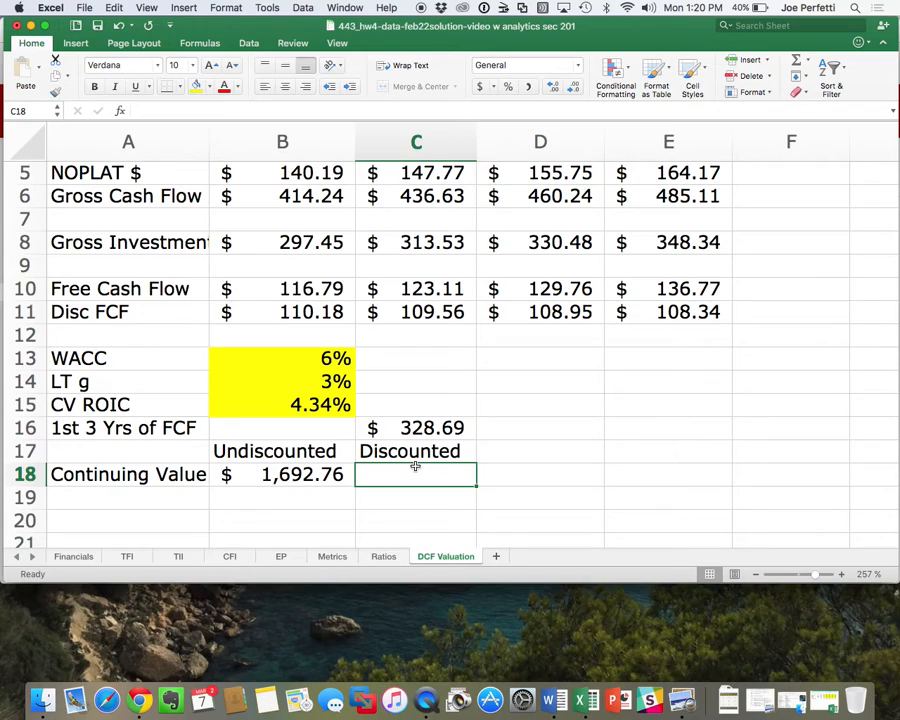
type("=")
key("Left")
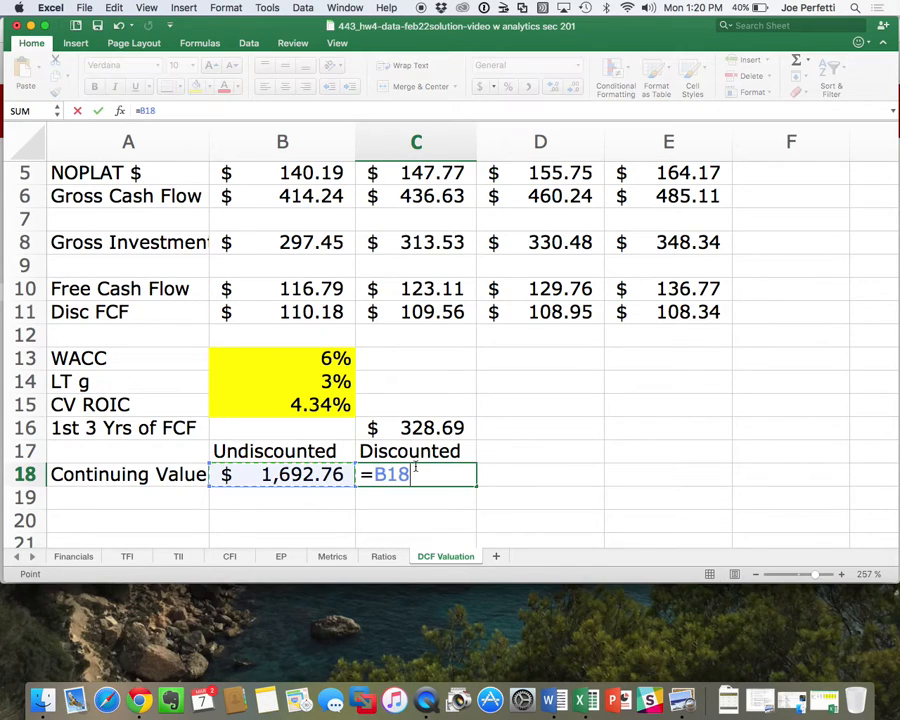
type("/(1+")
left_click(333, 359)
type(")")
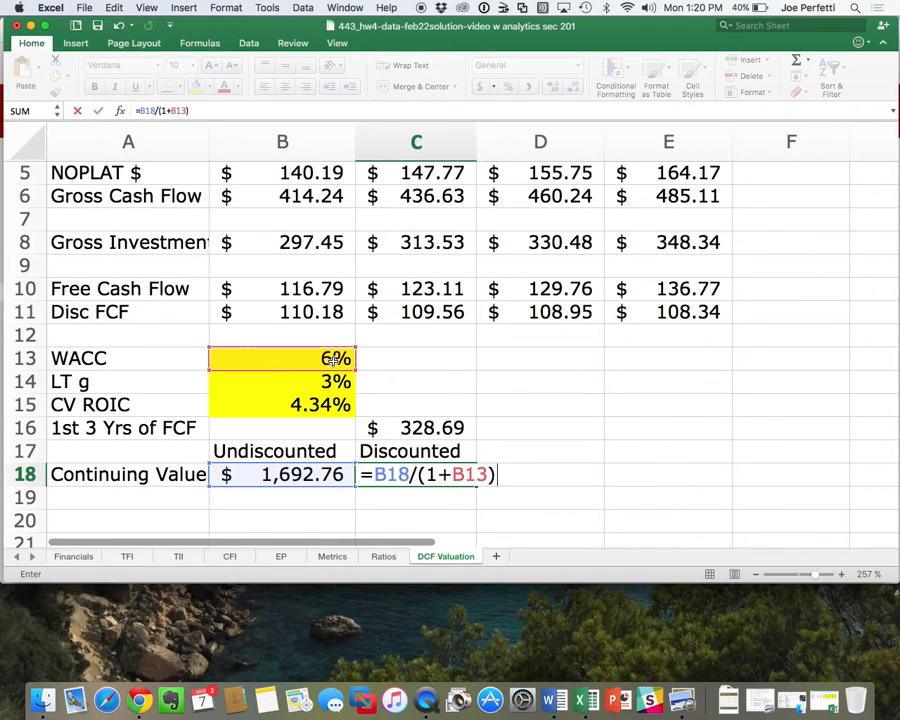
type("^3")
key("Return")
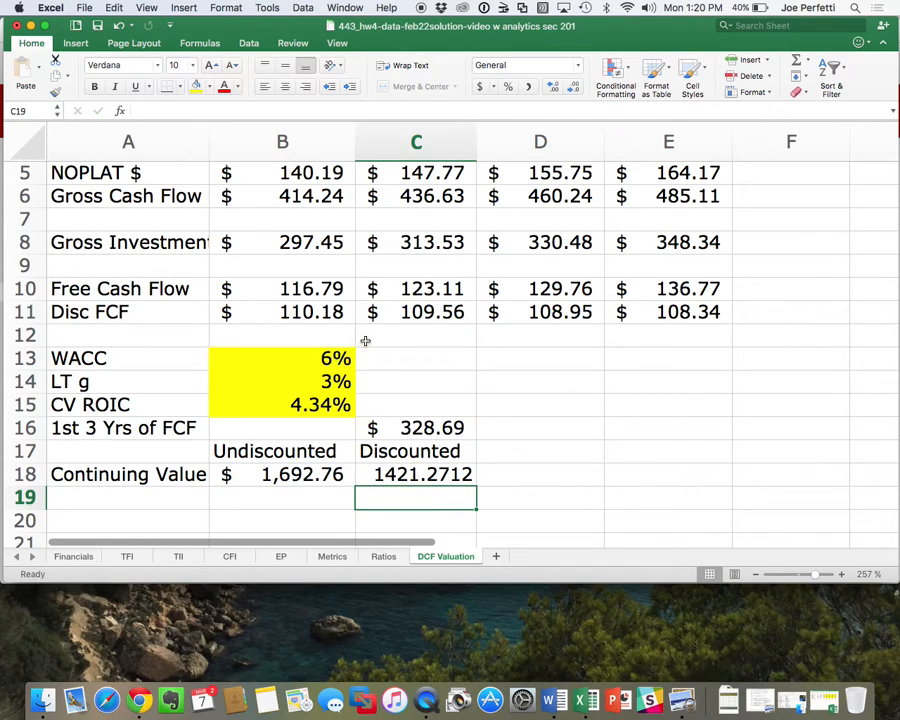
Apply the dollar accounting format to the discounted continuing value in C18
left_click(388, 481)
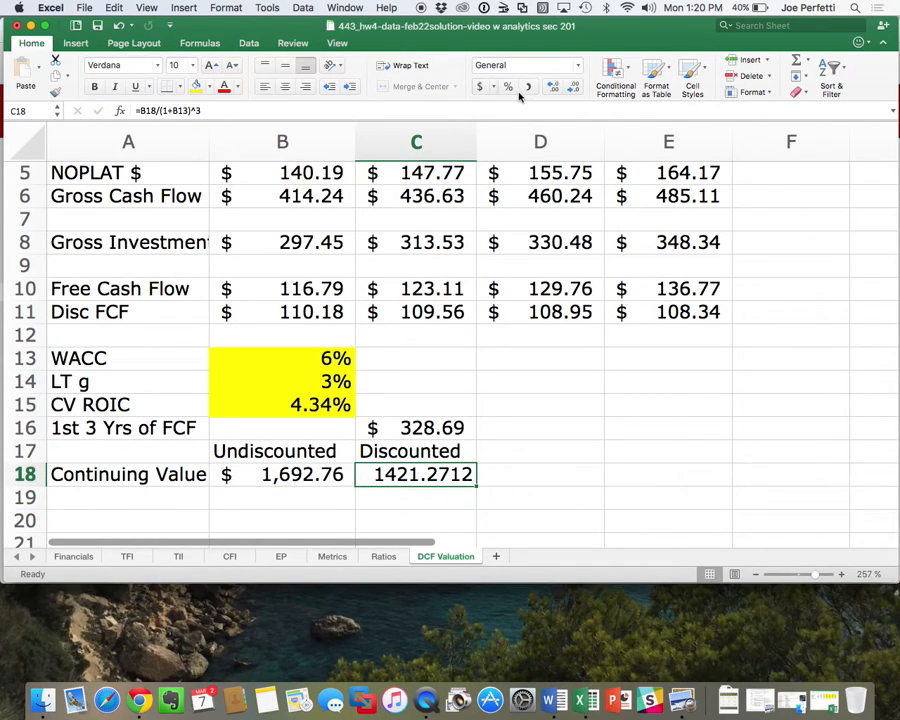
left_click(480, 87)
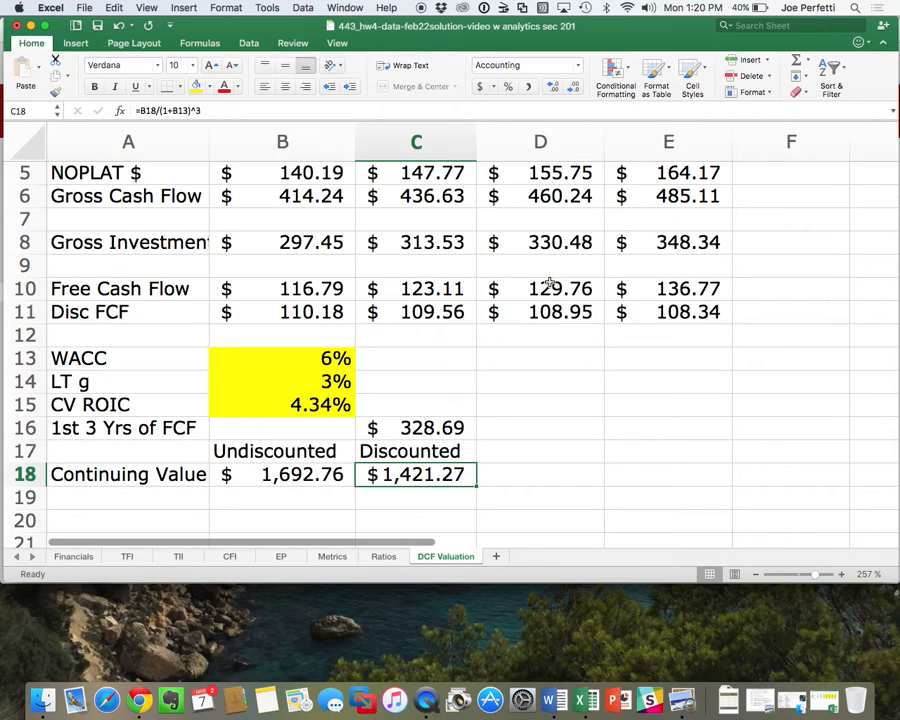
Label A20 as Operating Value, two rows below the continuing value
scroll(549, 284, "down", 4)
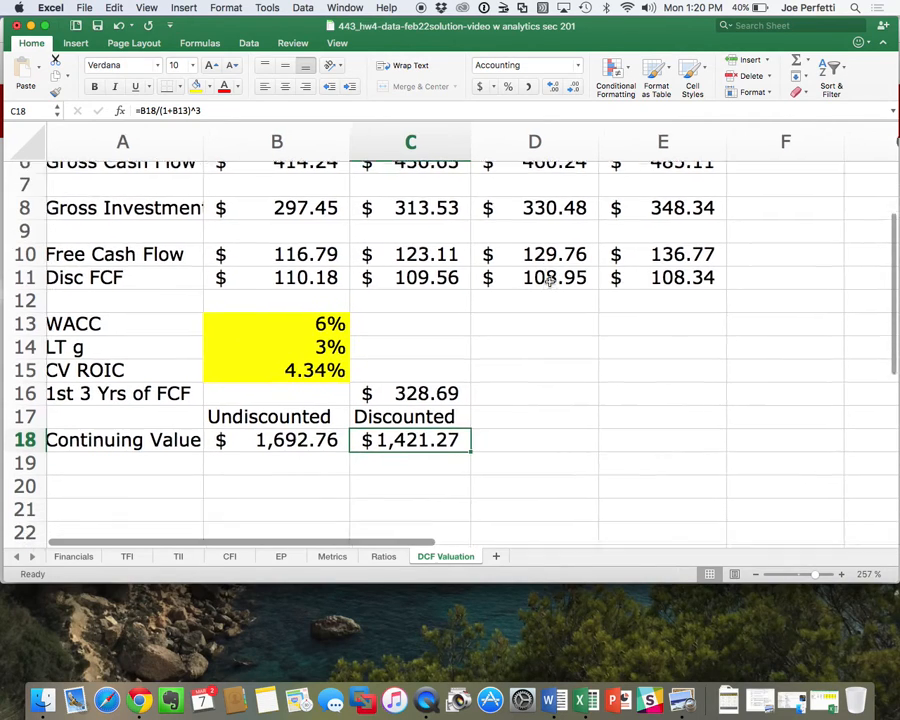
left_click(158, 421)
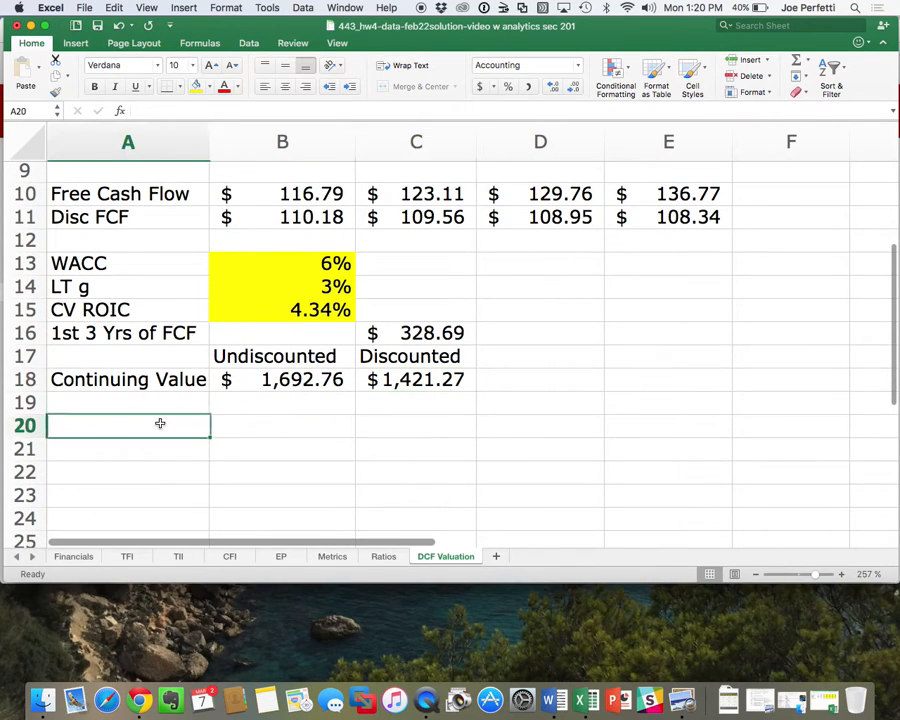
type("Operat")
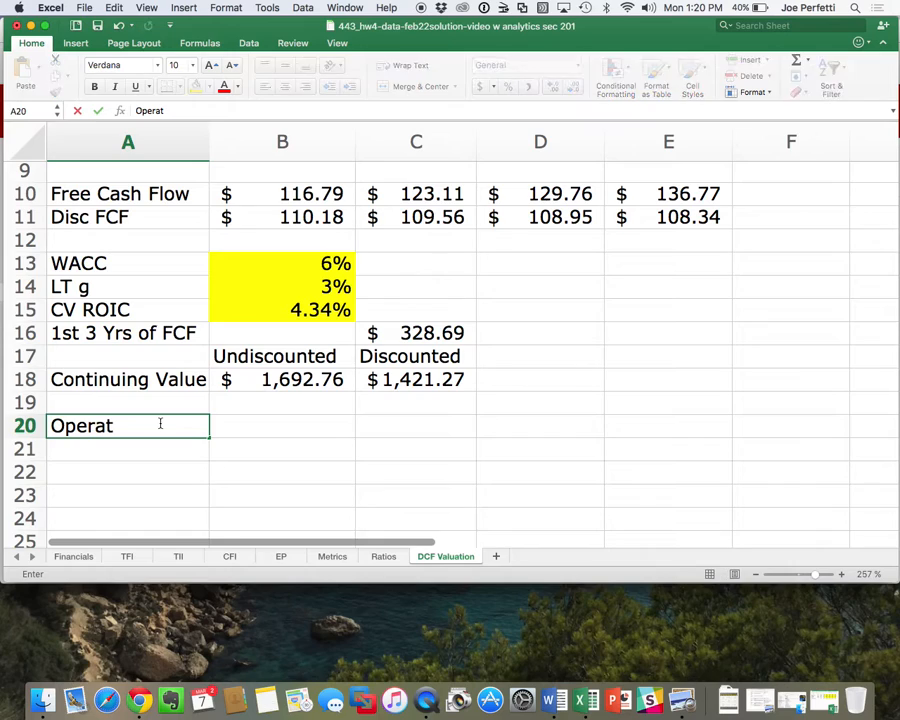
type("ing C")
key("BackSpace")
type("Value")
key("Return")
Calculate the operating value in C20 by adding the first three years of FCF and the discounted continuing value with =C16+C18
key("Right")
key("Right")
key("Up")
type("=")
key("Up")
key("Up")
key("Up")
key("Up")
type("+")
key("Up")
key("Up")
key("Return")
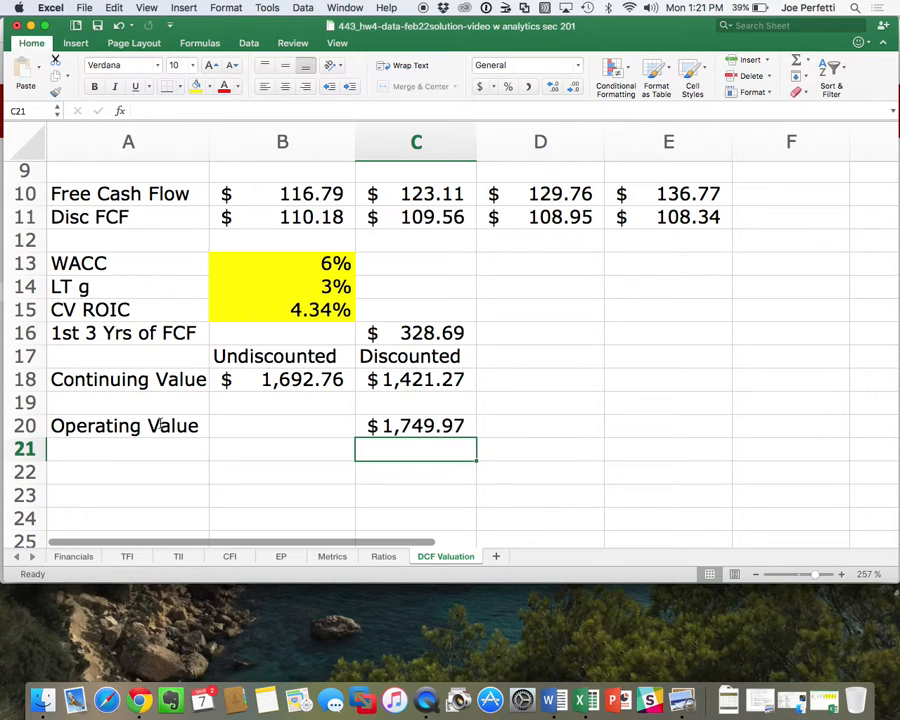
Link A22 to the Excess Cash label on the TFI sheet with =TFI!A18
left_click(135, 557)
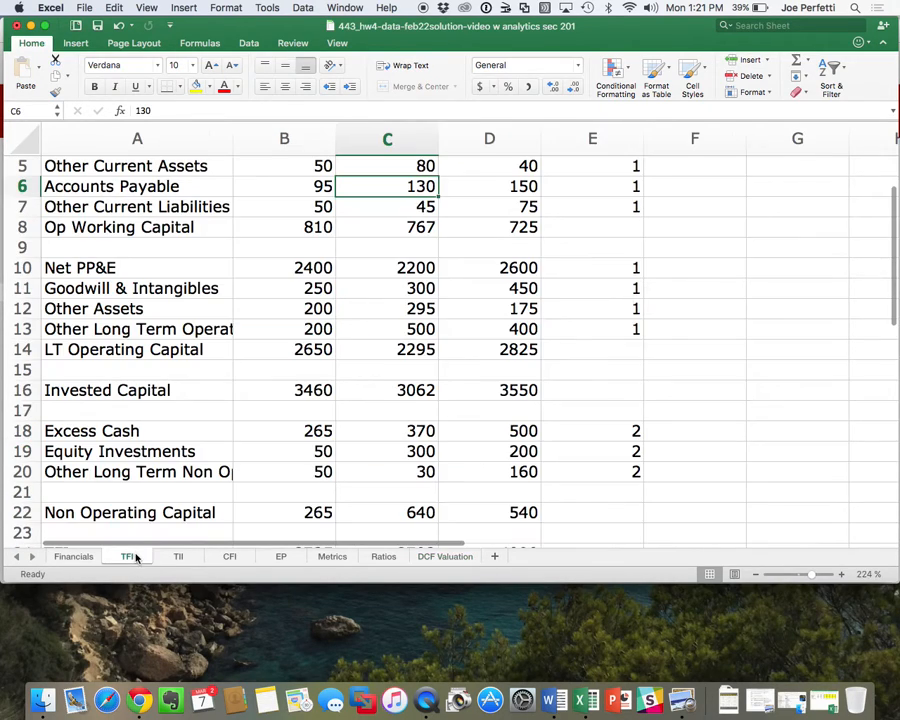
scroll(261, 389, "down", 4)
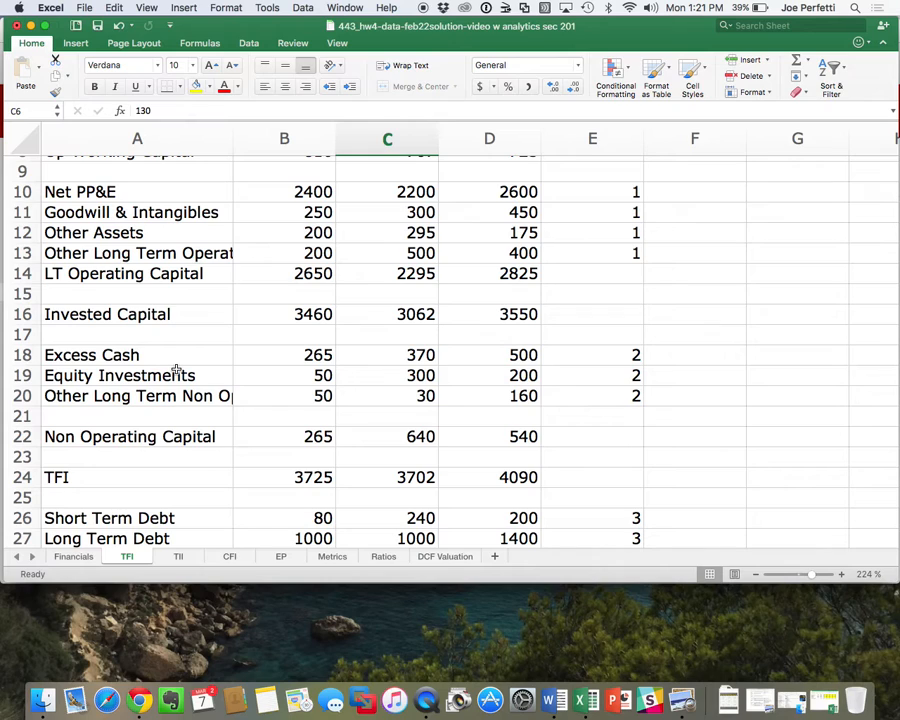
left_click(440, 556)
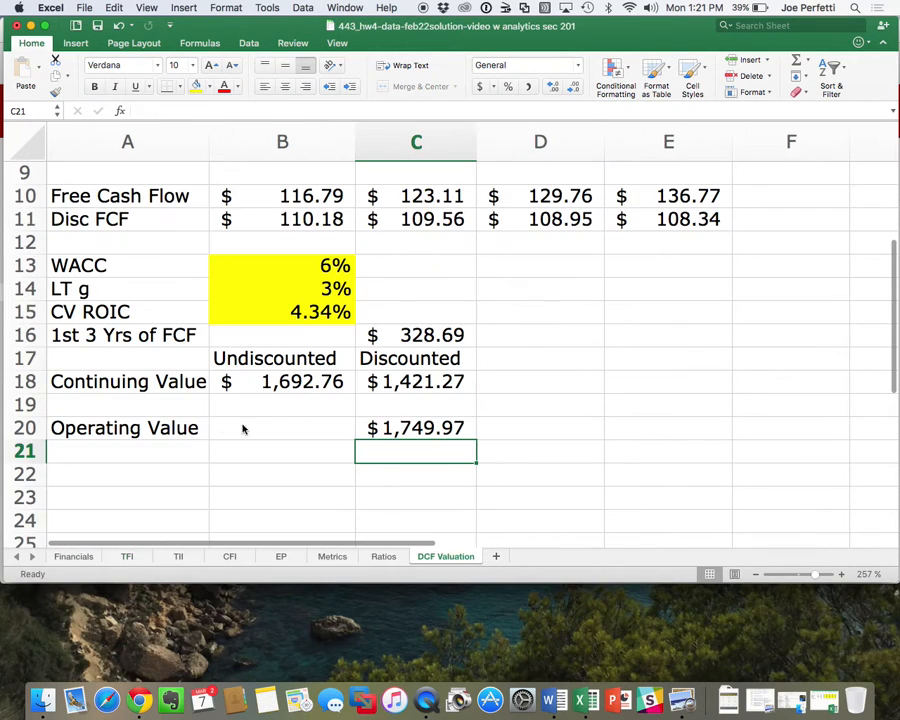
scroll(131, 471, "down", 5)
left_click(141, 347)
type("=")
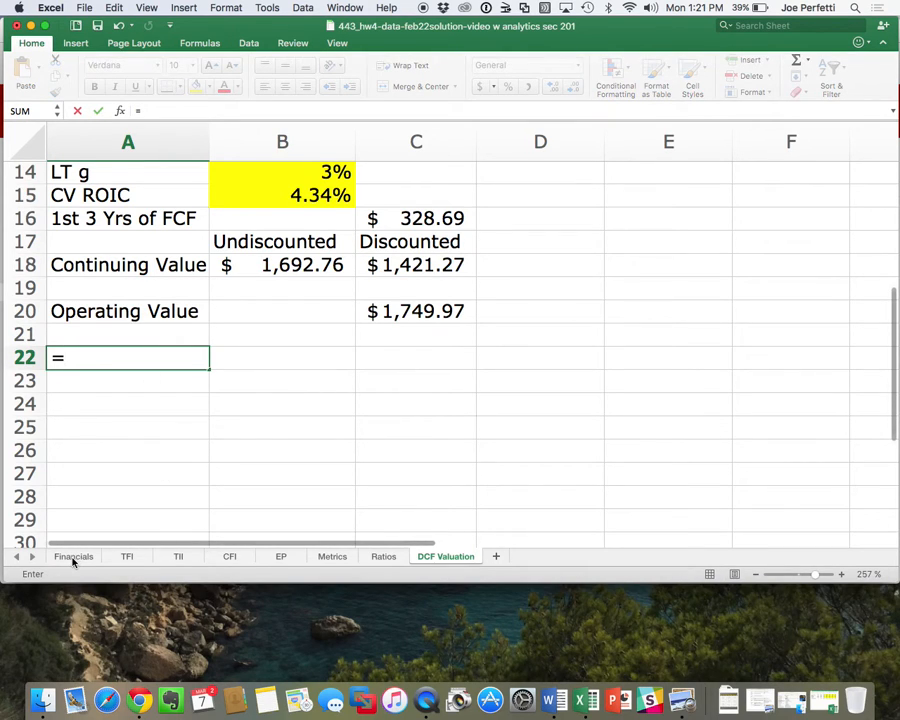
left_click(131, 559)
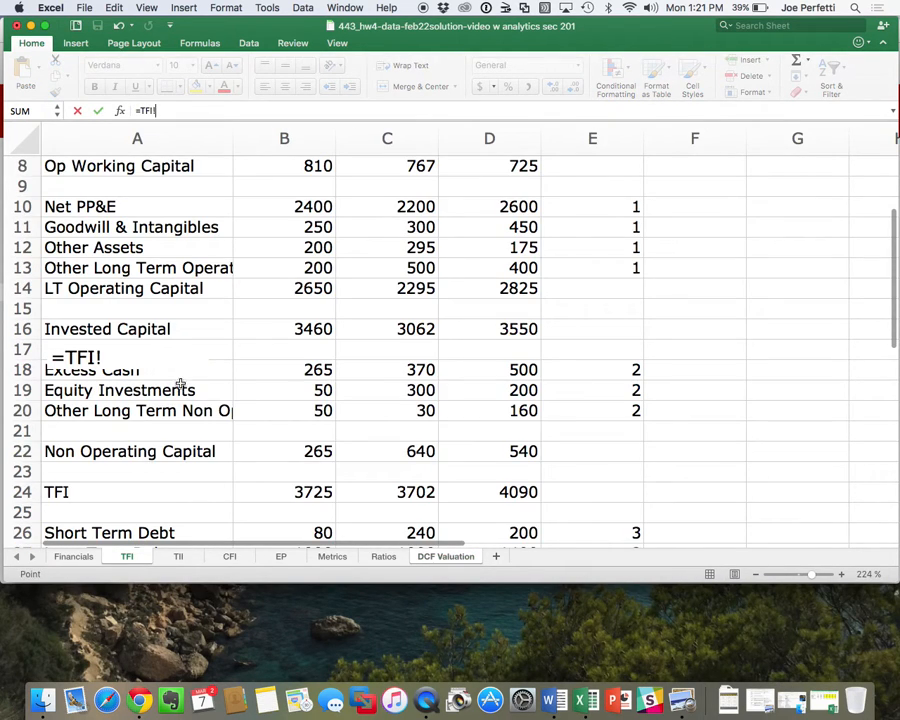
scroll(170, 378, "down", 3)
scroll(175, 388, "right", 1)
scroll(175, 388, "down", 1)
scroll(175, 388, "left", 1)
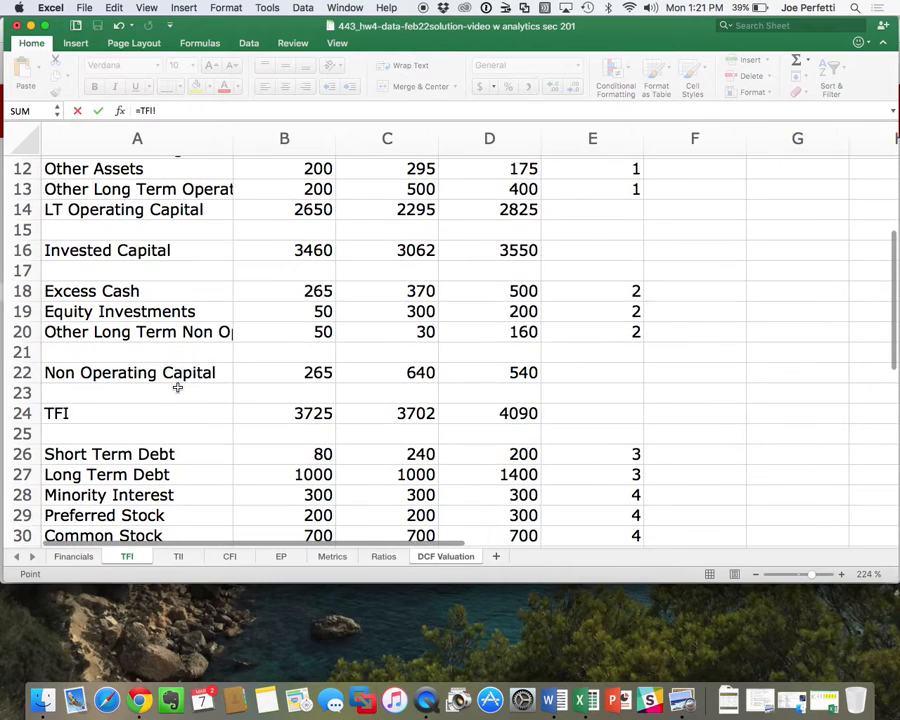
left_click(165, 292)
key("Return")
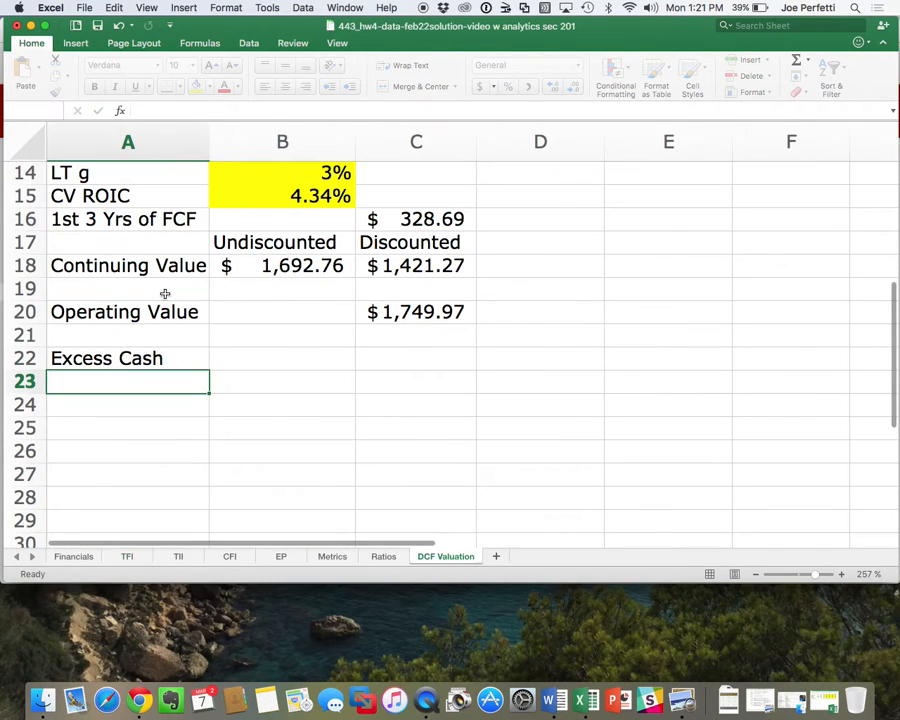
Copy the label link in A22 down to A23:A24 to bring in the other non-operating items
left_click(157, 357)
key("super+c")
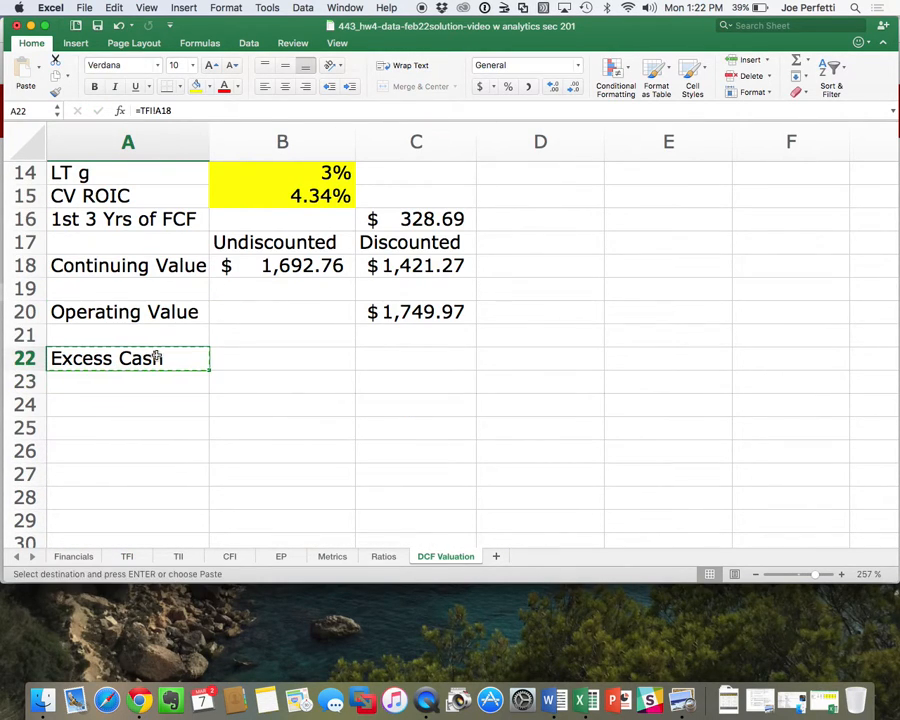
left_click_drag(157, 381, 156, 398)
key("super+v")
left_click(238, 502)
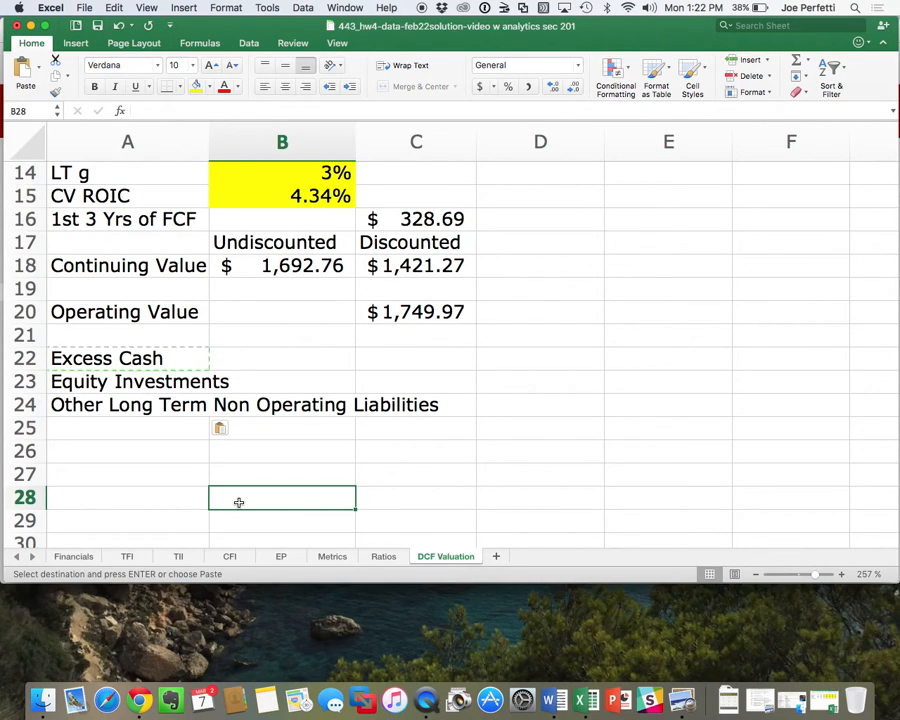
Link C22 to the latest excess cash amount on the TFI sheet with =TFI!D18
left_click(426, 349)
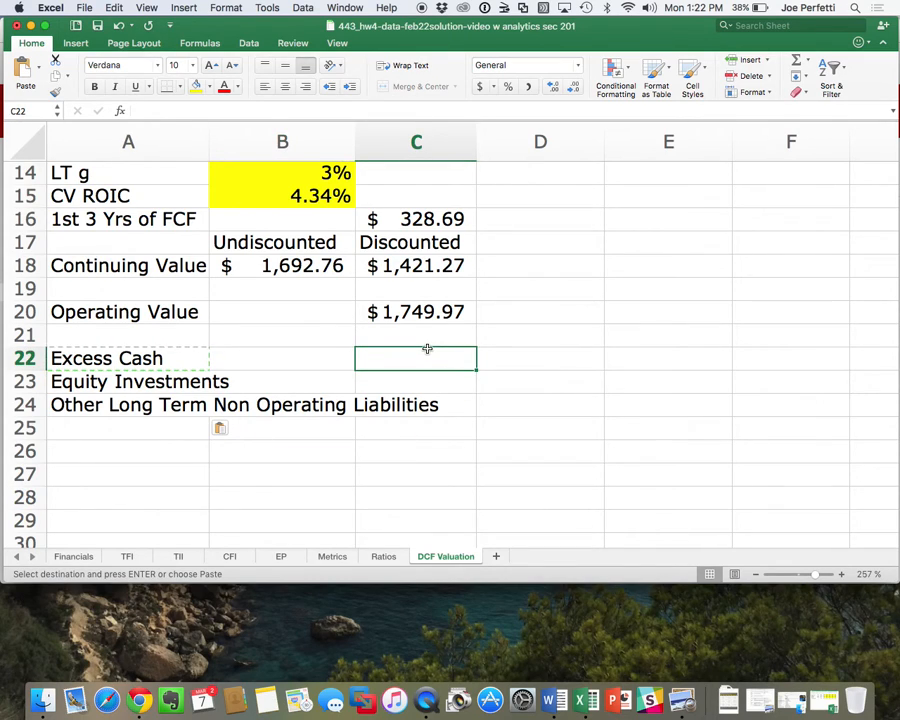
type("=")
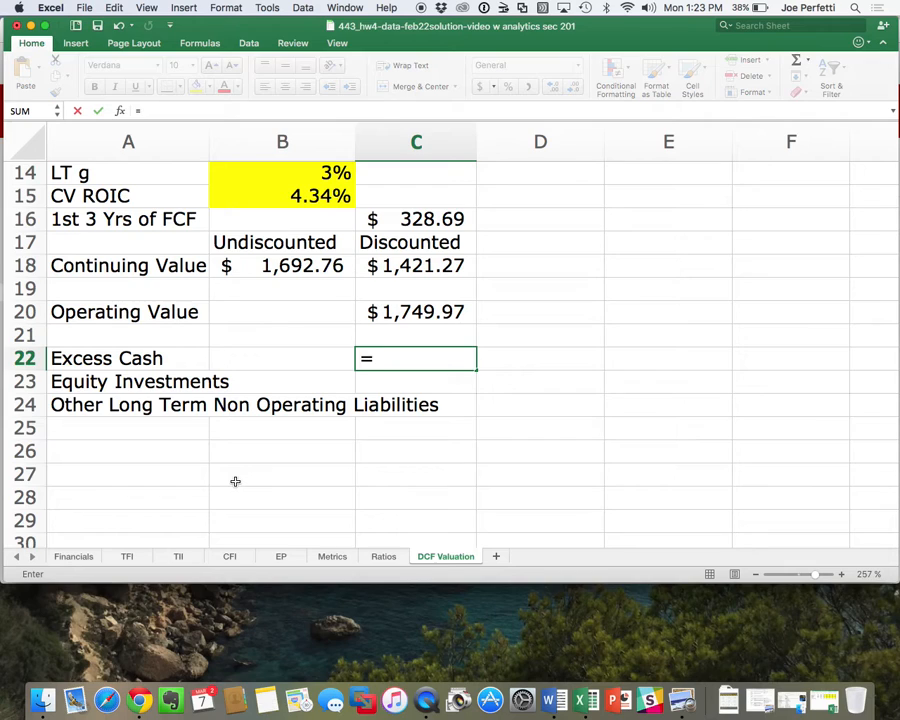
left_click(134, 557)
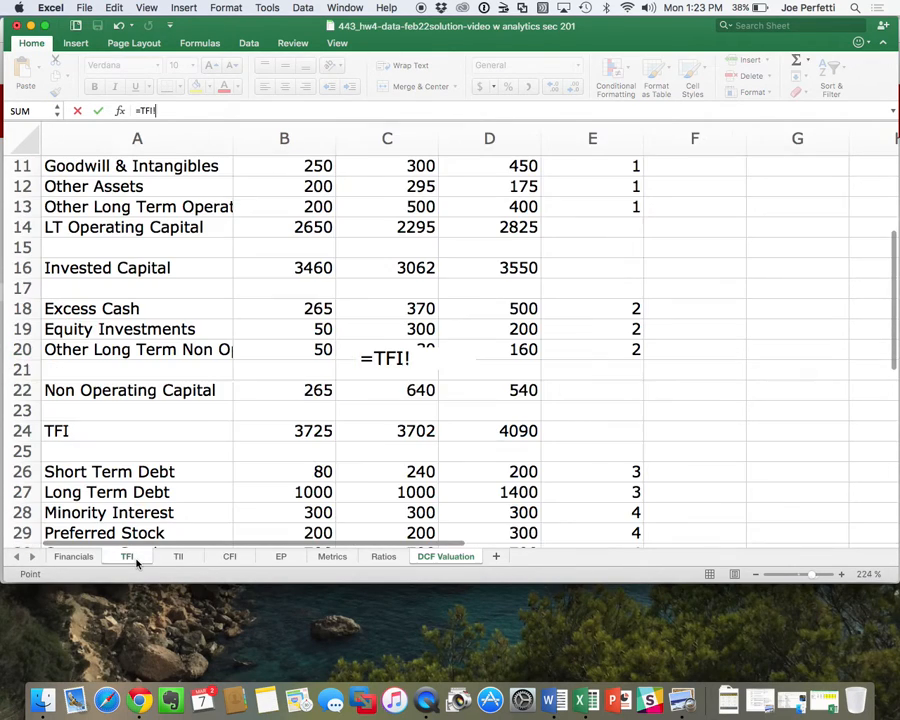
left_click(530, 308)
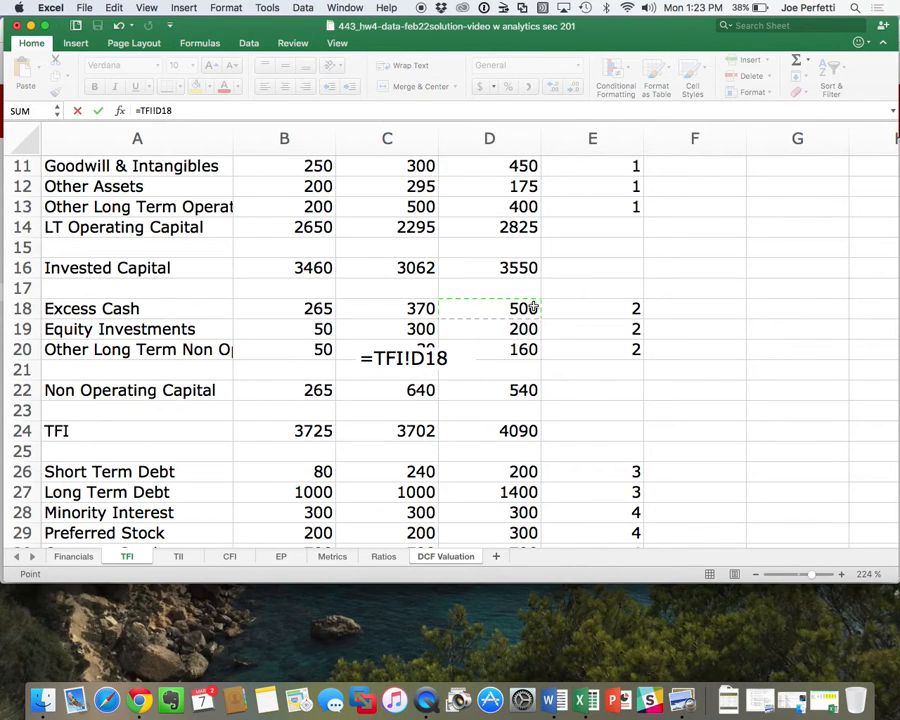
scroll(533, 307, "up", 5)
scroll(533, 305, "down", 3)
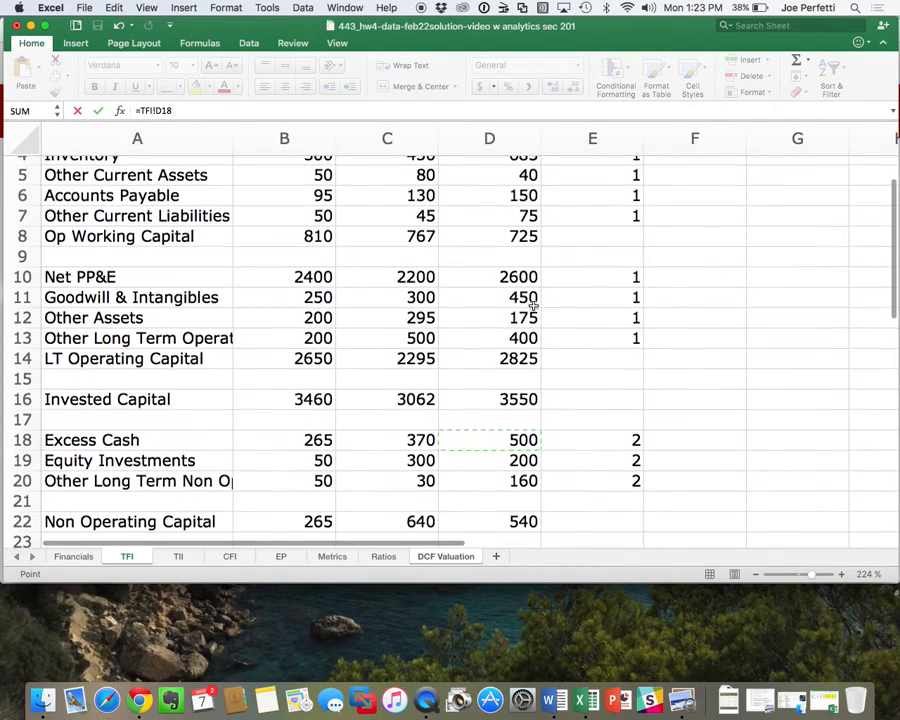
key("Return")
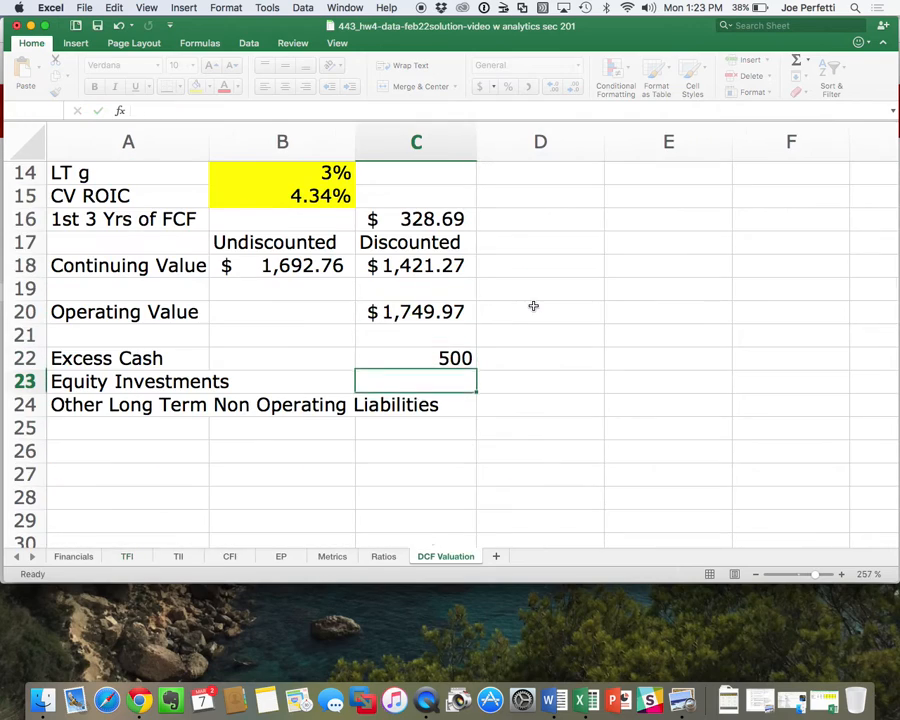
Copy the C22 link down to C23:C24 and apply the dollar accounting format to C22:C24
left_click(439, 362)
key("super+c")
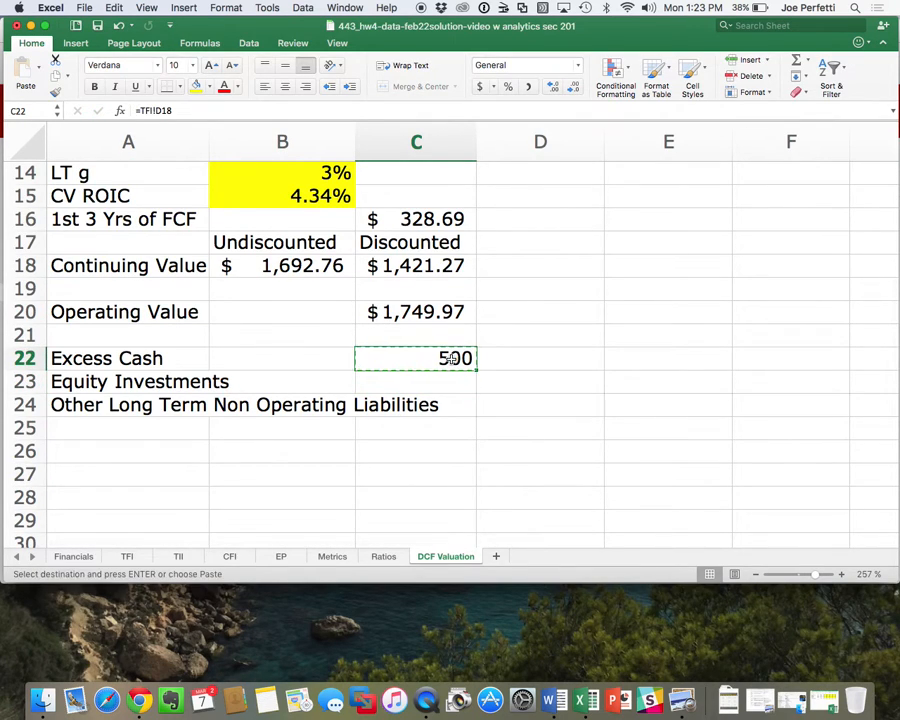
left_click_drag(430, 381, 430, 406)
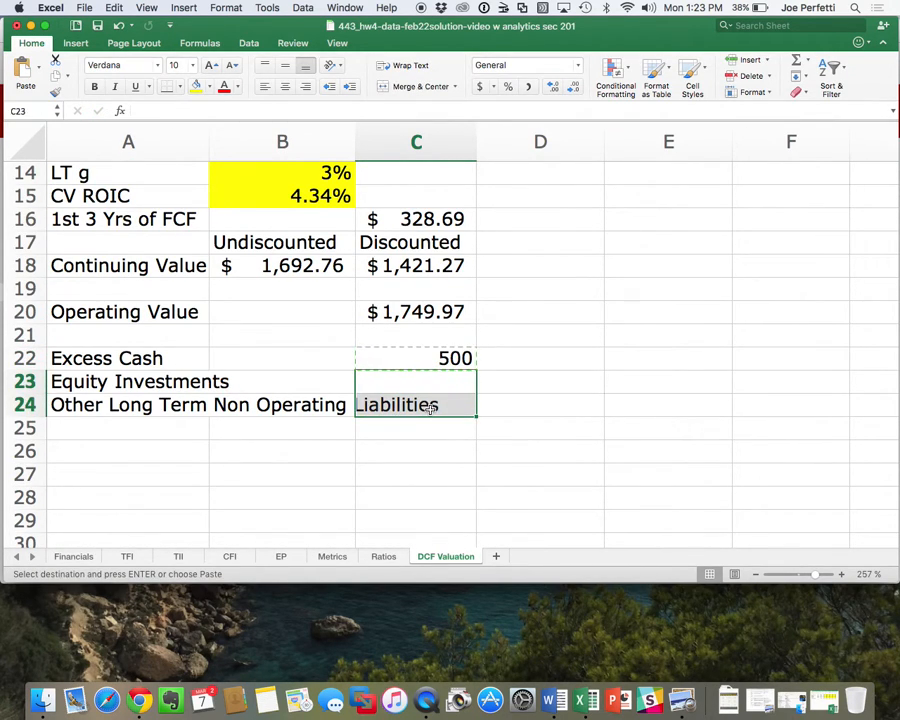
key("super+v")
left_click_drag(437, 356, 438, 405)
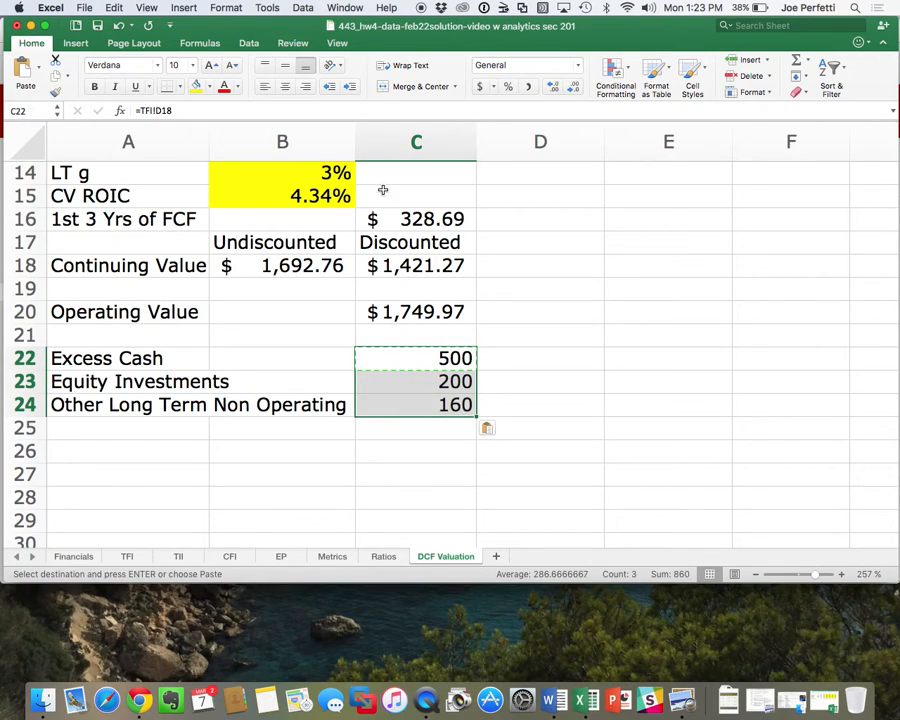
left_click(479, 86)
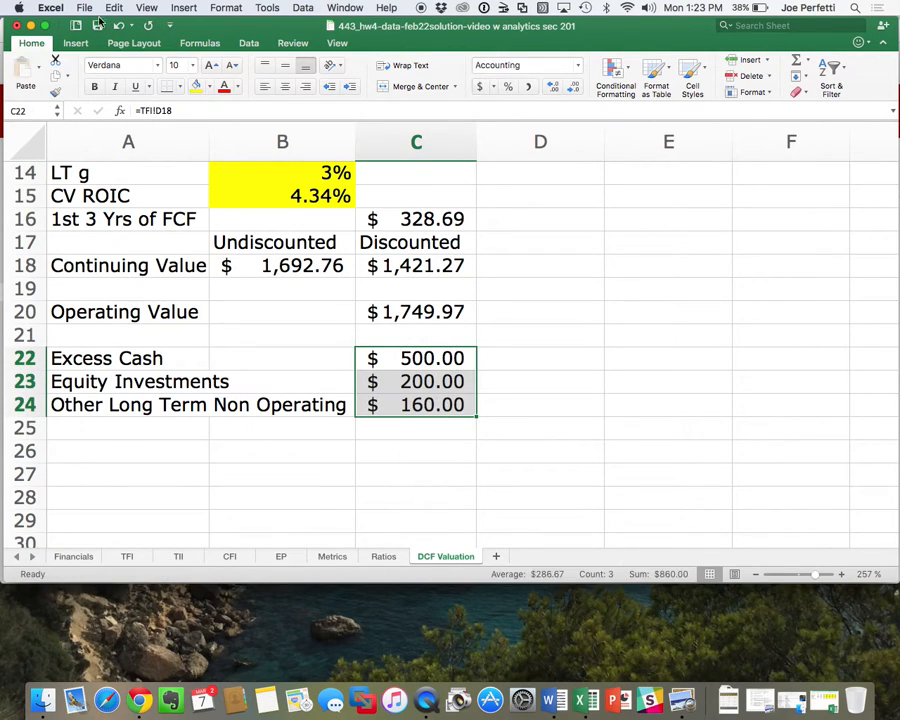
Label A26 as Enterprise Value below the non-operating items
left_click(72, 455)
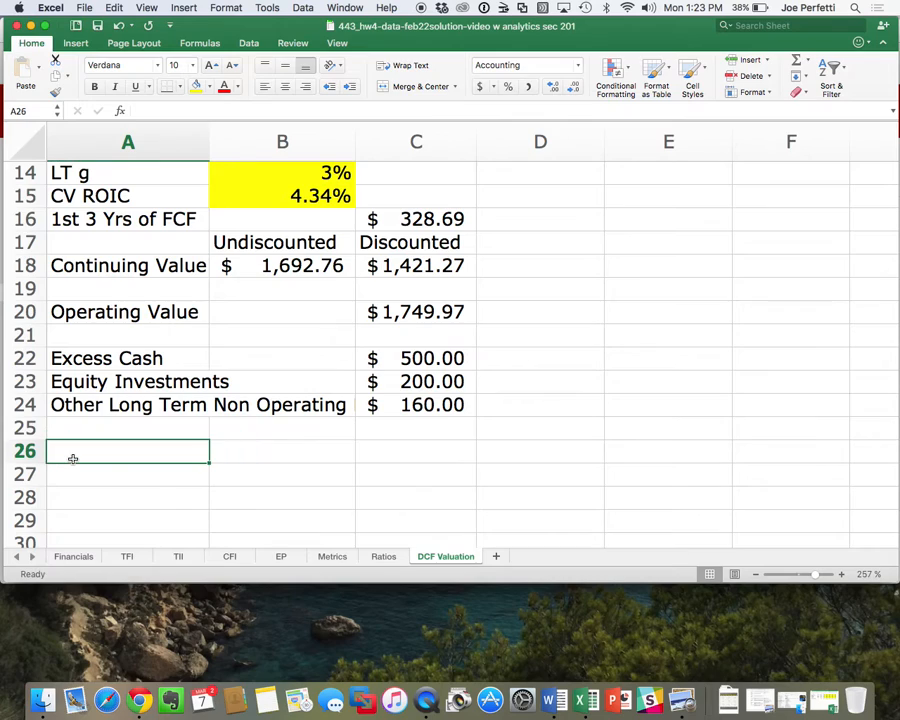
type("En")
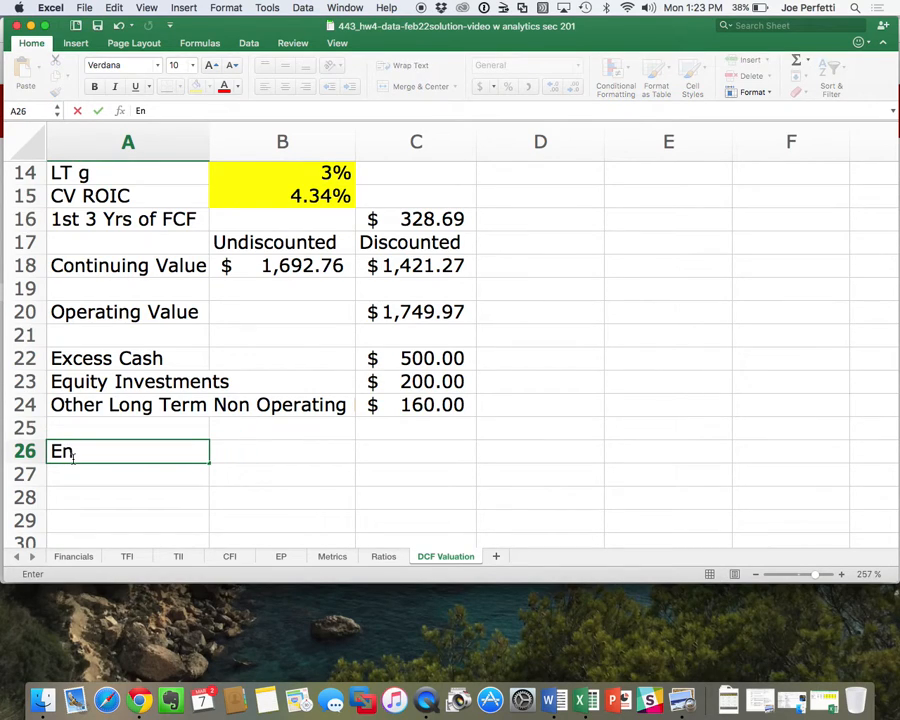
type("terprise")
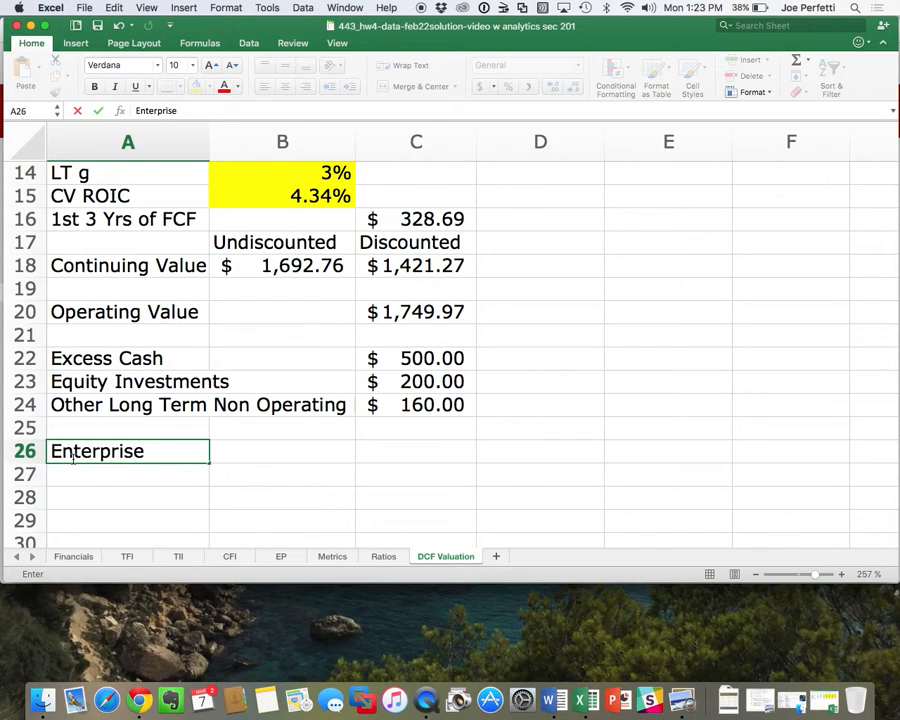
type(" Value")
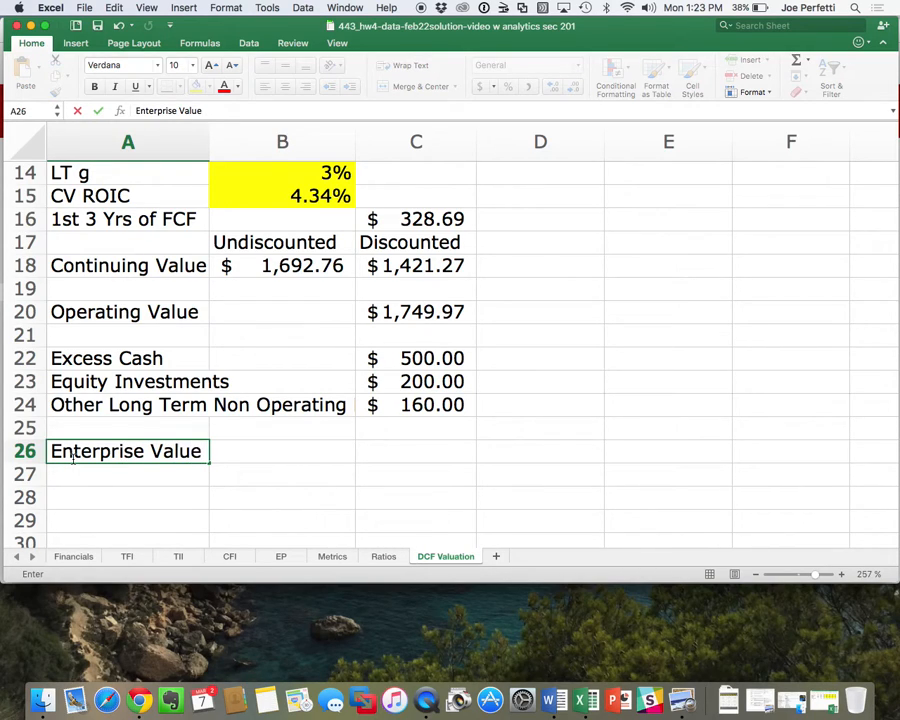
key("Return")
Reference the operating value in the Enterprise Value cell C26 with =C20
key("Right")
key("Right")
key("Up")
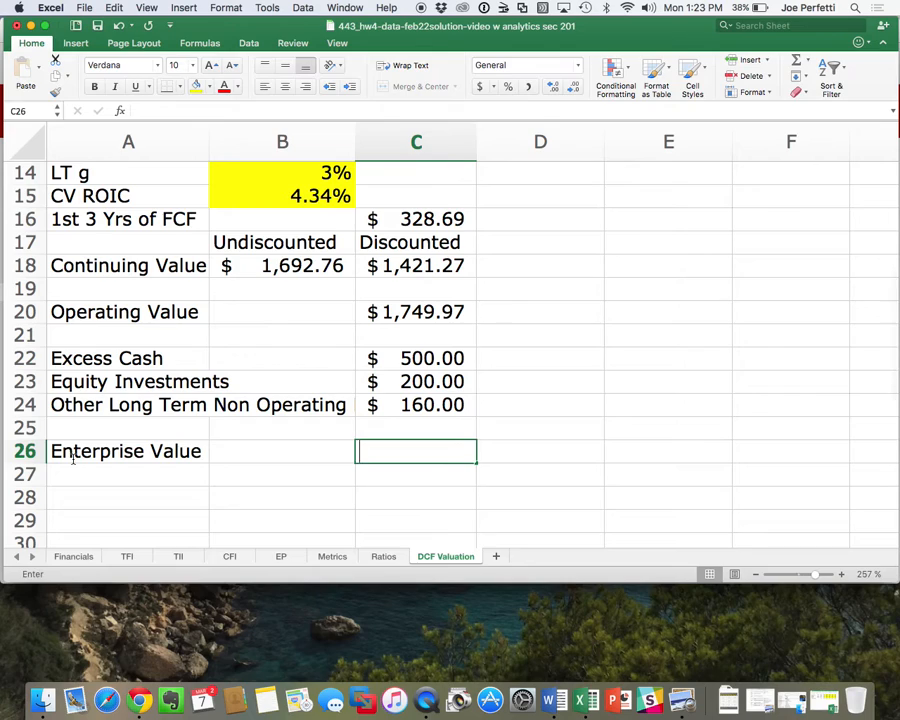
type("=")
key("Up")
key("Up")
key("Up")
key("Up")
key("Up")
key("Up")
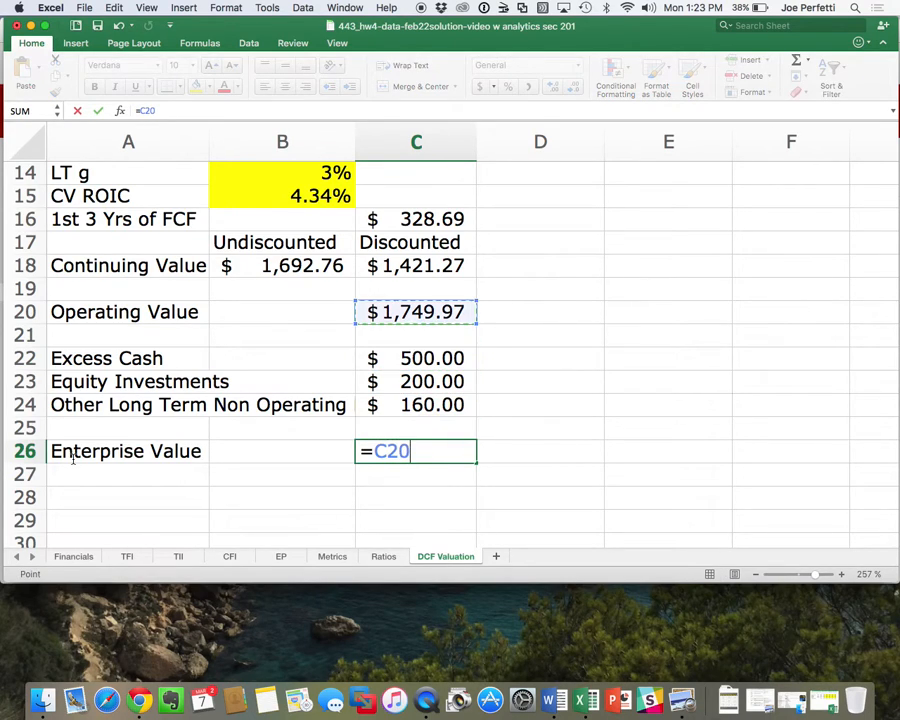
key("shift+Return")
type("+")
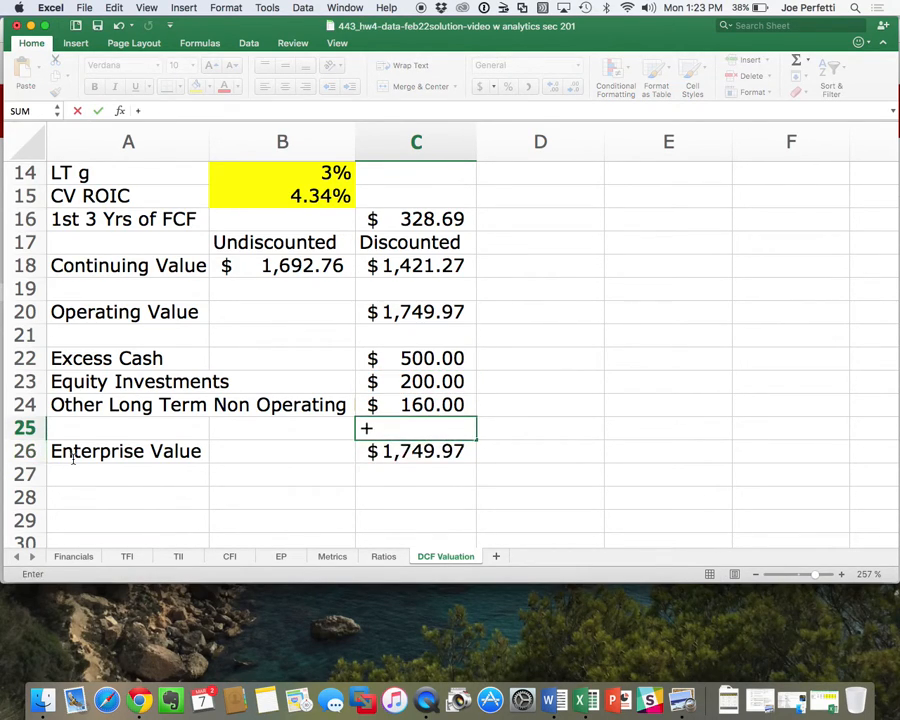
key("Escape")
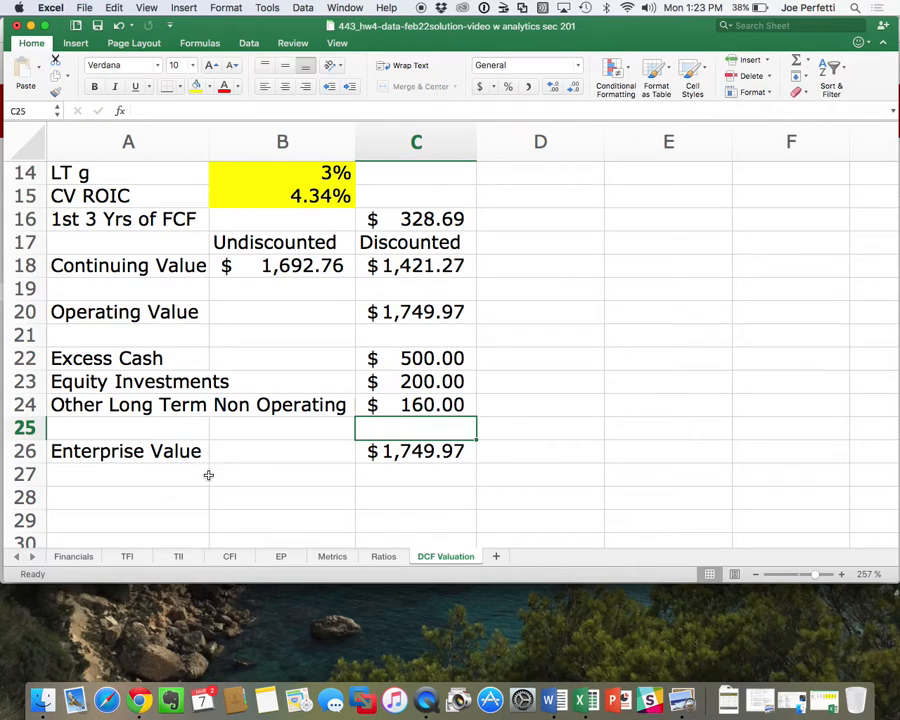
Extend the Enterprise Value formula in C26 to include the non-operating items: =C20+C22+C23-C24
double_click(371, 453)
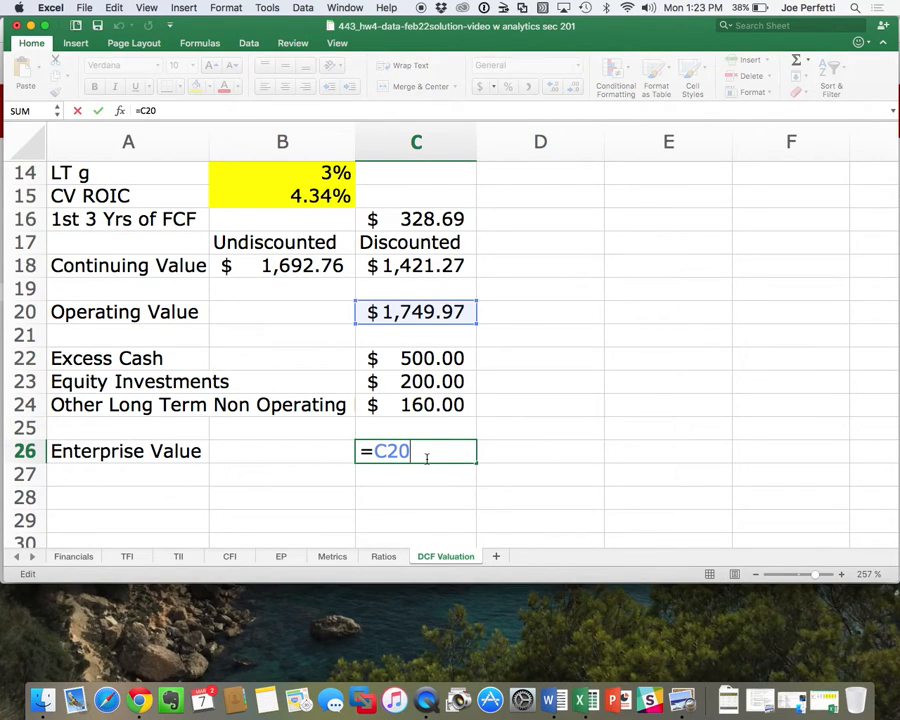
type("+")
left_click(438, 363)
type("+")
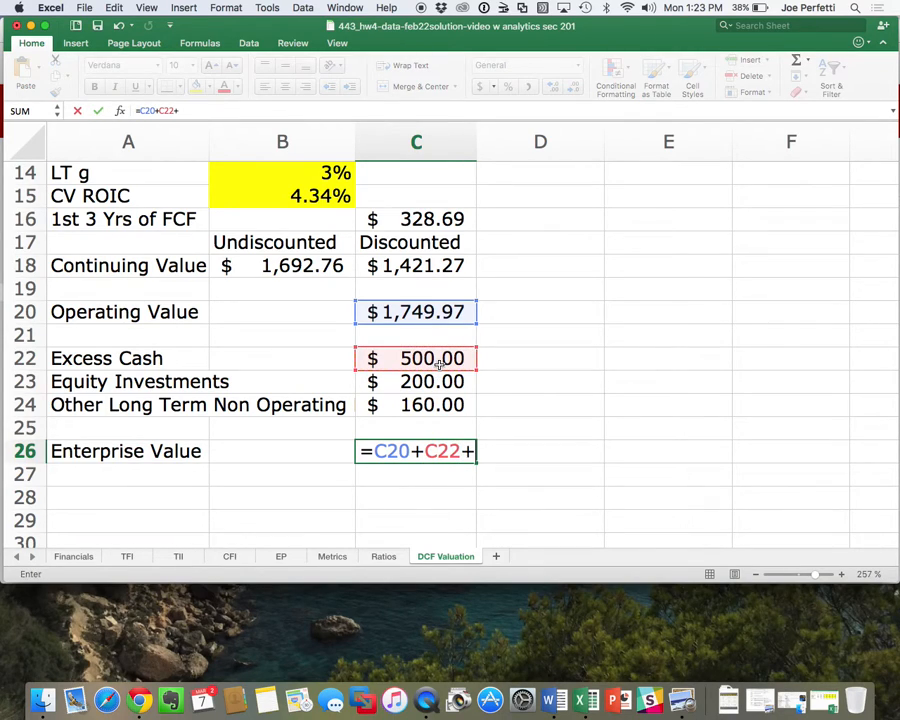
left_click(427, 380)
type("-")
left_click(428, 405)
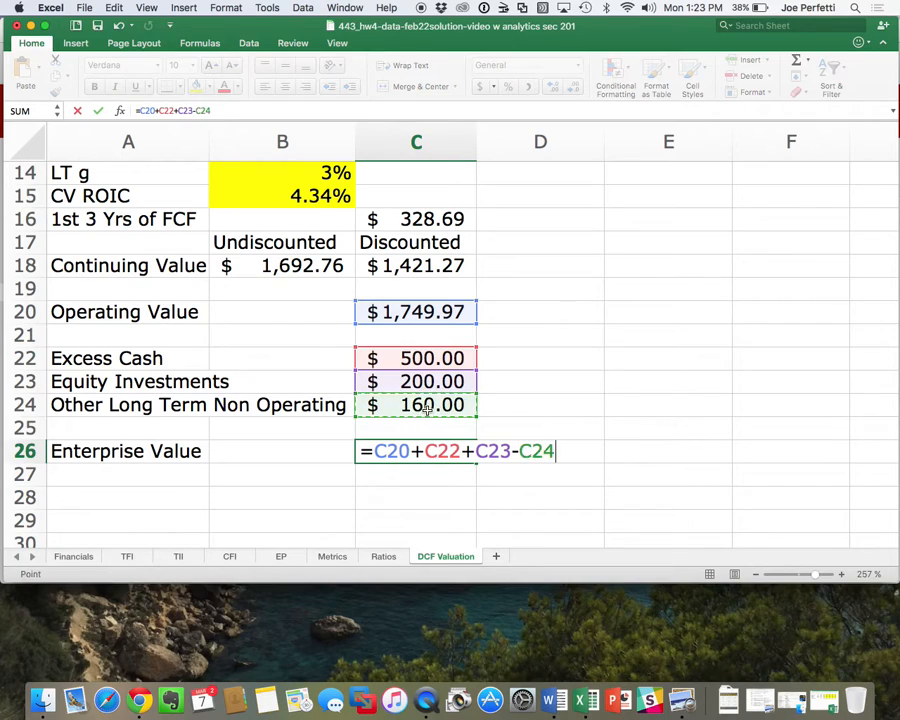
key("Return")
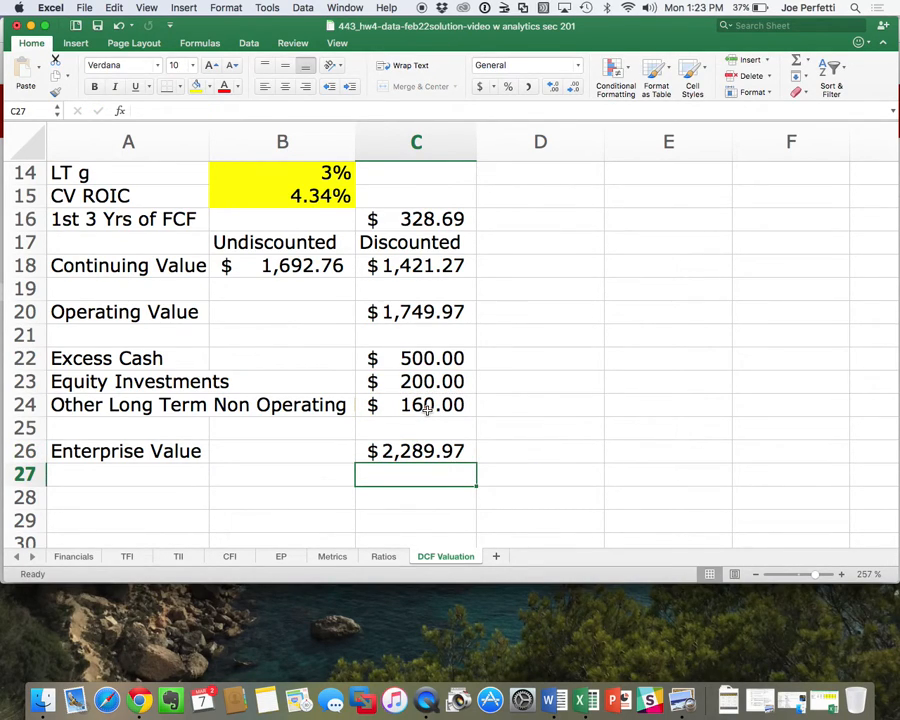
Link A28 below Enterprise Value to the Short Term Debt label on the TFI sheet with =TFI!A26
scroll(428, 408, "down", 5)
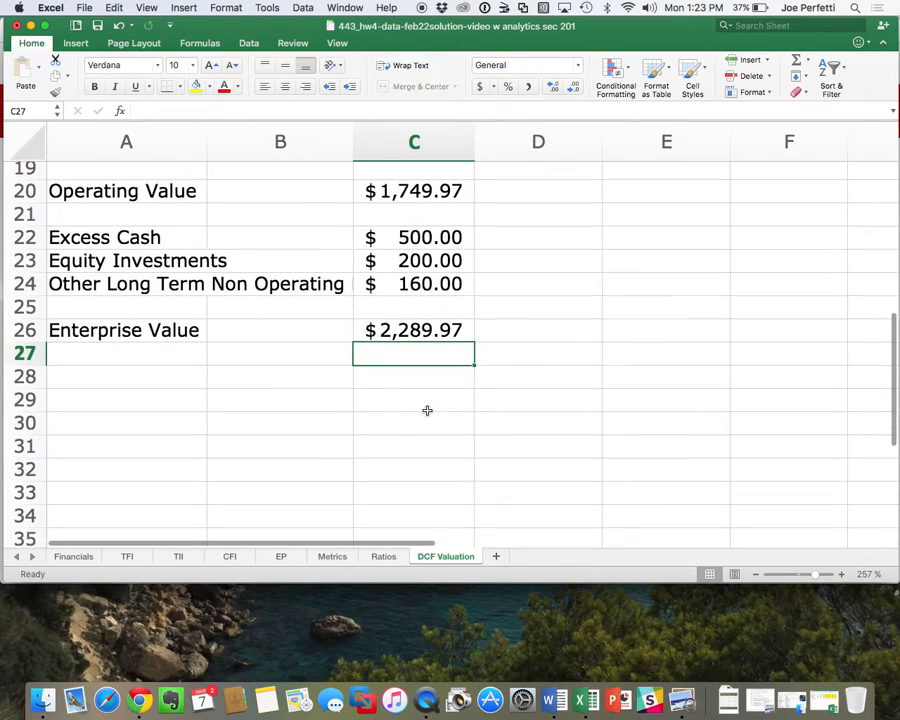
scroll(427, 410, "down", 4)
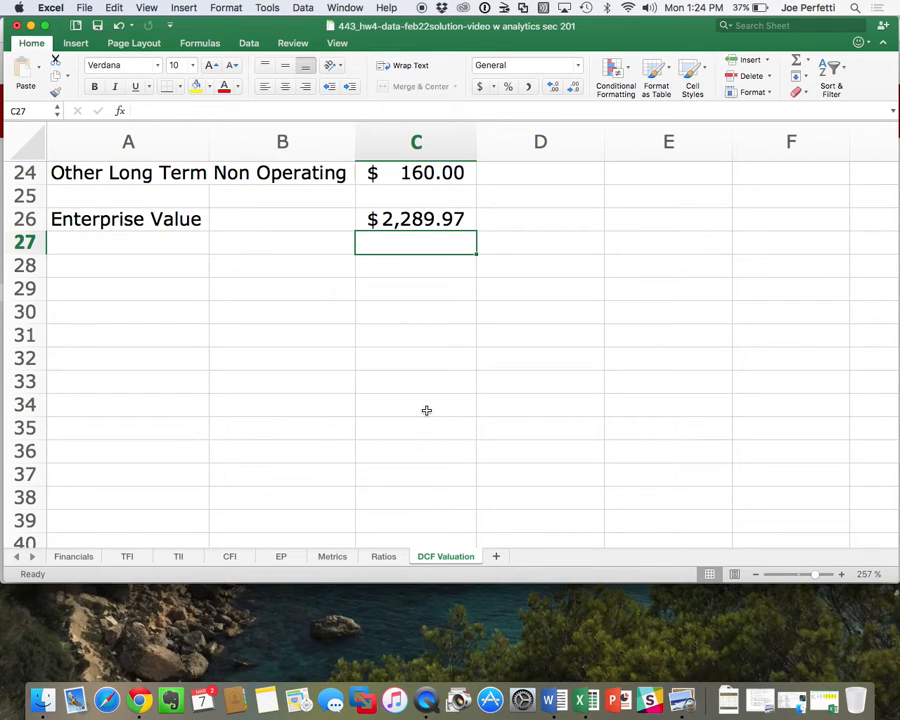
left_click(161, 262)
type("=")
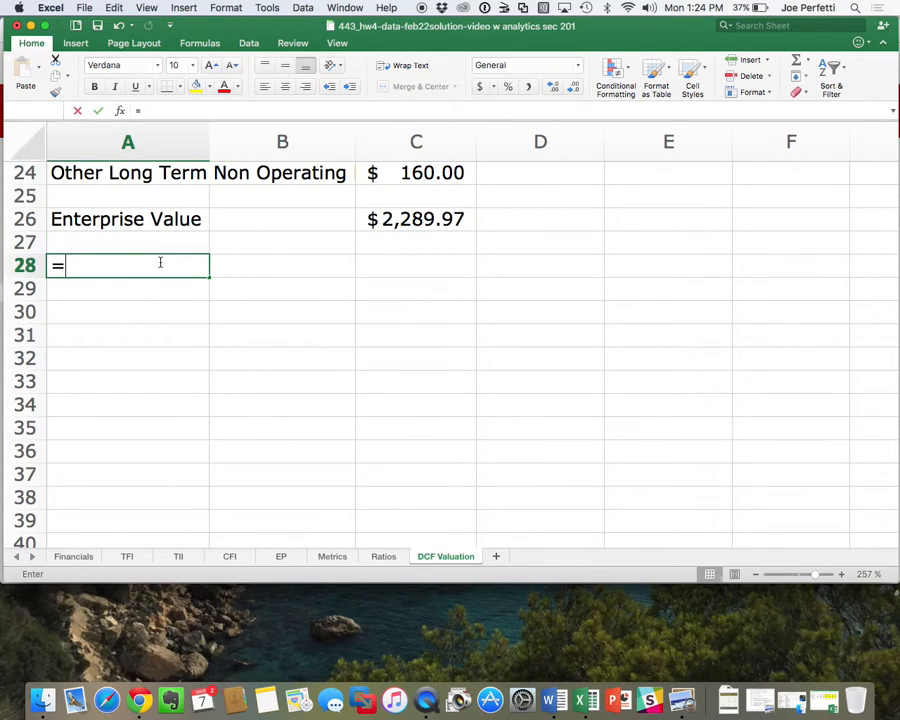
left_click(127, 556)
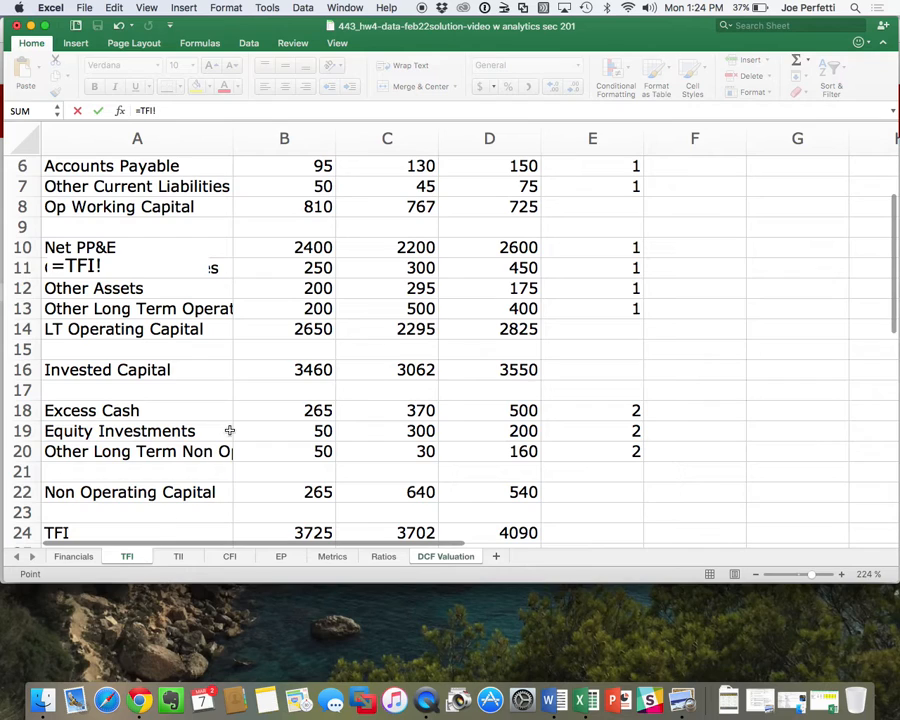
scroll(229, 430, "down", 6)
left_click(147, 447)
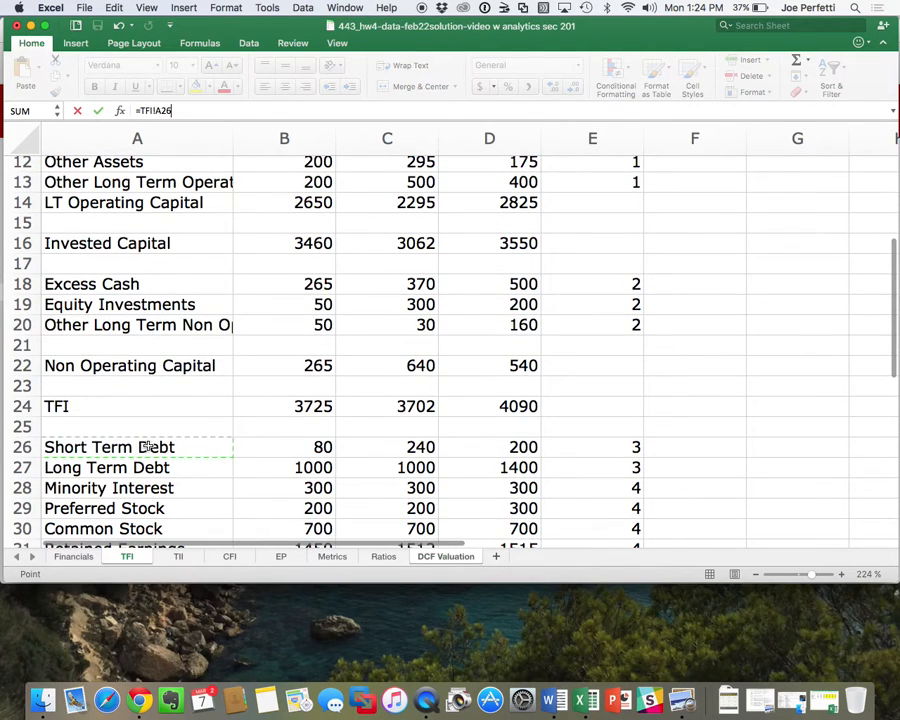
key("Return")
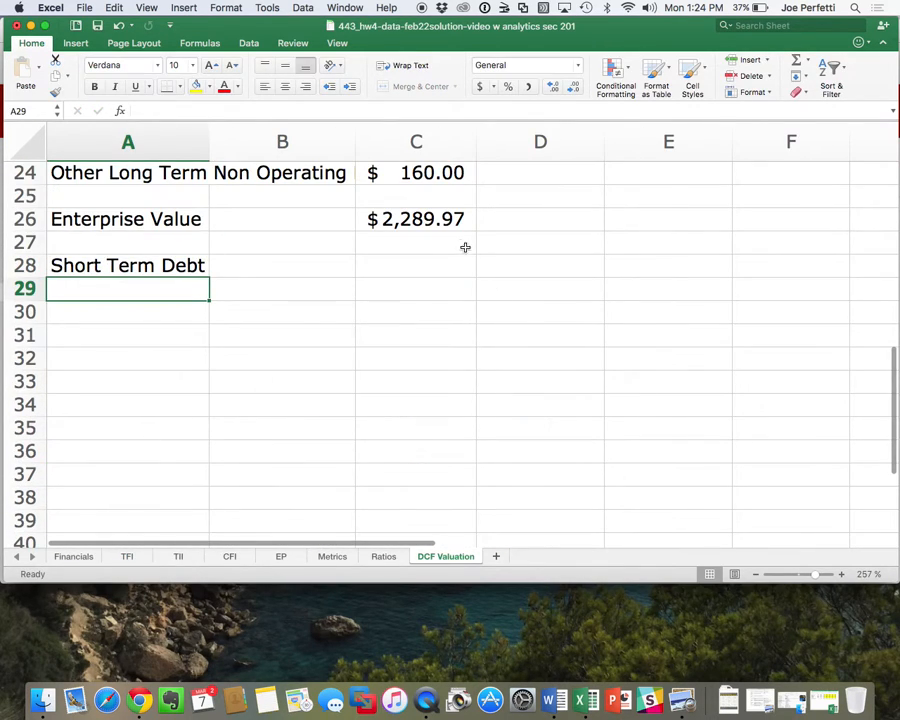
Link C28 to the latest short term debt amount on the TFI sheet with =TFI!D26
left_click(436, 265)
type("=")
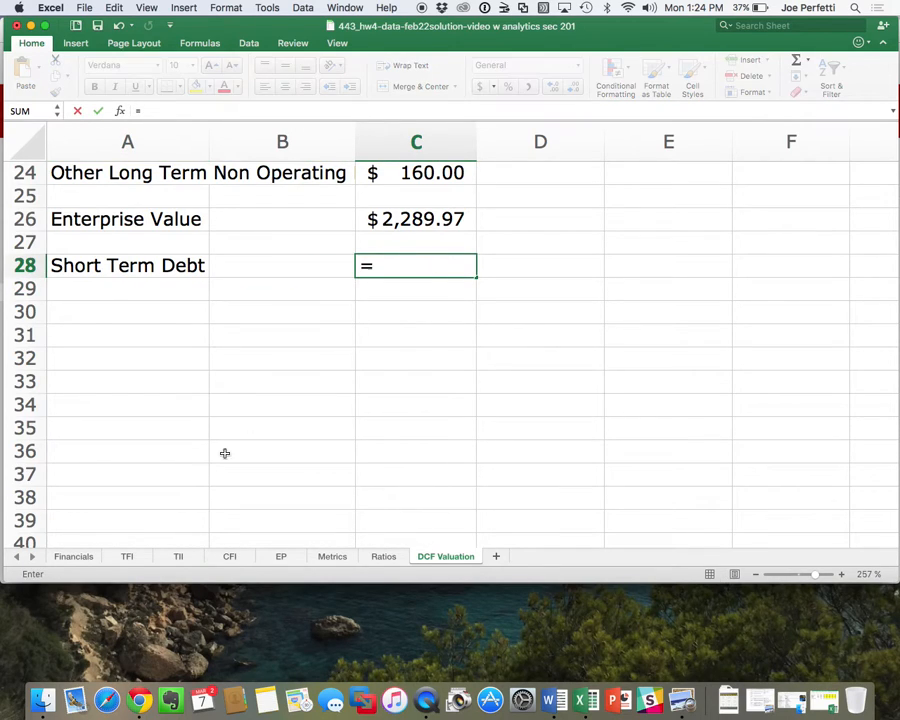
left_click(74, 556)
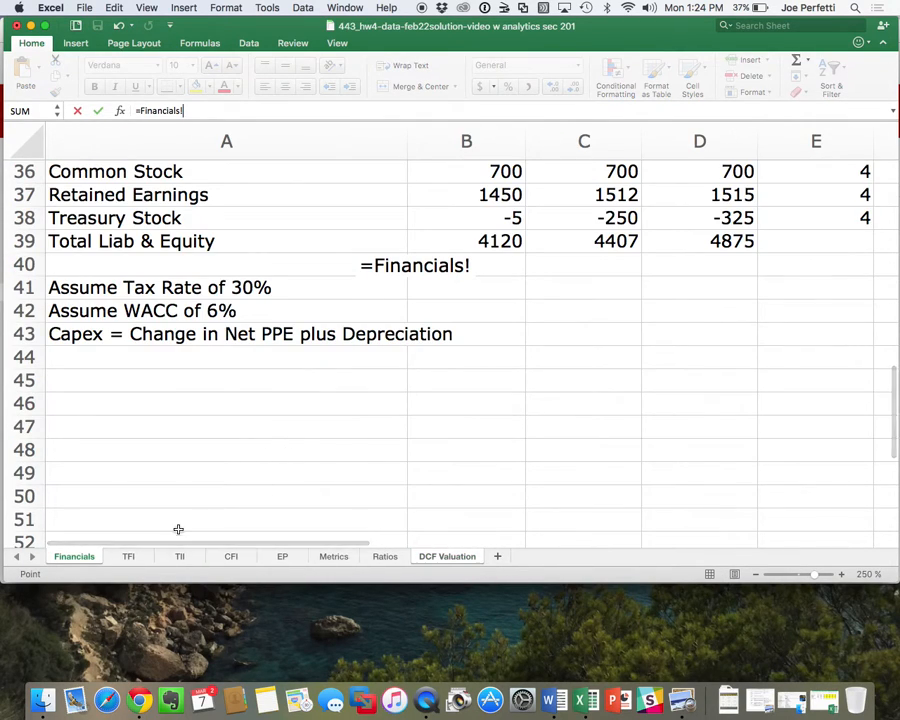
left_click(130, 556)
left_click(516, 450)
key("Return")
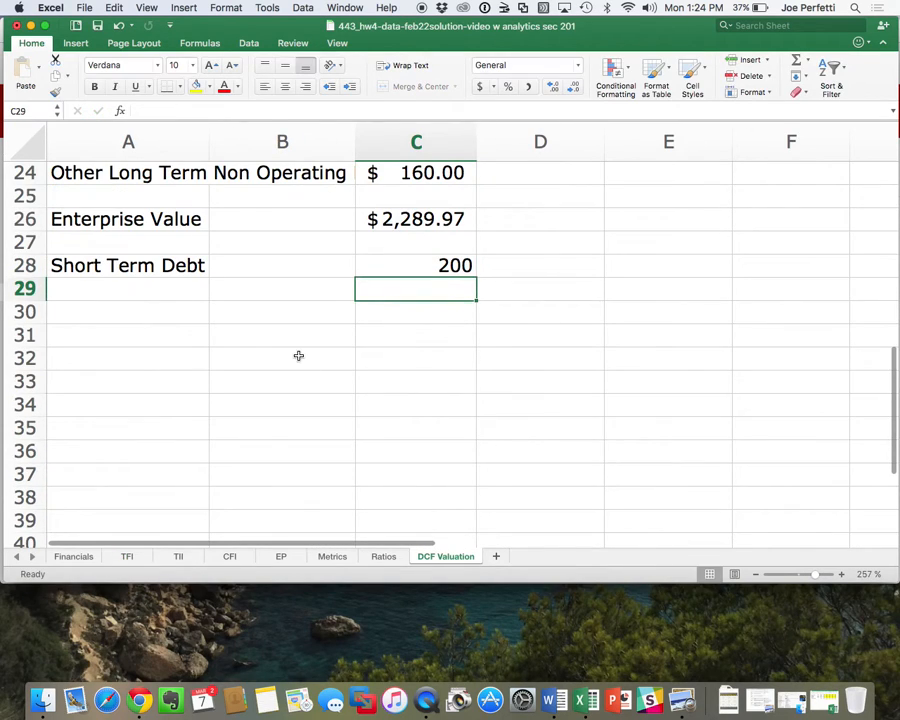
Apply the dollar accounting format to the short term debt amount in C28
left_click_drag(177, 264, 424, 268)
key("super+c")
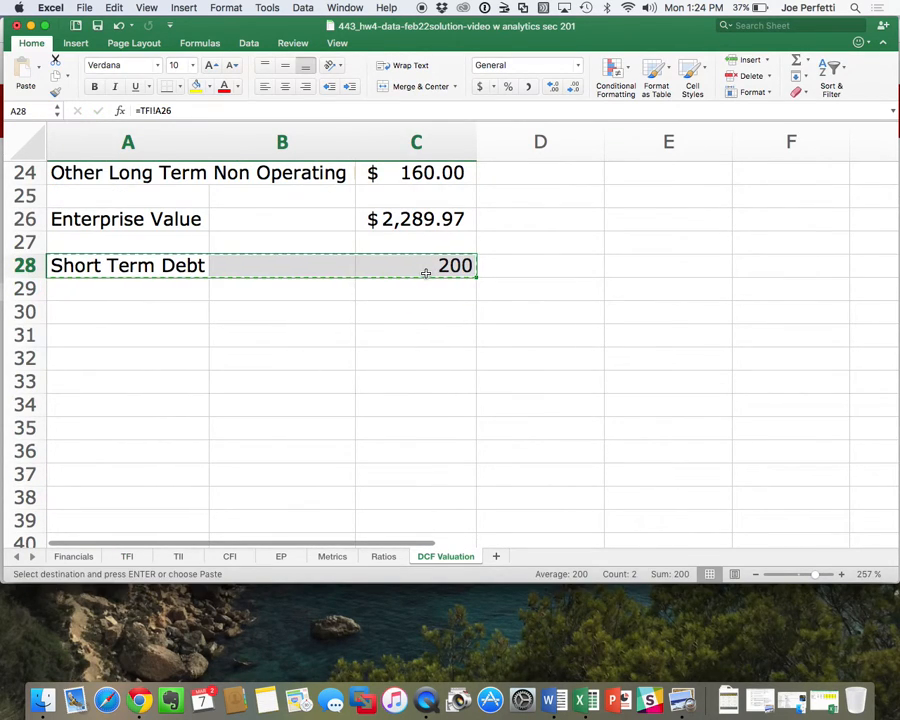
left_click(440, 264)
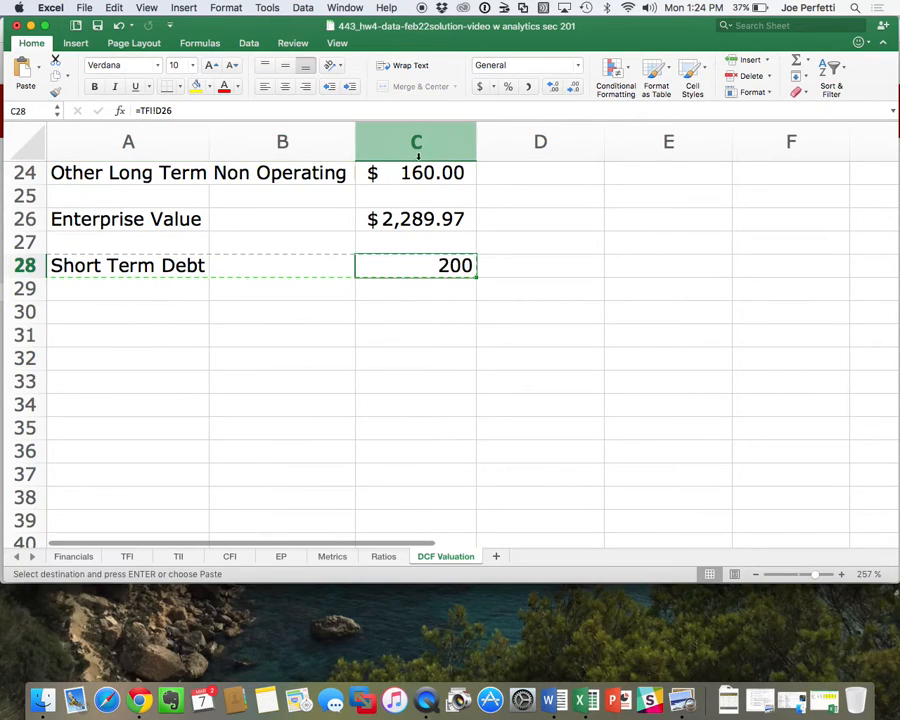
left_click(478, 87)
Copy the Short Term Debt row A28:C28 down through row 36 to bring in the remaining financing items
left_click_drag(190, 264, 375, 265)
key("super+c")
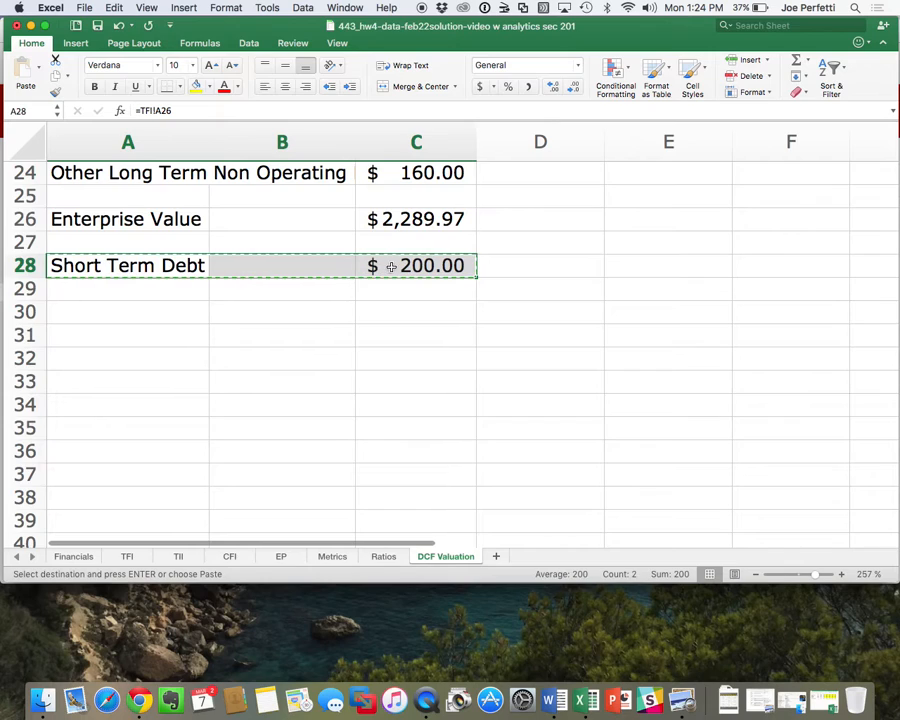
left_click(157, 290)
left_click_drag(156, 300, 143, 450)
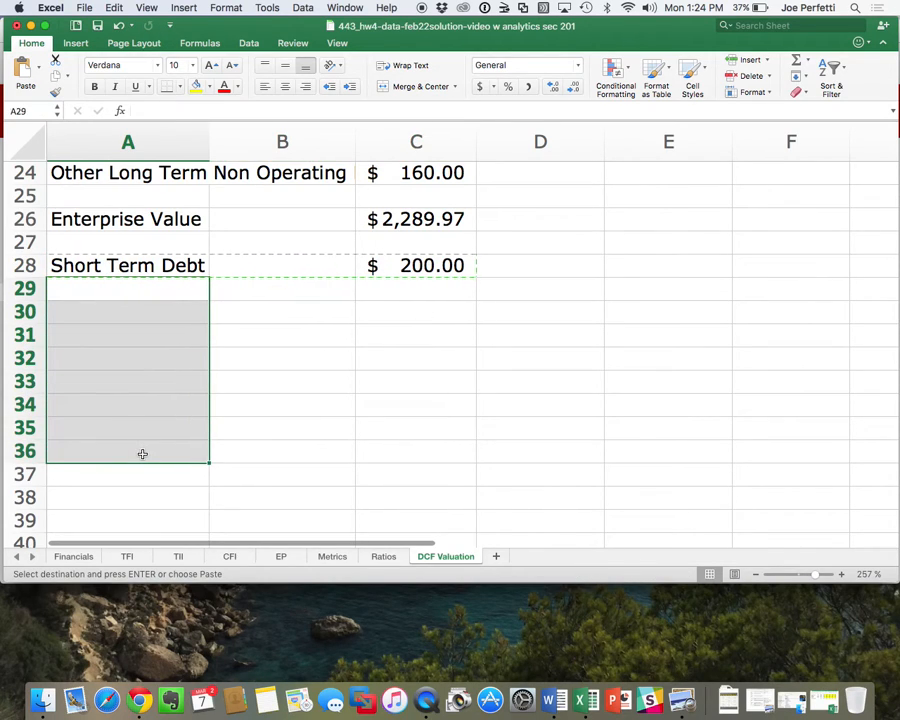
key("super+v")
left_click(199, 427)
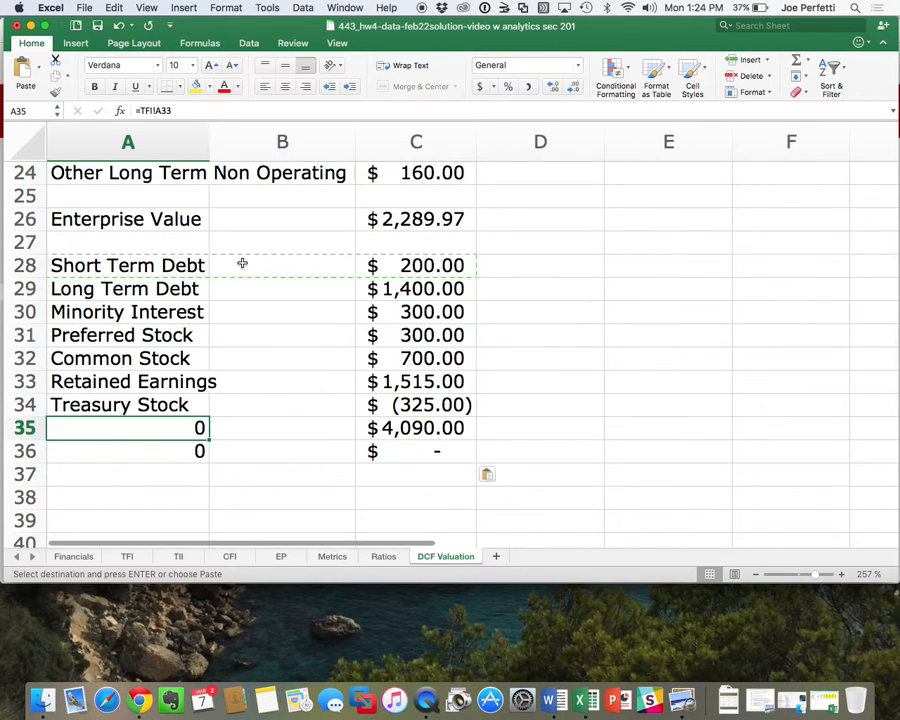
Check the debt, minority interest and preferred stock links in C28:C31, and delete rows 32 to 36 below them
left_click(448, 264)
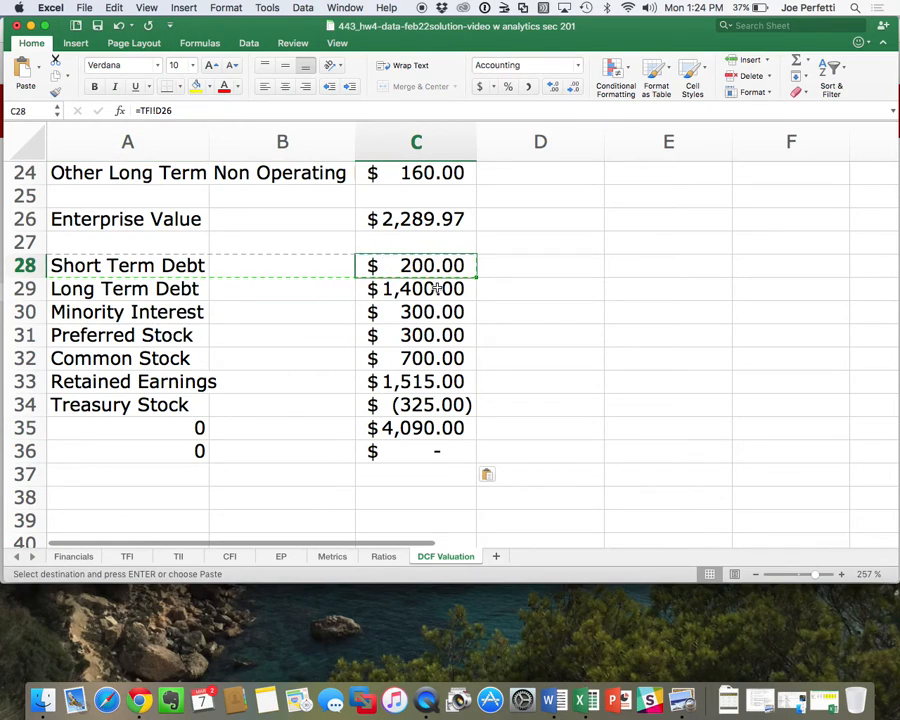
left_click(436, 288)
left_click(459, 312)
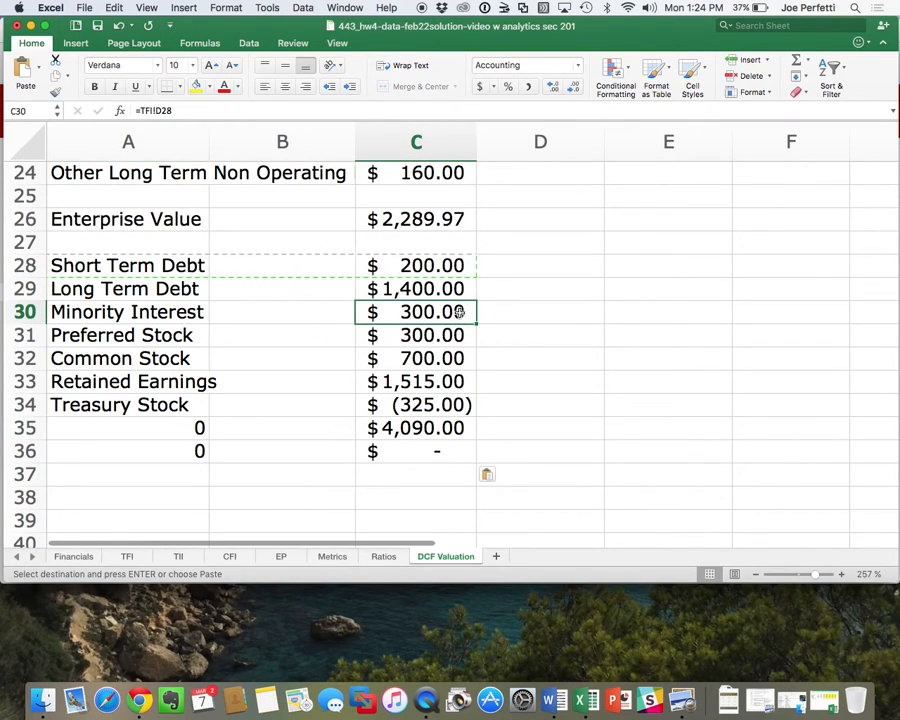
left_click(453, 335)
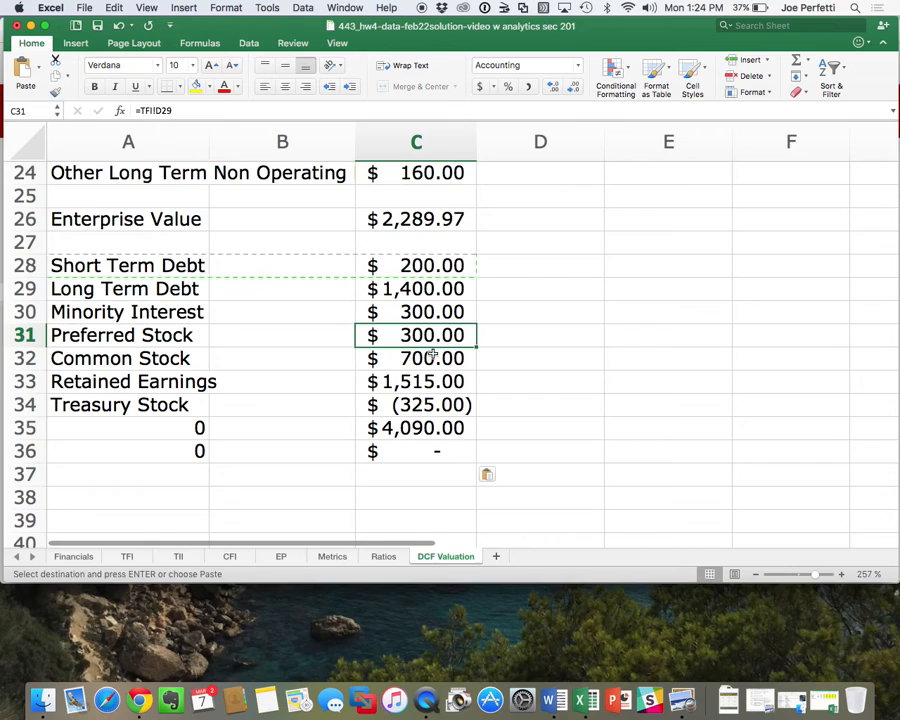
left_click_drag(26, 358, 36, 447)
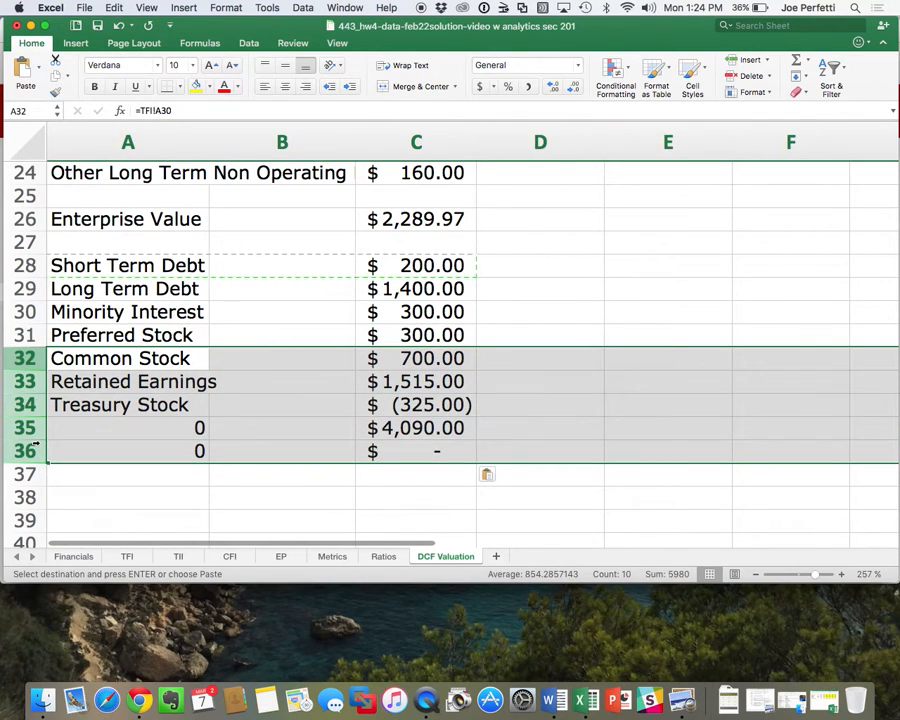
right_click(30, 446)
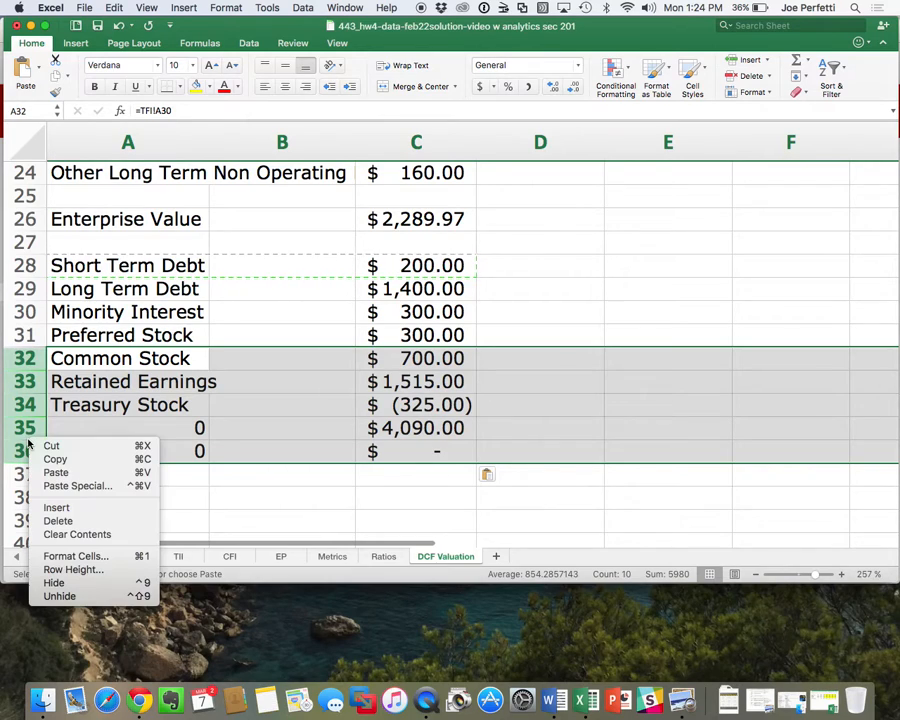
left_click(72, 521)
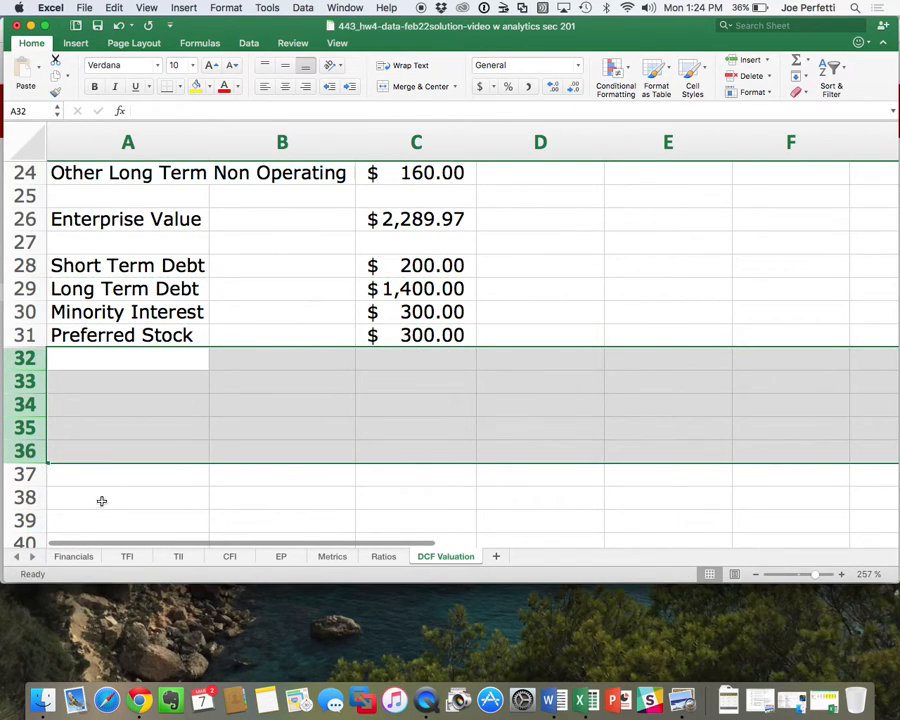
Label A33 as Equity Value below the debt and preferred stock items
left_click(150, 400)
left_click(147, 377)
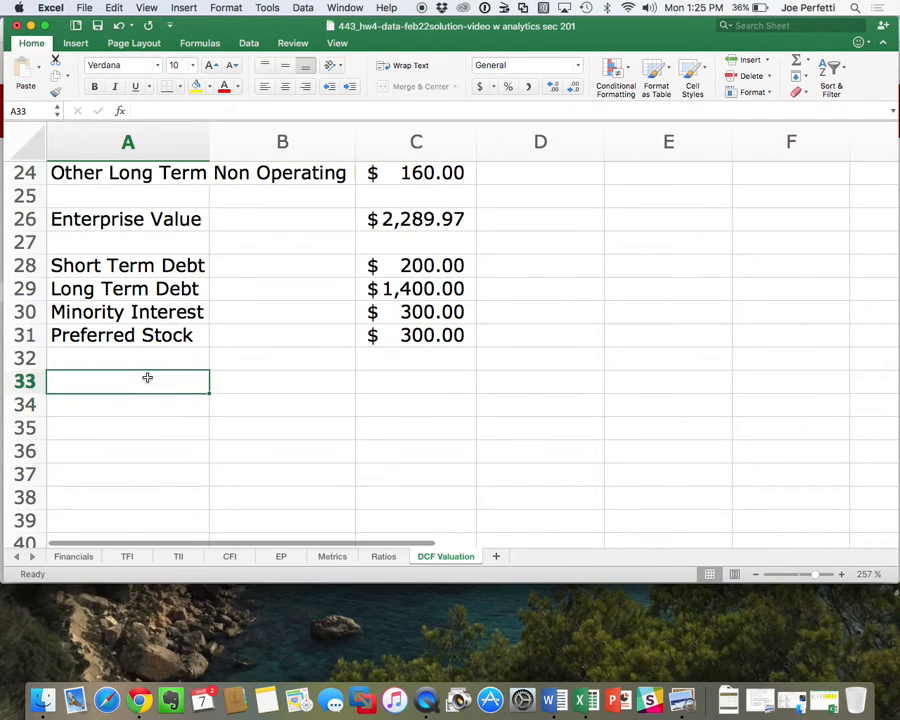
type("Eq")
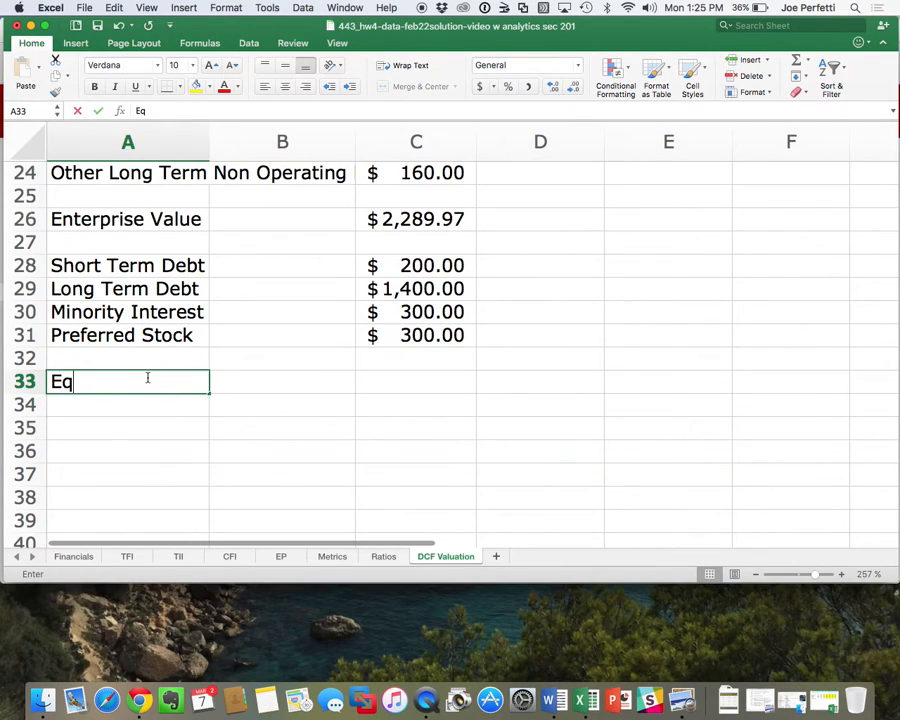
type("uity ")
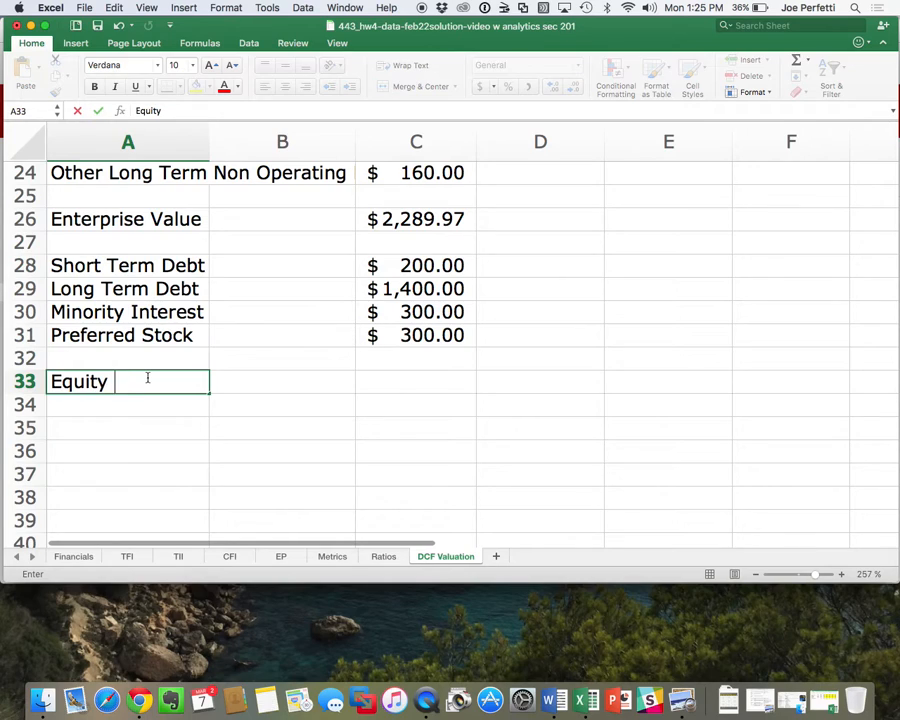
type("Value")
key("Return")
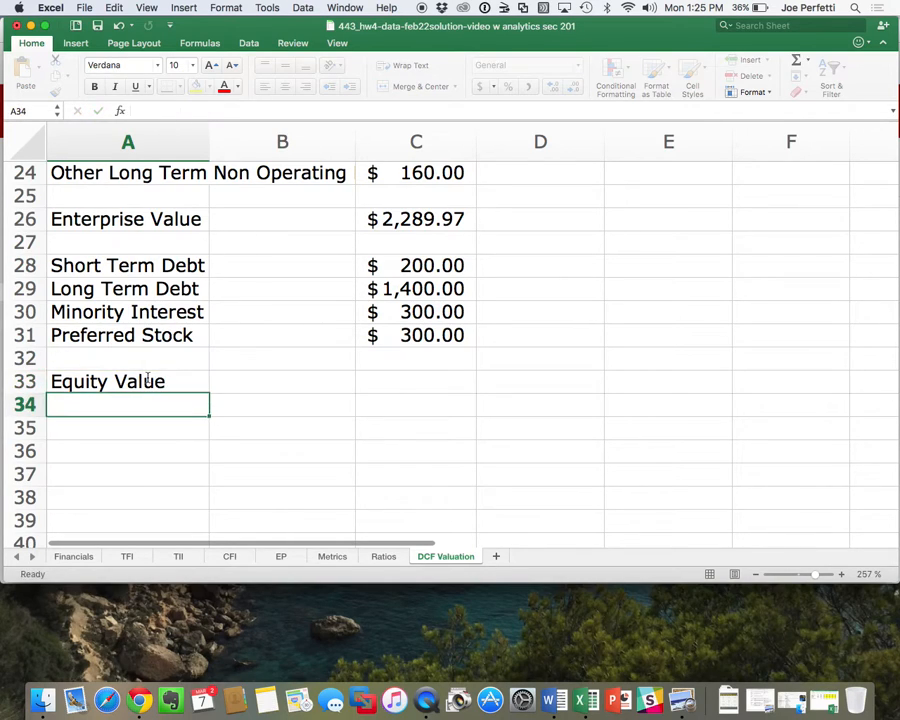
Calculate the equity value in C33 by subtracting the financing claims from enterprise value with =C26-SUM(C28:C31)
key("Right")
key("Right")
key("Up")
type("=")
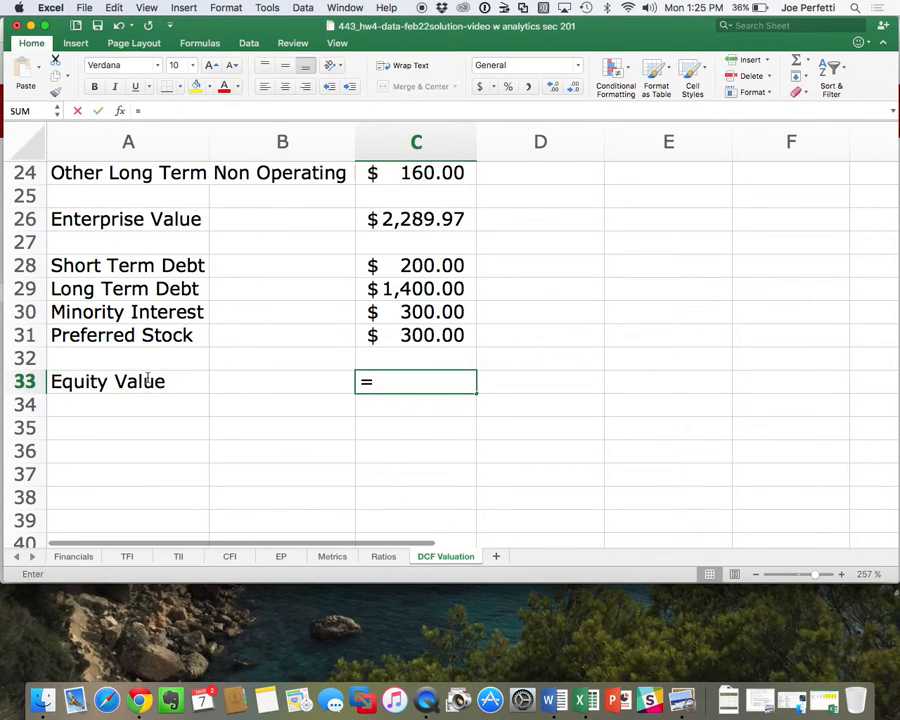
type("-sum")
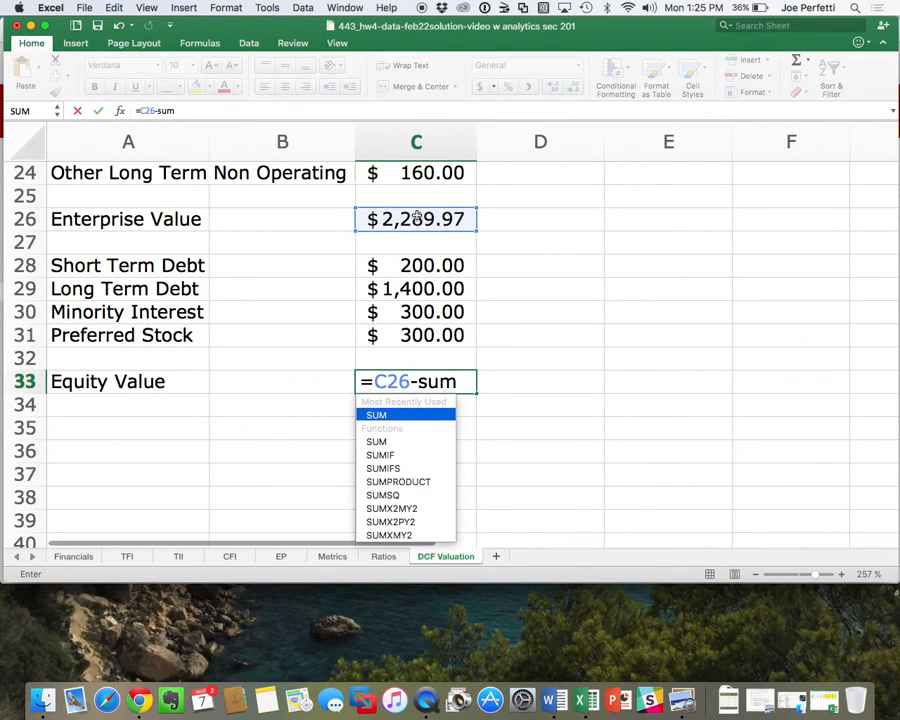
type("(")
left_click_drag(424, 263, 421, 335)
type(")")
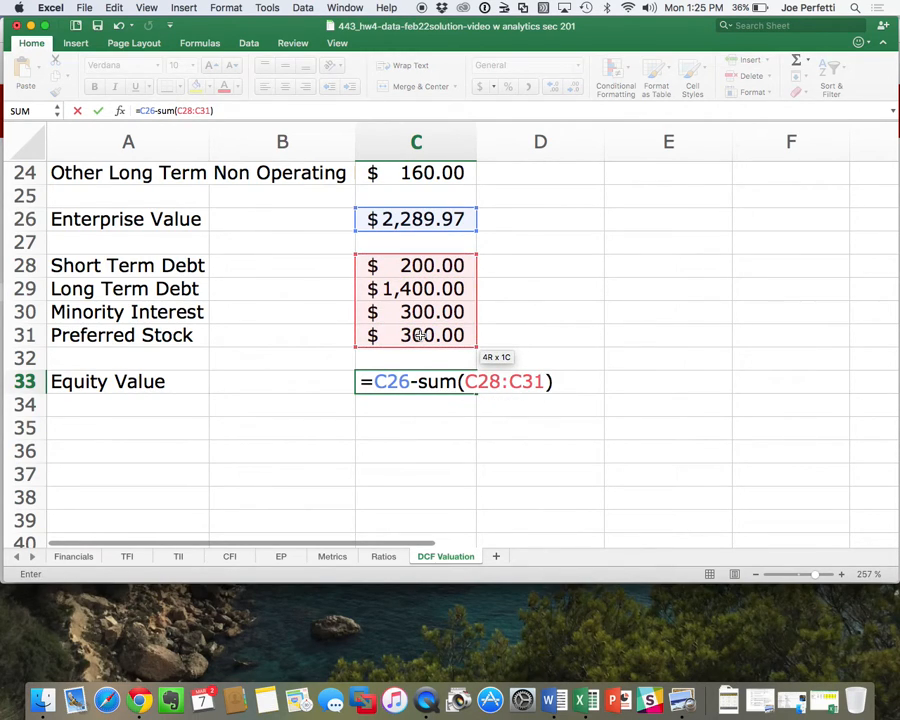
key("Return")
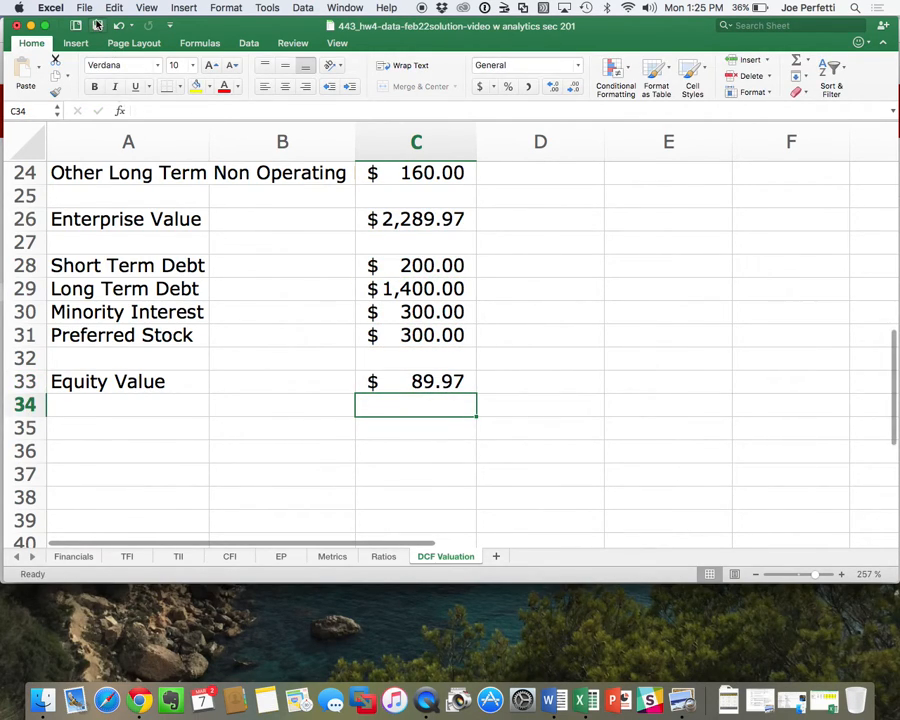
Review the operating value formula in C20 and the valuation lines below it
left_click(240, 267)
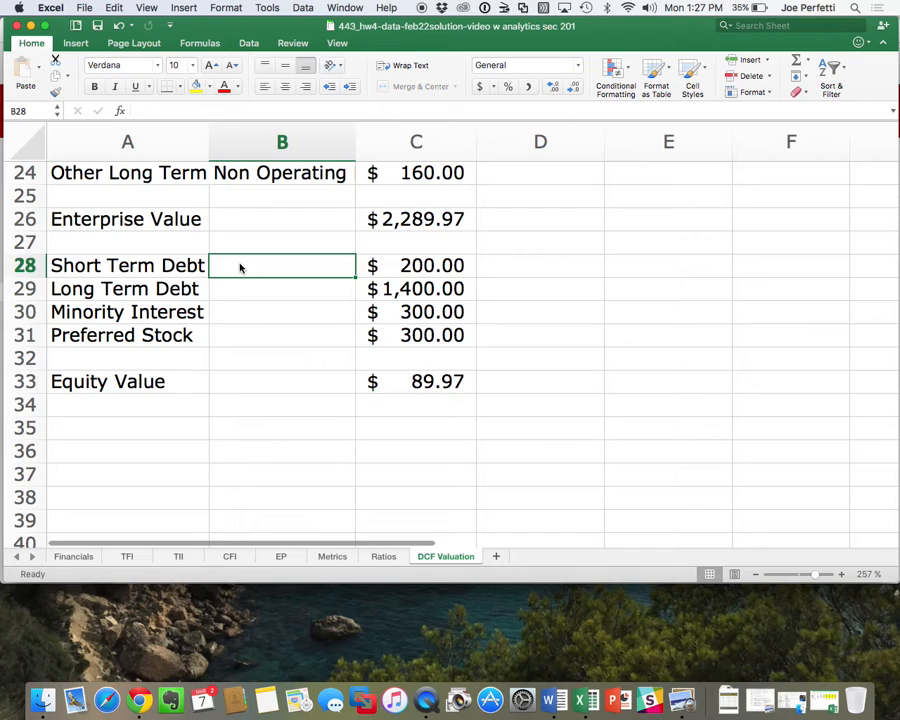
scroll(240, 267, "up", 5)
left_click(432, 316)
left_click(413, 328)
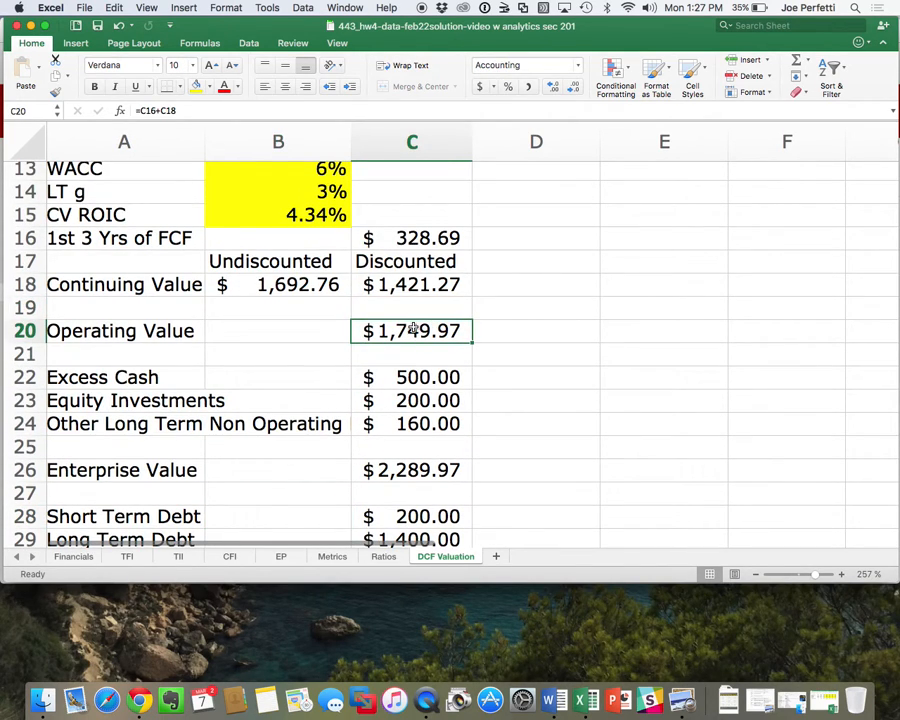
scroll(413, 328, "down", 2)
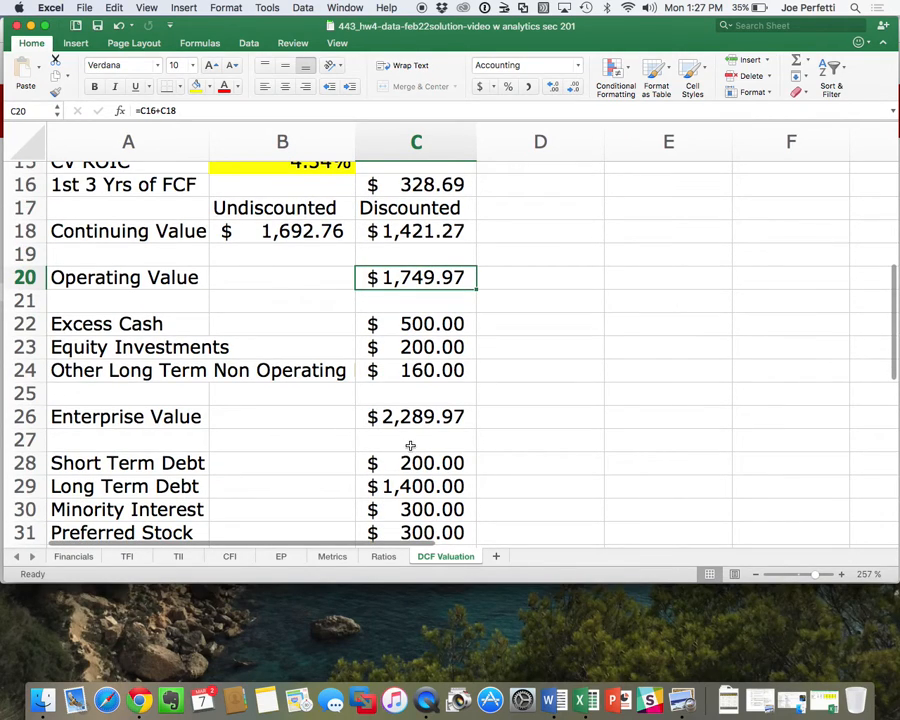
Review the debt and minority interest in C28:C30, the ROIC and WACC spread on the EP sheet, and the excess cash link in C22
left_click_drag(410, 456, 405, 513)
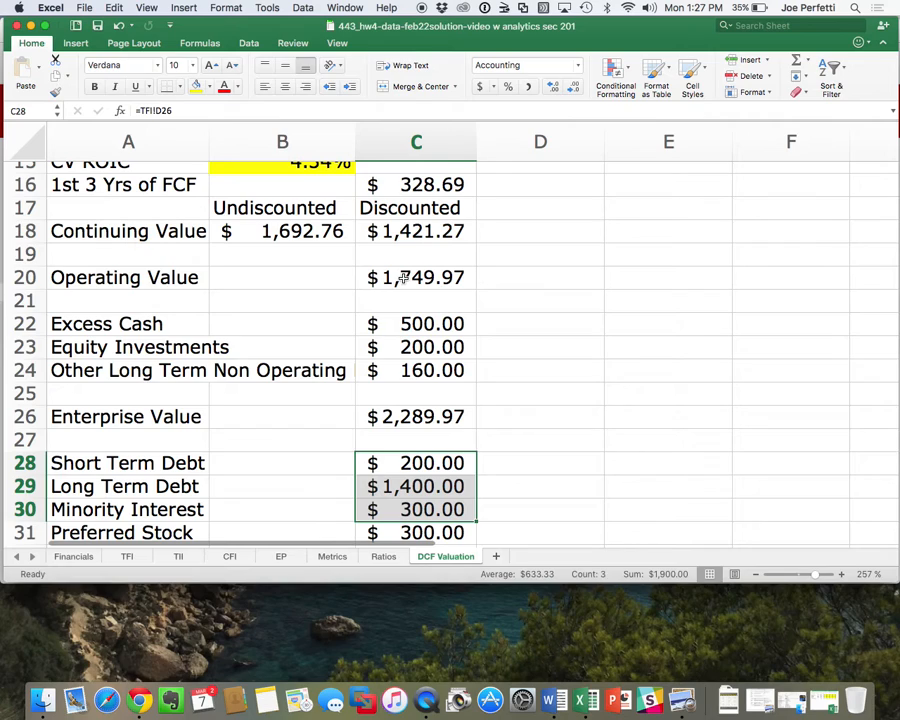
left_click(298, 561)
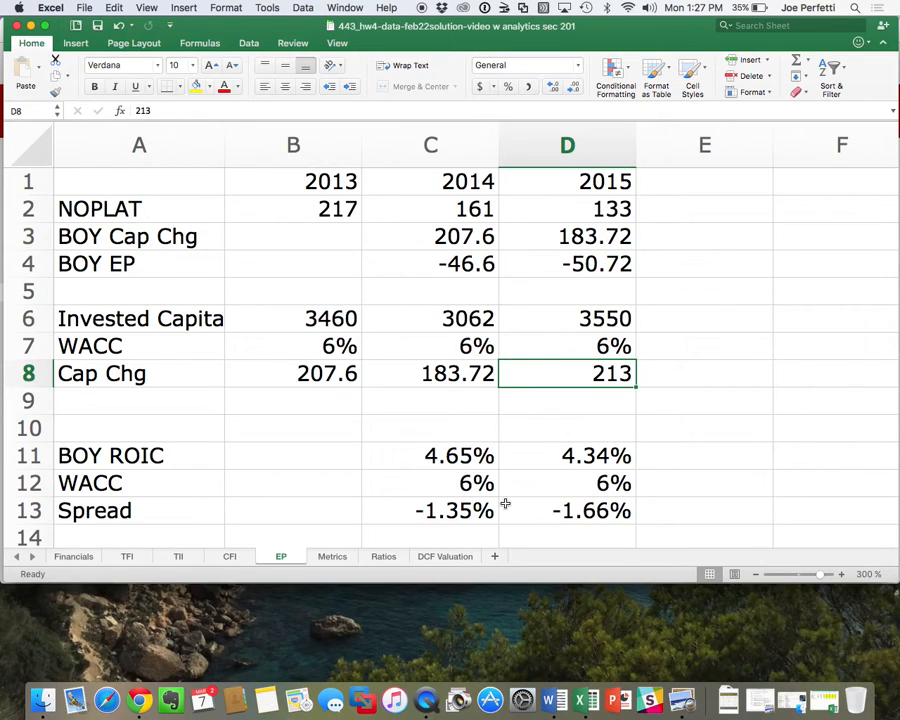
left_click(431, 557)
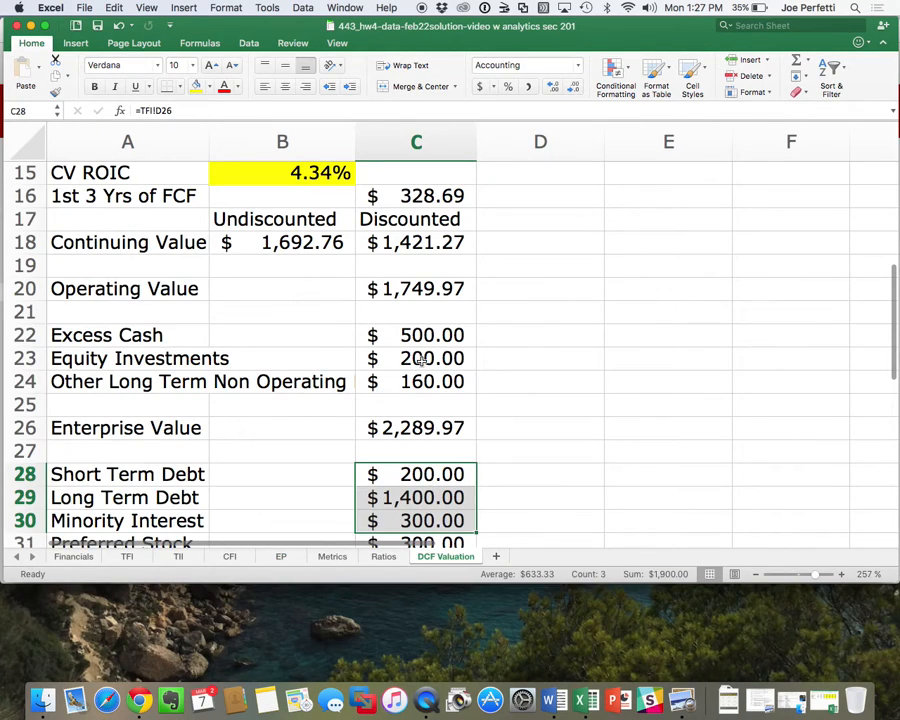
left_click(446, 304)
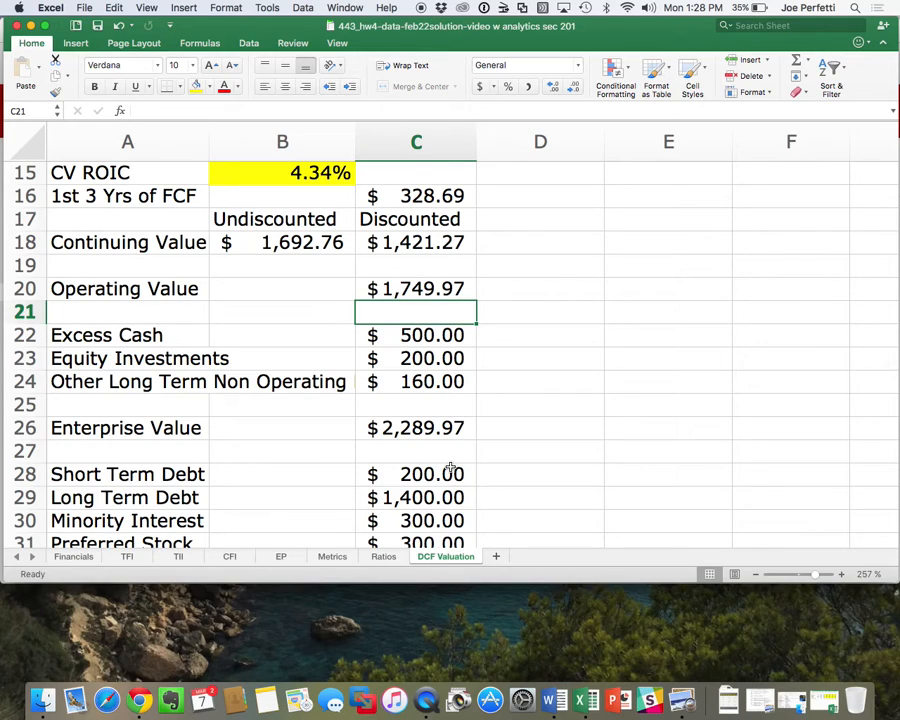
scroll(450, 470, "down", 3)
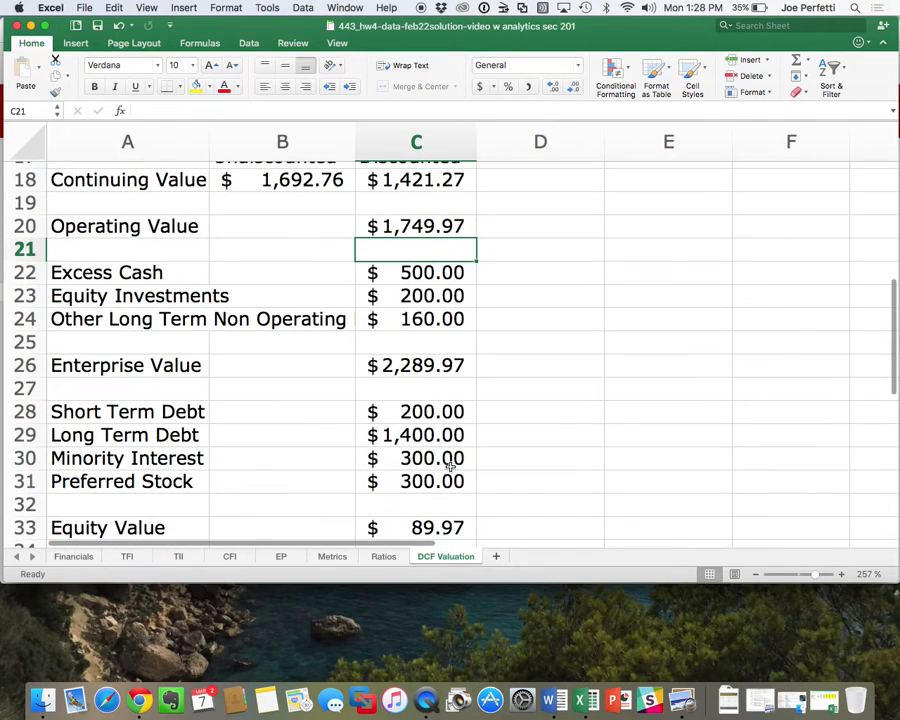
left_click(440, 273)
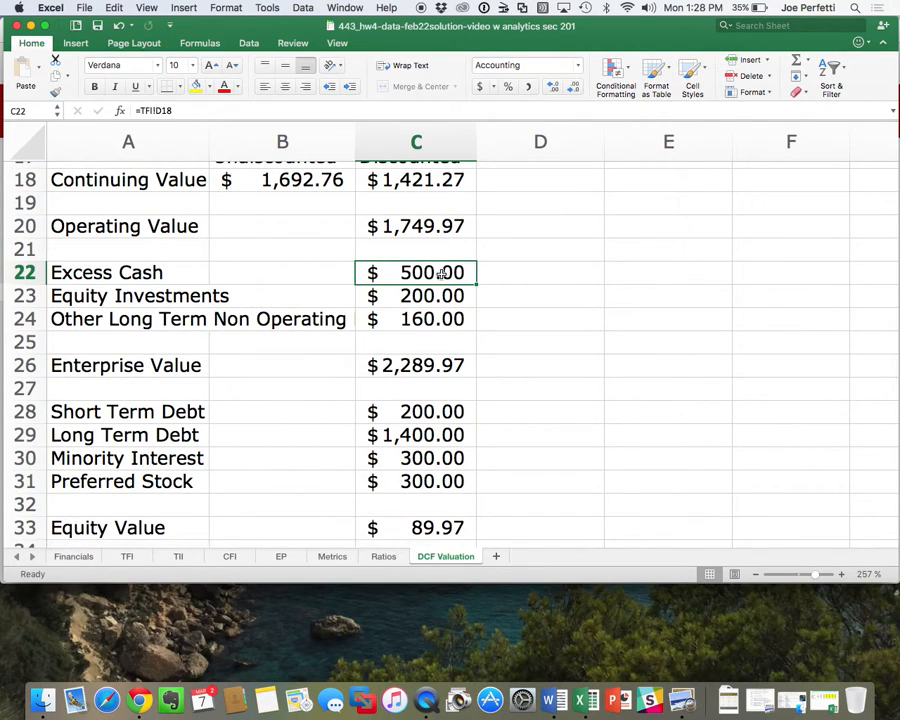
scroll(440, 273, "down", 3)
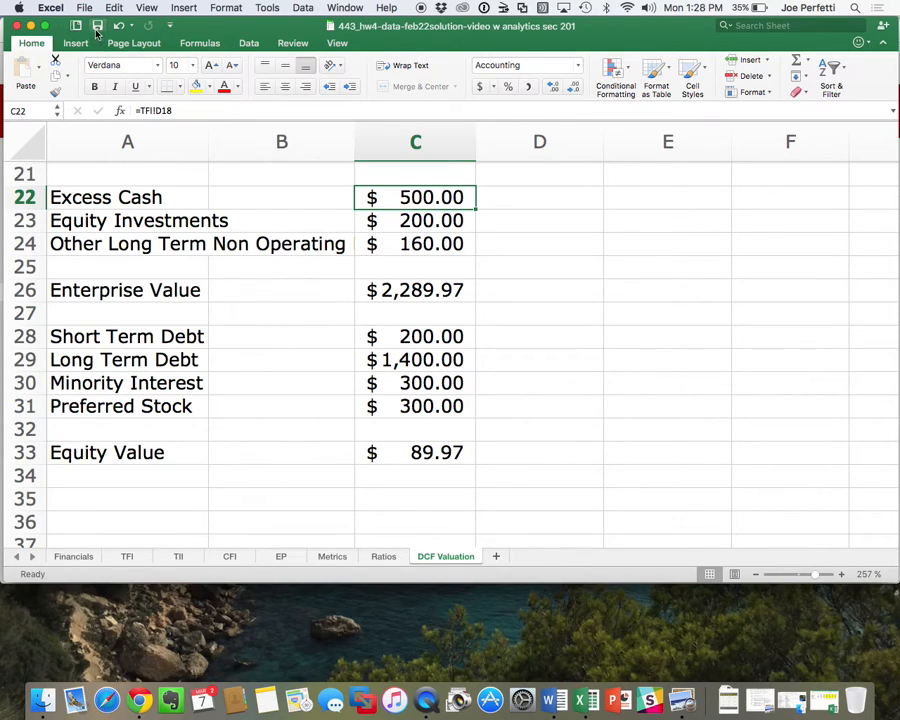
Test a CV ROIC of 15% in B15, comparing it with the linked rate, and check the resulting enterprise and equity values
scroll(195, 411, "up", 5)
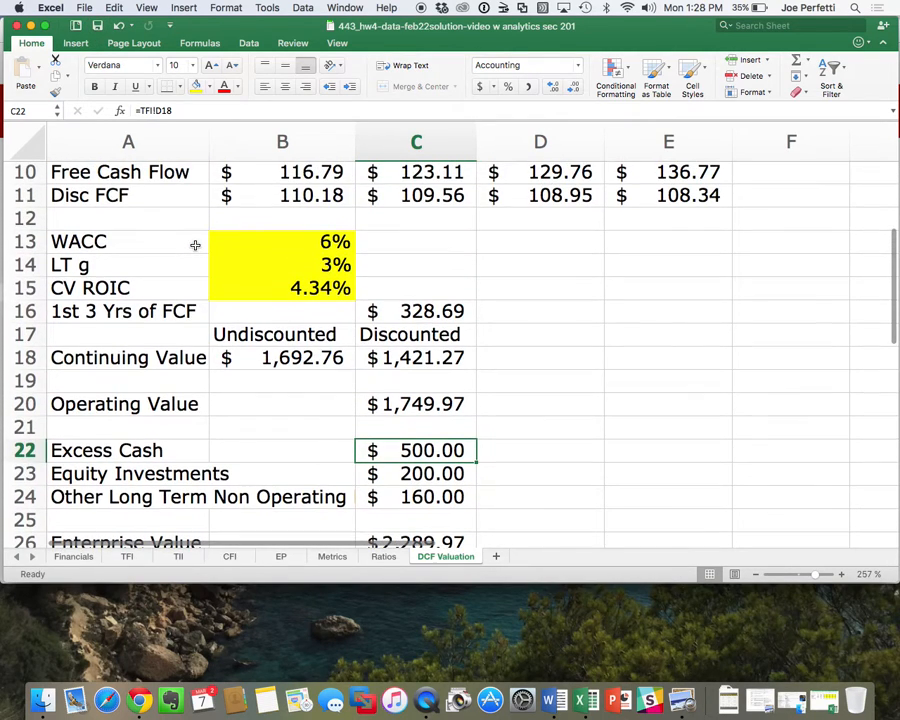
left_click(300, 290)
type("15")
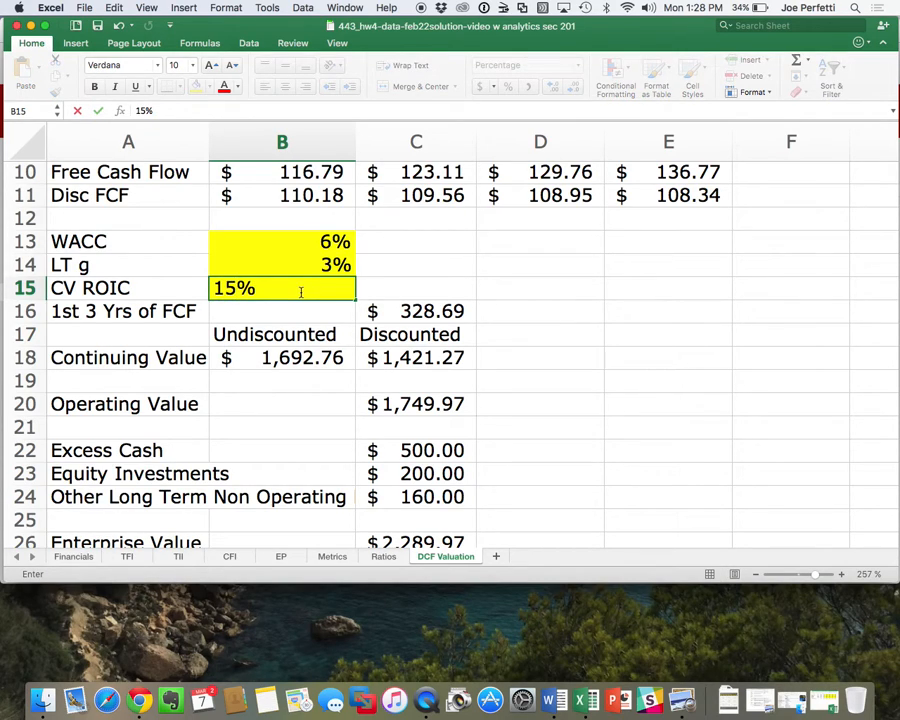
key("Return")
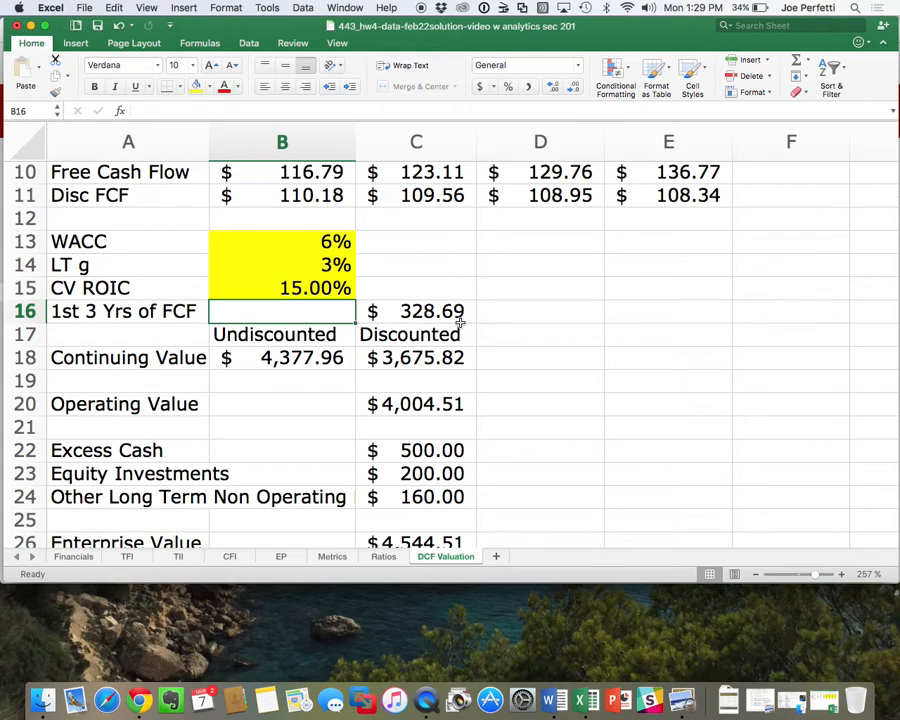
left_click(119, 27)
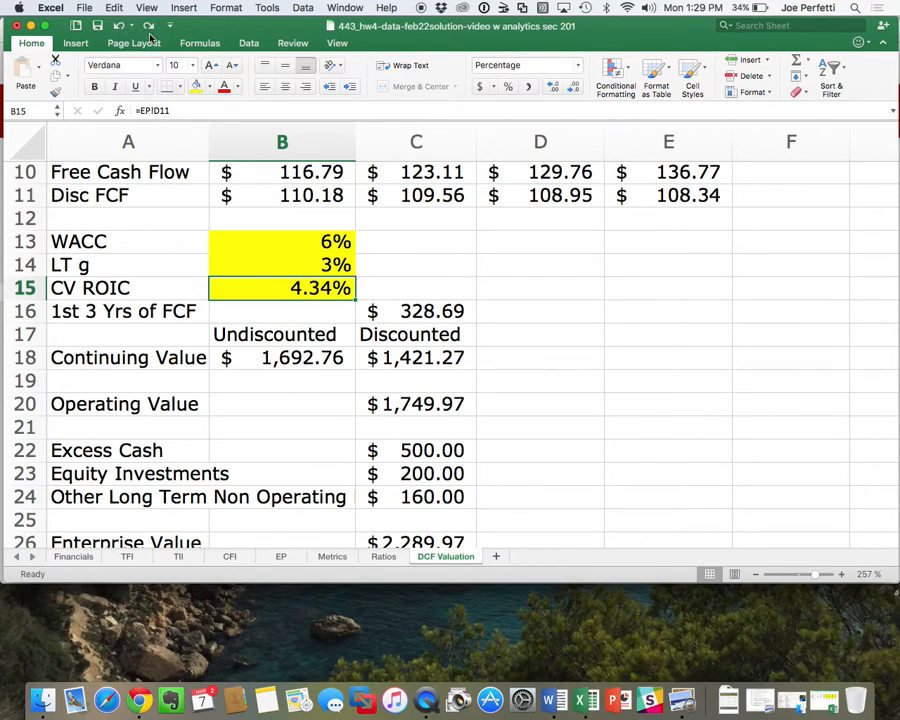
left_click(147, 30)
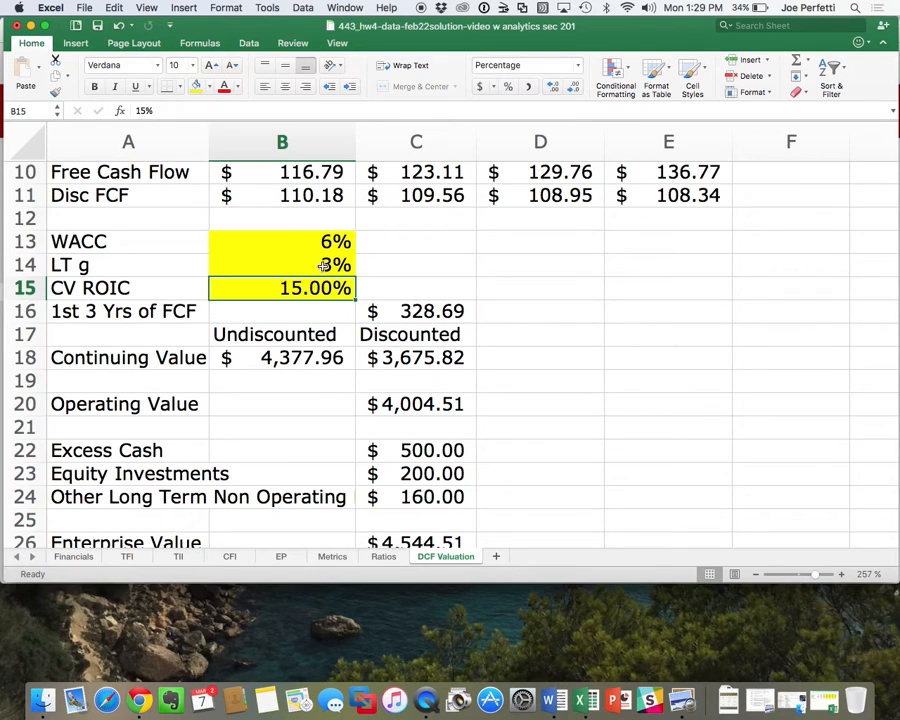
scroll(390, 352, "down", 5)
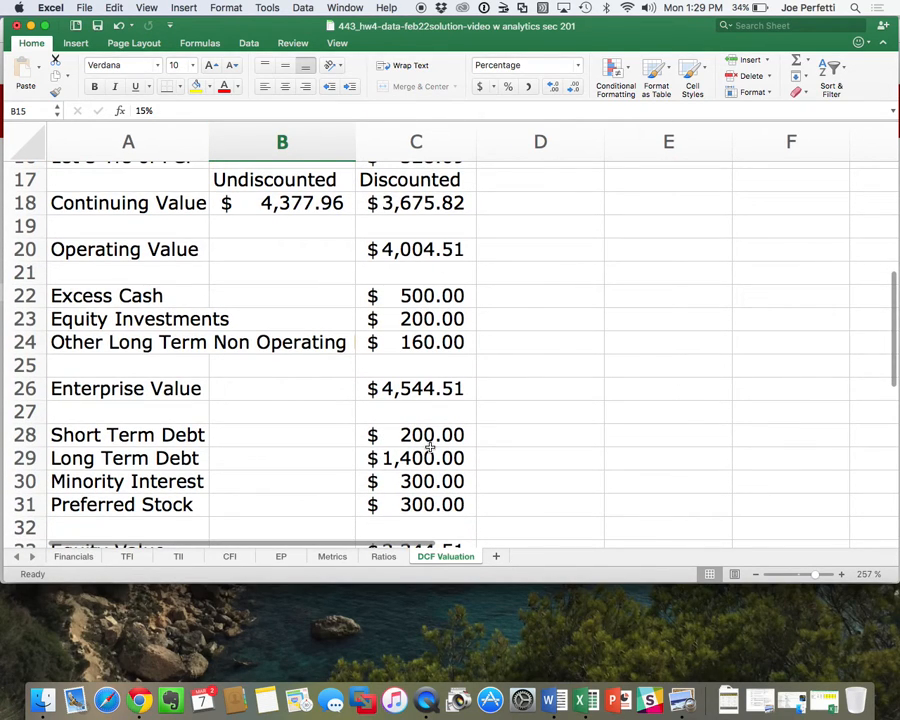
scroll(430, 452, "down", 7)
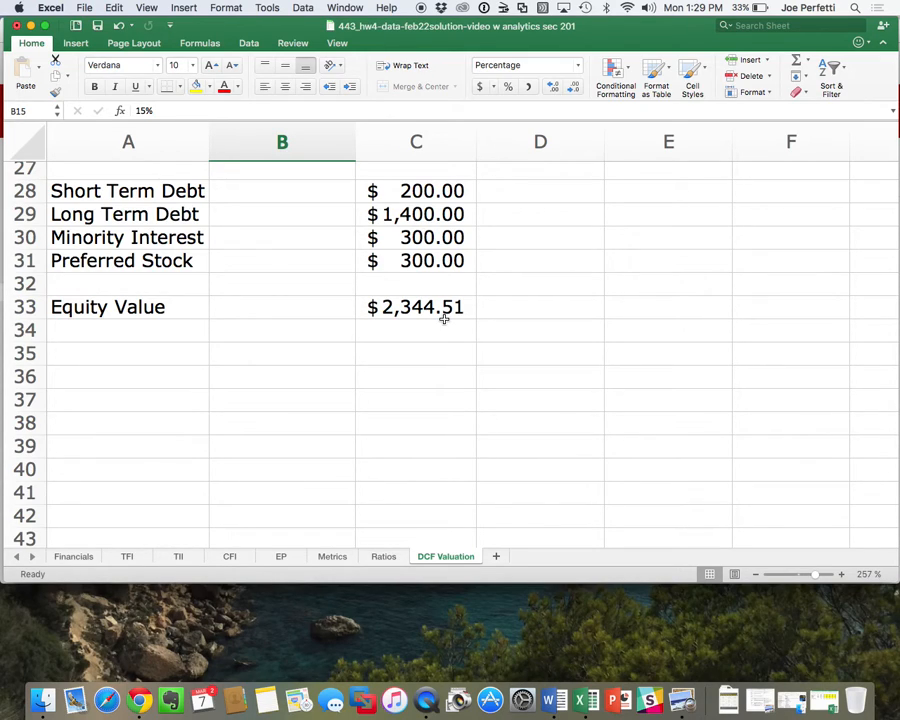
Test a CV ROIC of 0% in B15 and check its effect on the operating, enterprise and equity values
scroll(444, 318, "up", 10)
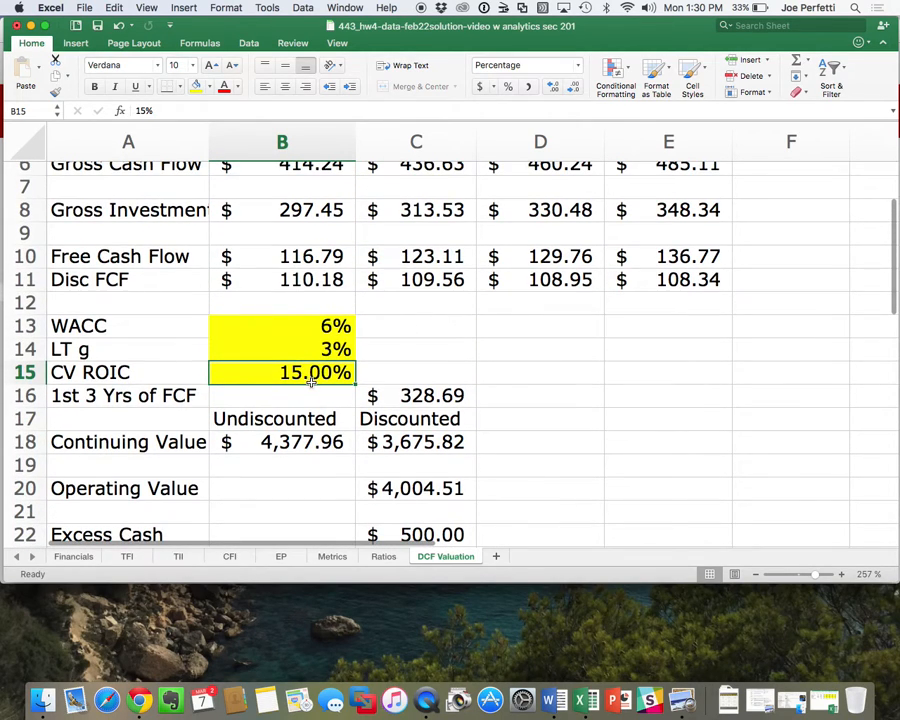
type("0")
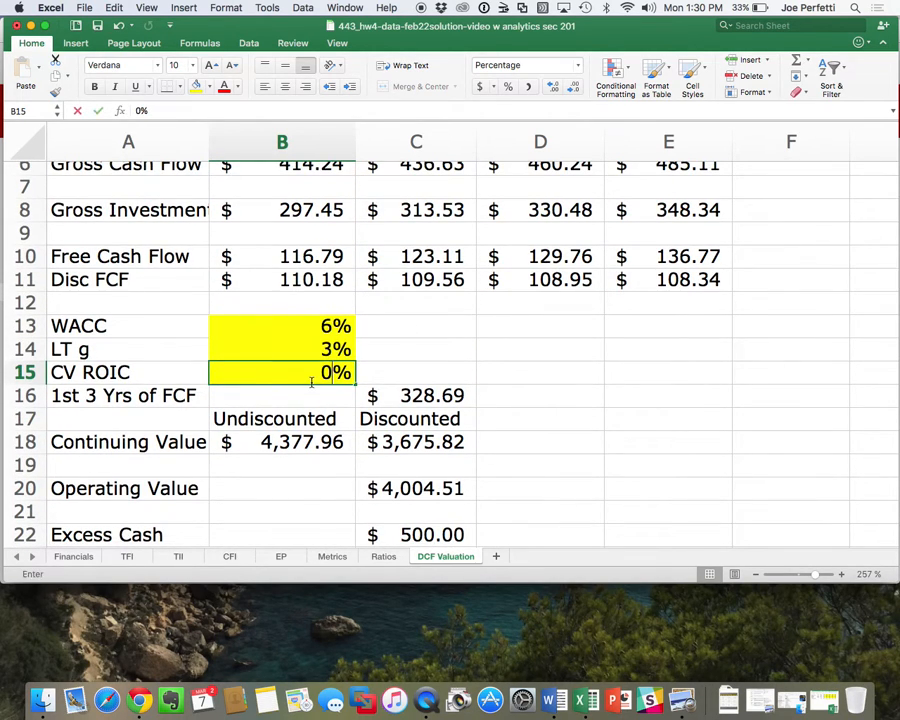
key("Return")
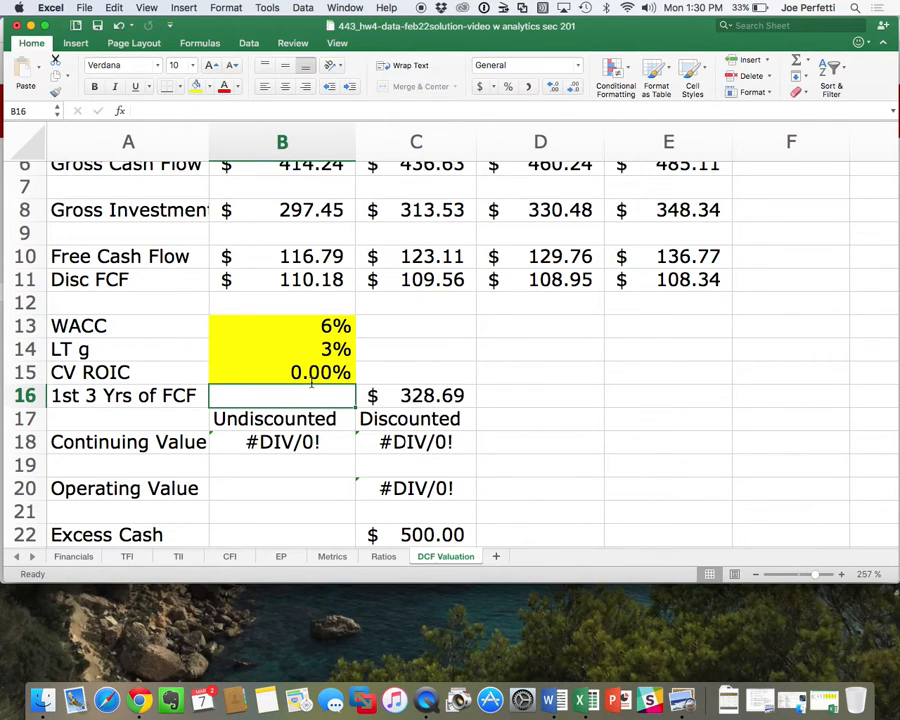
scroll(330, 395, "down", 5)
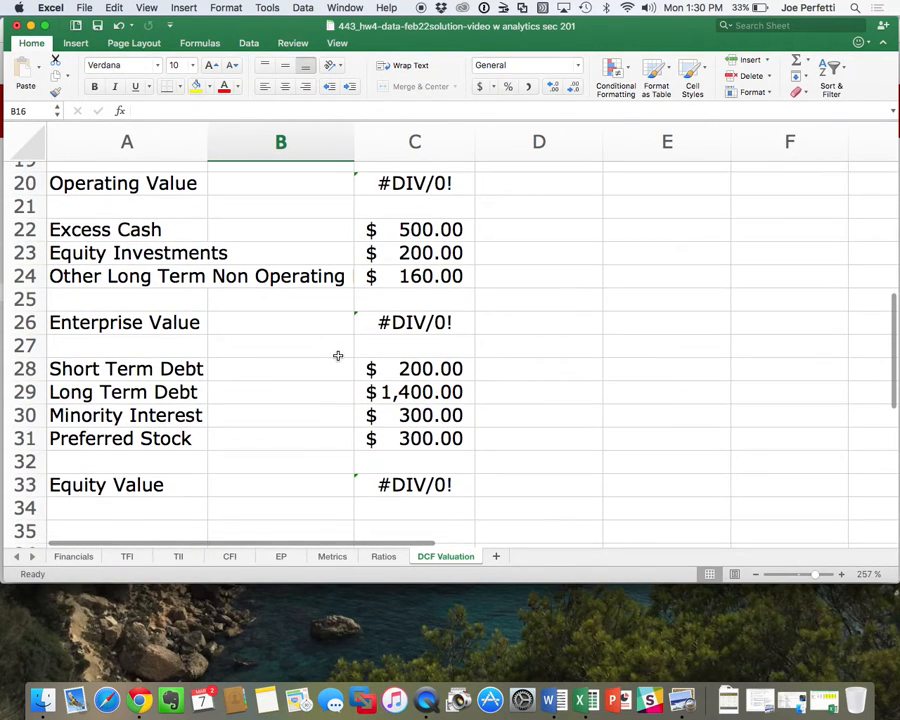
scroll(338, 356, "up", 4)
Try a CV ROIC of 0.5% in B15, widen column C to fit the larger values, and check the equity value
left_click(326, 268)
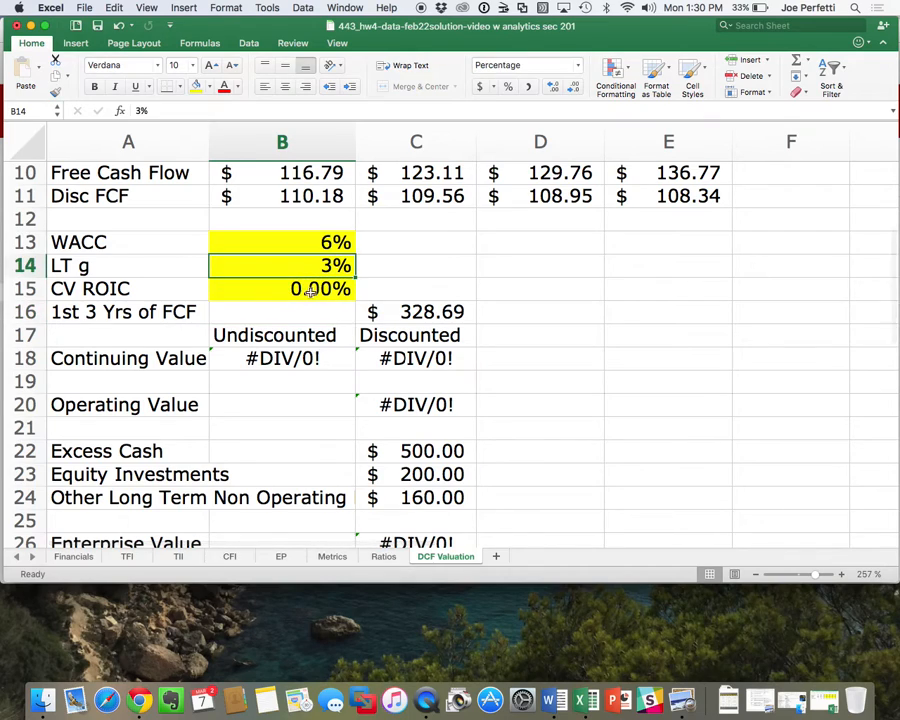
left_click(313, 294)
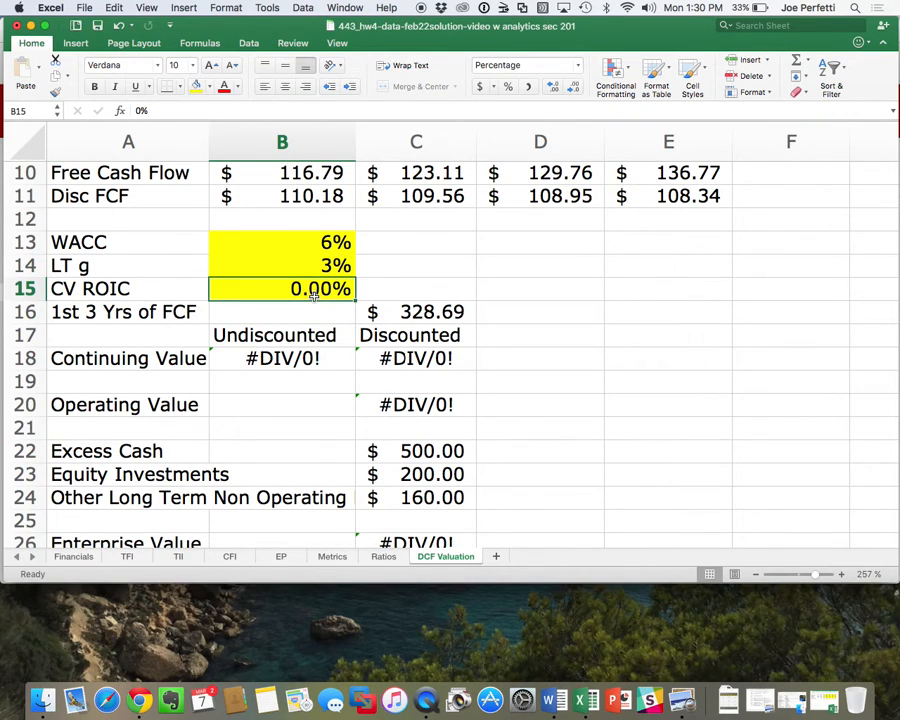
key("Delete")
type(".")
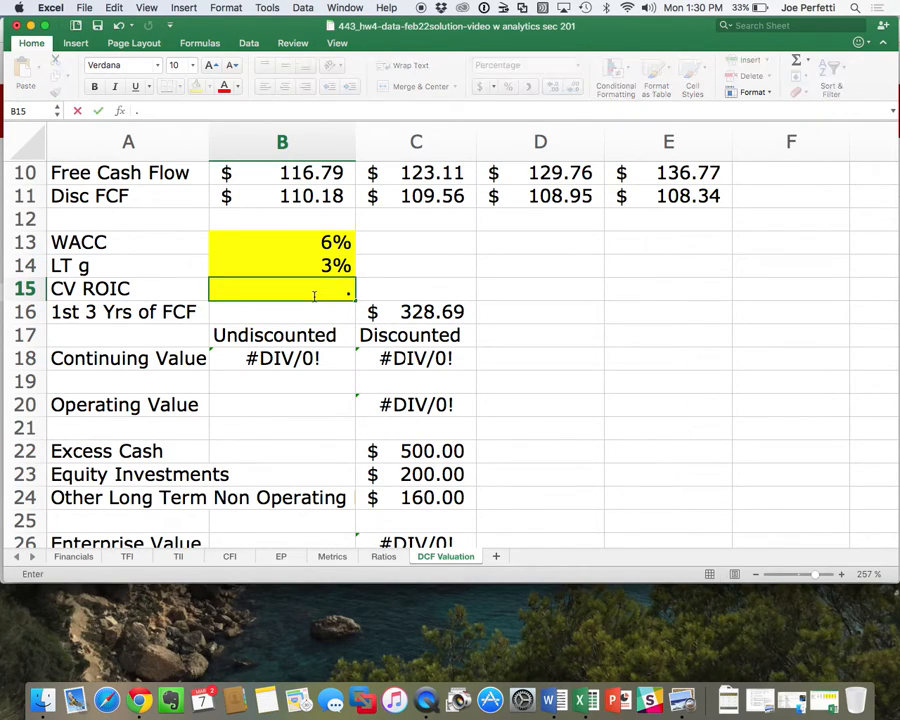
type("5%")
key("Return")
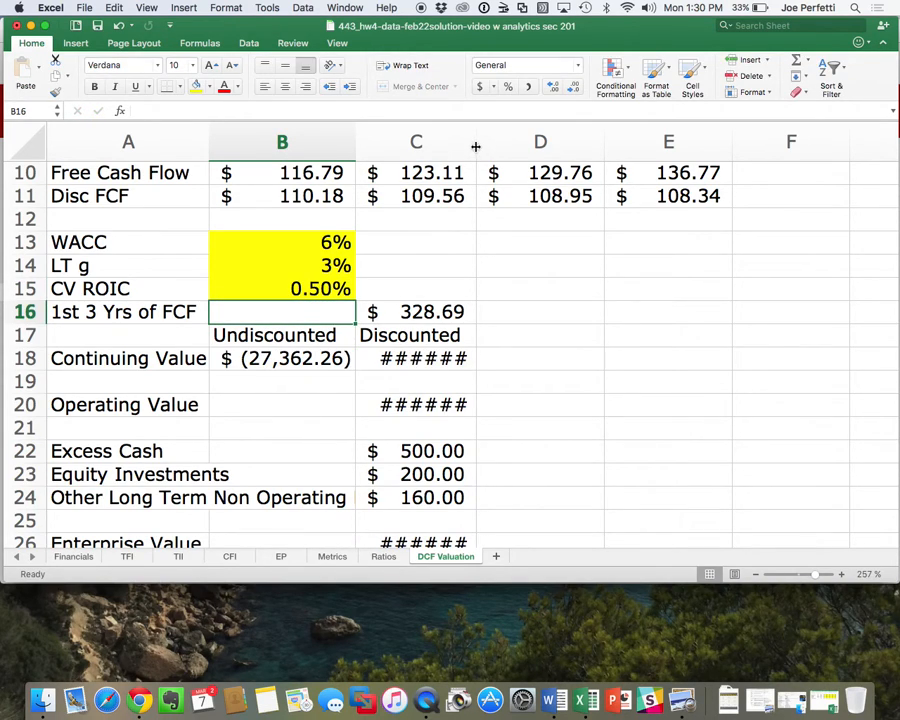
left_click_drag(476, 147, 497, 147)
scroll(651, 434, "down", 6)
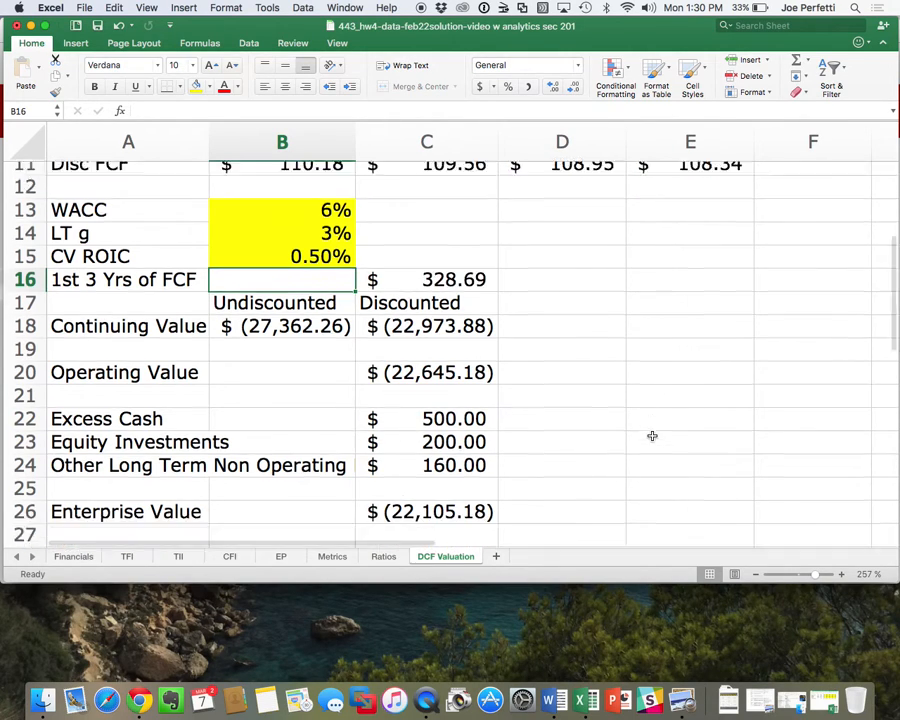
left_click(488, 432)
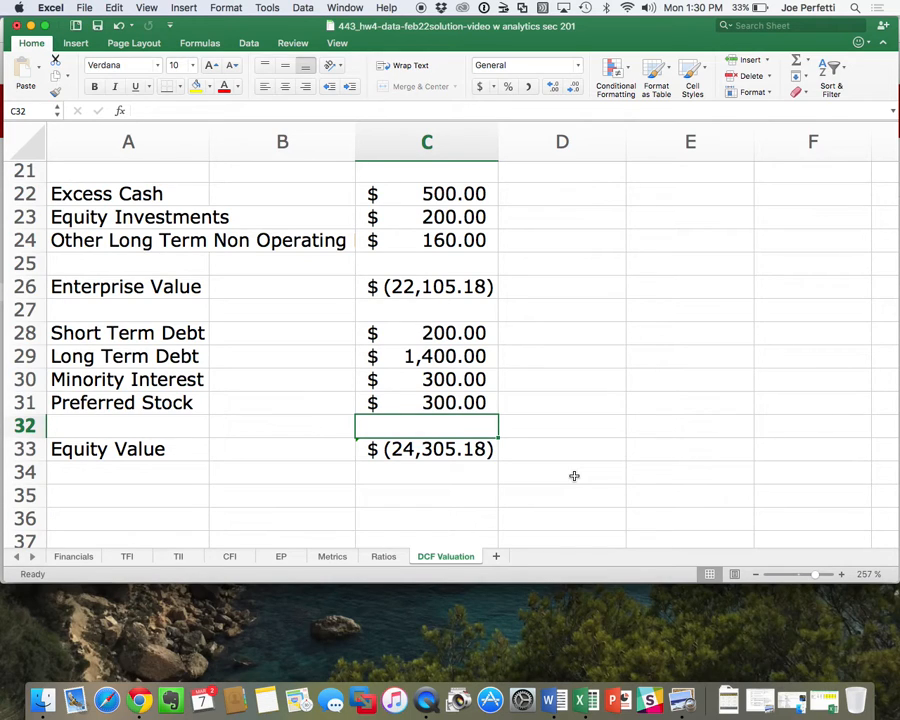
Try a CV ROIC of 5% in B15 and compare the resulting equity value with the excess cash in C22
scroll(574, 476, "up", 5)
scroll(574, 476, "down", 1)
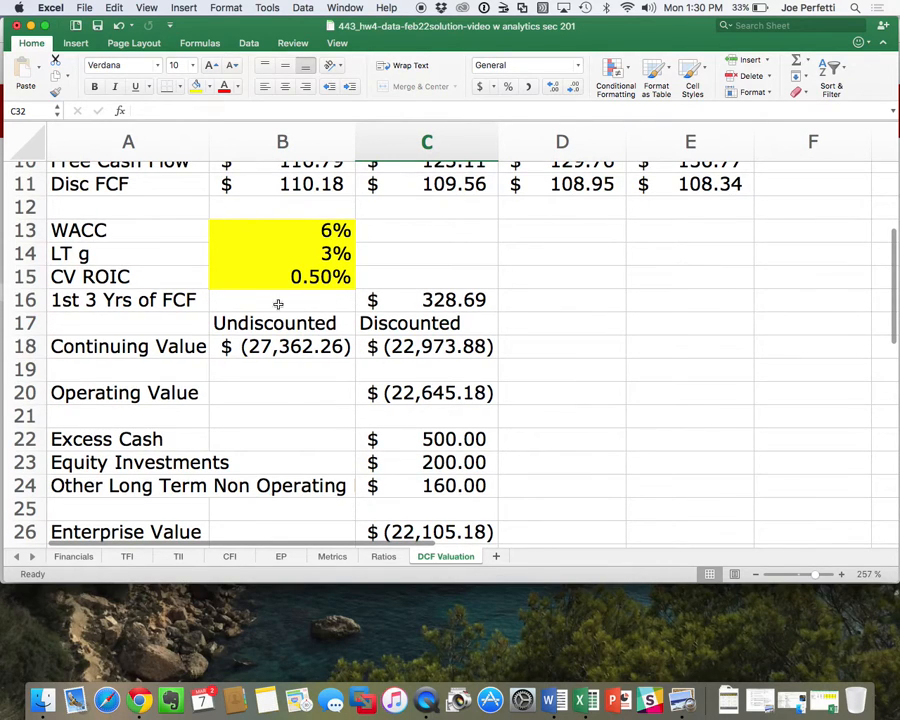
left_click(337, 277)
type("5")
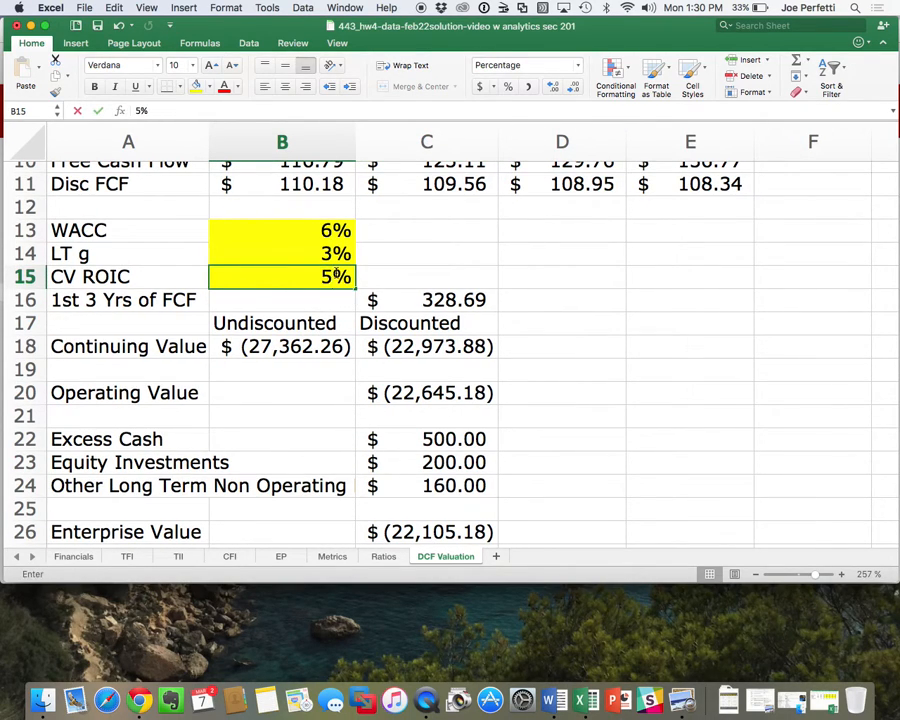
key("Return")
scroll(584, 357, "down", 4)
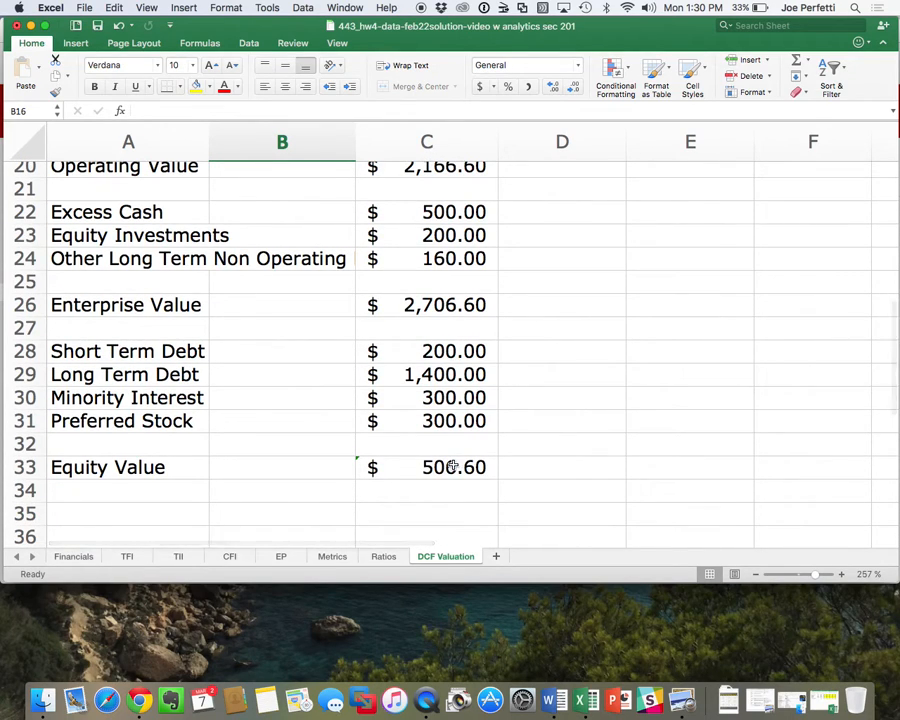
left_click(479, 216)
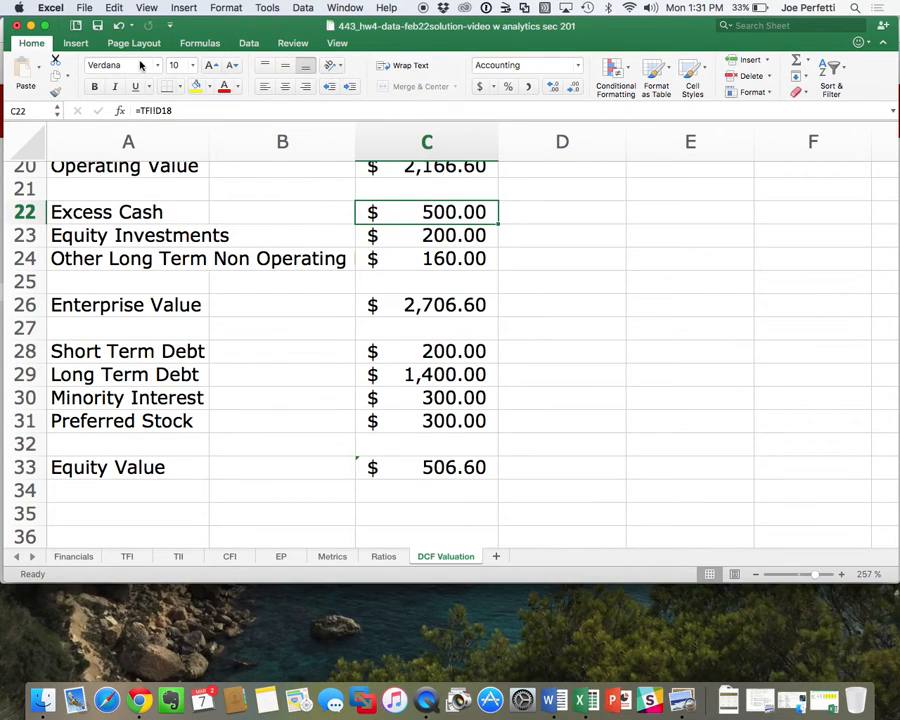
Undo the CV ROIC trials and the column C widening until B15 holds the =EP!D11 link again
left_click(118, 25)
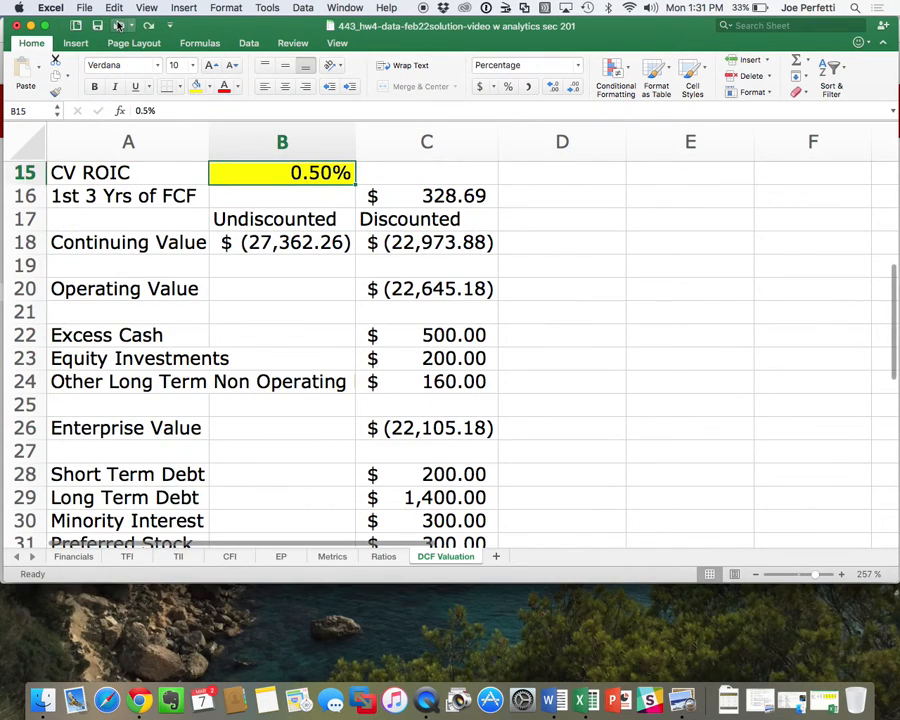
left_click(118, 25)
left_click(118, 25)
left_click(118, 25)
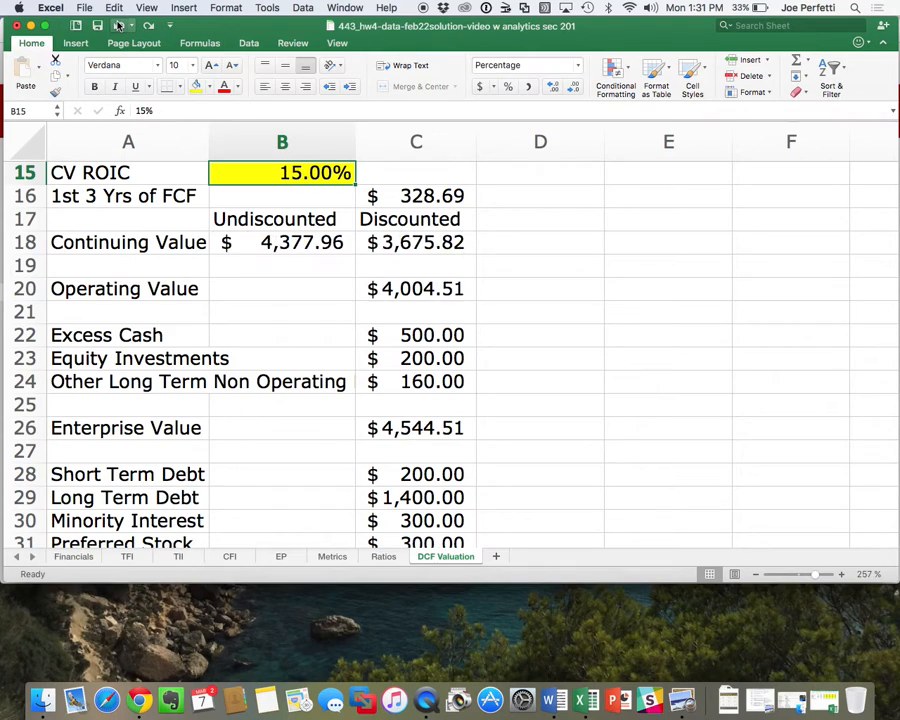
left_click(118, 25)
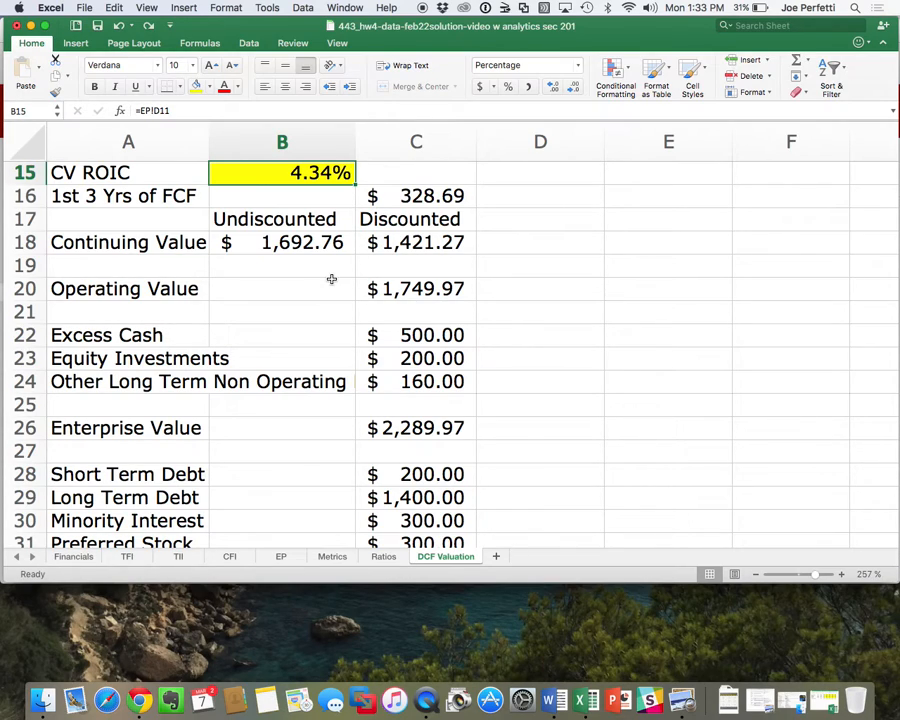
Review the discounted free cash flow formula in B11 and the discounted continuing value formula in C18
scroll(331, 279, "up", 10)
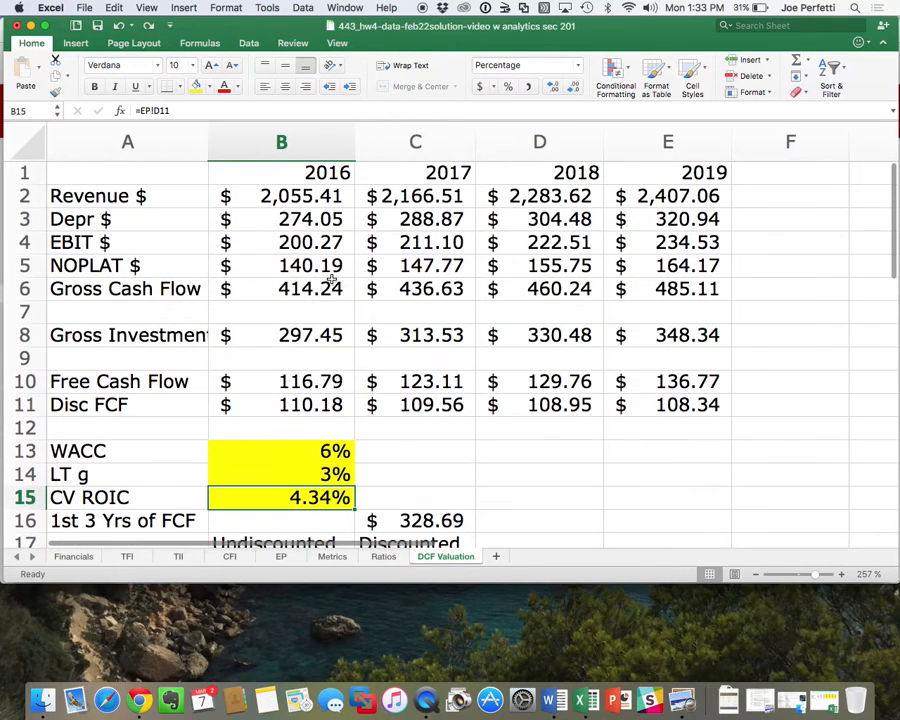
left_click(281, 385)
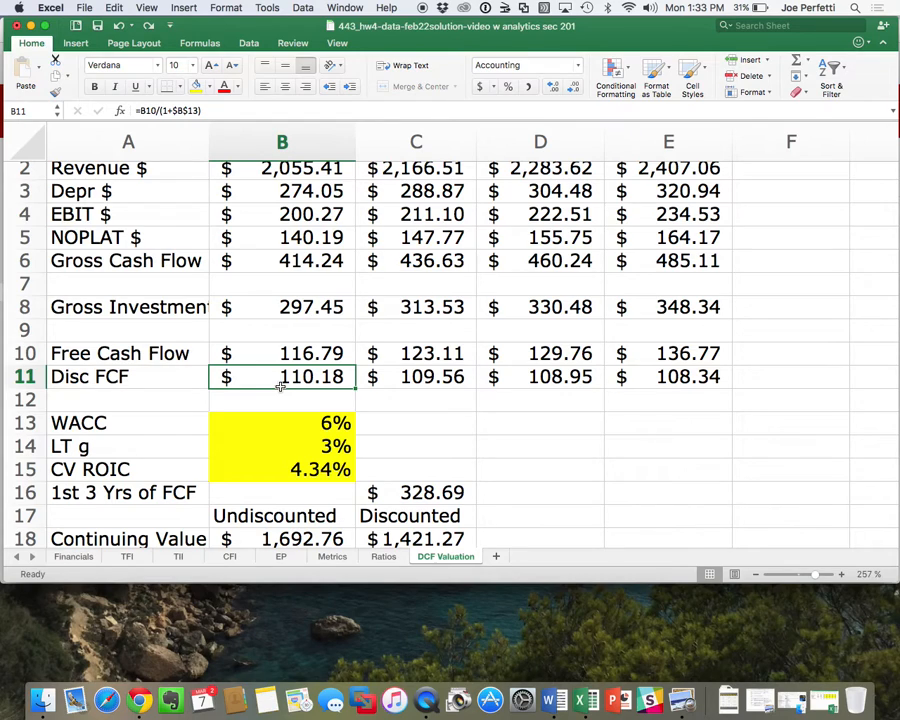
scroll(281, 386, "down", 2)
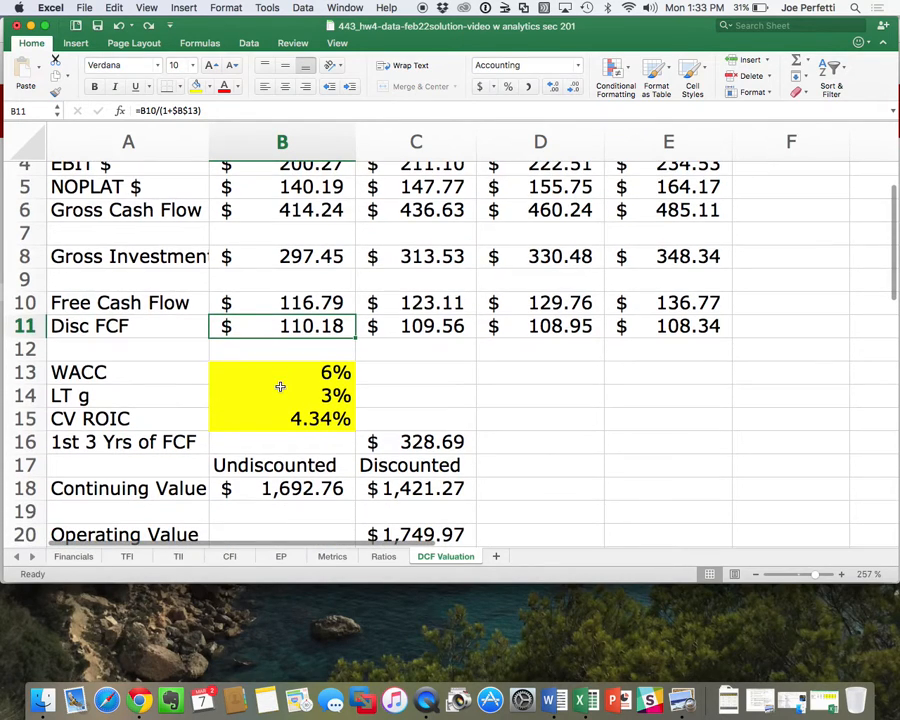
left_click(435, 482)
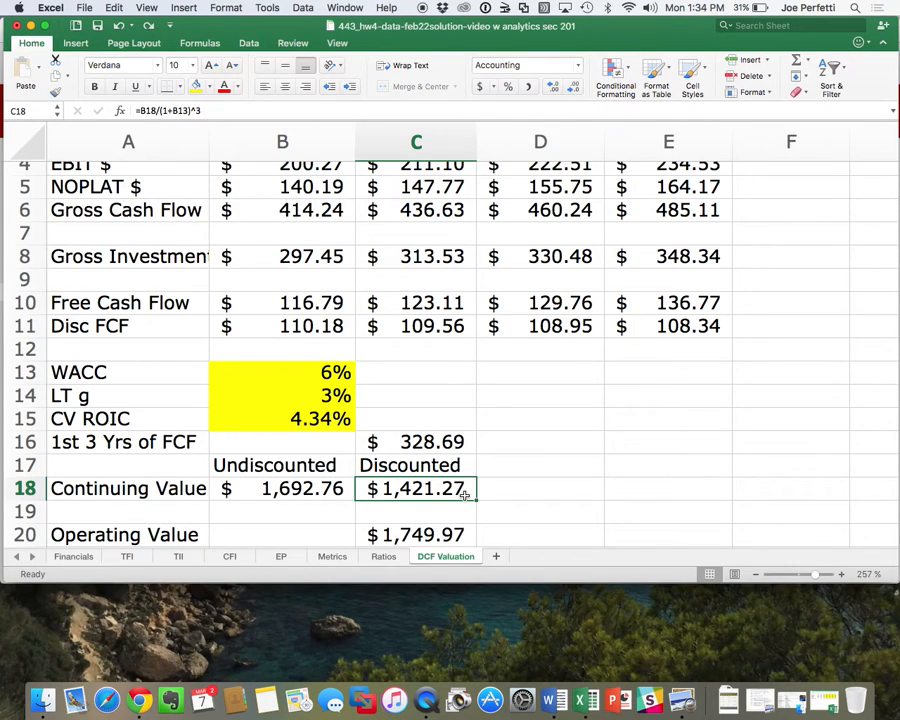
Test a long-term growth rate of 2% in B14, check its effect on the continuing value, and undo the change
left_click(336, 396)
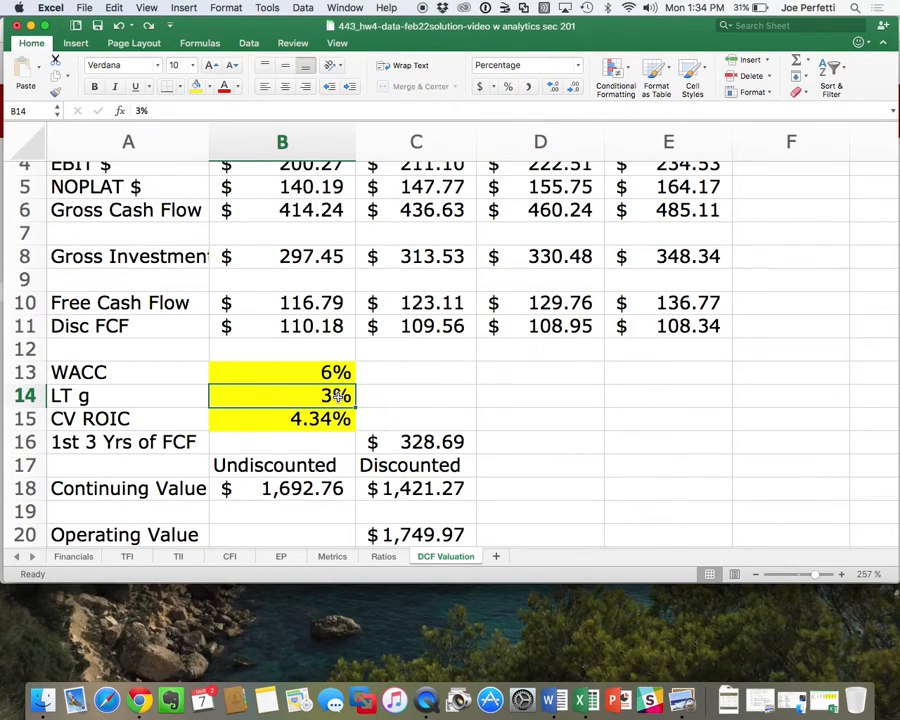
type("2")
key("Return")
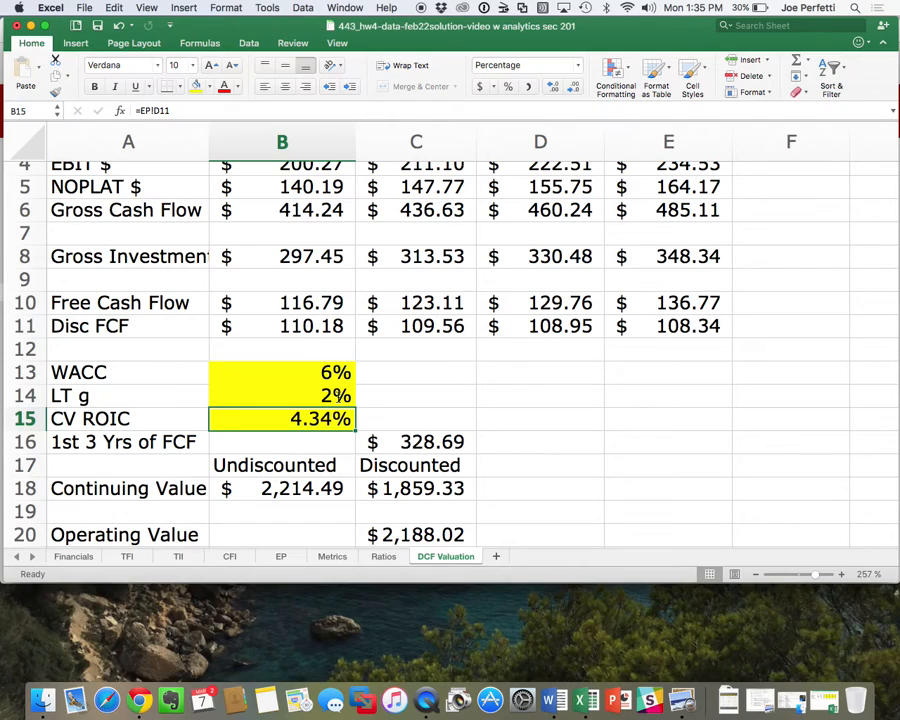
left_click(118, 27)
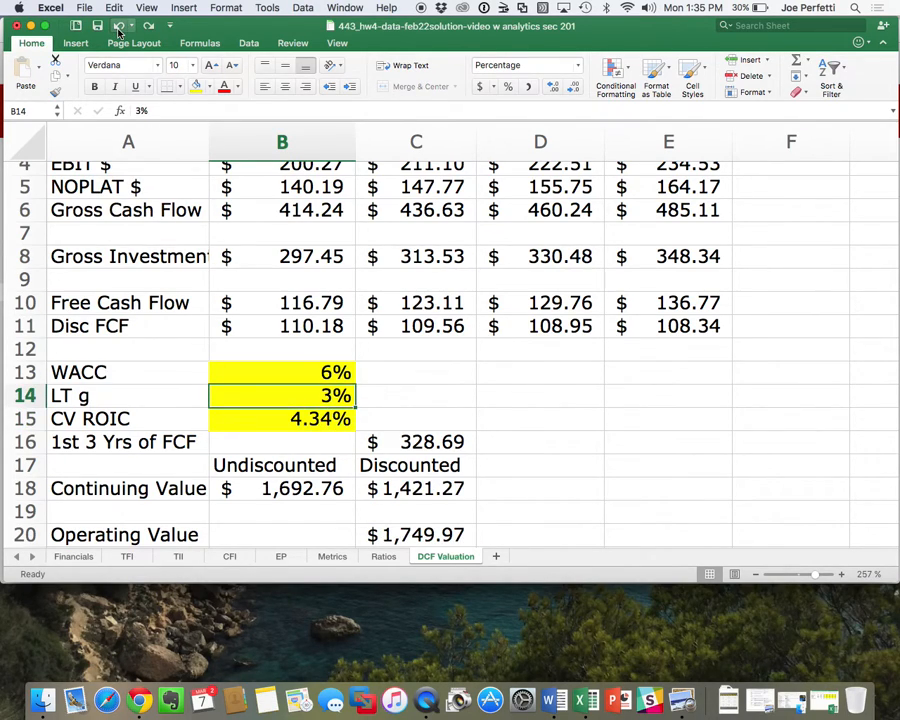